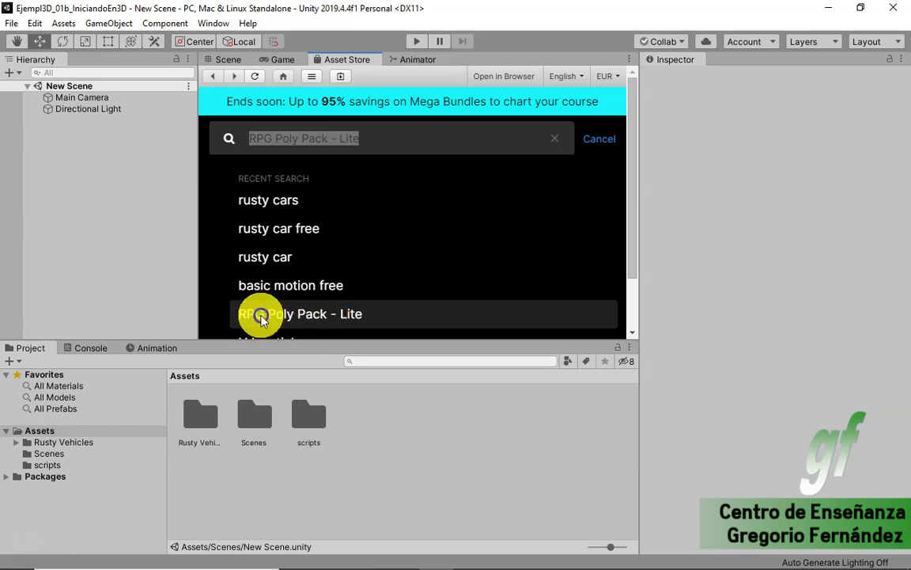
- Find RPG Poly Pack - Lite in the Asset Store and import all of its files into the project
click(260, 318)
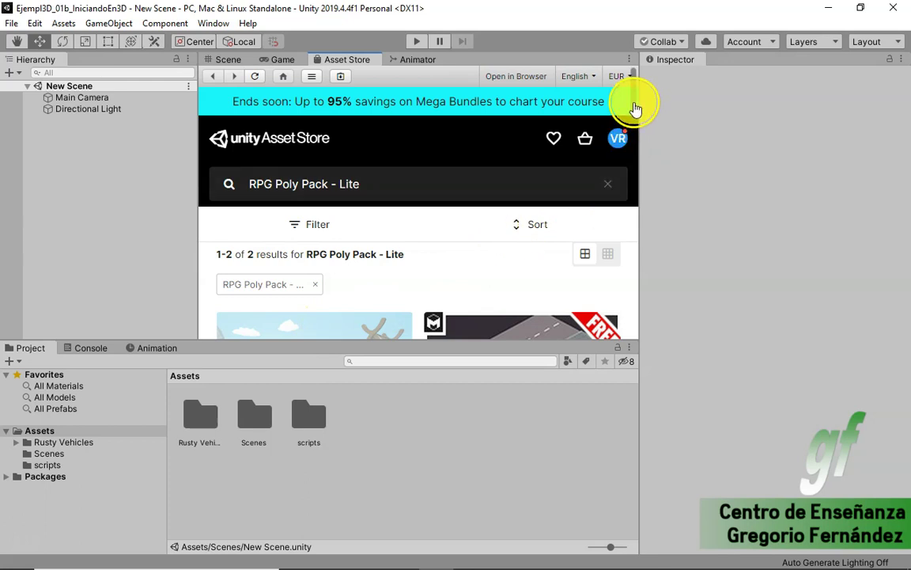
drag(635, 107, 633, 127)
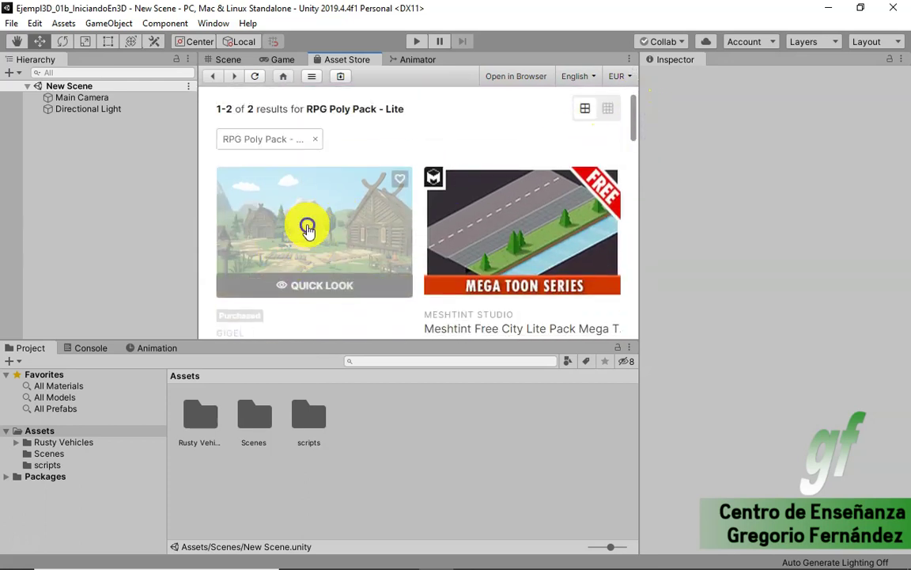
click(308, 228)
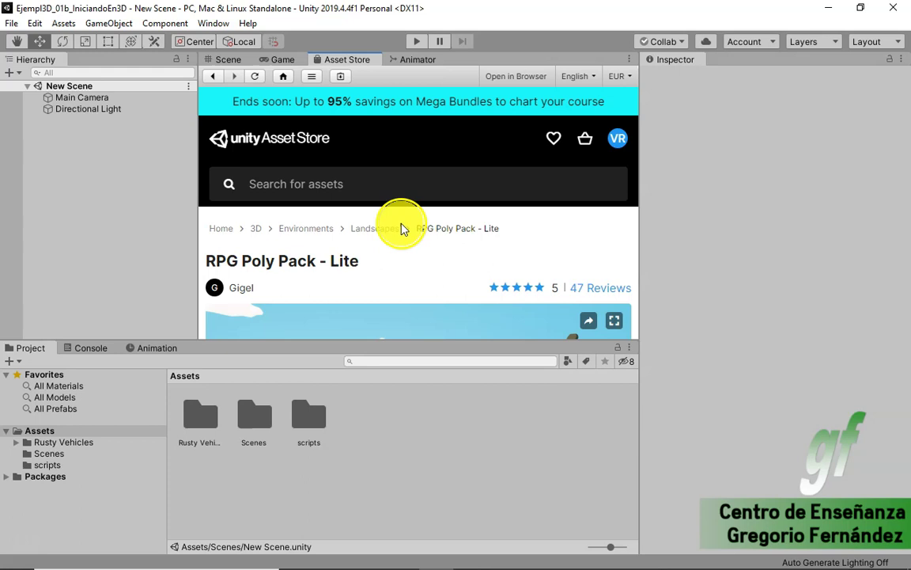
scroll(409, 263, down, 5)
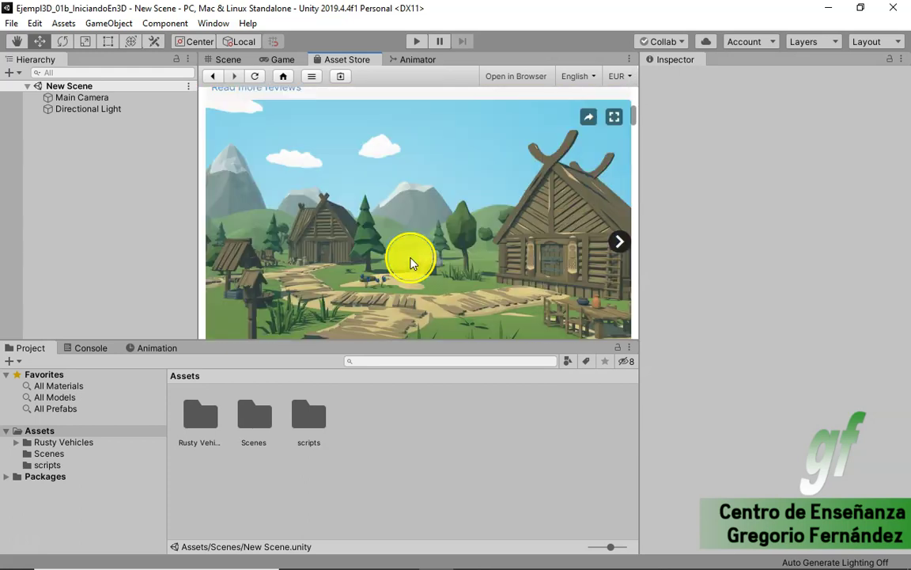
scroll(409, 264, down, 1)
click(238, 321)
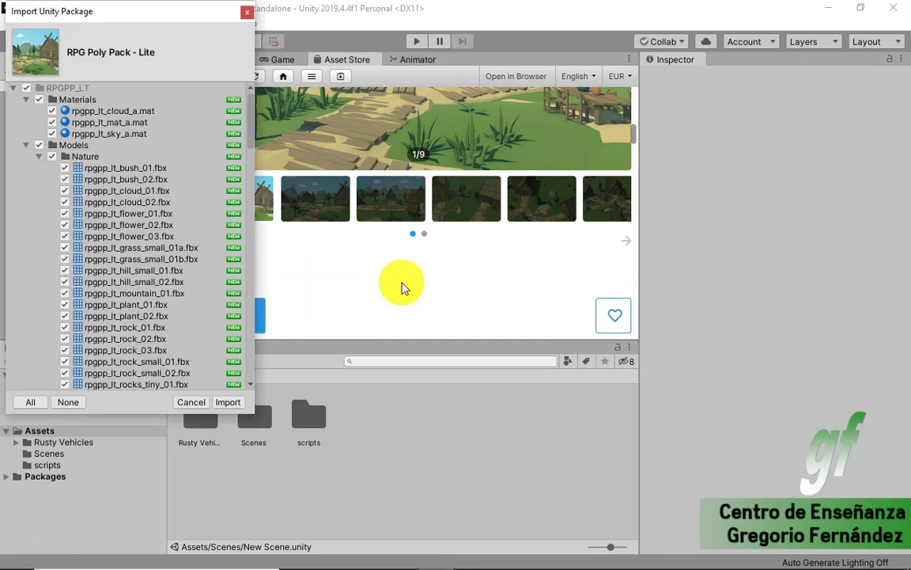
scroll(198, 292, down, 10)
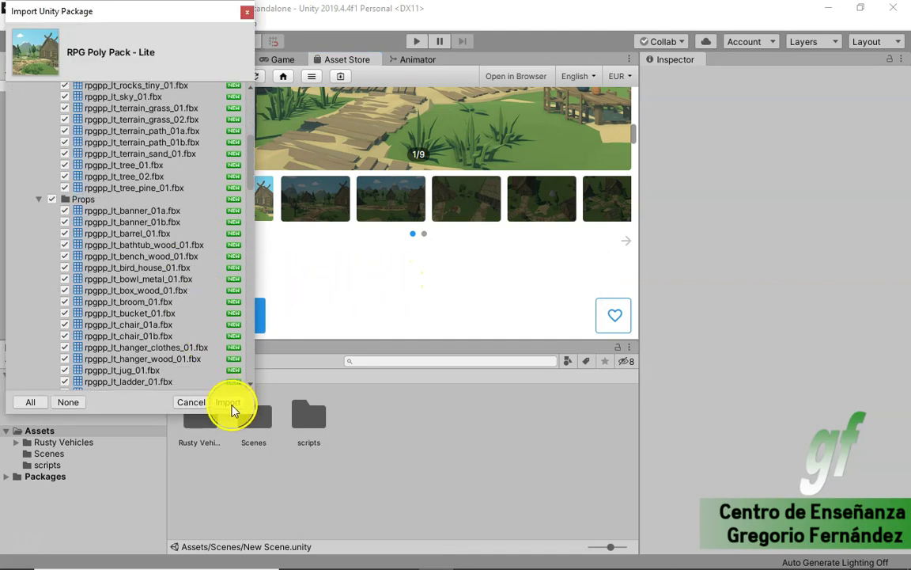
click(232, 405)
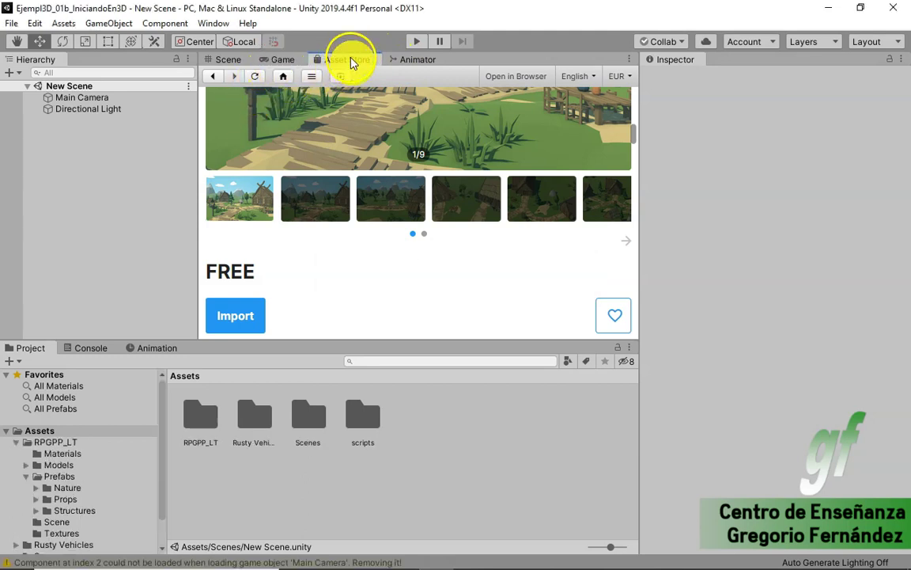
- Scroll the store page and switch between the Game and Scene views, then return to the RPG Poly Pack page
scroll(382, 207, up, 5)
scroll(381, 198, up, 2)
scroll(381, 198, up, 2)
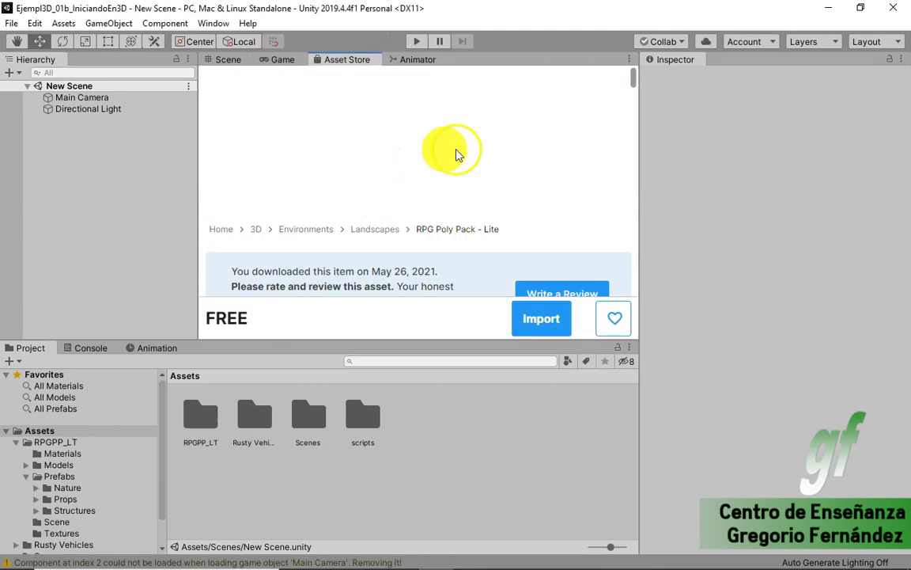
scroll(420, 207, down, 5)
scroll(425, 211, up, 4)
scroll(400, 195, down, 3)
scroll(309, 151, up, 2)
scroll(303, 132, up, 2)
scroll(302, 132, up, 2)
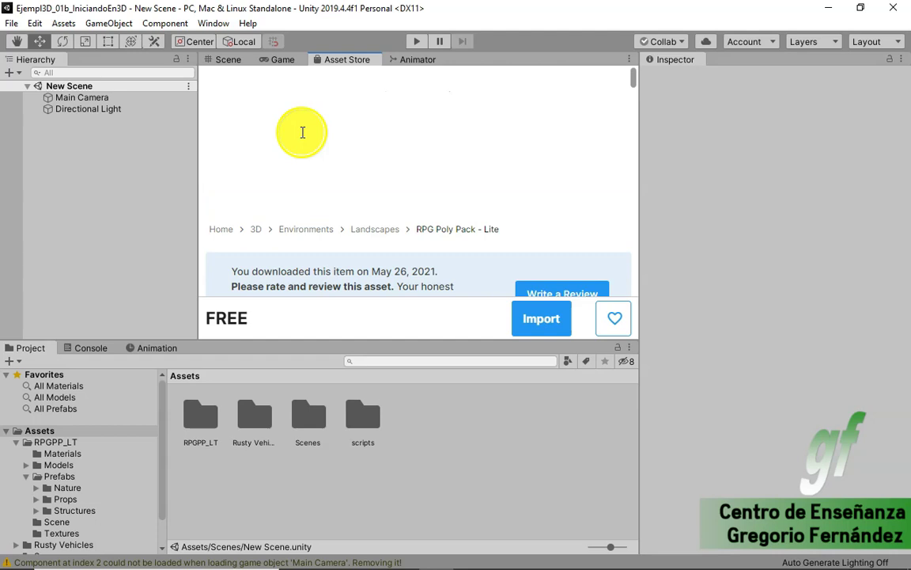
click(277, 60)
click(231, 59)
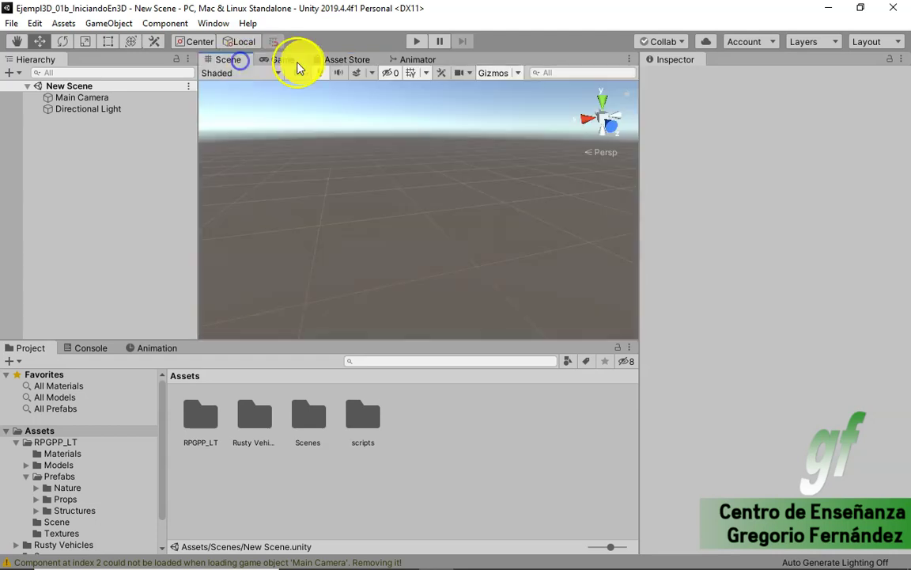
click(348, 59)
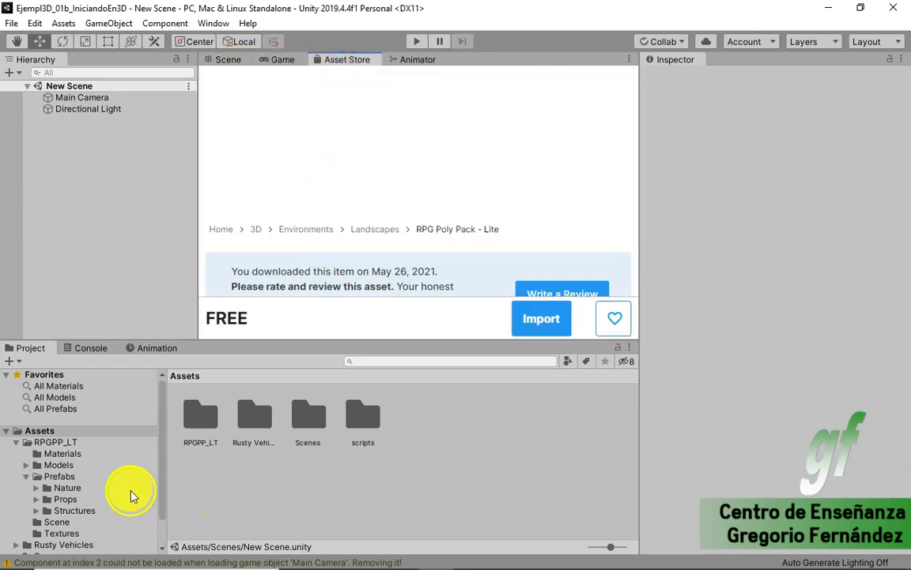
- Show the RPGPP_LT > Rusty Vehicles folder and import the RPG Poly Pack package again
click(27, 442)
click(46, 441)
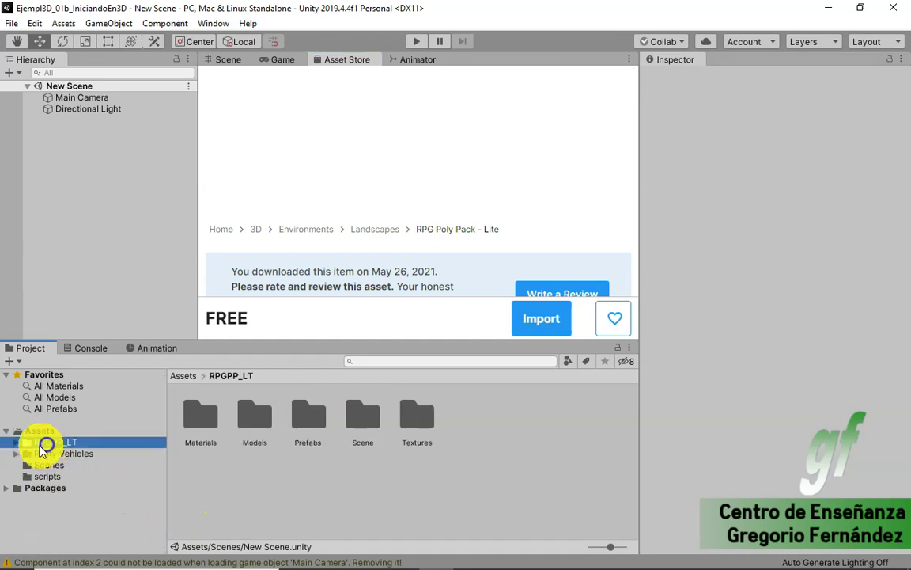
click(62, 454)
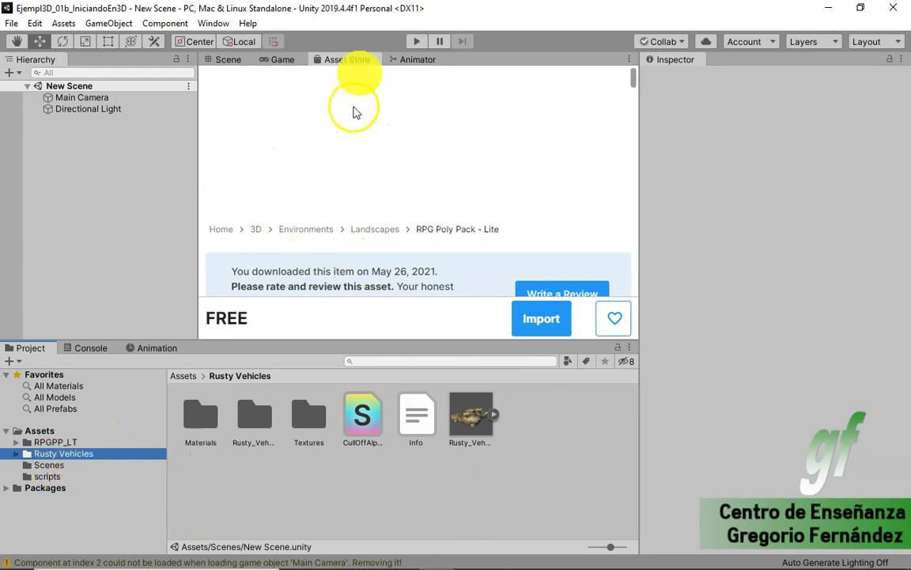
click(549, 328)
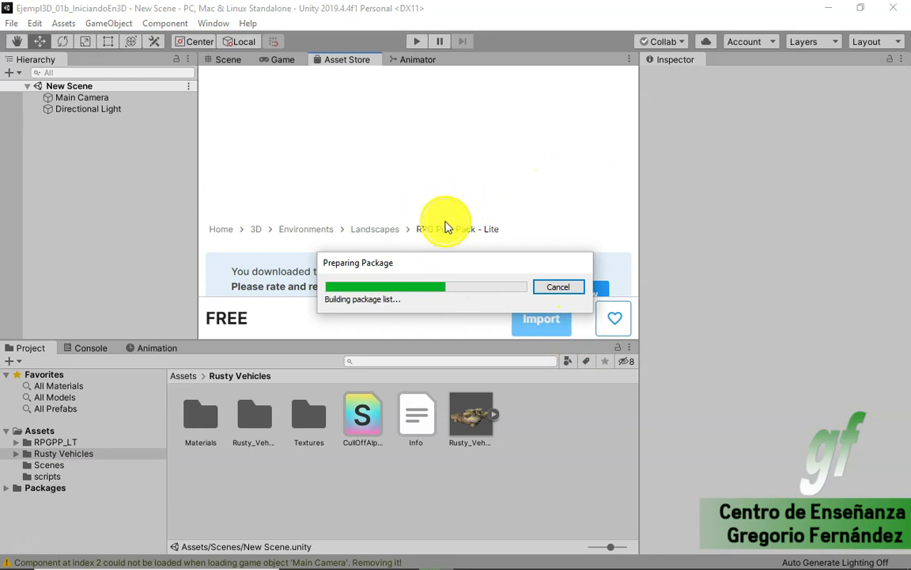
click(226, 399)
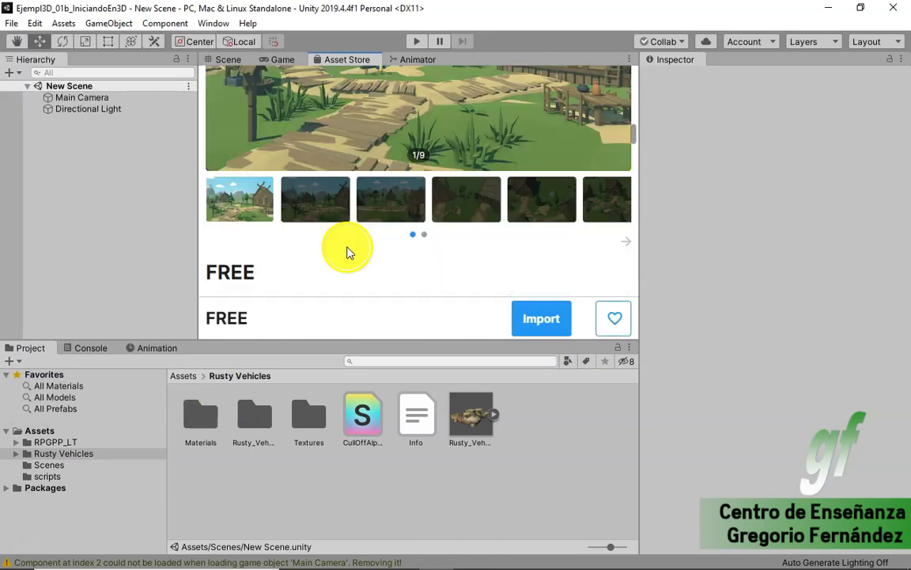
- Search the store for 'rusty cars', try importing Rusty Cars, and dismiss the nothing-to-import notice
scroll(341, 201, down, 2)
scroll(329, 178, down, 2)
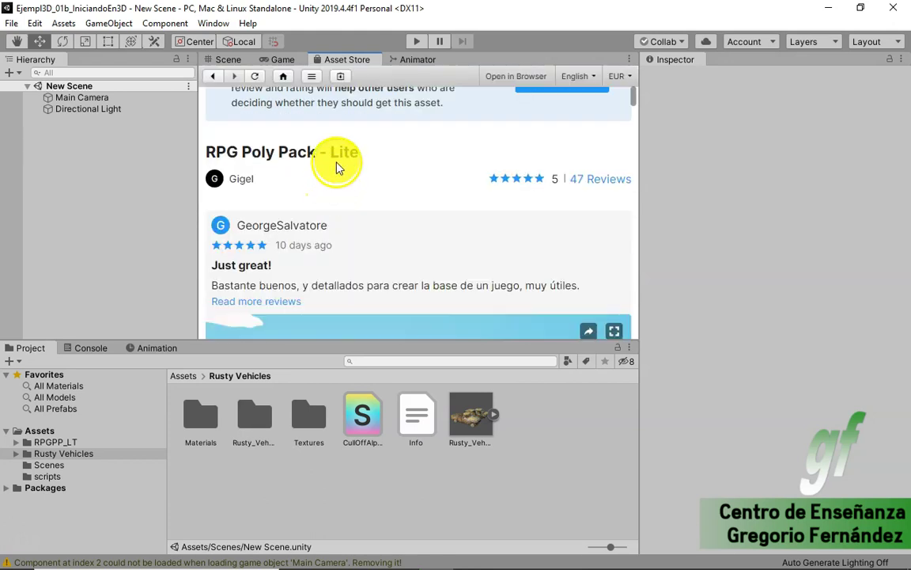
scroll(386, 164, down, 1)
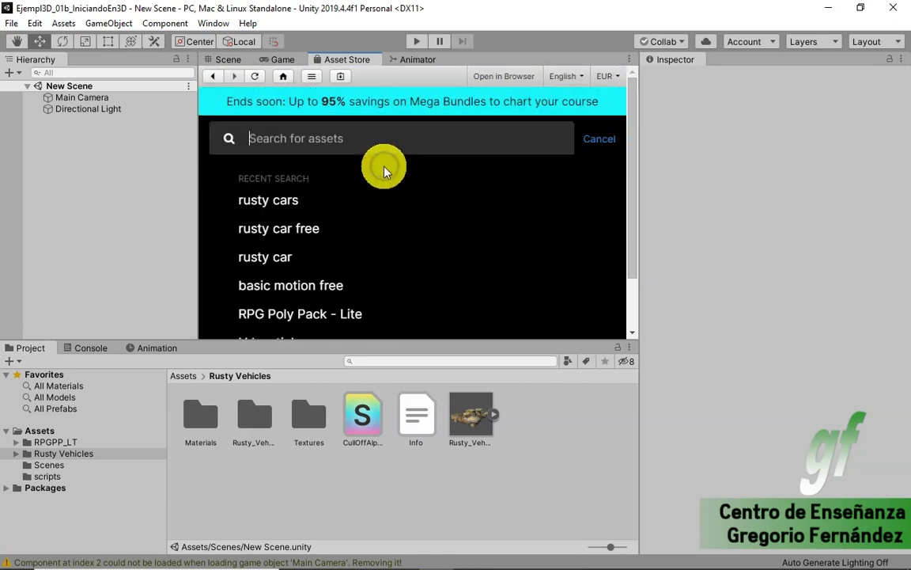
click(274, 199)
scroll(405, 257, down, 1)
scroll(403, 255, down, 2)
scroll(407, 254, down, 2)
scroll(356, 229, down, 2)
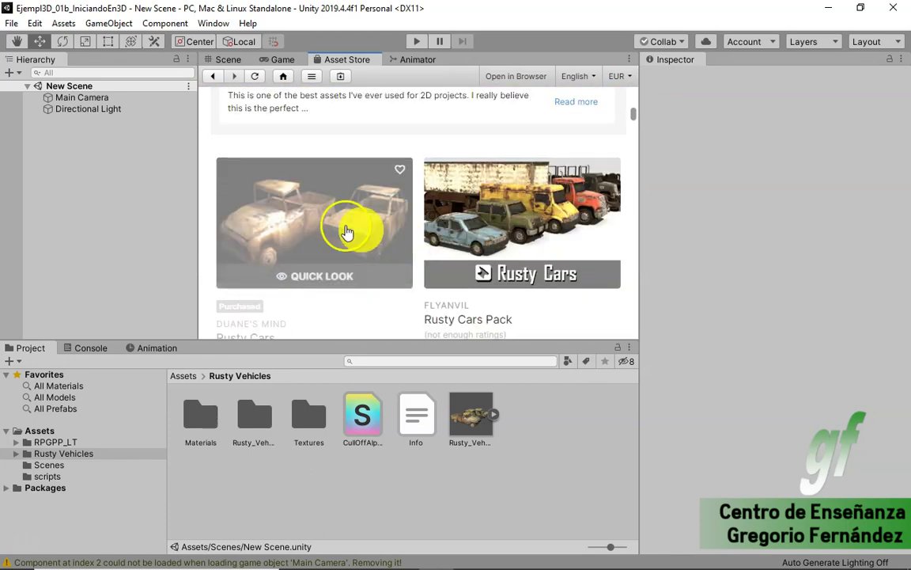
click(340, 221)
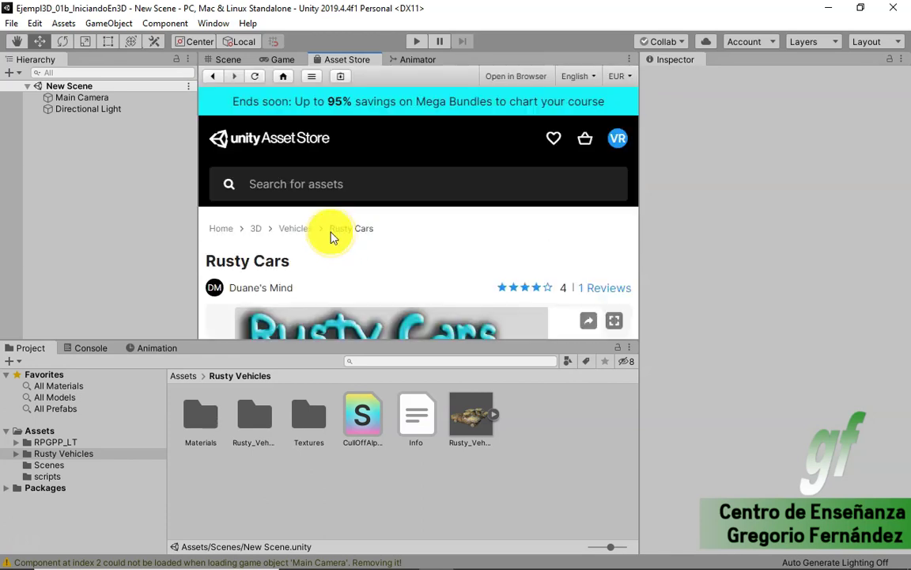
scroll(458, 275, down, 2)
scroll(423, 273, down, 3)
click(243, 270)
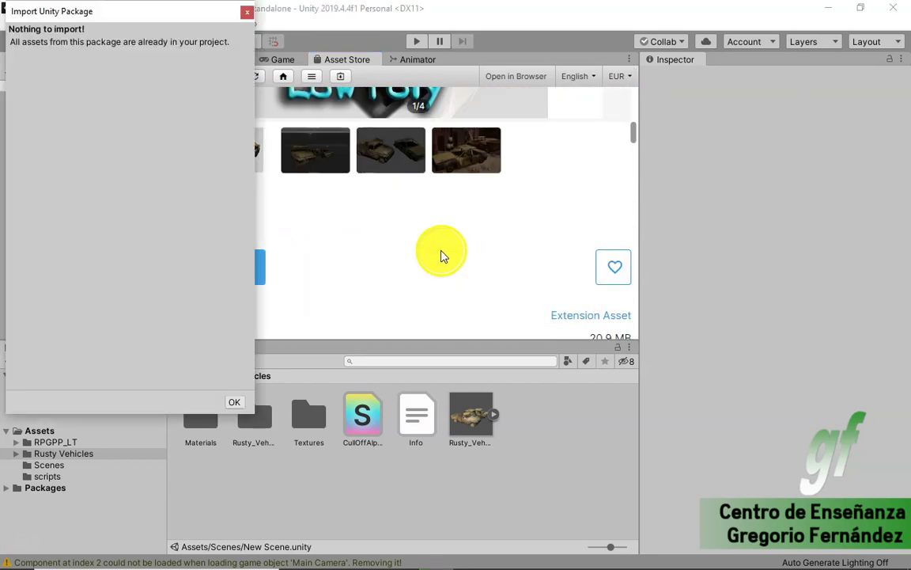
click(239, 405)
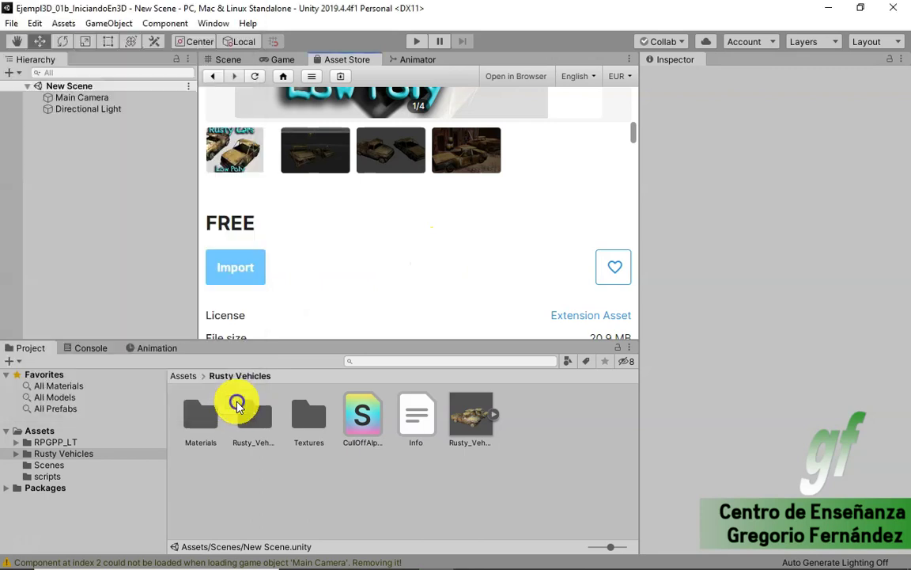
- Expand RPGPP_LT in the Project tree and list its Materials, Models, Prefabs, Scene and Textures folders
click(17, 454)
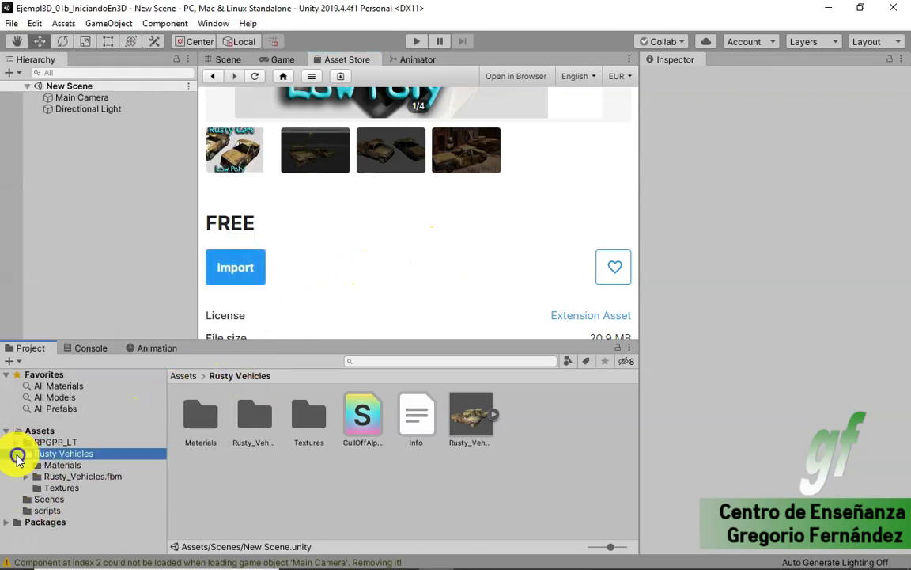
click(26, 441)
scroll(95, 389, down, 2)
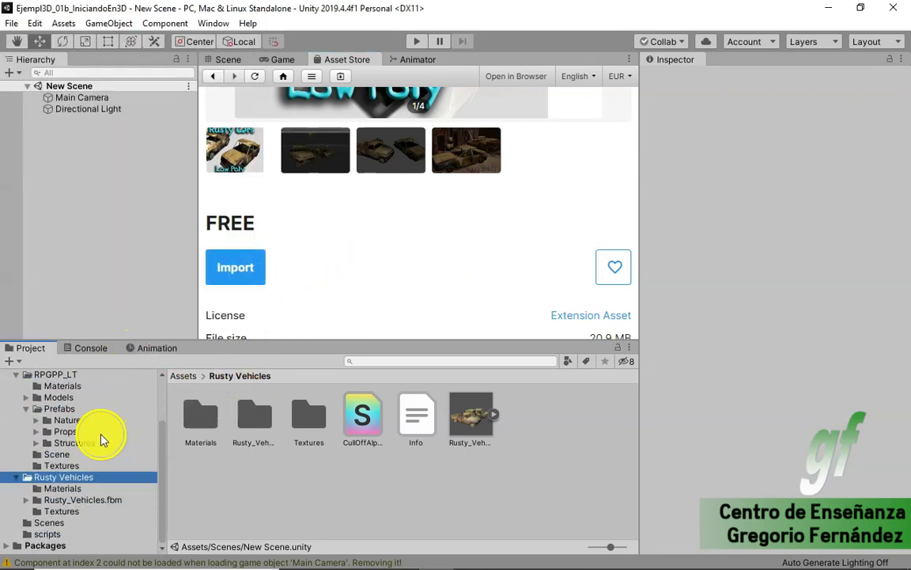
click(54, 375)
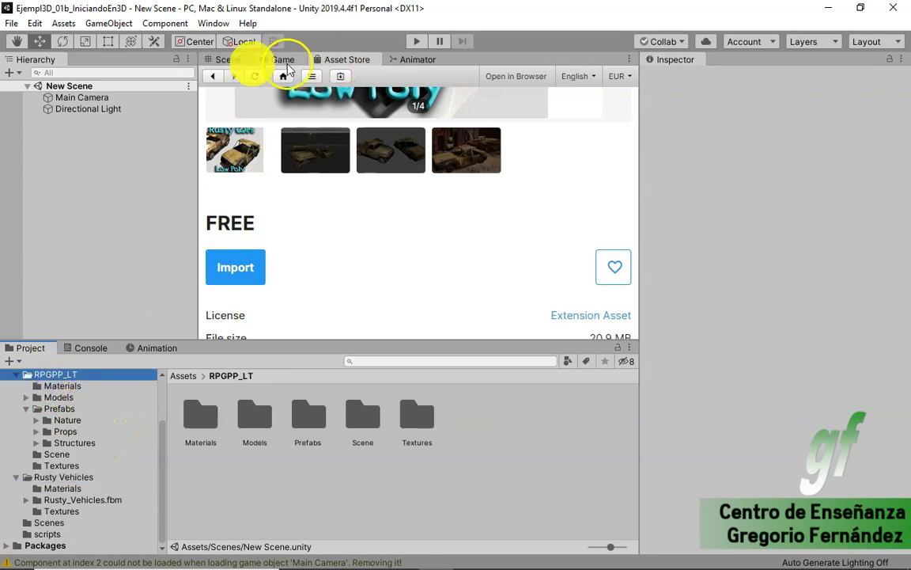
- Switch to the Scene view and browse to RPGPP_LT > Prefabs > Nature > Terrain
click(232, 61)
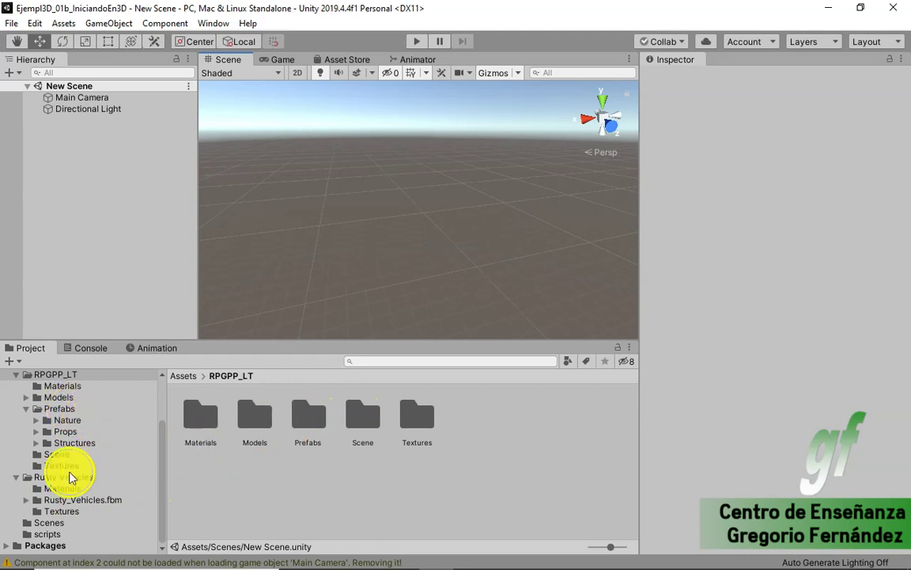
click(60, 386)
click(60, 397)
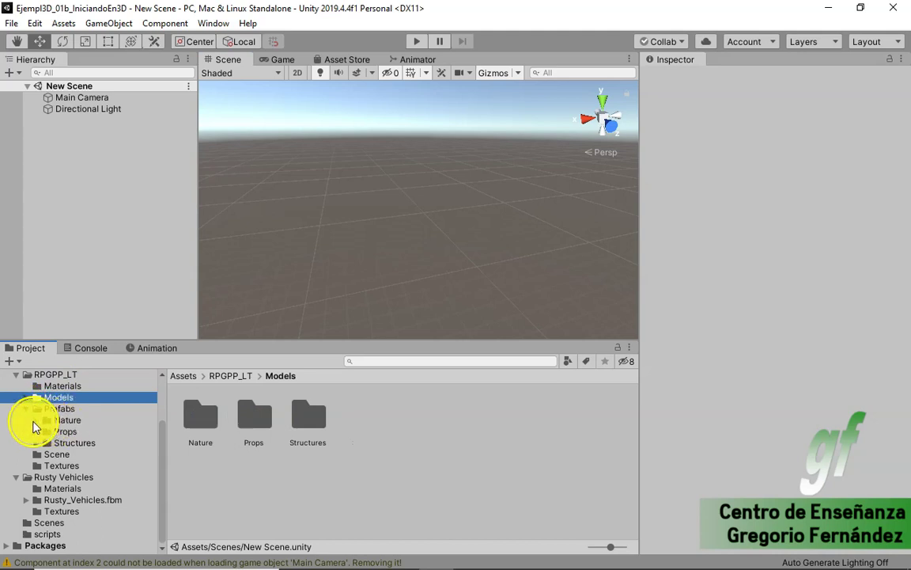
click(41, 420)
click(35, 419)
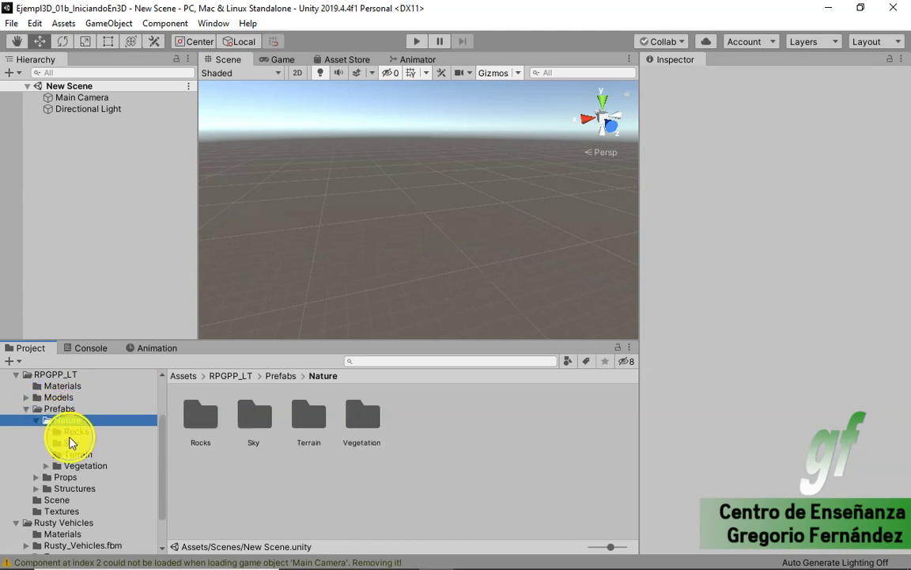
click(80, 456)
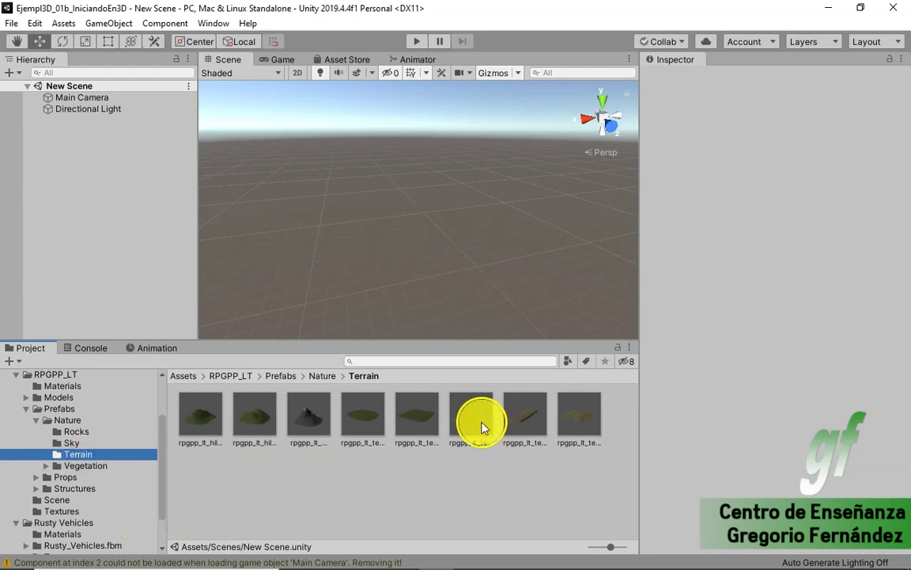
- Drag two terrain path pieces into the scene and undo an accidental move
drag(484, 427, 372, 213)
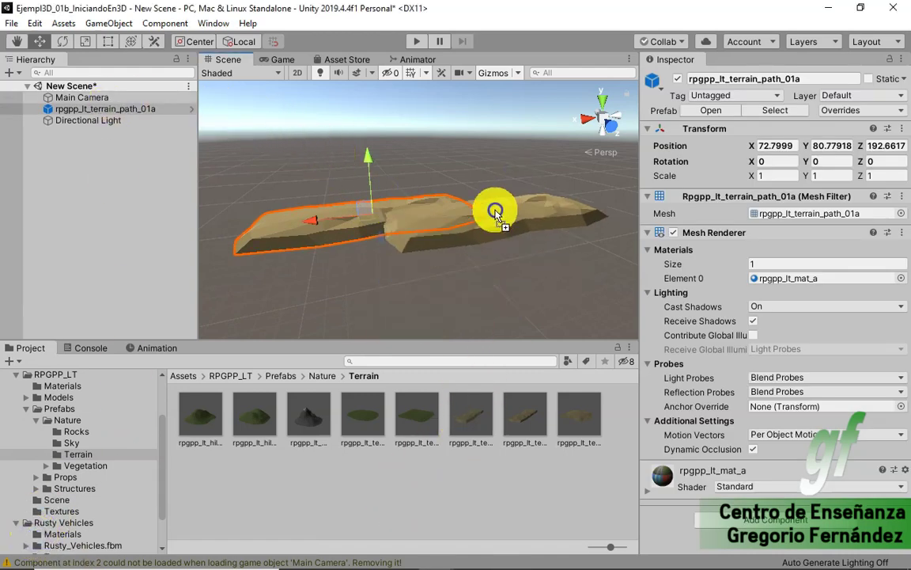
drag(461, 430, 528, 190)
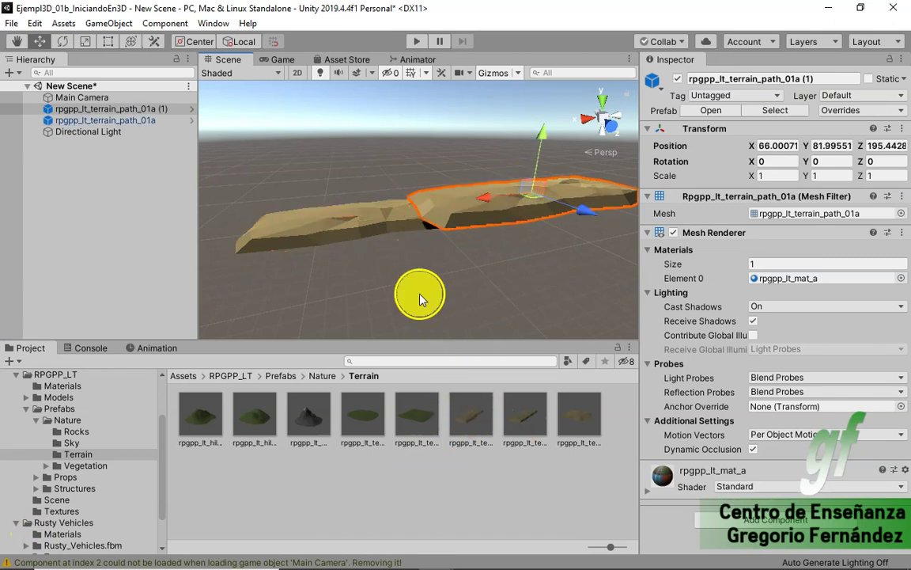
drag(387, 227, 384, 217)
key(ctrl+z)
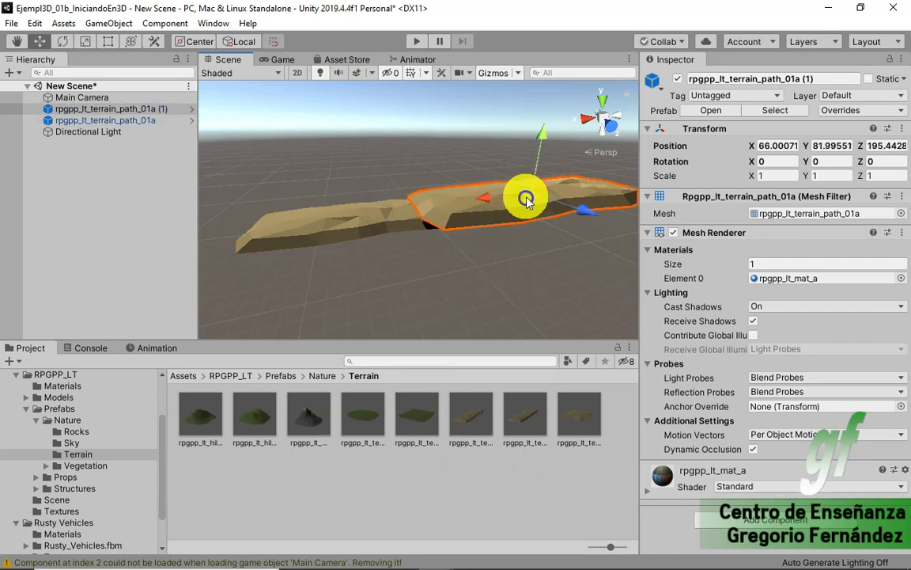
- Delete both dirt path pieces and add a fresh rpgpp_lt_terrain_path_01a at position 0, 0, 0
click(394, 213)
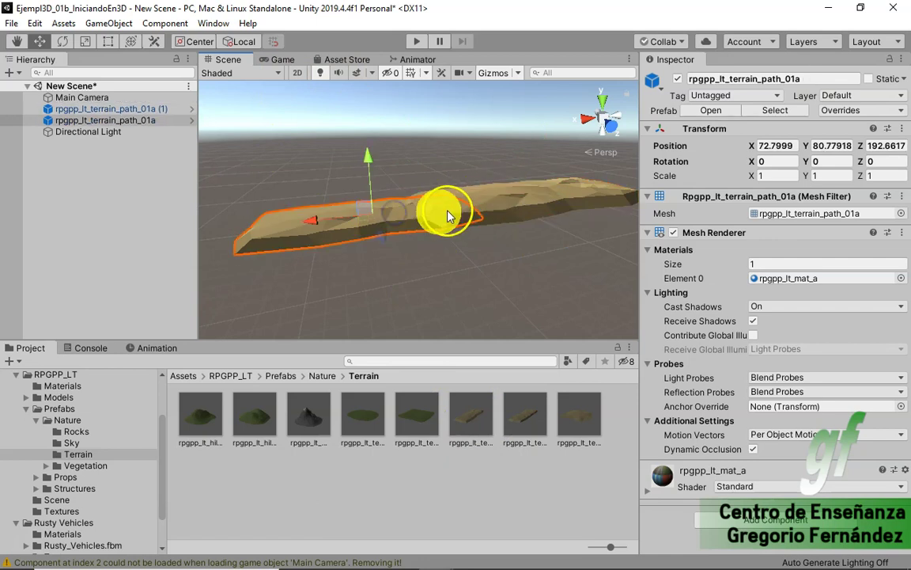
click(538, 197)
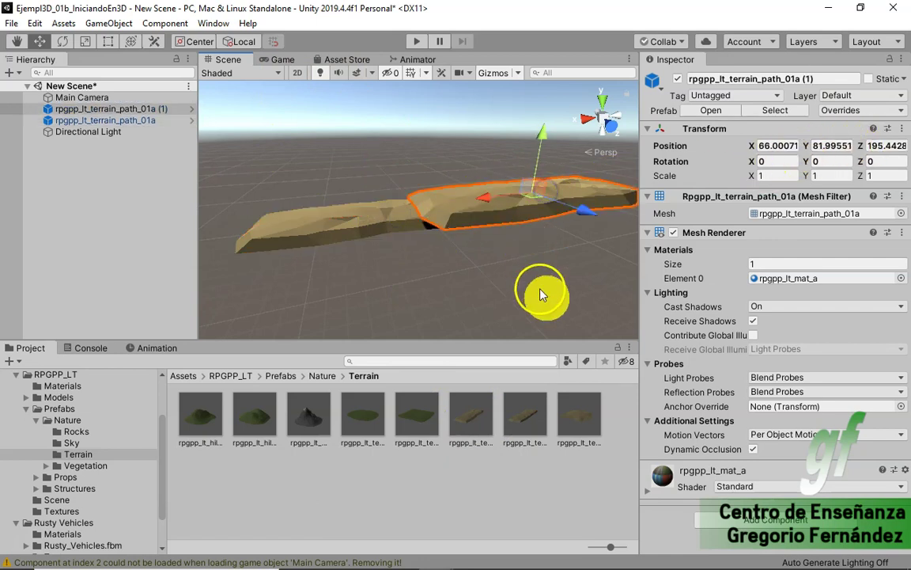
click(518, 197)
click(370, 216)
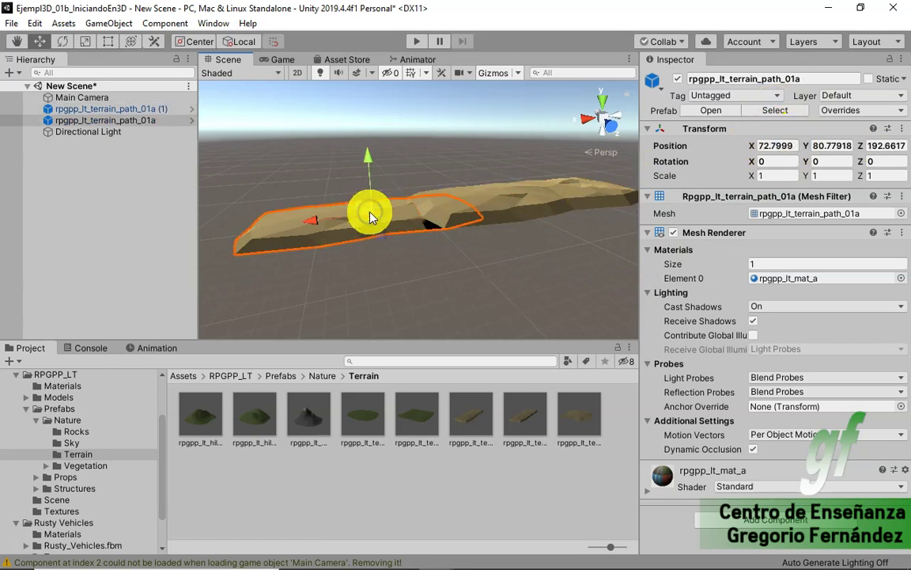
click(507, 200)
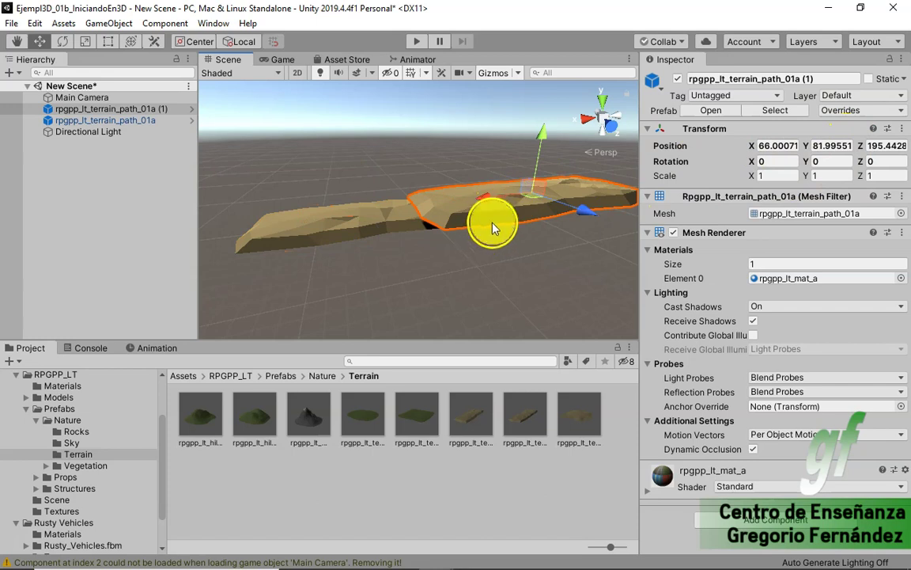
key(Delete)
click(355, 217)
key(Delete)
drag(468, 425, 47, 257)
drag(60, 179, 56, 150)
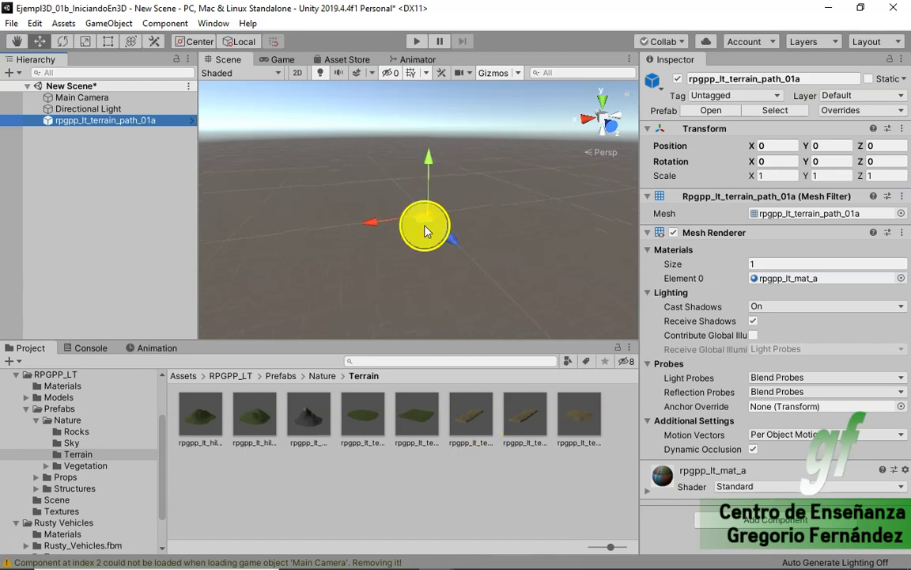
middle_drag(425, 229, 518, 230)
scroll(516, 230, up, 2)
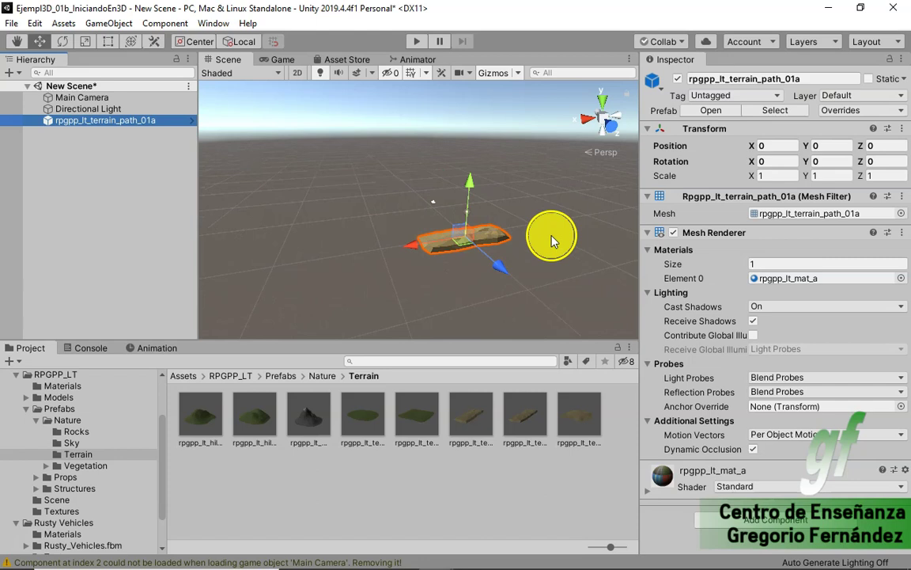
scroll(546, 235, up, 2)
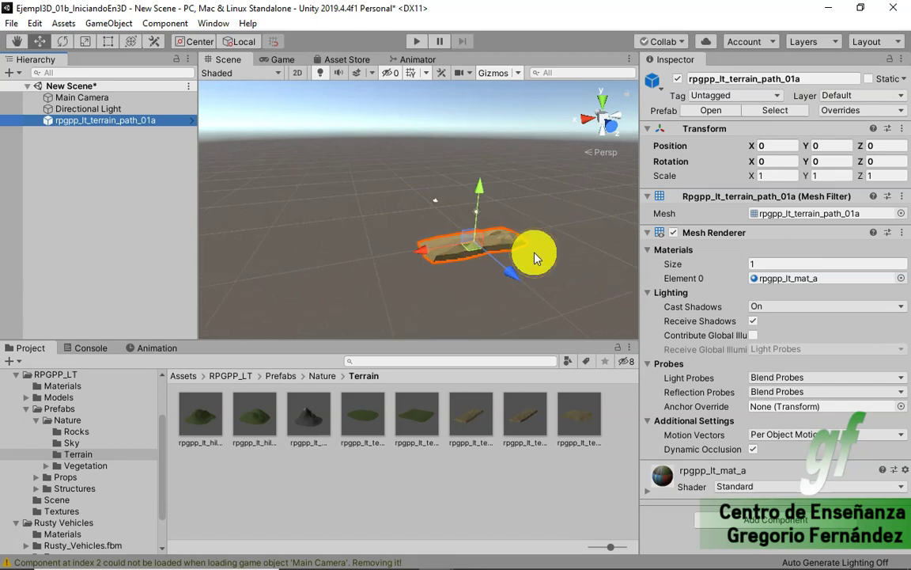
scroll(554, 260, up, 2)
mouse_move(587, 261)
alt+mouse_down()
mouse_move(550, 216)
mouse_move(584, 225)
alt+mouse_up()
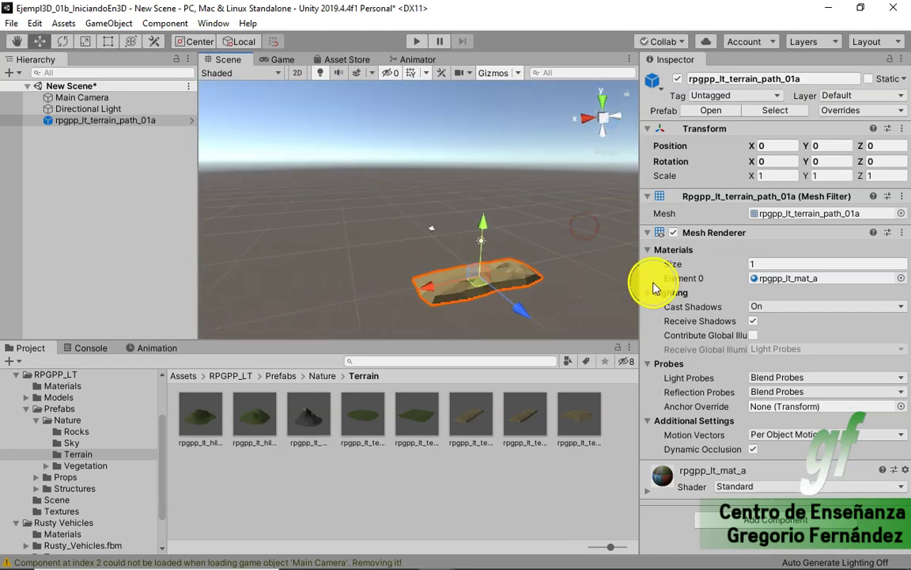
mouse_move(571, 300)
alt+mouse_down()
mouse_move(555, 318)
mouse_move(529, 264)
mouse_move(553, 336)
mouse_move(617, 319)
mouse_move(620, 245)
mouse_move(624, 305)
mouse_move(640, 346)
mouse_move(544, 289)
alt+mouse_up()
scroll(546, 289, up, 2)
scroll(548, 289, up, 1)
scroll(553, 291, up, 1)
scroll(546, 289, down, 1)
scroll(531, 285, down, 1)
scroll(530, 284, down, 1)
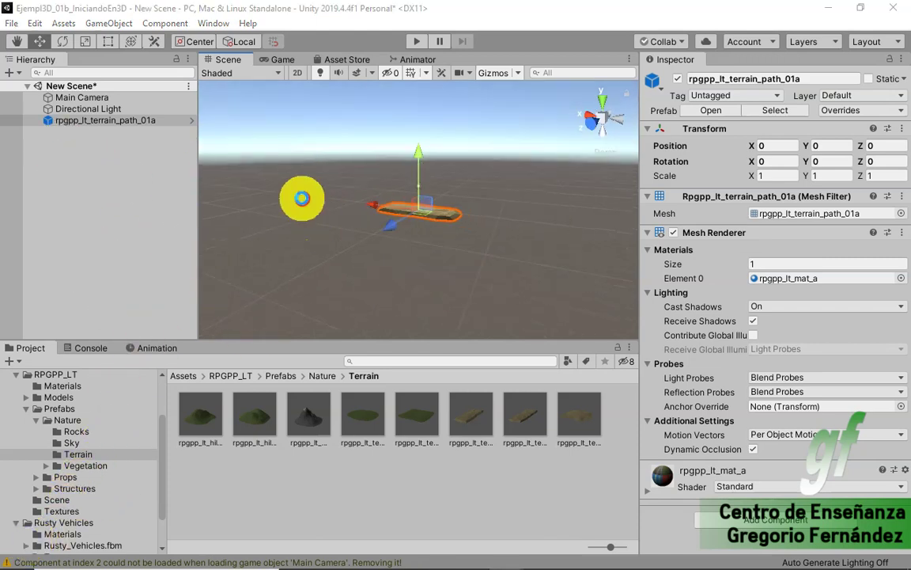
right_drag(301, 198, 577, 309)
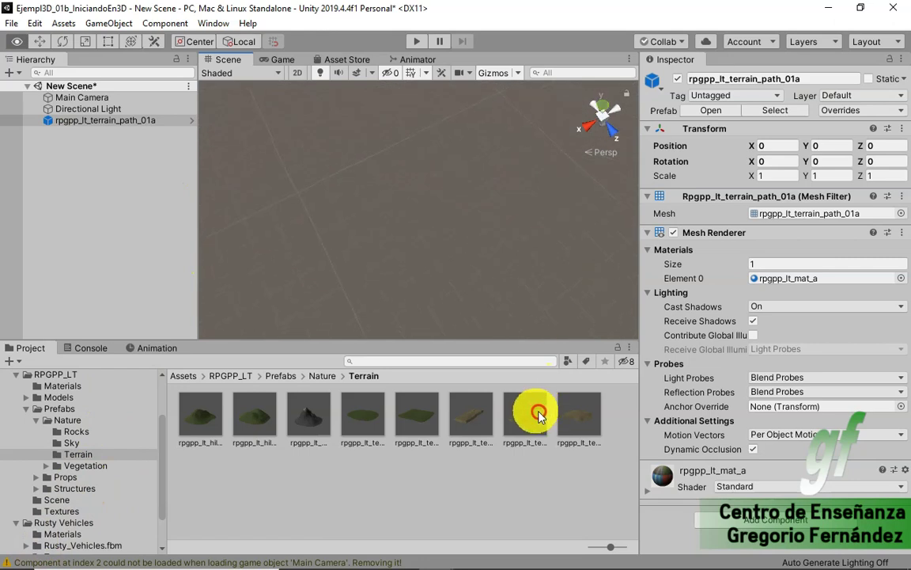
right_drag(495, 177, 512, 199)
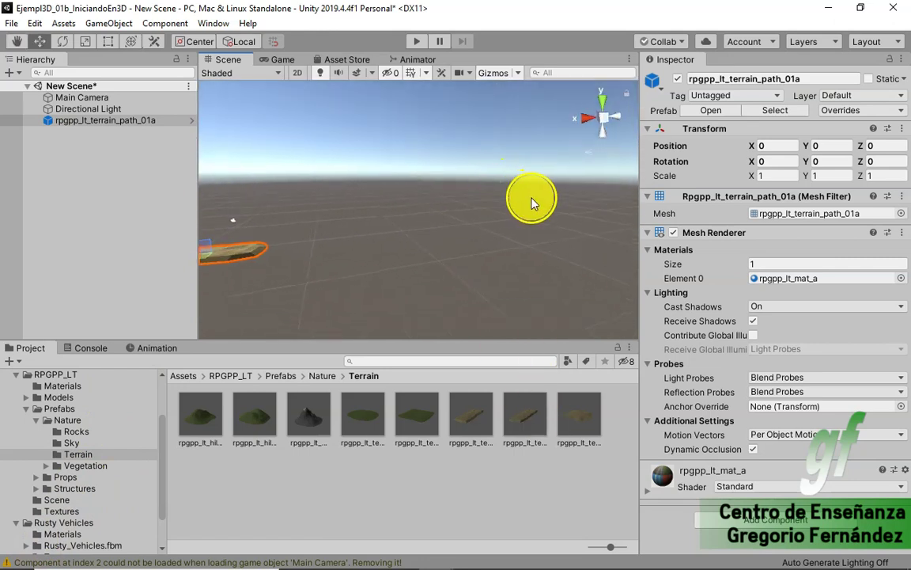
right_drag(590, 183, 647, 164)
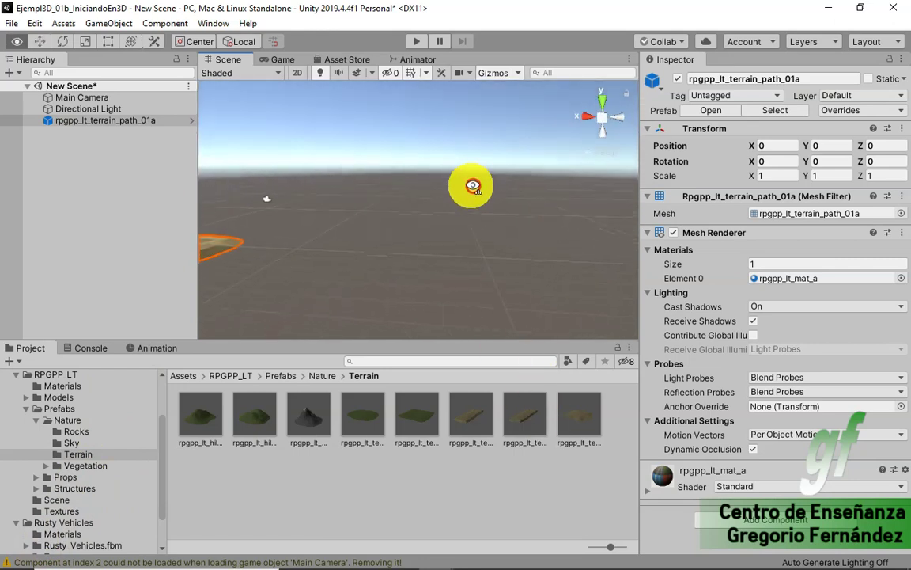
right_drag(595, 202, 541, 224)
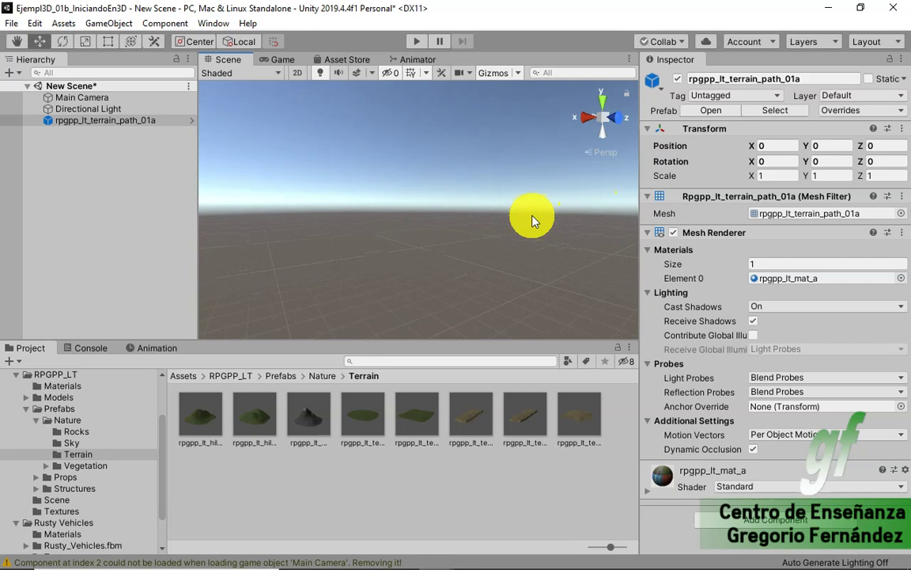
click(48, 121)
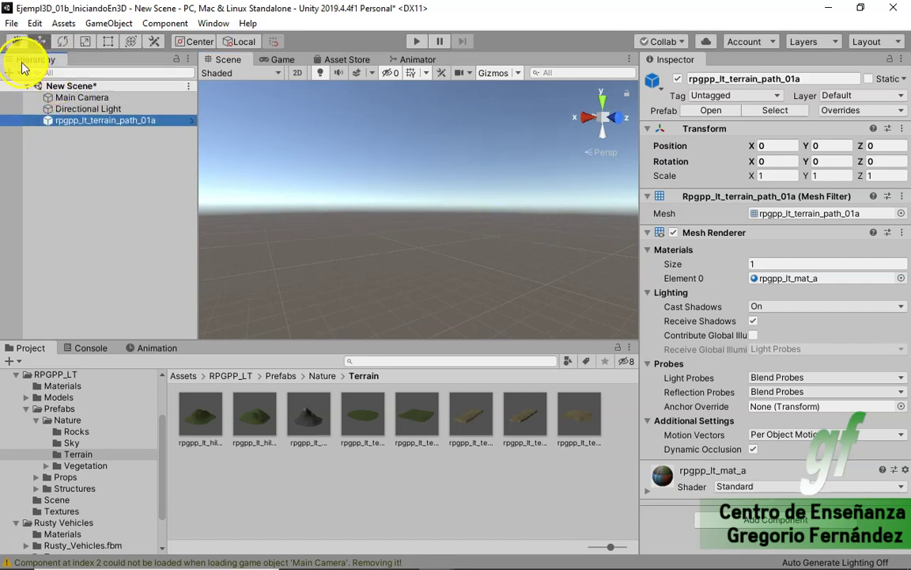
key(f)
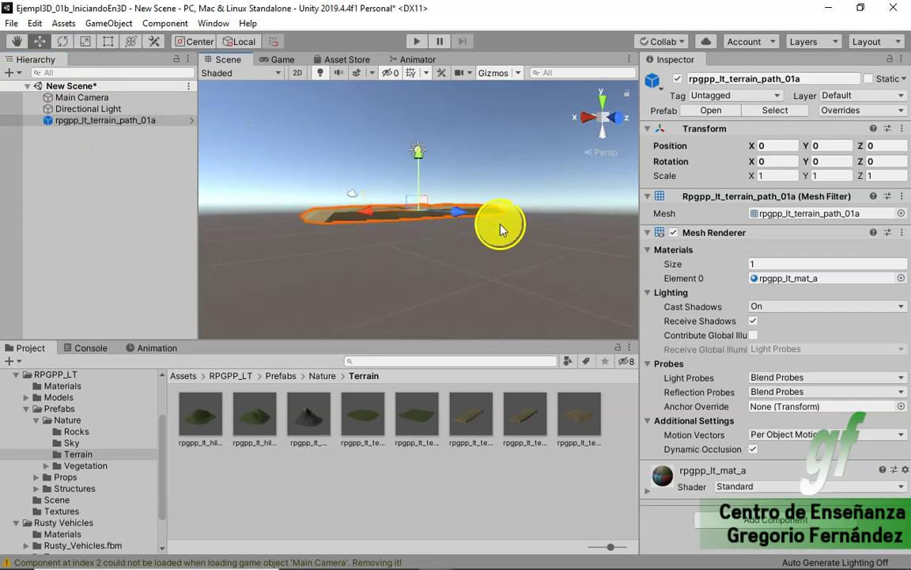
scroll(491, 206, up, 2)
scroll(490, 206, up, 2)
scroll(491, 206, down, 3)
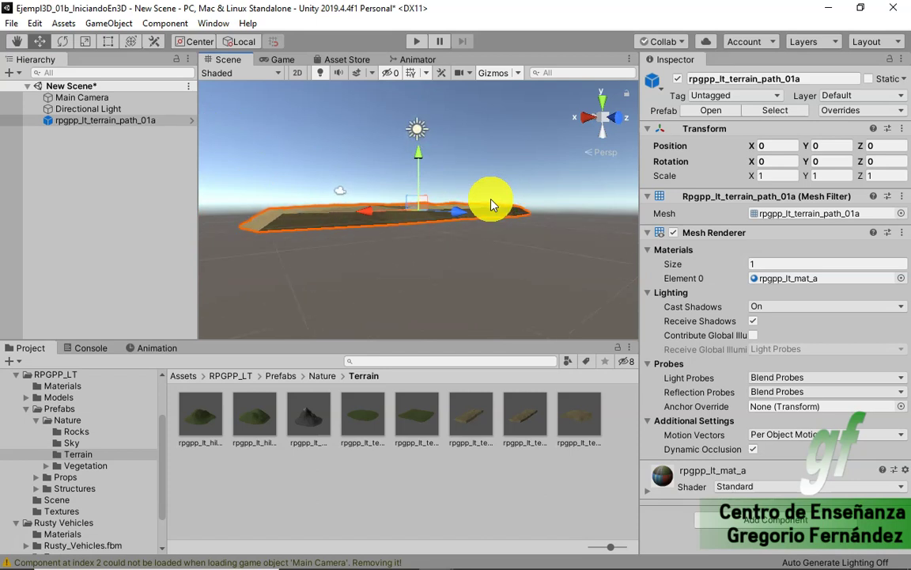
alt+drag(490, 204, 474, 323)
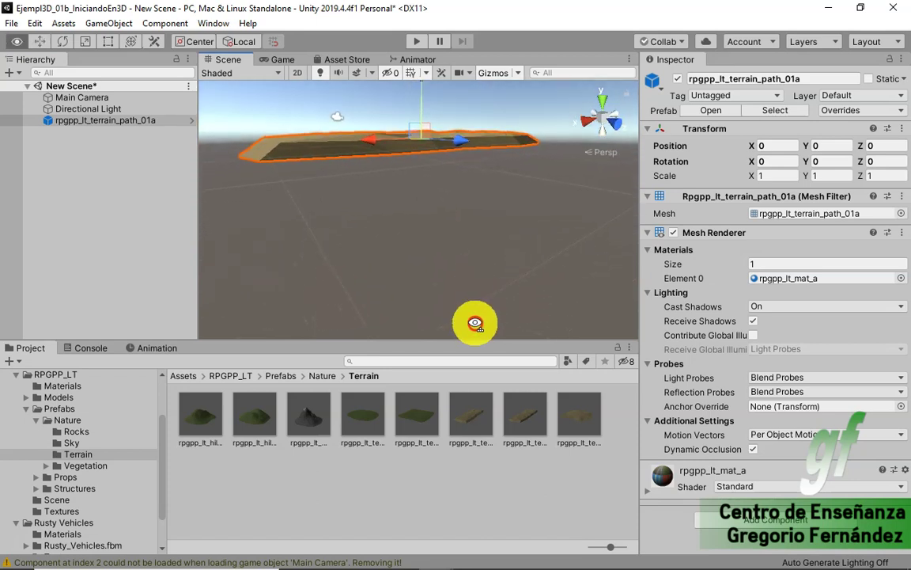
scroll(431, 241, down, 2)
scroll(430, 241, down, 2)
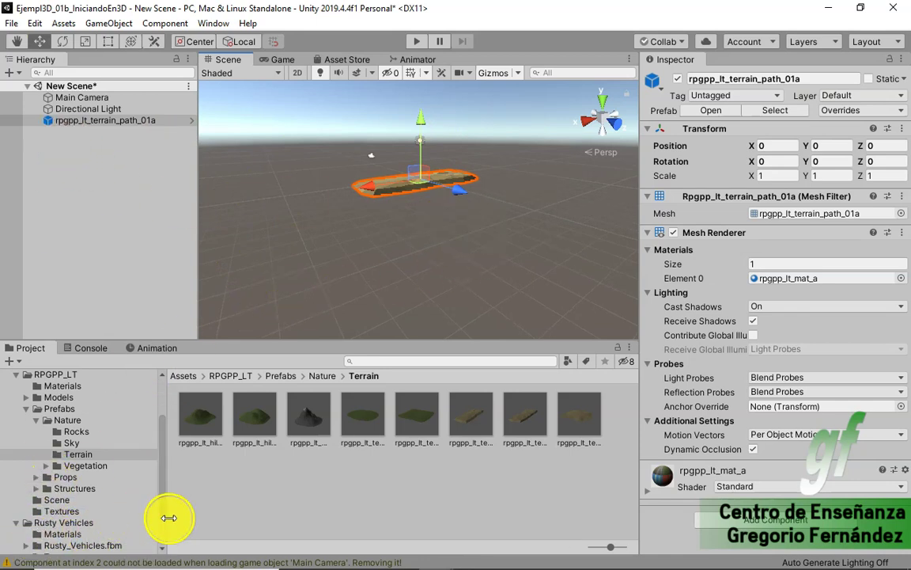
- Add the rpgpp_lt_terrain_grass_01 prefab at the origin and set its scale to 10, 5, 5
click(364, 427)
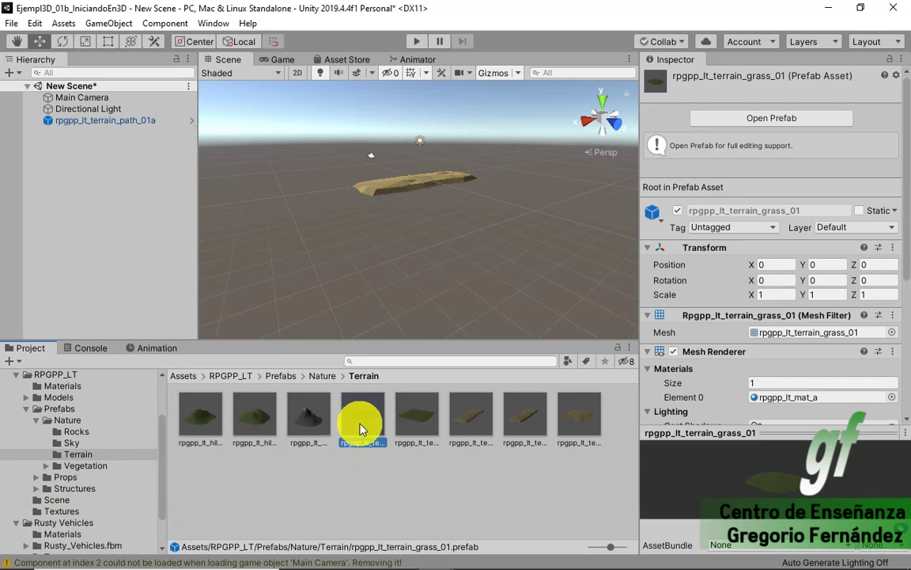
drag(360, 428, 67, 176)
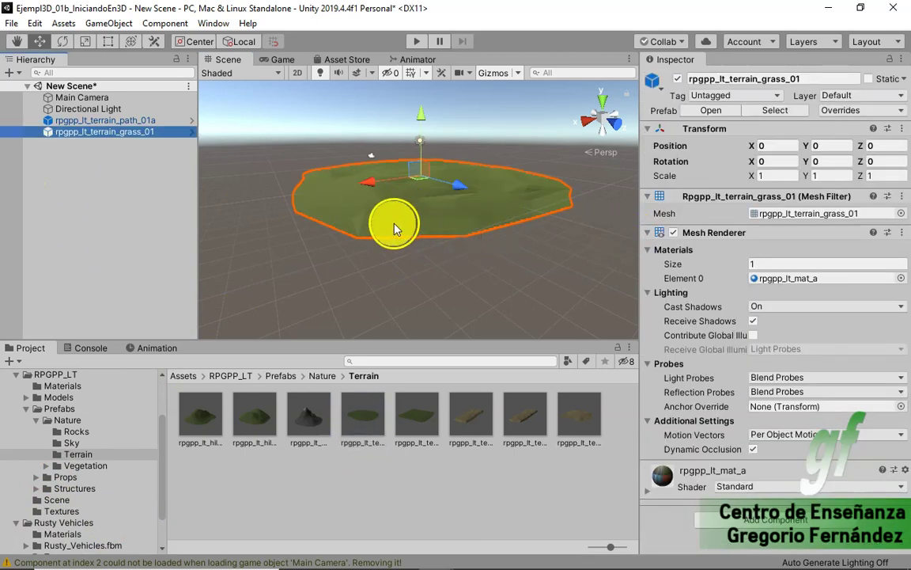
click(766, 175)
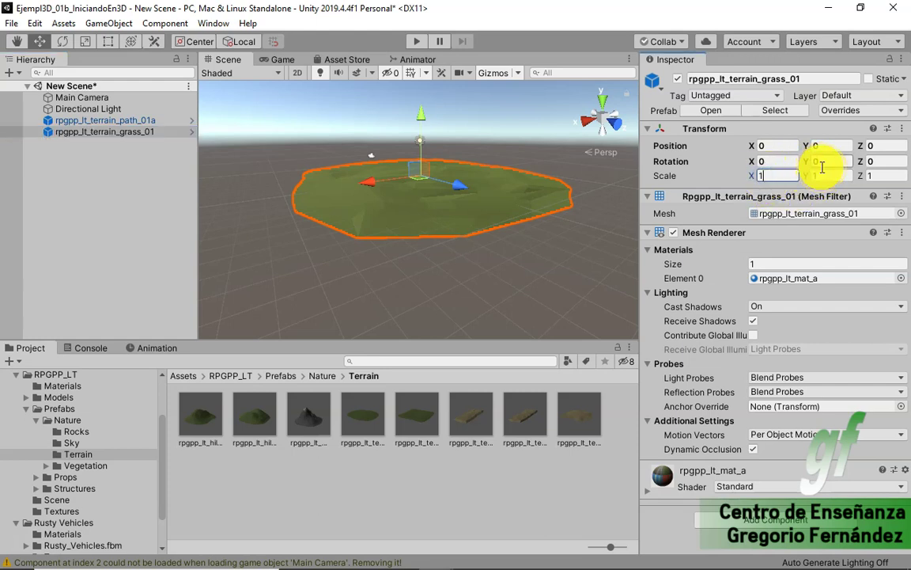
text(0)
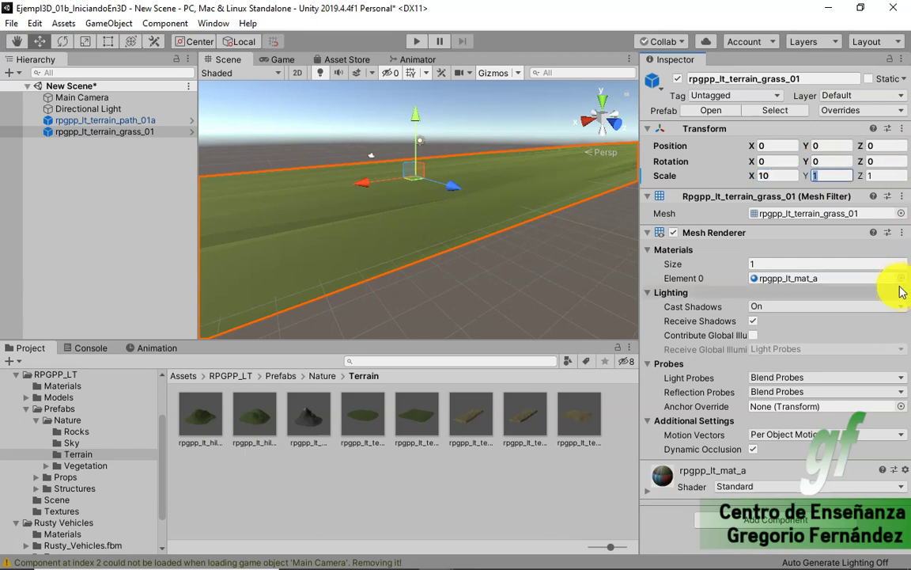
text(3)
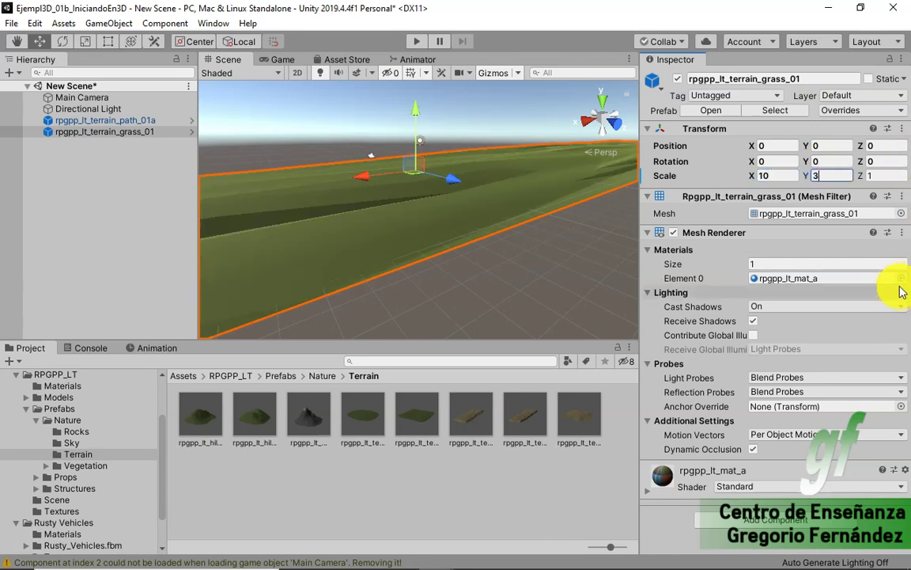
key(BackSpace)
text(5)
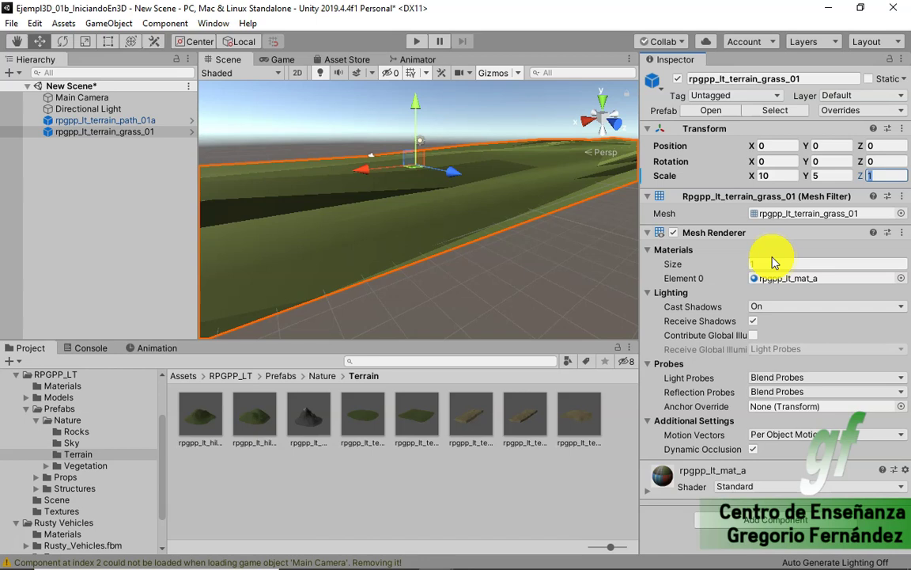
text(5)
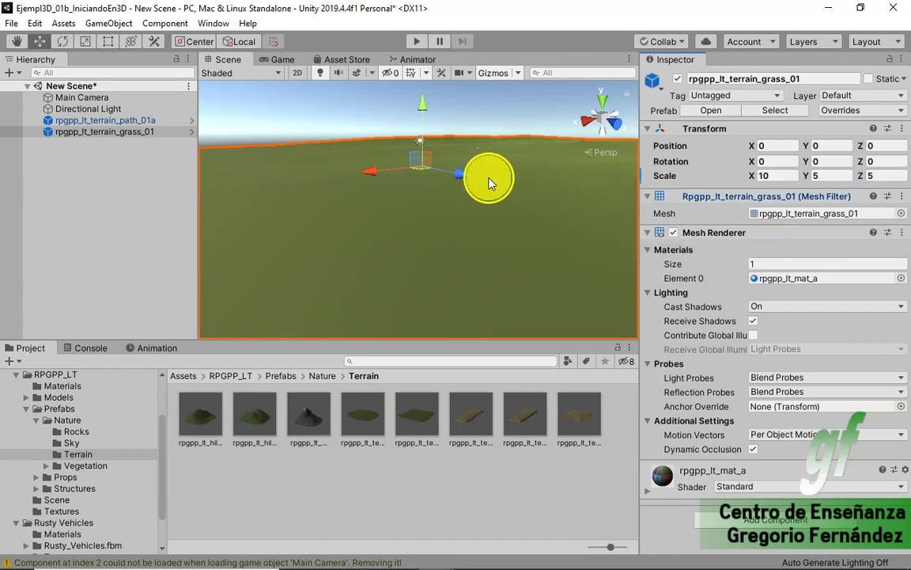
alt+drag(488, 178, 496, 194)
scroll(495, 193, down, 2)
scroll(495, 192, down, 2)
scroll(496, 191, down, 2)
scroll(498, 189, down, 2)
scroll(499, 189, down, 2)
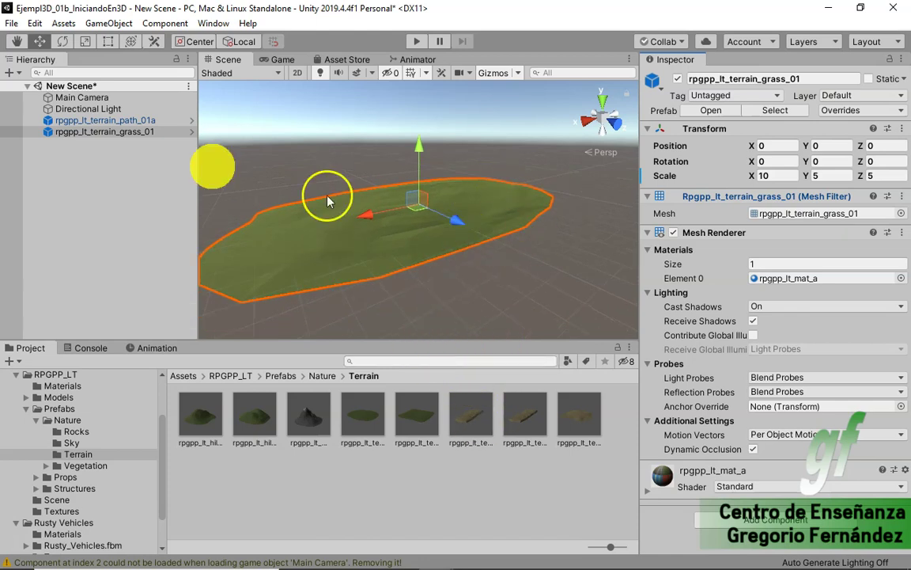
- Rename the grass terrain object to 'verde'
click(117, 133)
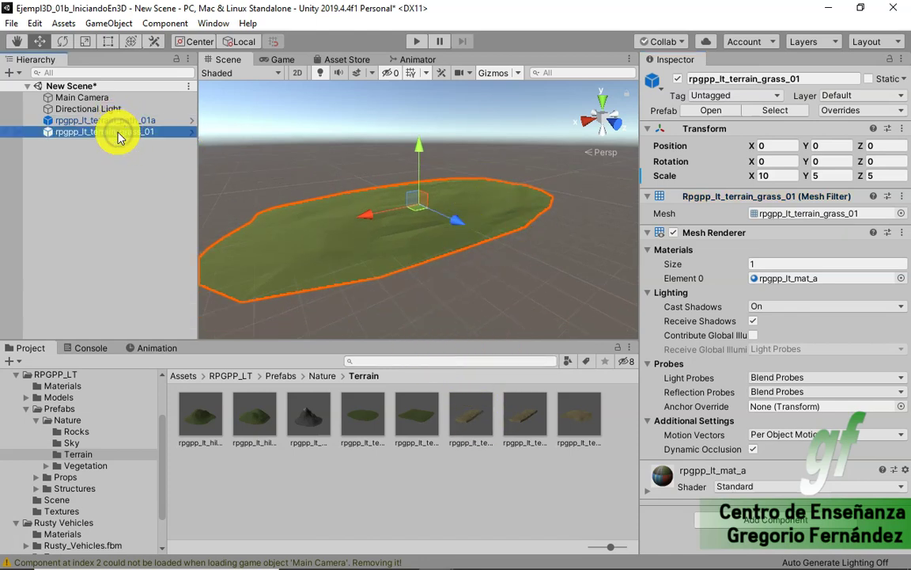
click(118, 134)
text(verde)
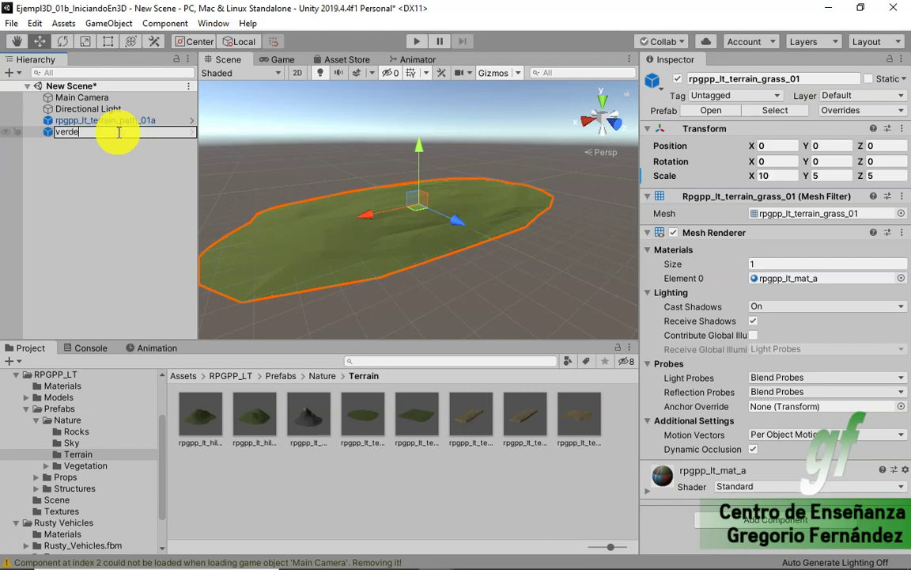
key(Return)
- Rename the dirt path object to 'carretera tierra'
click(117, 121)
click(118, 122)
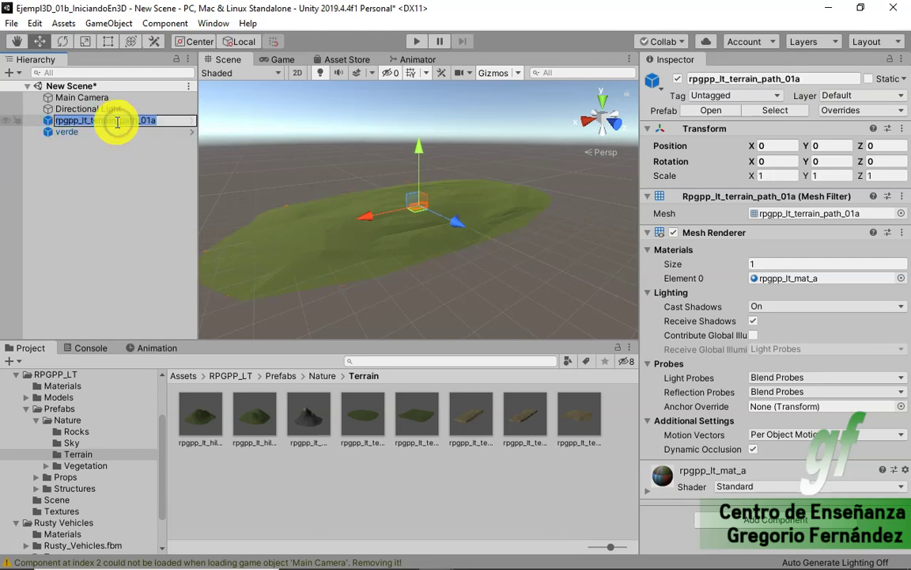
text(carretera)
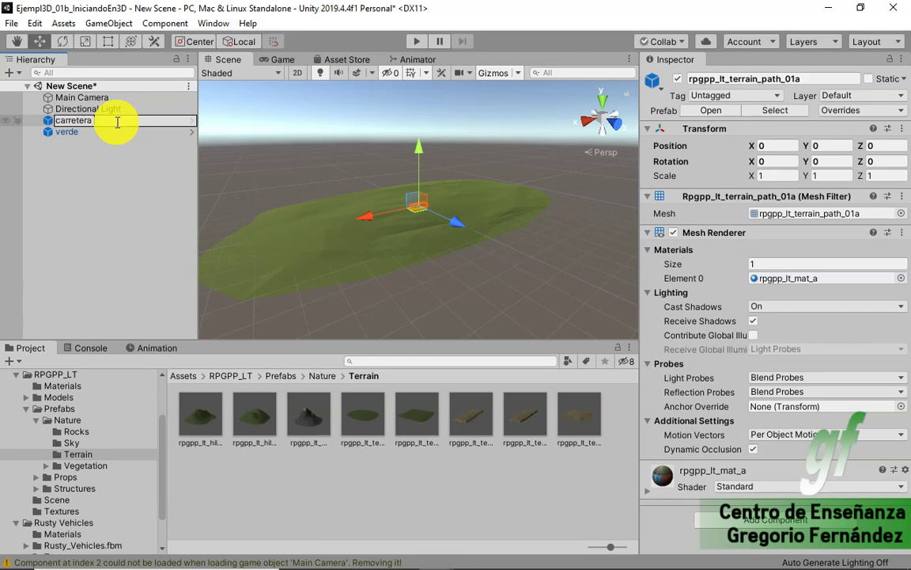
key(Return)
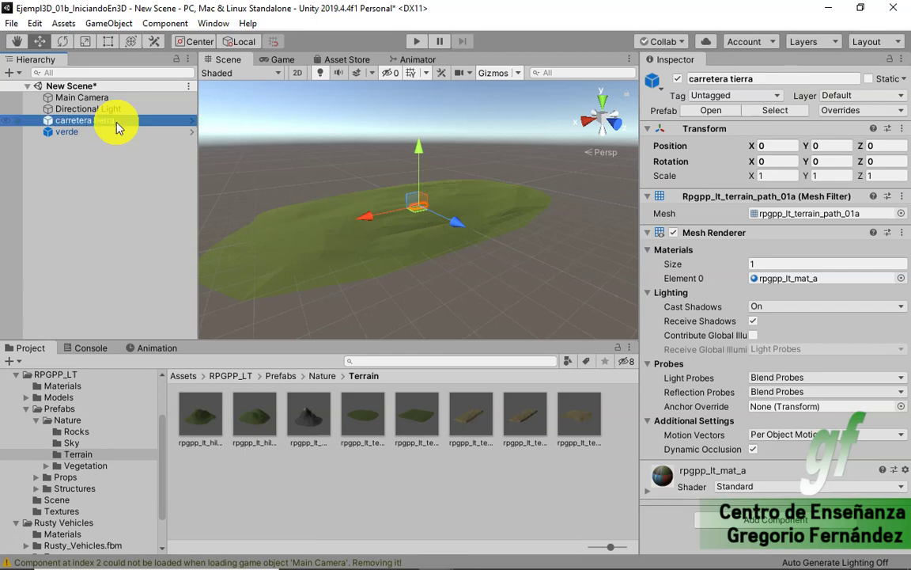
click(780, 175)
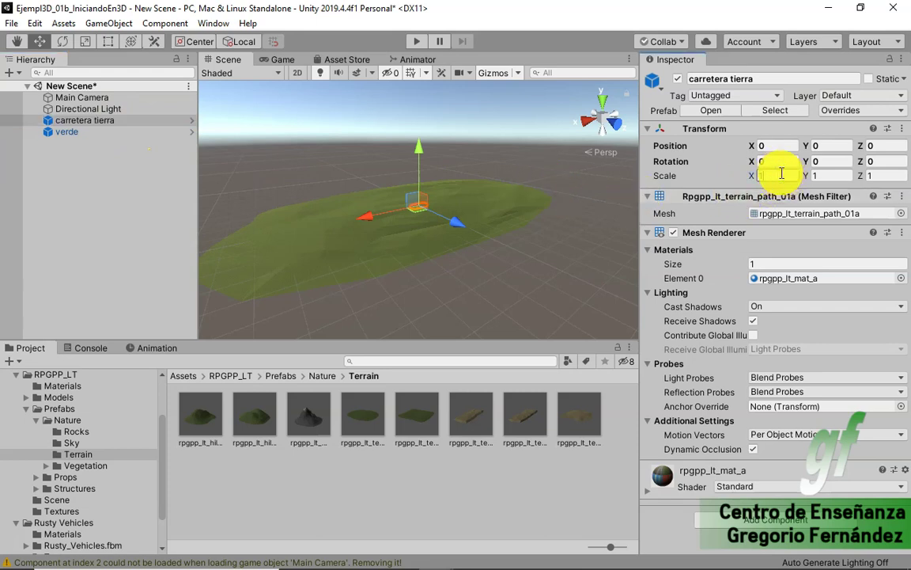
- Set the carretera tierra Transform scale to X 18, Y 5, Z 5
click(781, 172)
text(0)
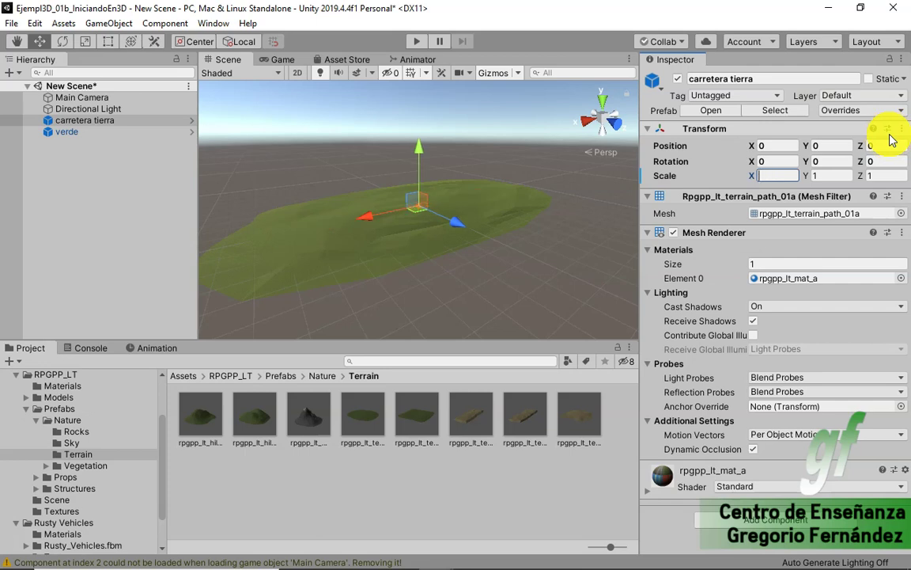
text(5)
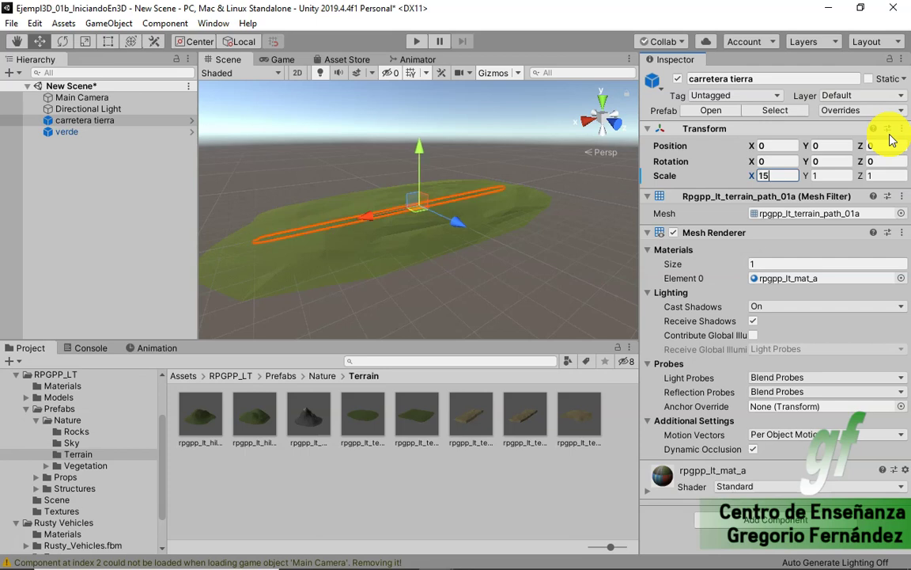
key(BackSpace)
key(BackSpace)
text(18)
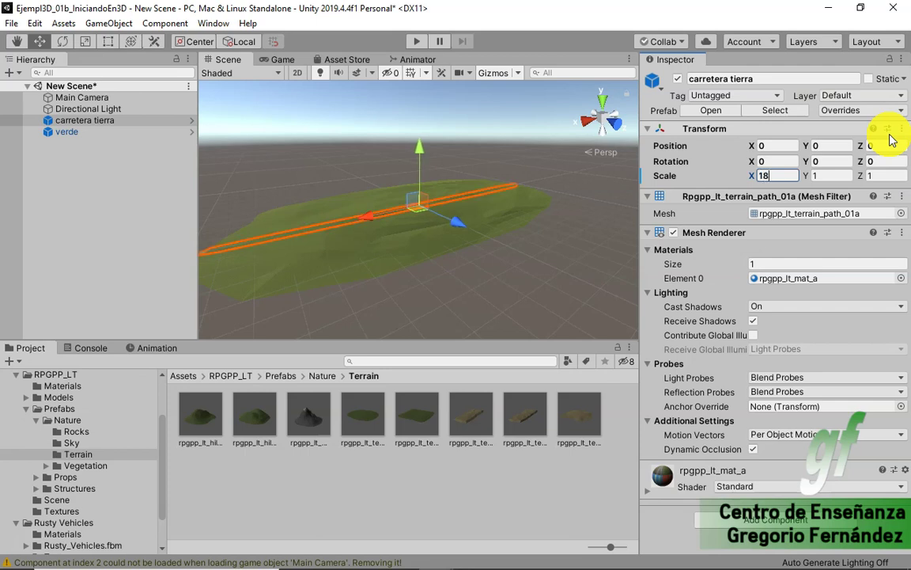
click(845, 175)
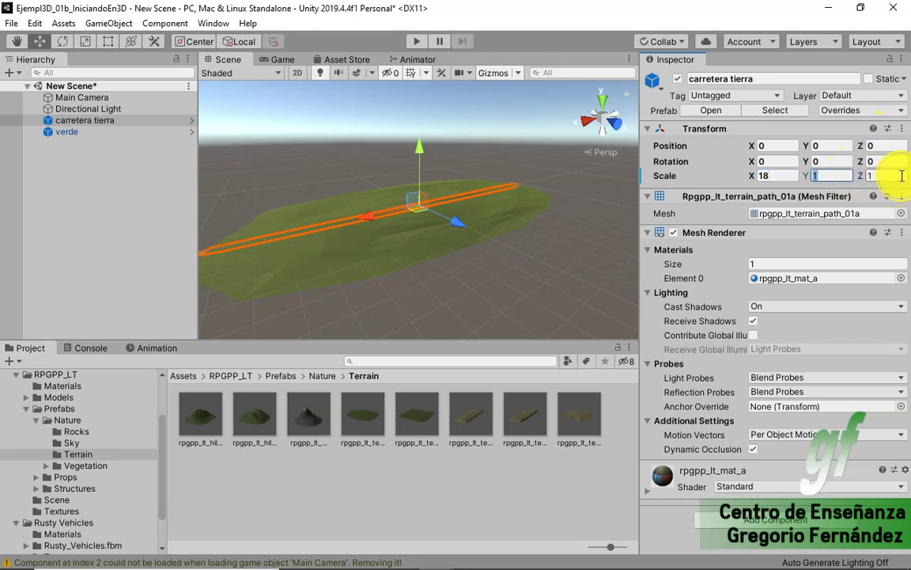
text(5)
key(Tab)
text(5)
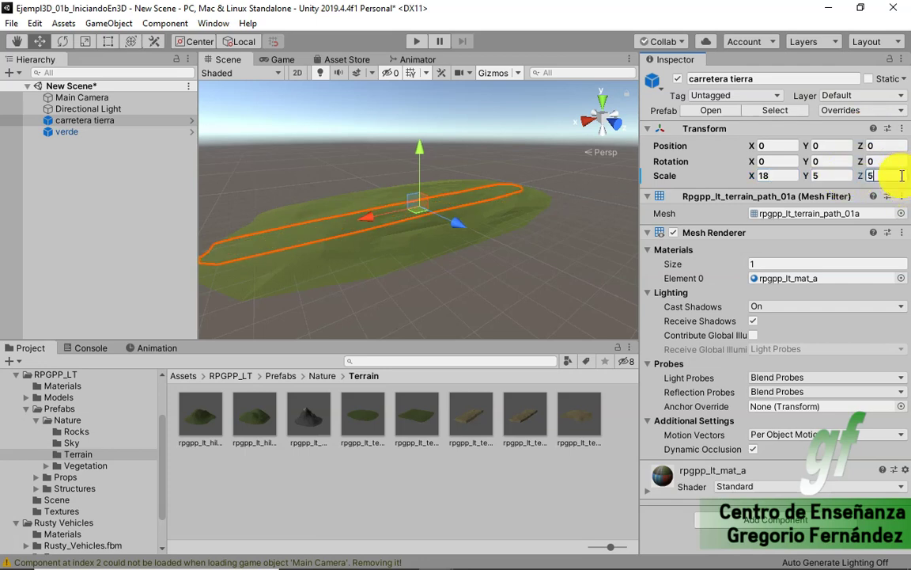
key(Return)
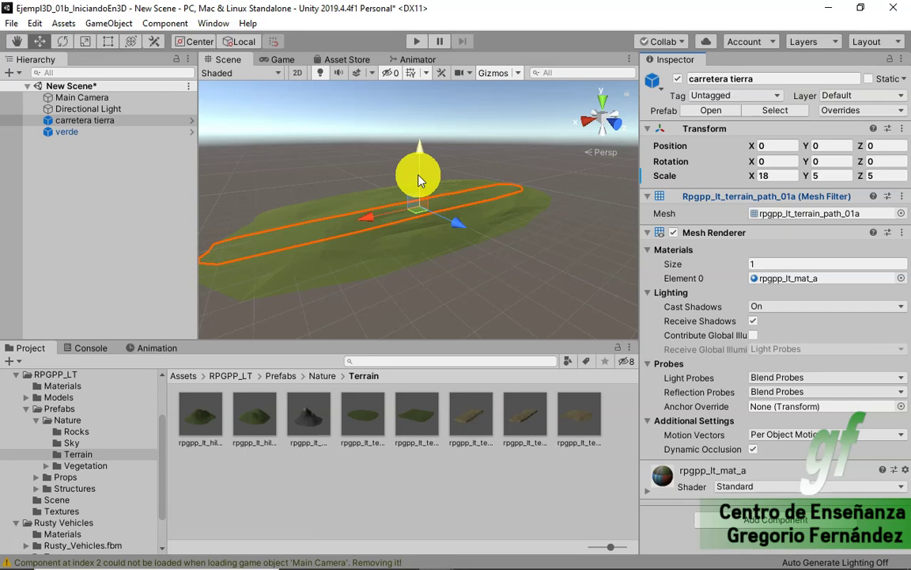
- Move carretera tierra up to position Y 2.7 above the grass, then run and stop Play mode
drag(419, 180, 436, 217)
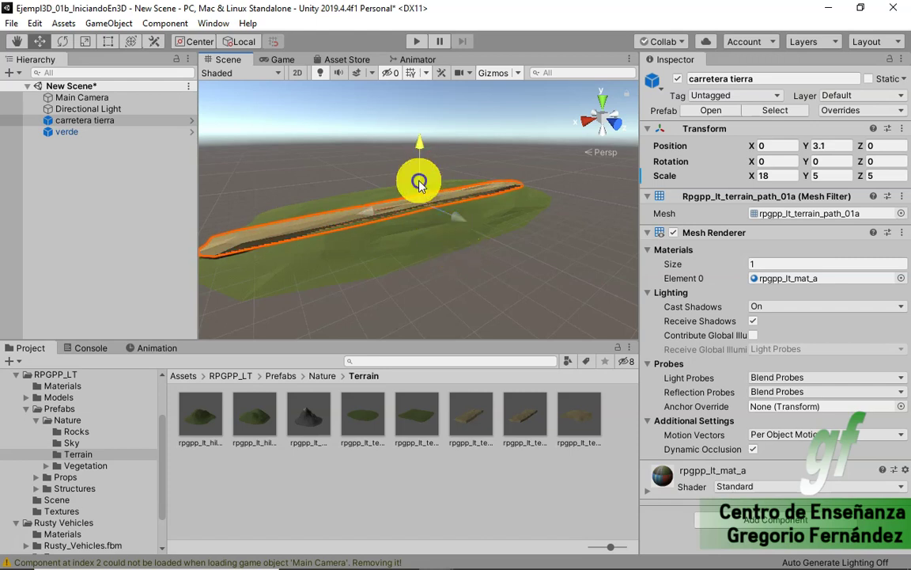
drag(419, 183, 417, 178)
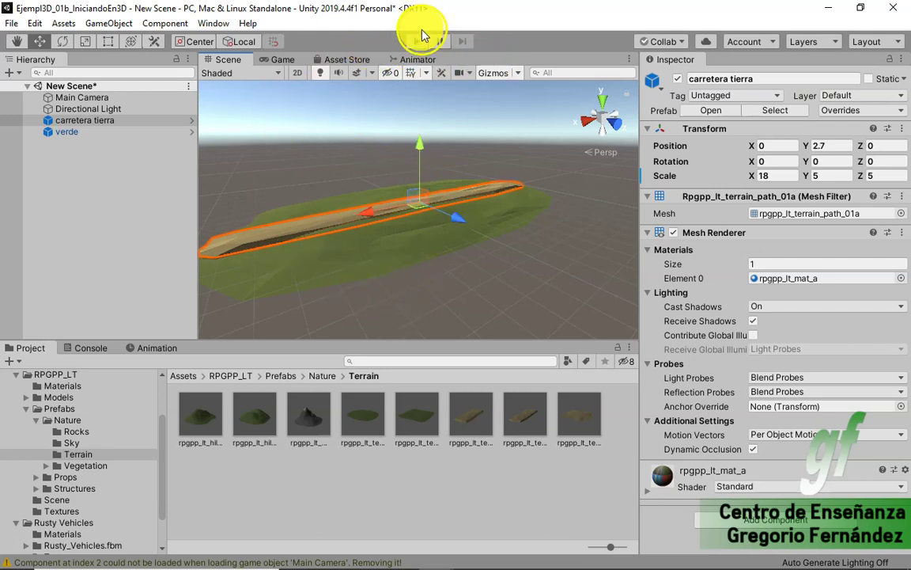
click(417, 42)
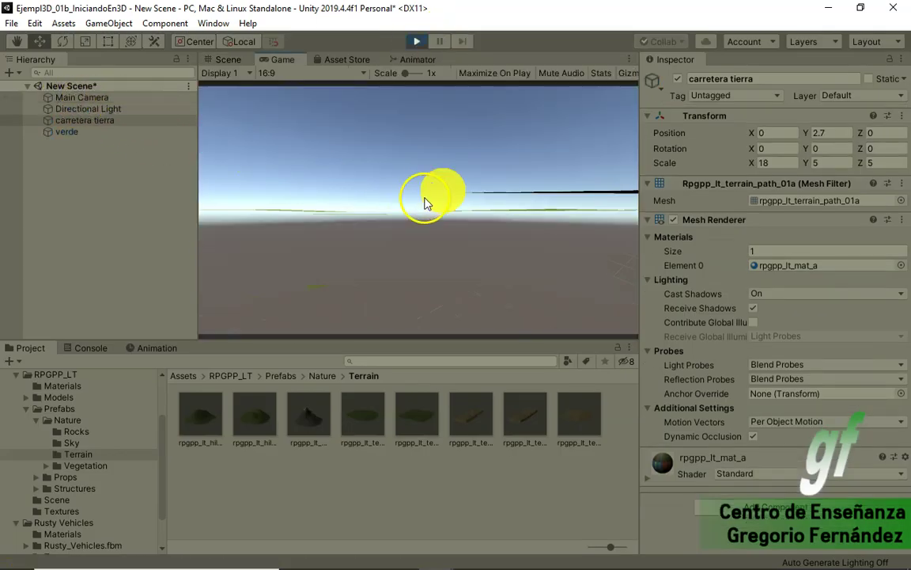
click(416, 44)
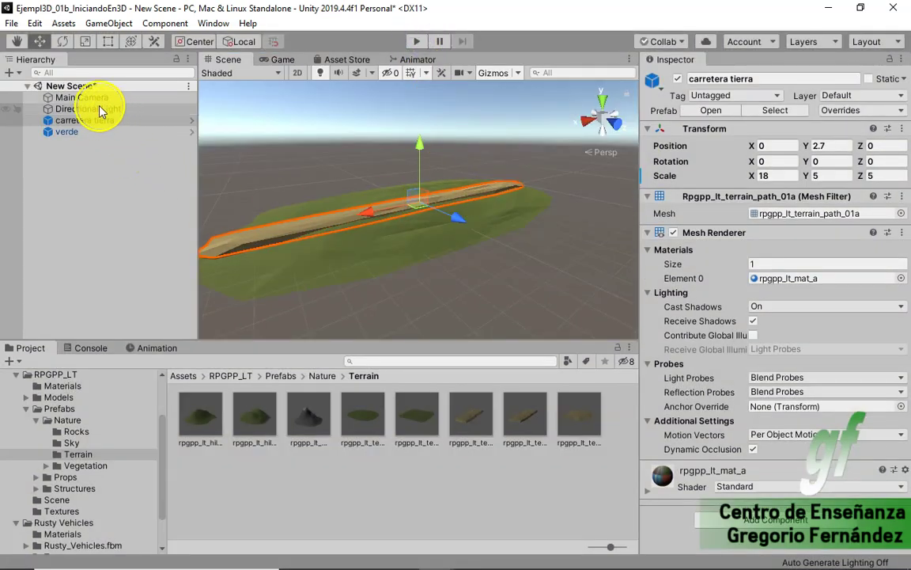
- Select and frame the Main Camera, then slide it along X to the road's end
click(87, 97)
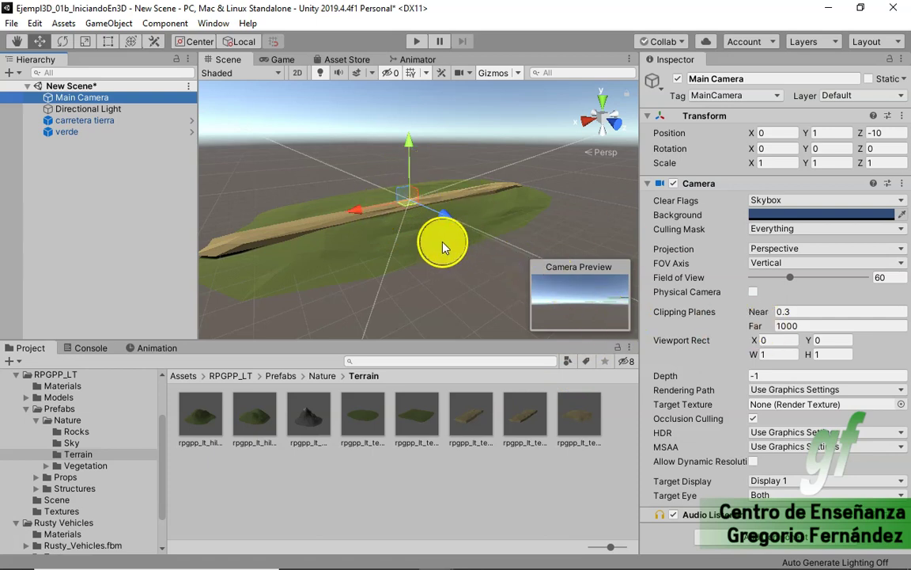
key(f)
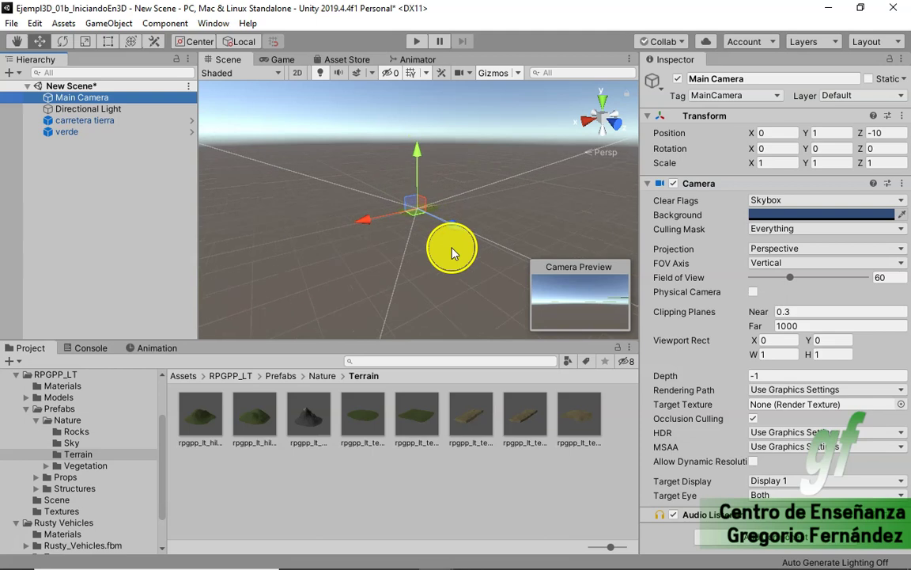
scroll(451, 255, down, 3)
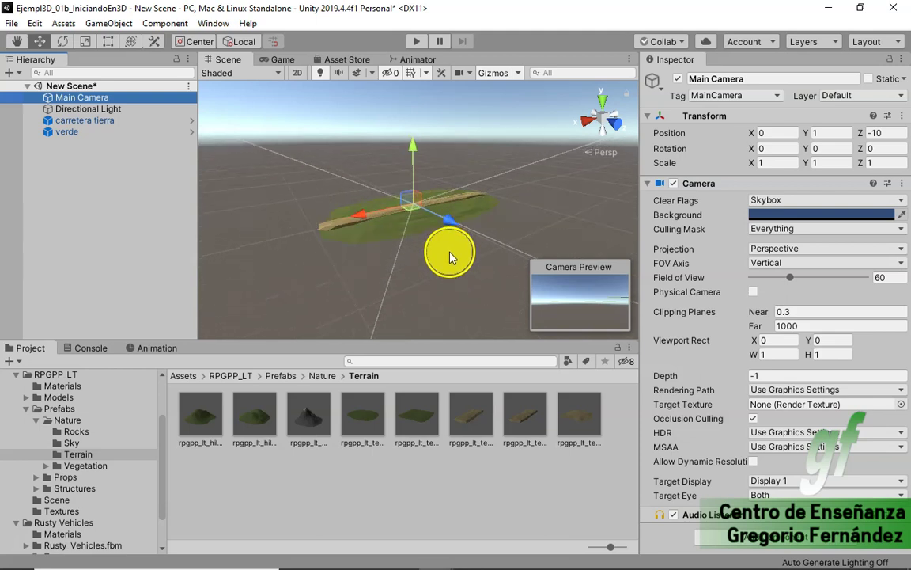
mouse_move(371, 213)
mouse_down()
mouse_move(271, 228)
mouse_move(327, 225)
mouse_up()
mouse_move(256, 210)
mouse_down()
mouse_move(254, 197)
mouse_move(255, 212)
mouse_up()
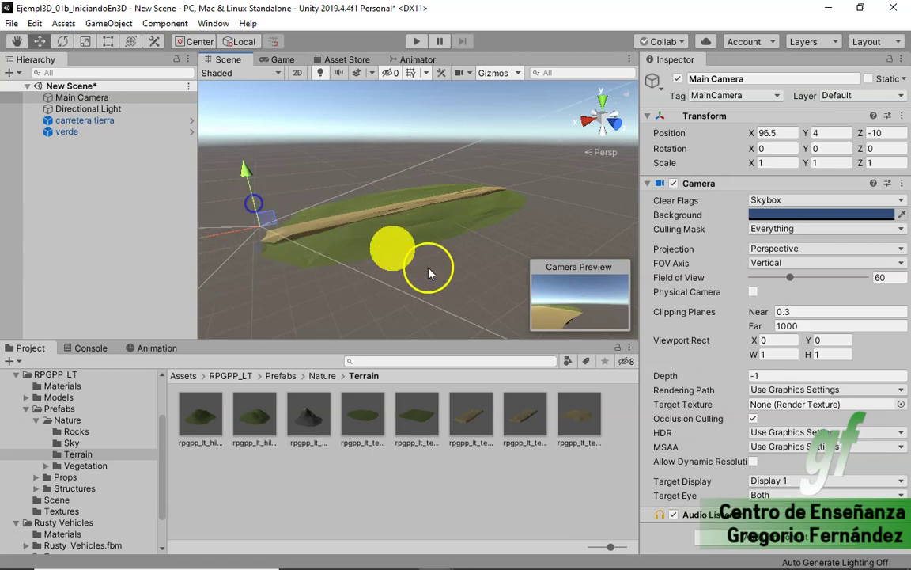
- Rotate the Main Camera to -59.9° on Y and raise it to height 9.8, facing down the road
click(63, 41)
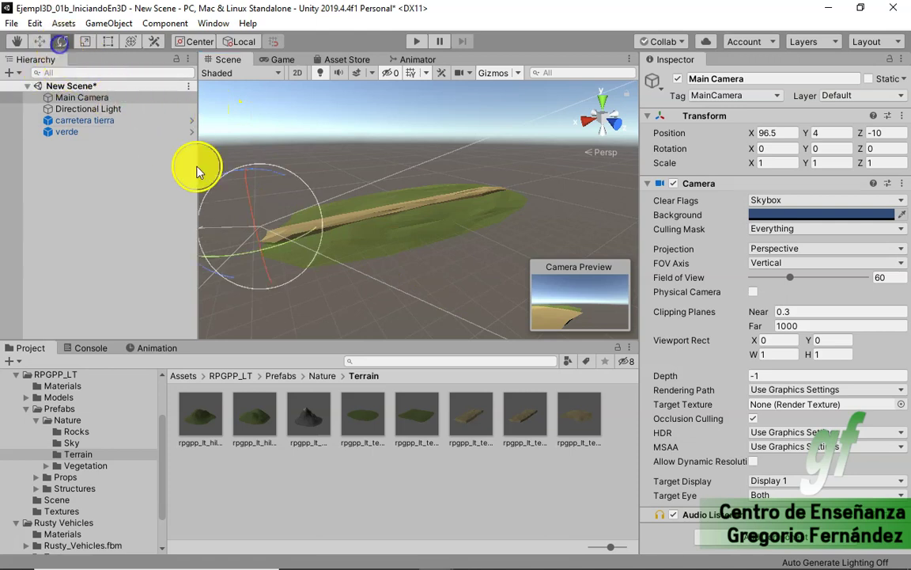
mouse_move(315, 236)
mouse_down()
mouse_move(265, 249)
mouse_move(315, 186)
mouse_up()
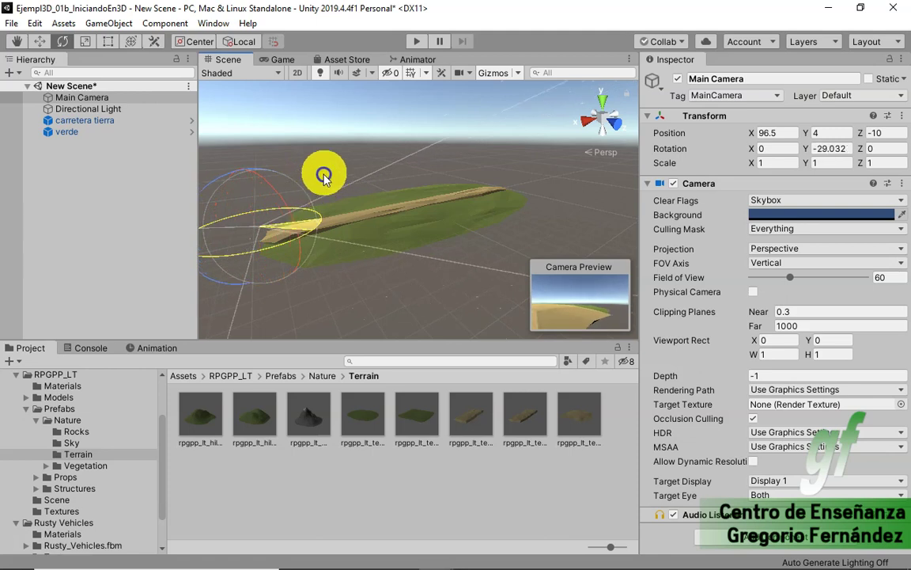
drag(316, 186, 320, 133)
drag(295, 239, 315, 210)
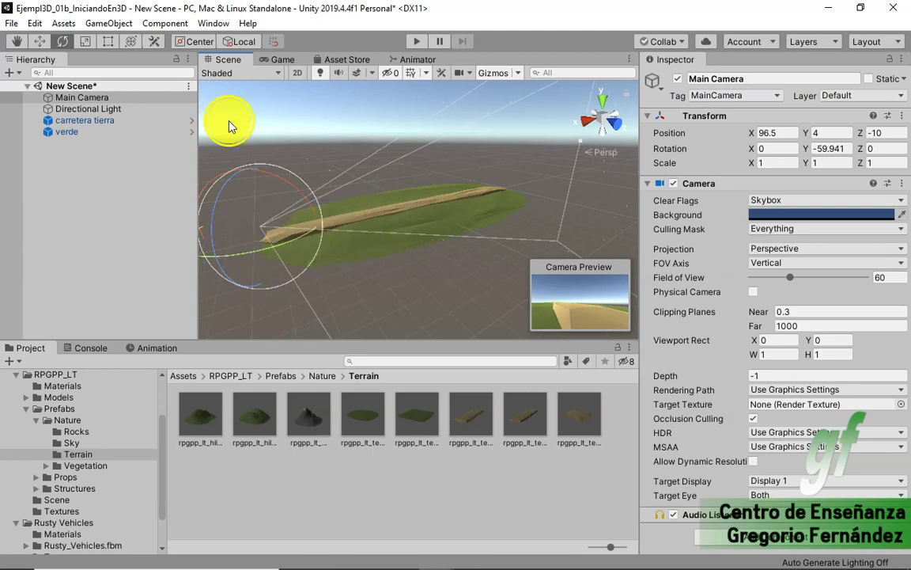
click(39, 41)
drag(256, 214, 251, 202)
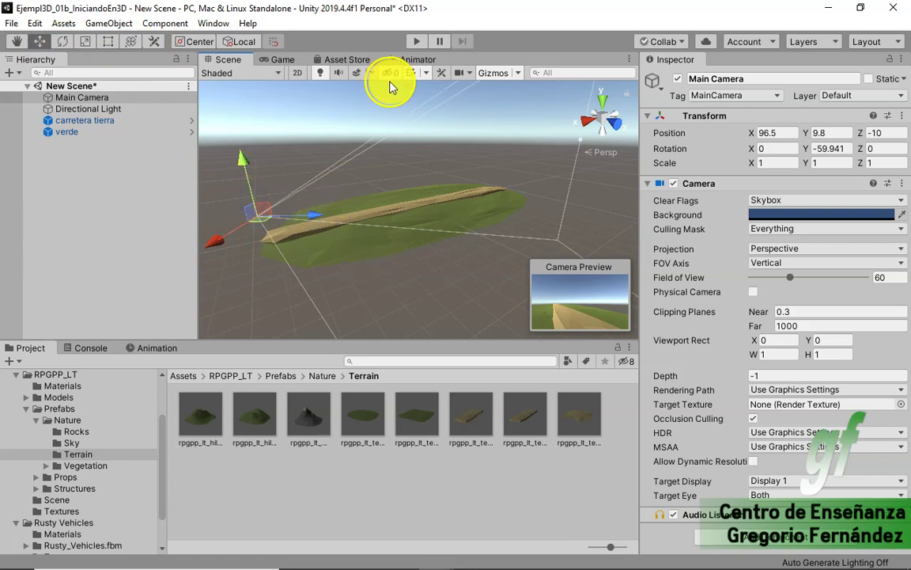
- Test-run the scene to check the camera's view down the road, then collapse the Prefabs folder
click(413, 44)
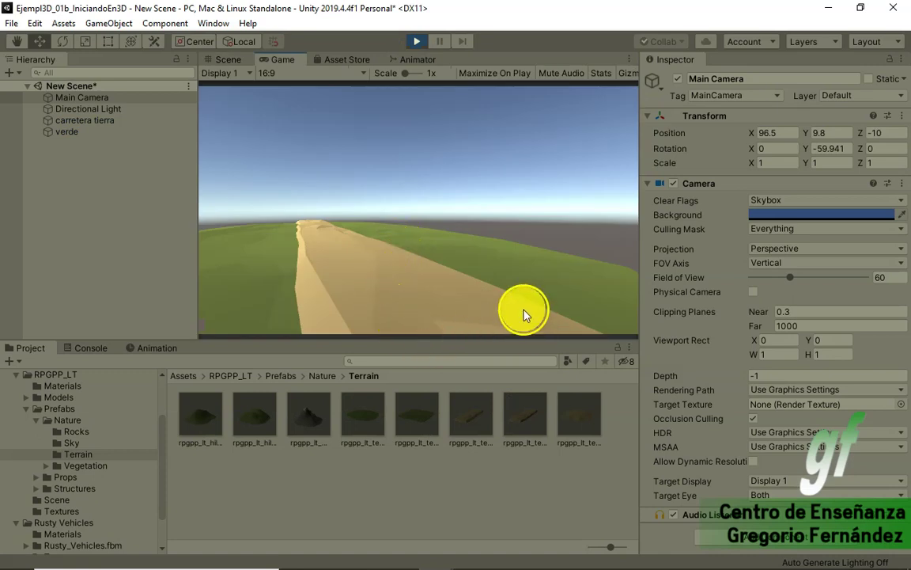
click(417, 43)
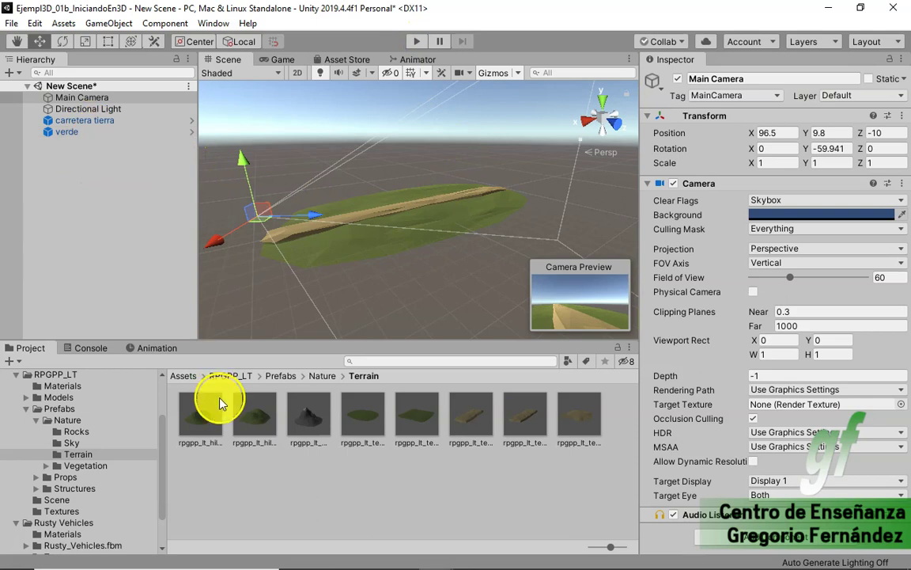
click(28, 409)
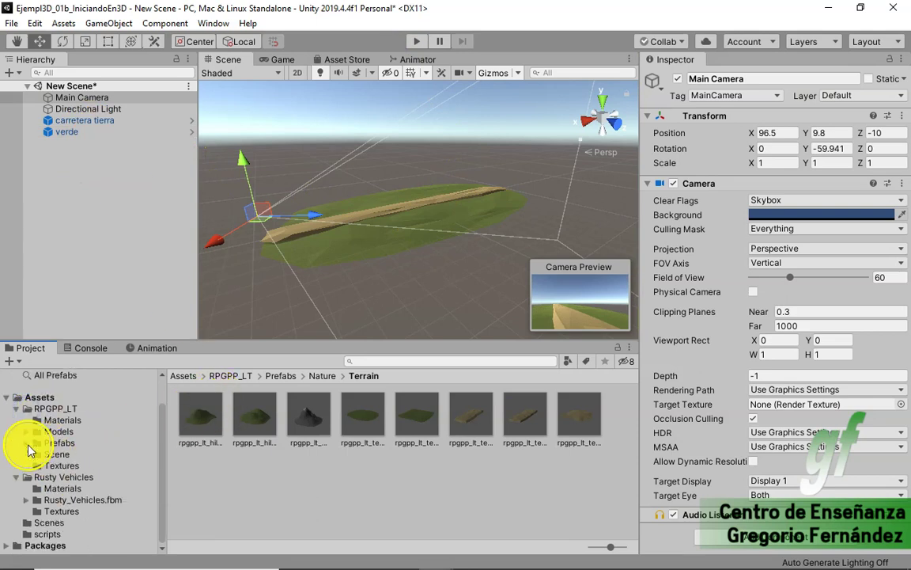
- Browse into the Rusty Vehicles asset folder and select the Rusty_Vehicles model
click(26, 408)
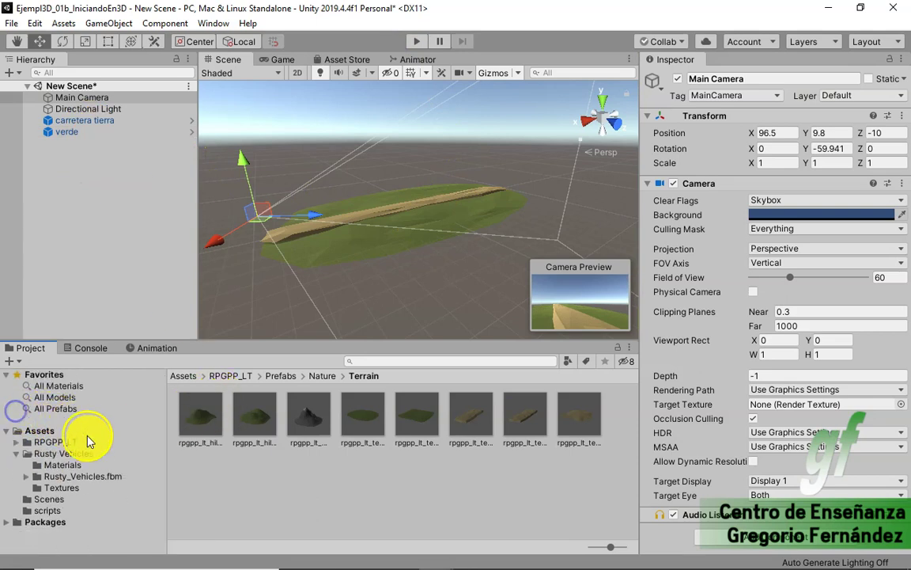
click(84, 476)
click(55, 488)
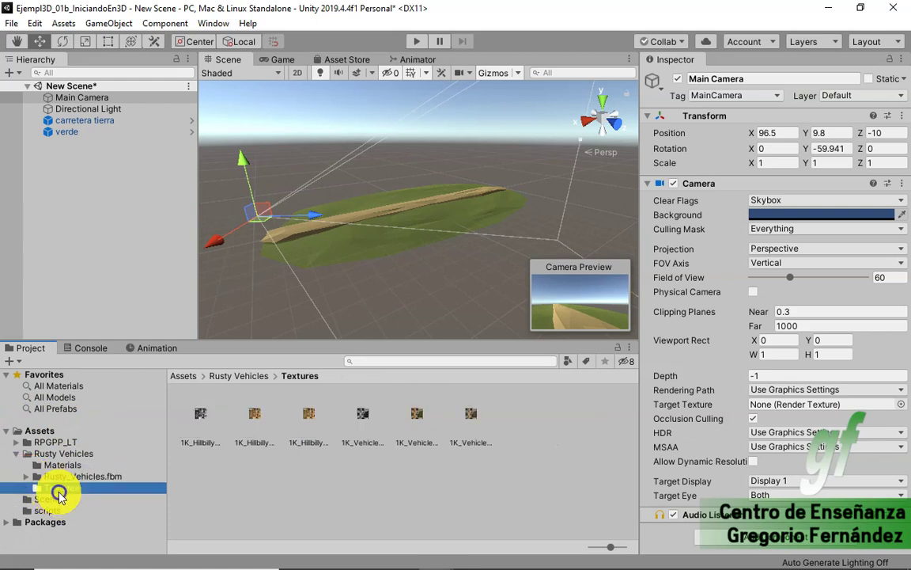
click(47, 453)
click(455, 424)
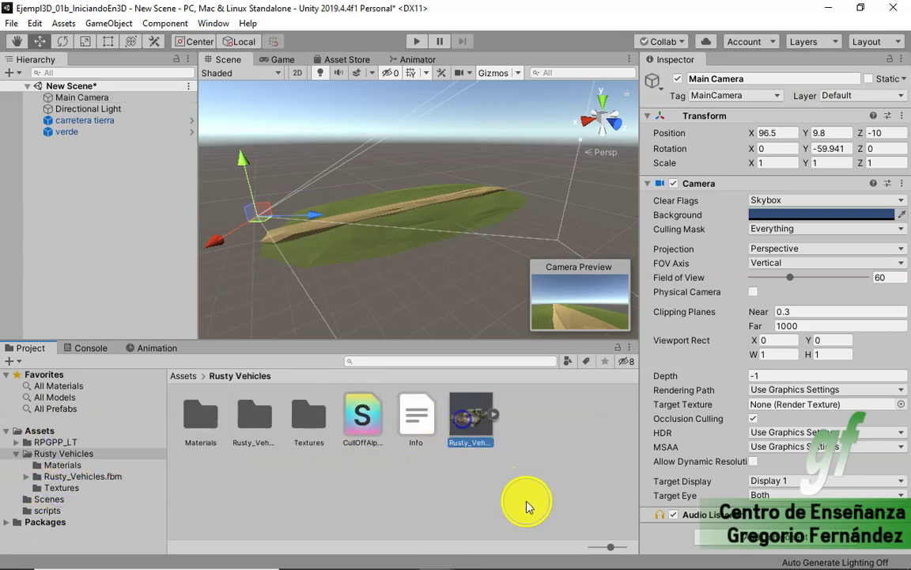
- Drag the Rusty_Vehicles model into the scene and expand it to reveal the Hillbilly truck
drag(267, 279, 73, 173)
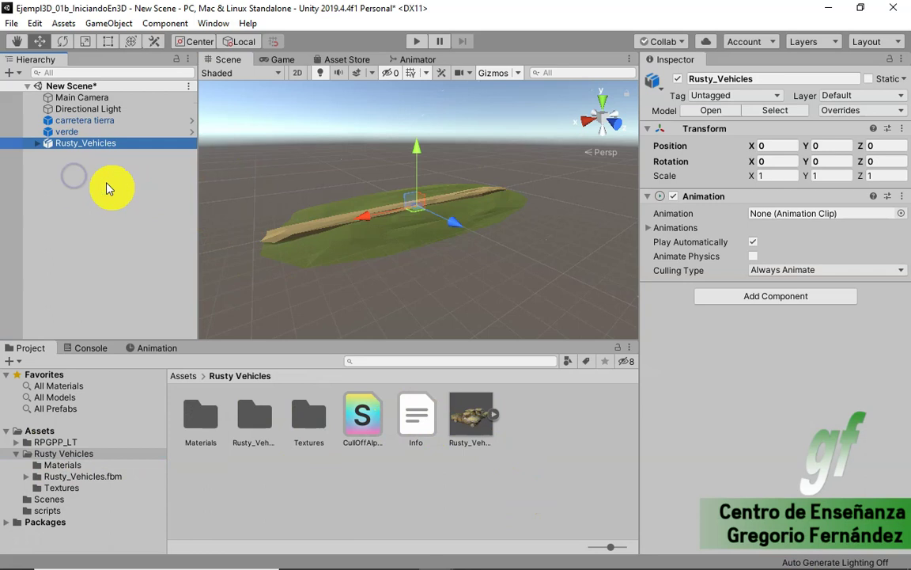
click(36, 143)
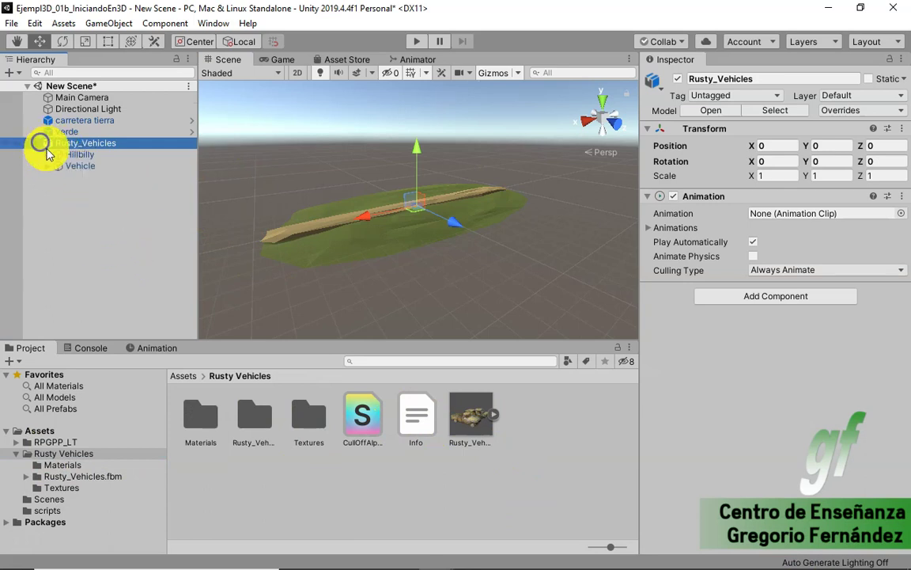
click(79, 154)
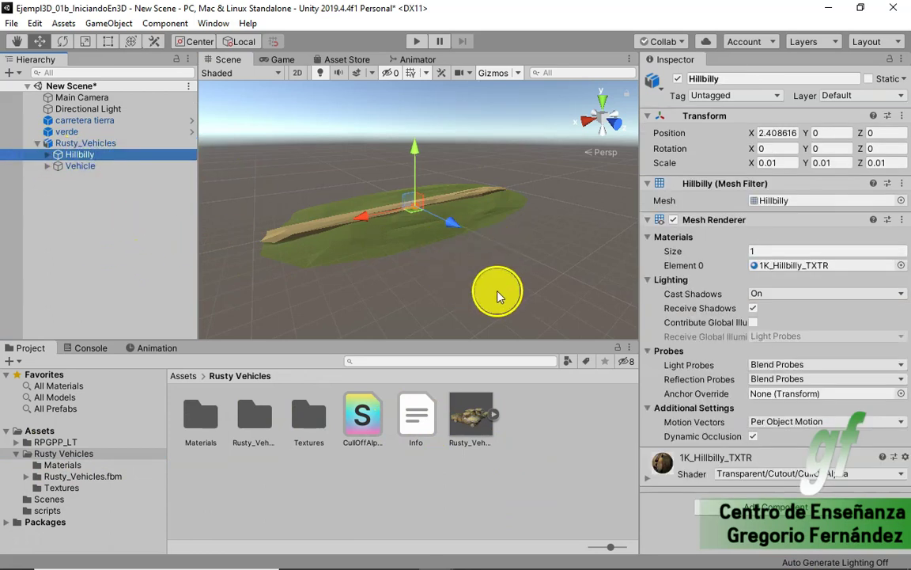
- Unpack the Rusty_Vehicles prefab and delete its Vehicle child
right_click(69, 143)
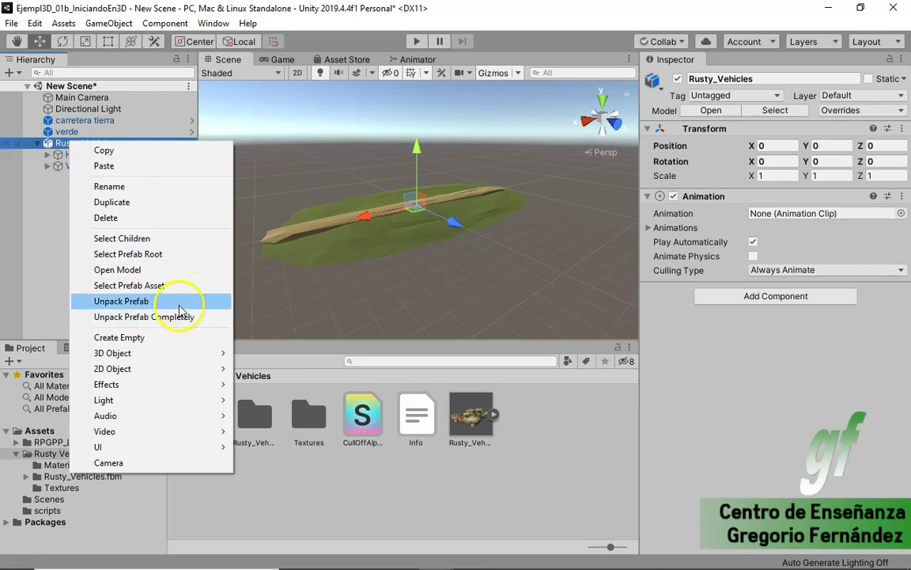
click(172, 302)
click(82, 166)
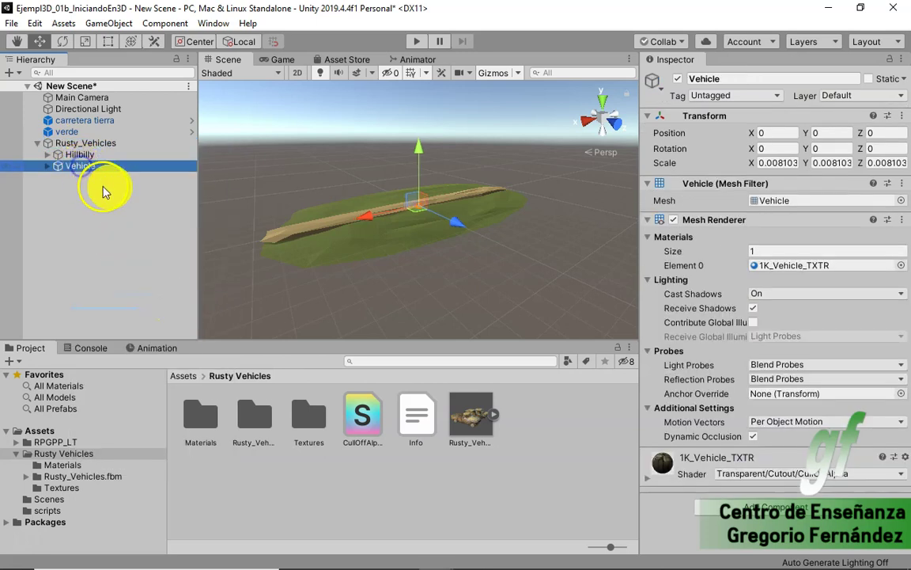
right_click(67, 165)
click(126, 244)
- Raise the Hillbilly truck and slide it toward the road's far end, then frame it in view
click(89, 155)
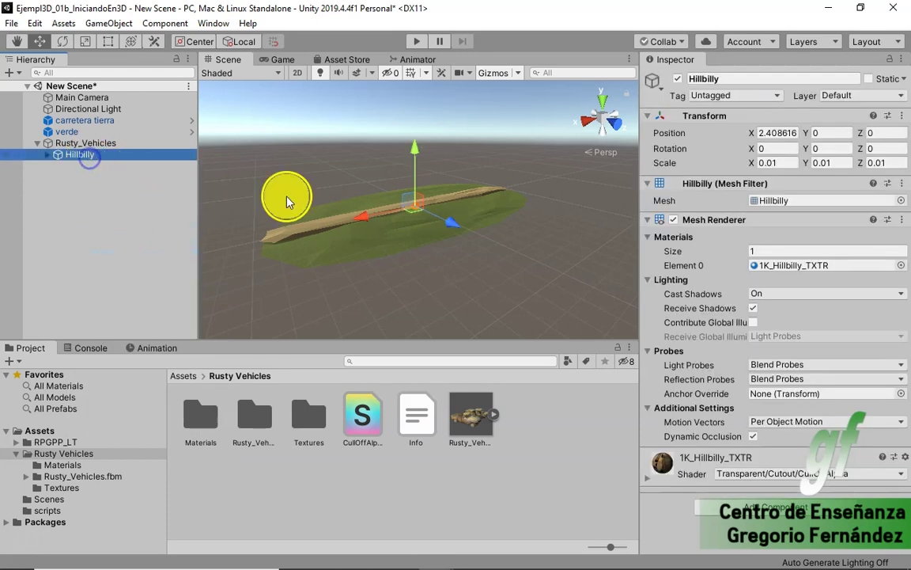
drag(422, 170, 413, 162)
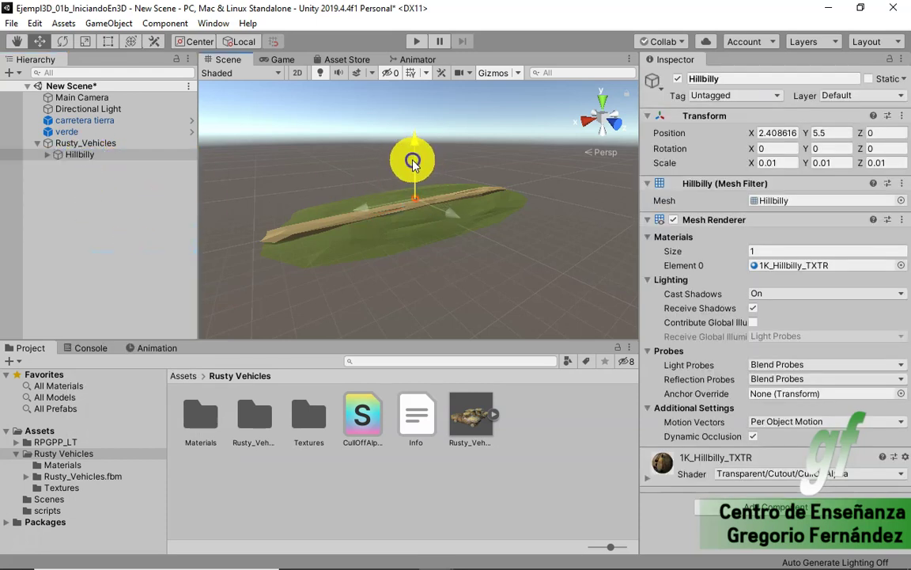
drag(373, 209, 277, 231)
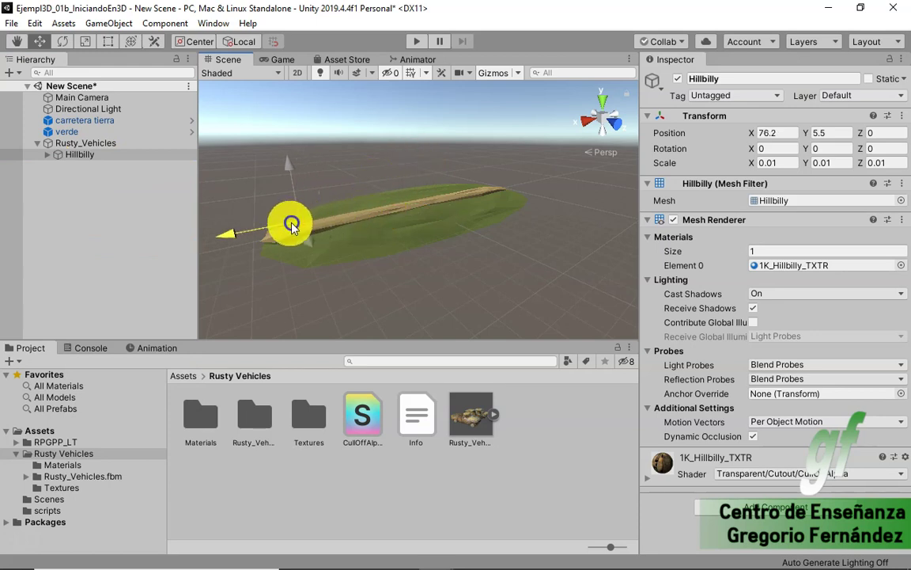
drag(277, 230, 317, 234)
scroll(270, 238, up, 1)
scroll(273, 244, up, 1)
key(f)
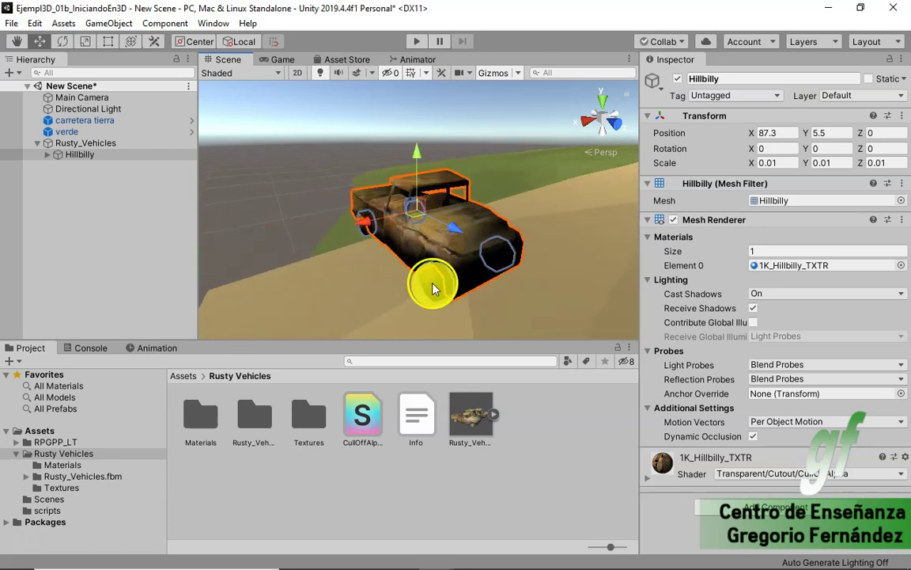
scroll(482, 312, down, 3)
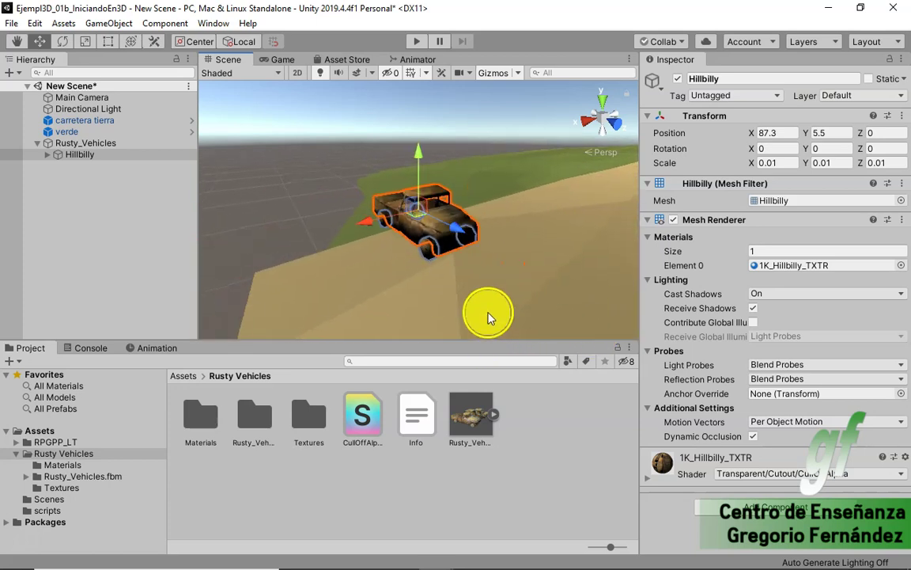
scroll(499, 308, down, 2)
scroll(510, 306, down, 1)
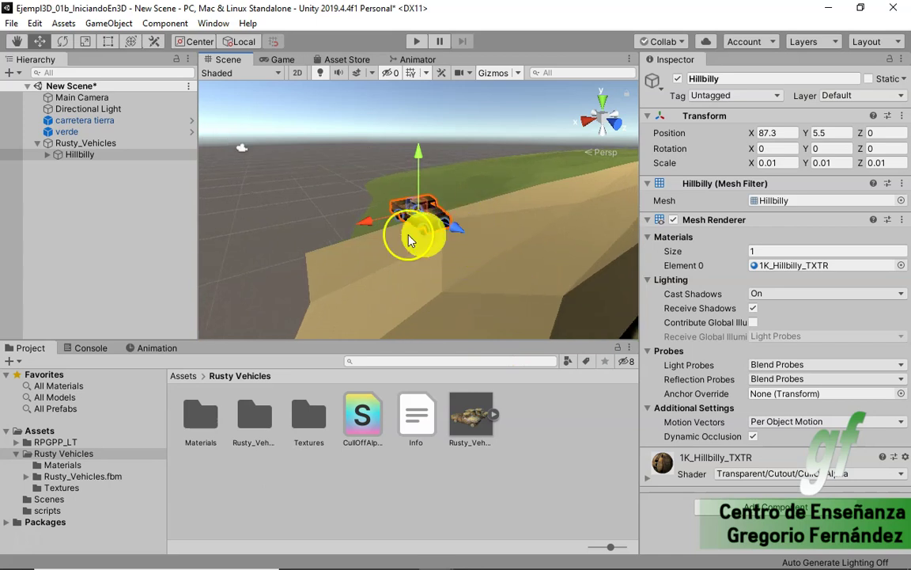
- Rotate the truck to about -93° on Y and move it onto the road at X 87.64, Z 4.2
click(68, 44)
mouse_move(387, 224)
mouse_down()
mouse_move(514, 192)
mouse_move(472, 229)
mouse_move(502, 214)
mouse_move(433, 305)
mouse_up()
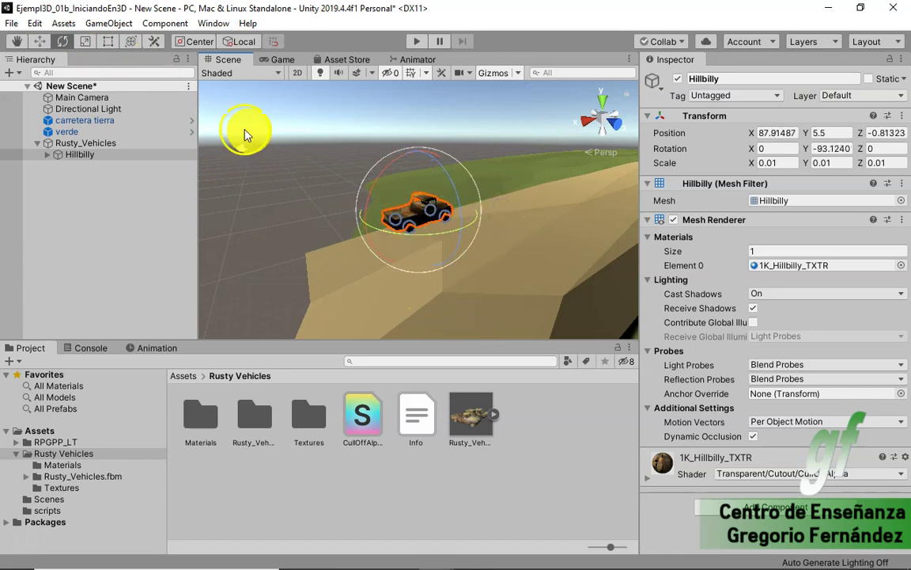
click(38, 41)
drag(463, 247, 508, 253)
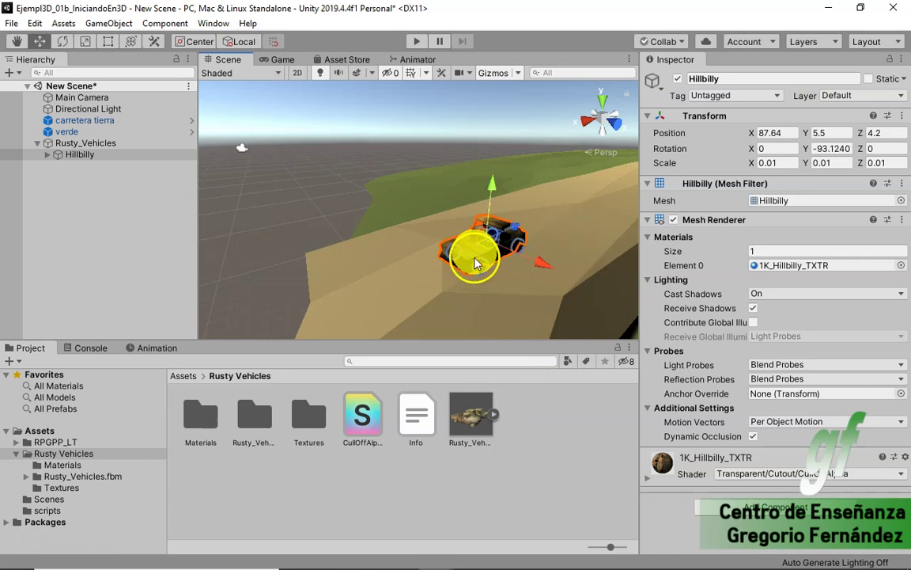
- Add a Box Collider component to the Hillbilly truck
click(780, 511)
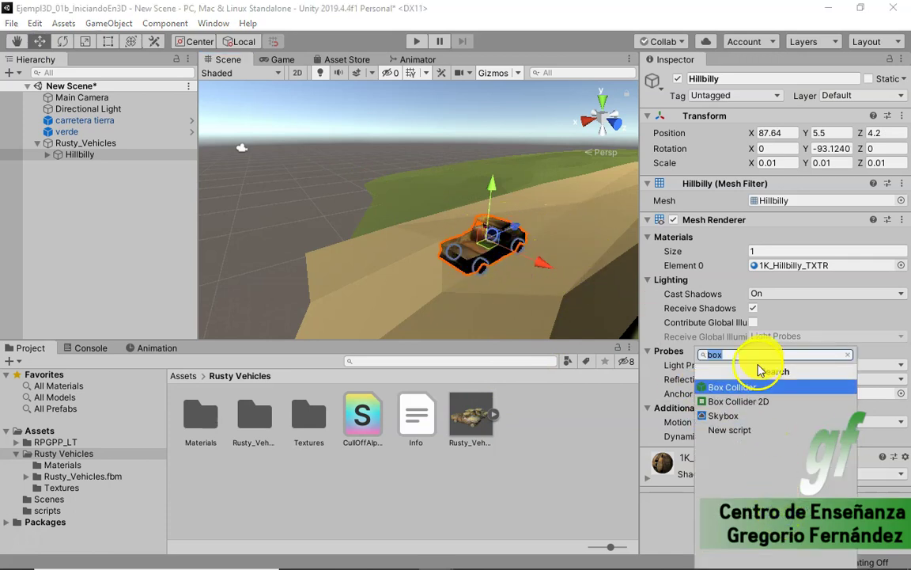
click(751, 389)
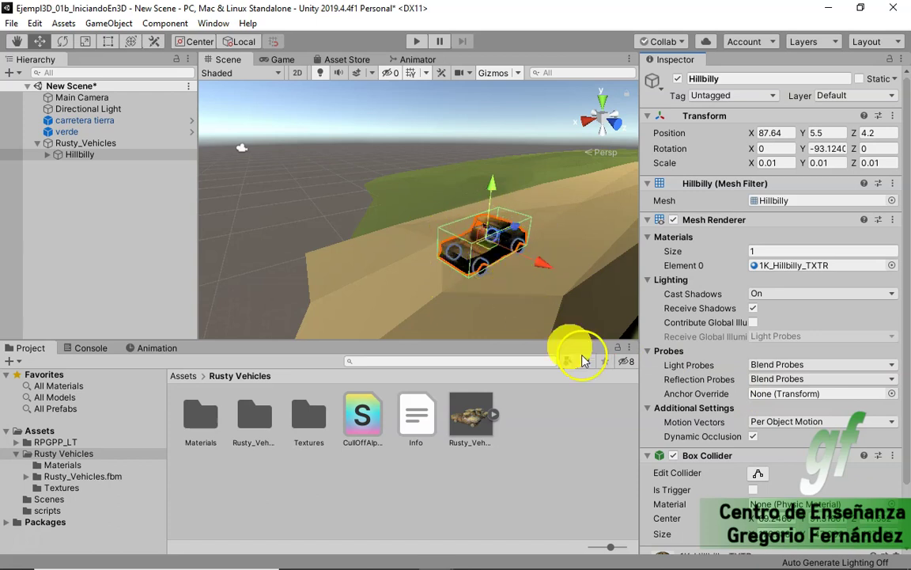
scroll(716, 488, down, 2)
- Add a Rigidbody to the truck and set its Mass to 1000
click(793, 542)
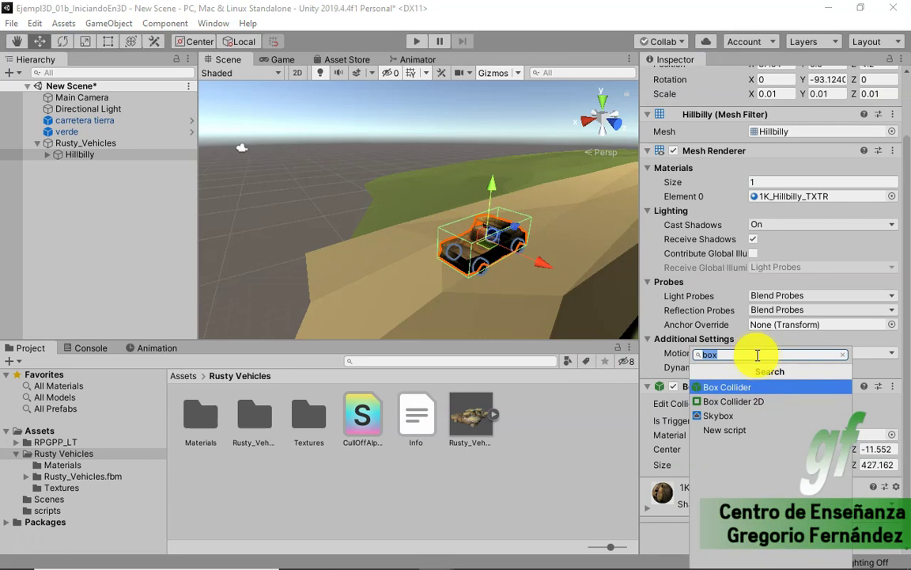
key(BackSpace)
text(rig)
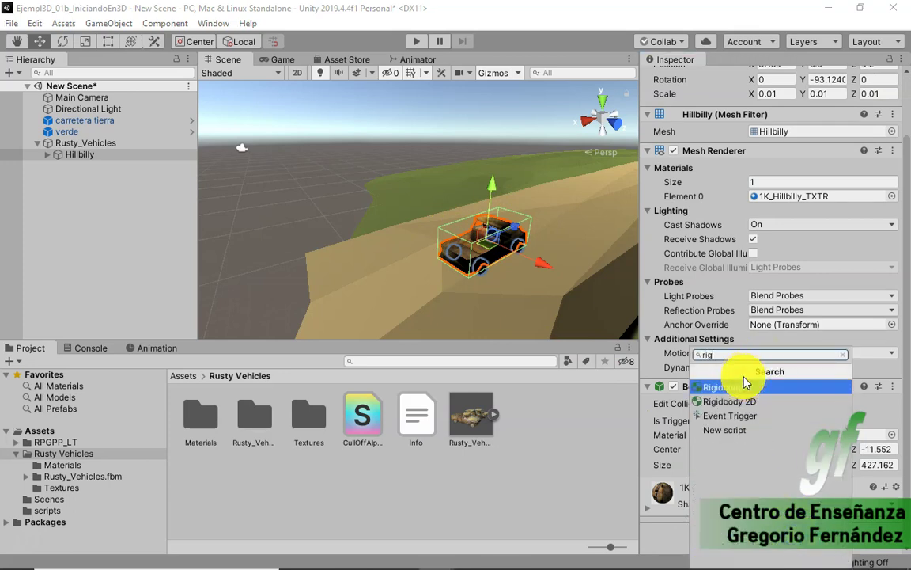
click(748, 386)
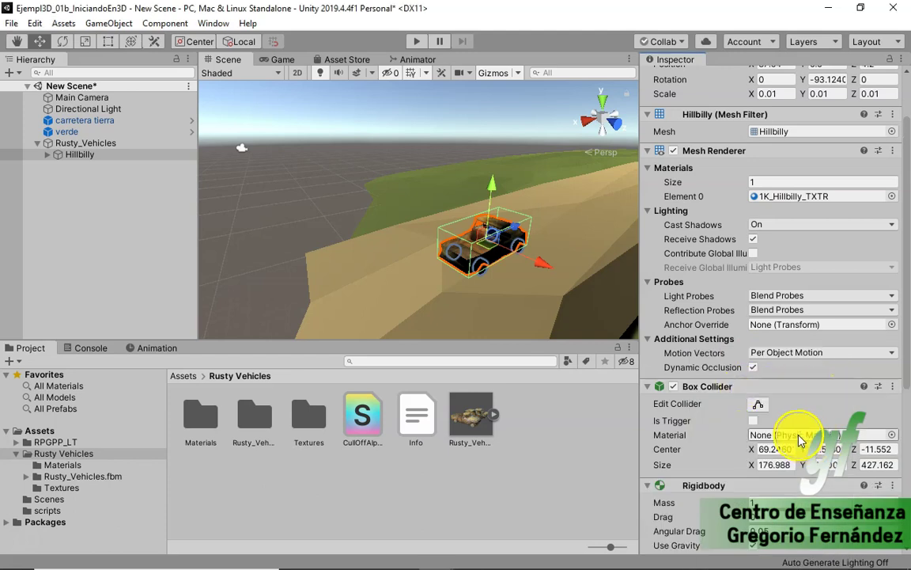
scroll(711, 443, down, 5)
click(764, 230)
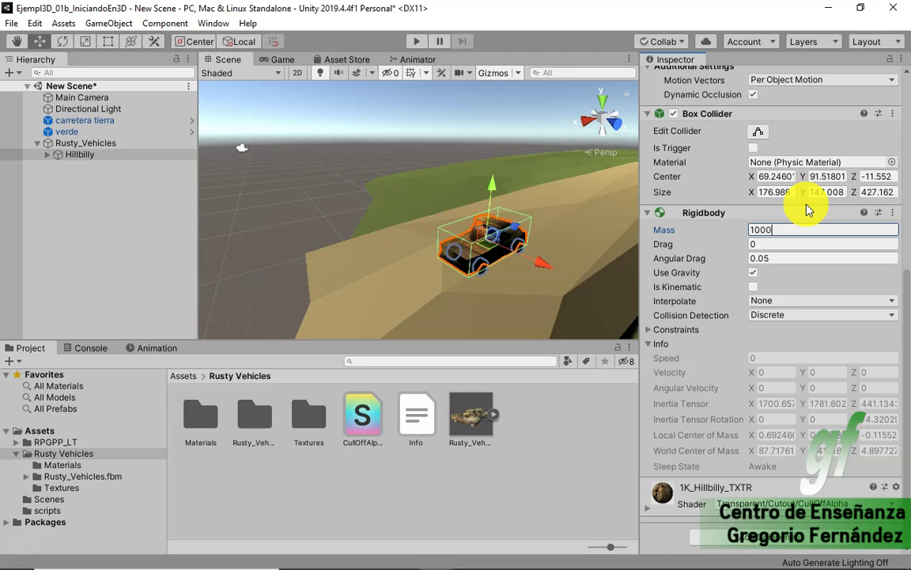
key(Tab)
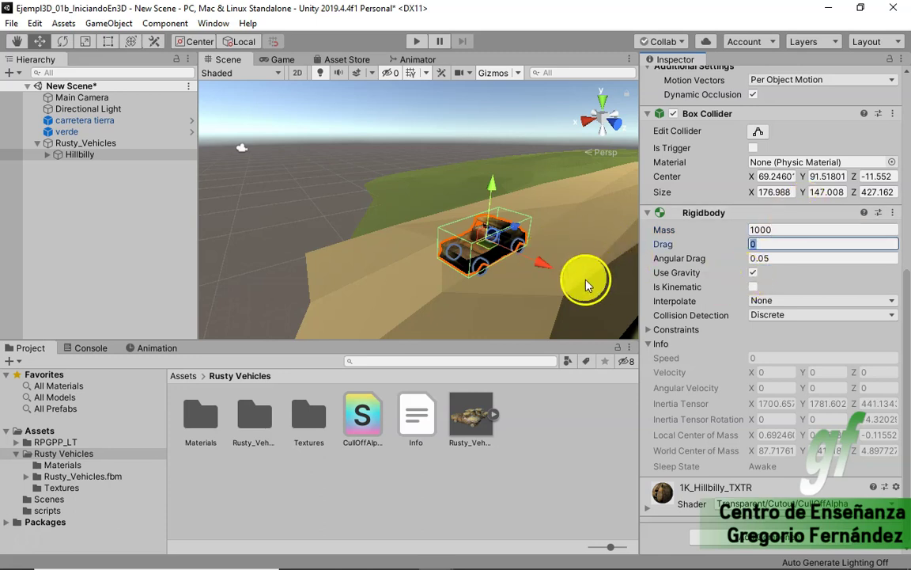
click(583, 284)
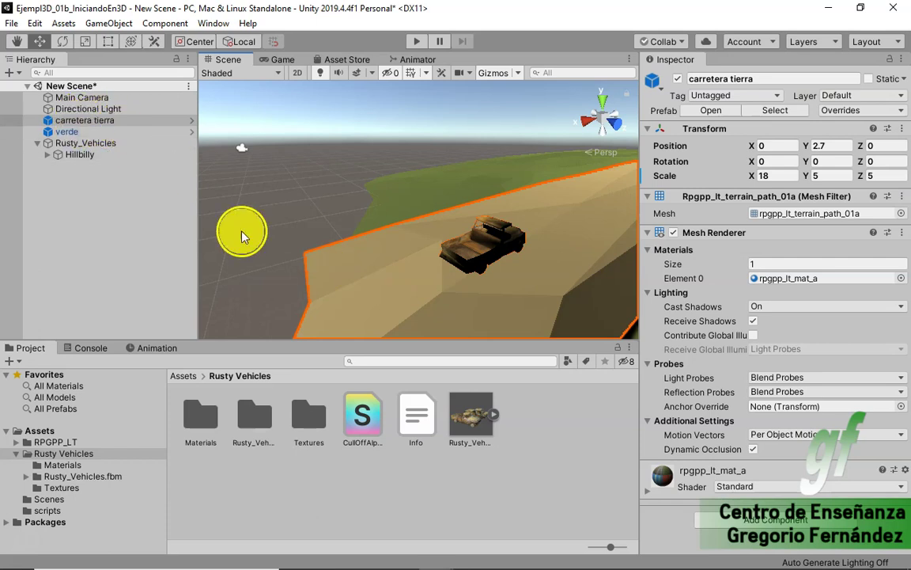
- Add a Box Collider to carretera tierra, then press Play to watch the truck land on it
click(775, 524)
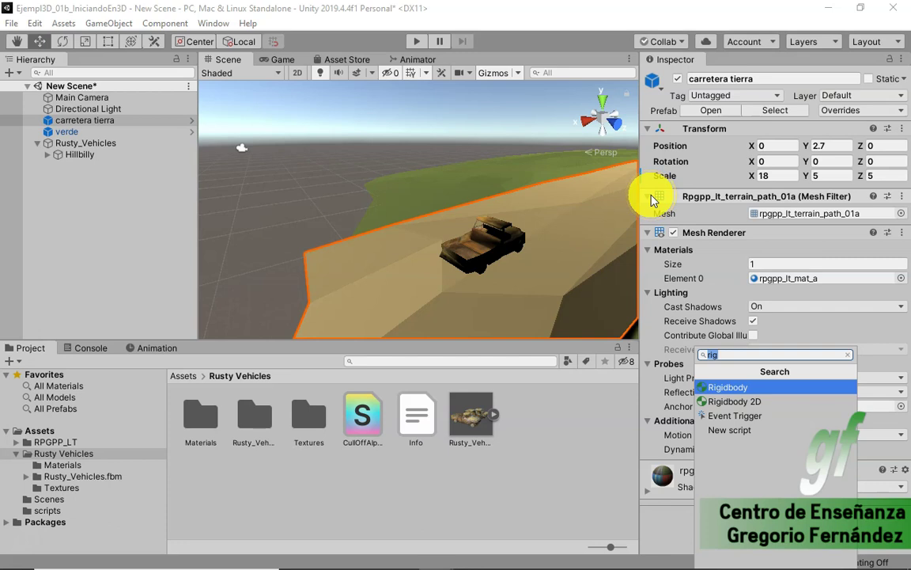
text(col)
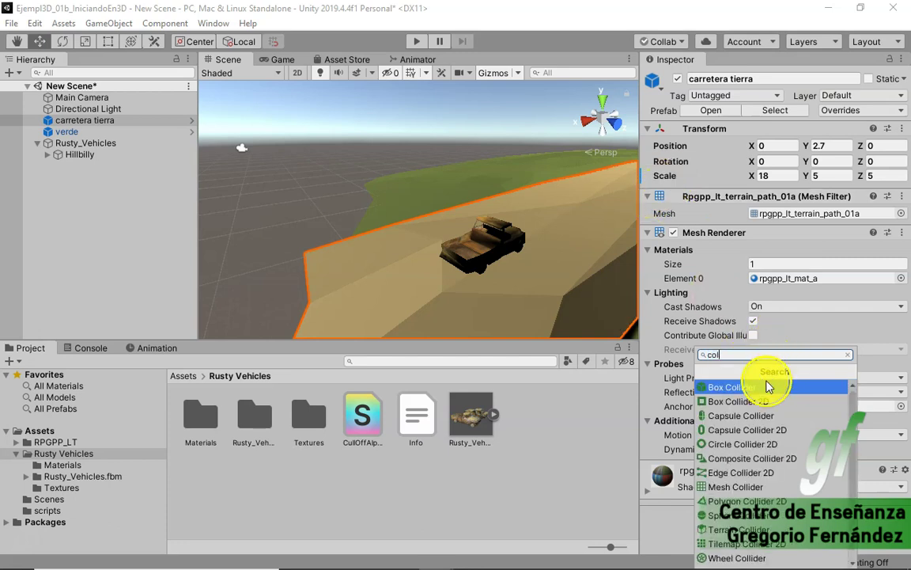
double_click(757, 393)
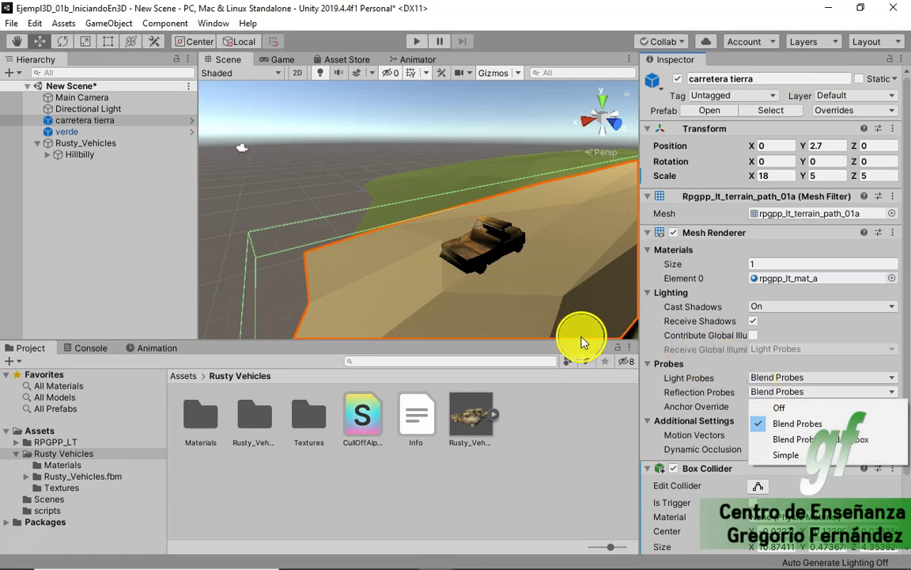
click(642, 320)
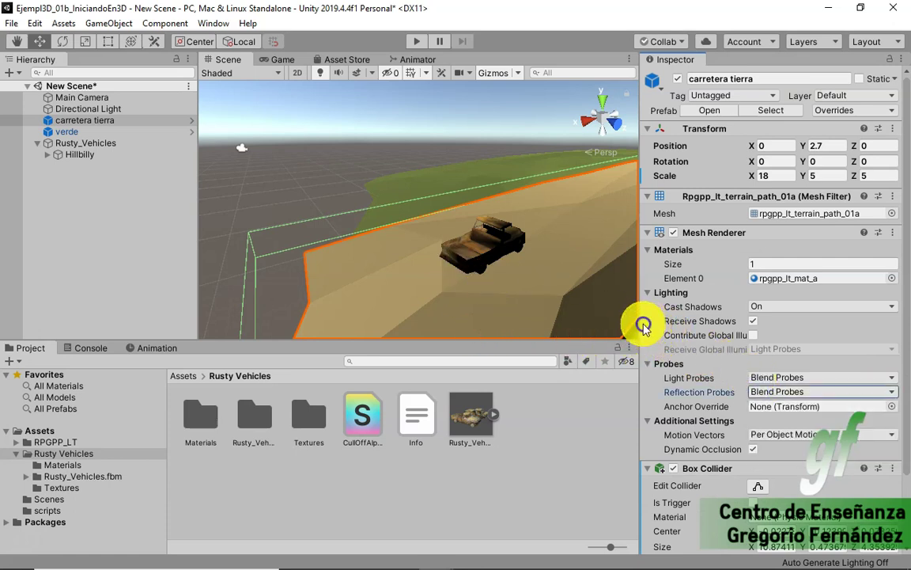
click(415, 42)
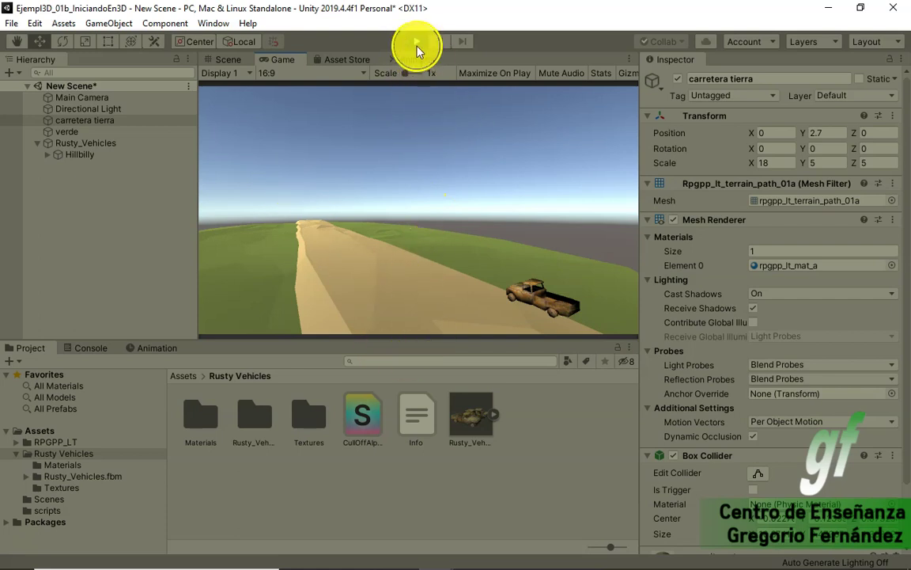
- Move the Hillbilly truck along the road to Z 1.99 and test-run the scene twice
click(417, 43)
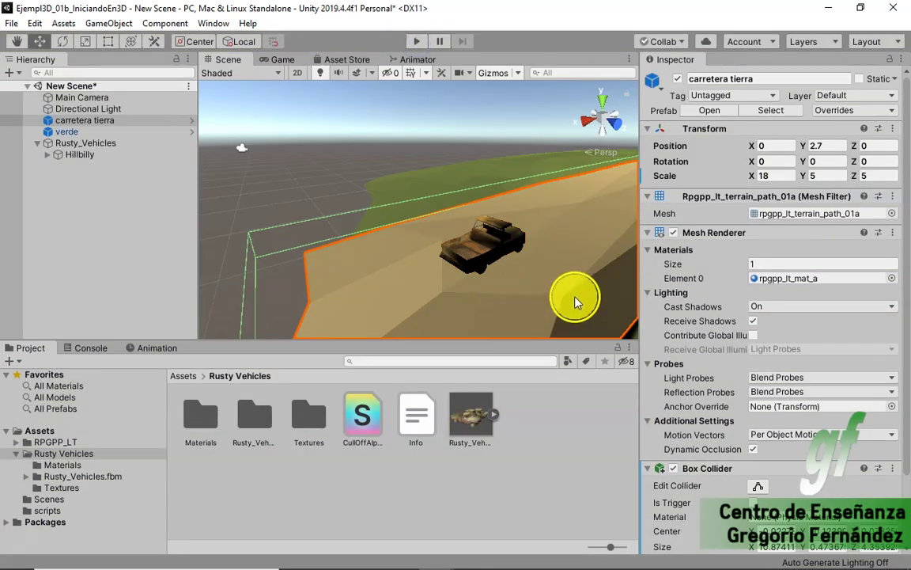
click(482, 249)
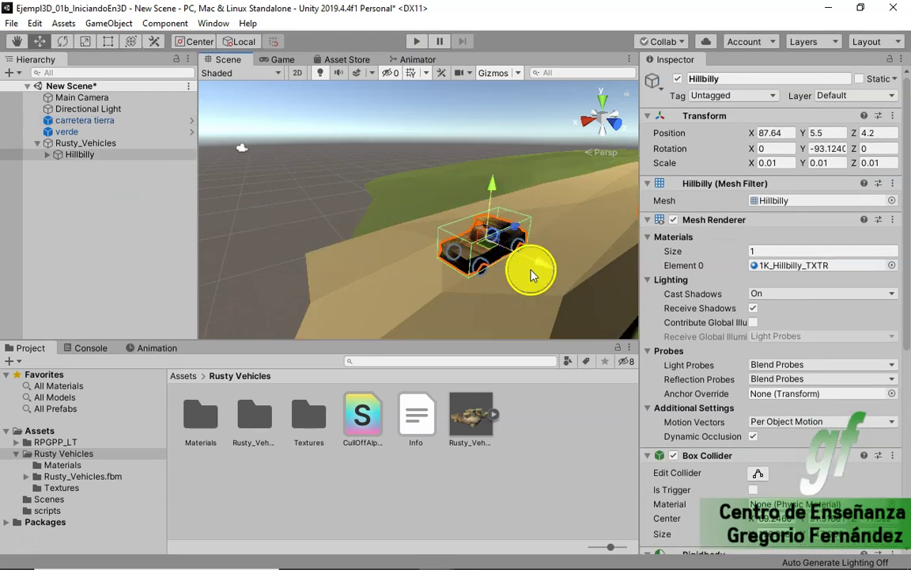
drag(535, 265, 497, 248)
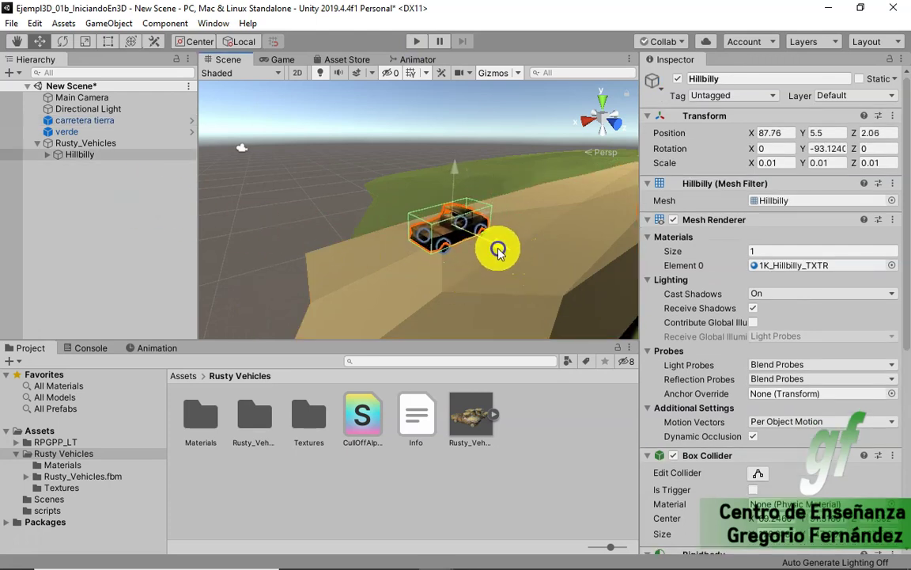
click(415, 42)
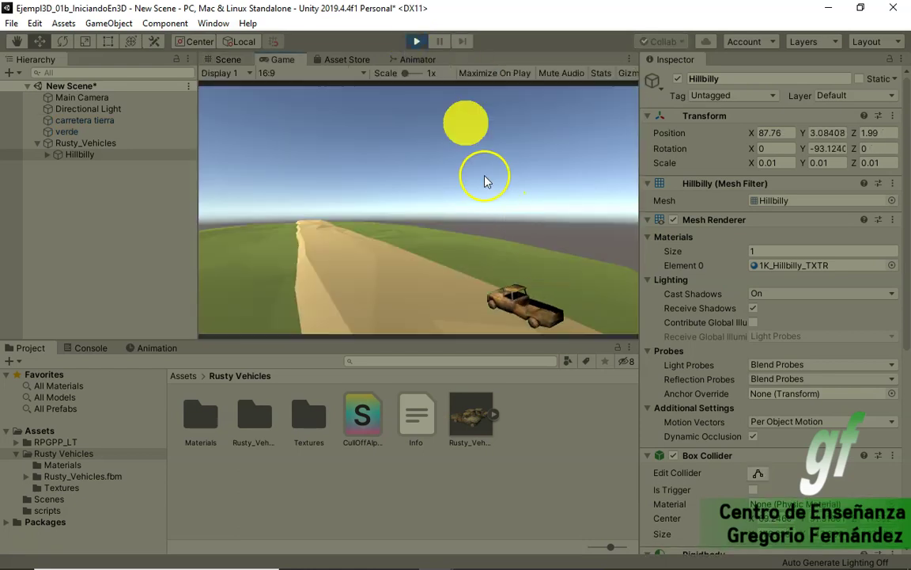
click(415, 43)
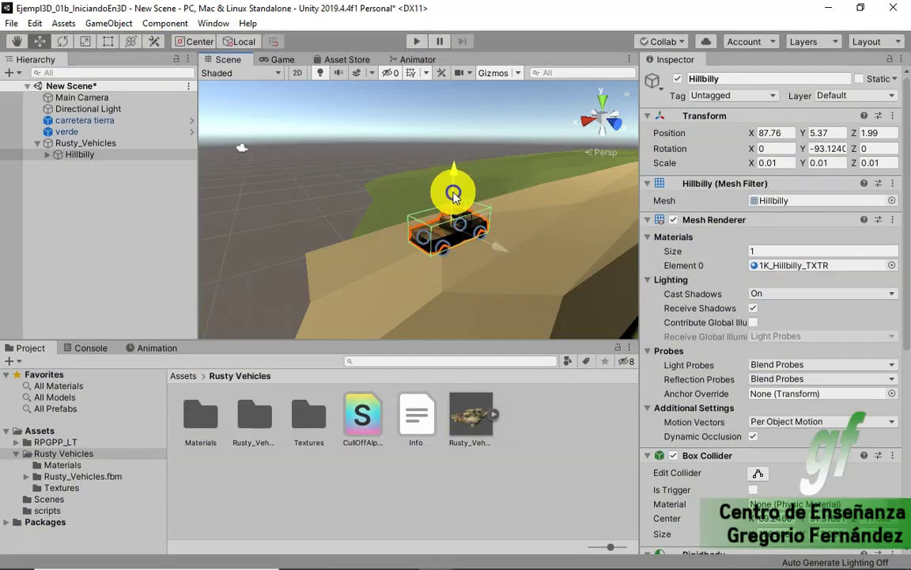
click(416, 42)
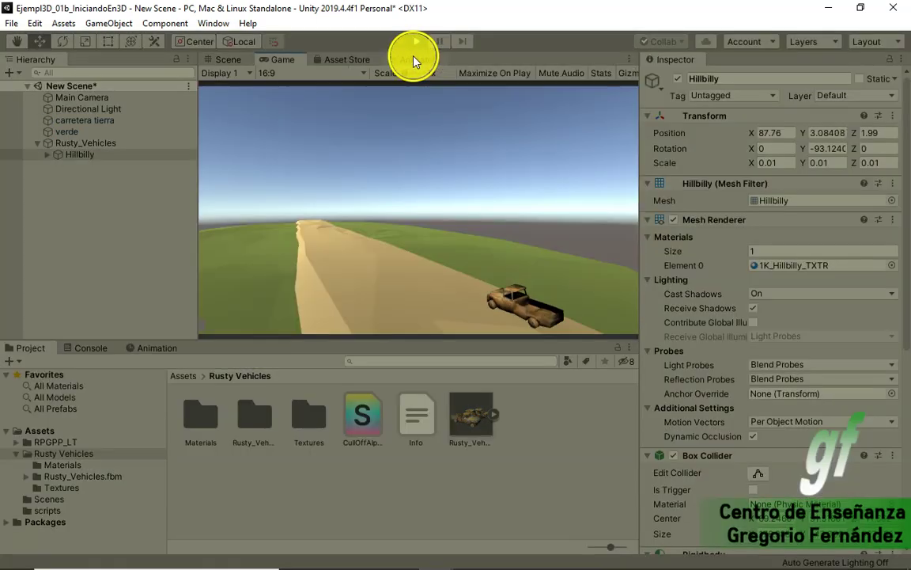
click(416, 41)
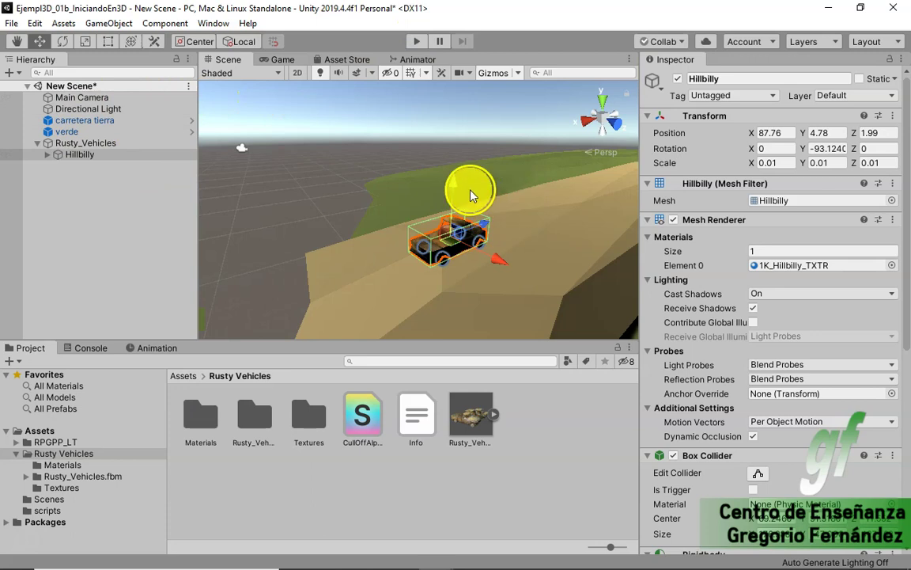
- Lower and slide the truck to about X 87.92, Y 3.43, Z -0.95, testing once more
drag(452, 194, 453, 202)
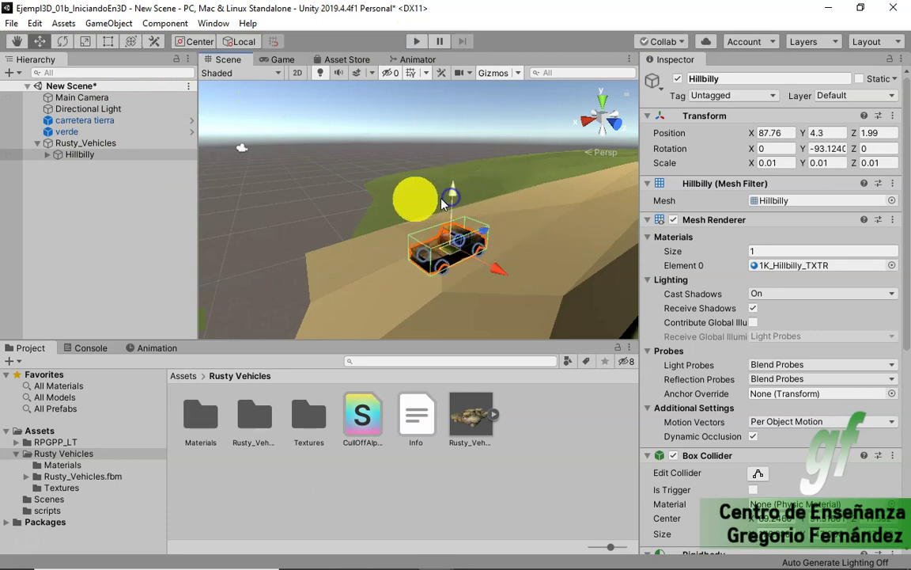
drag(473, 264, 471, 263)
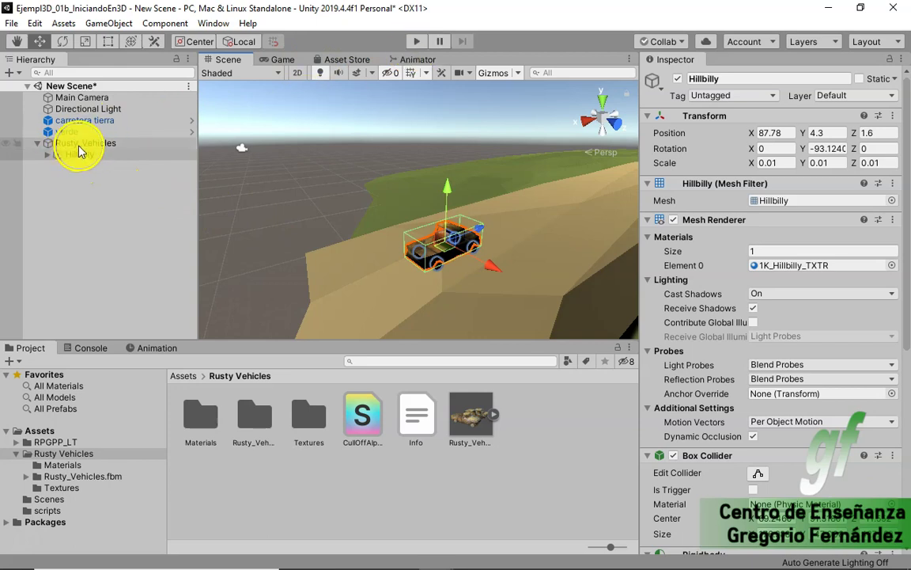
click(417, 41)
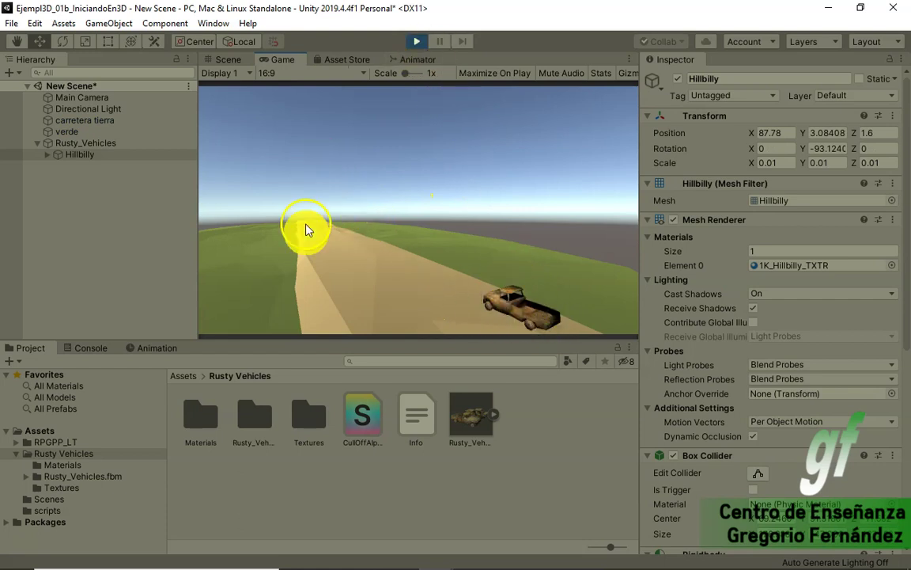
click(417, 42)
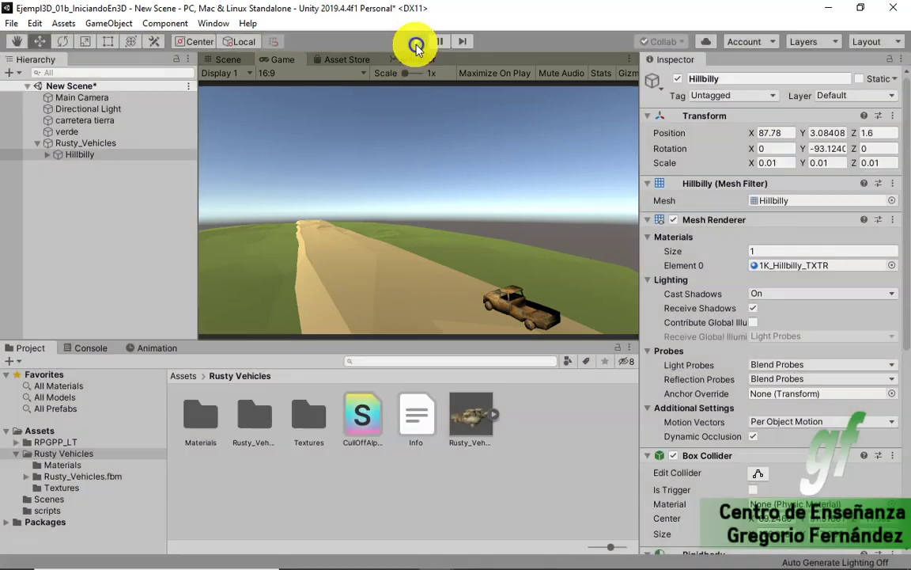
drag(491, 266, 463, 248)
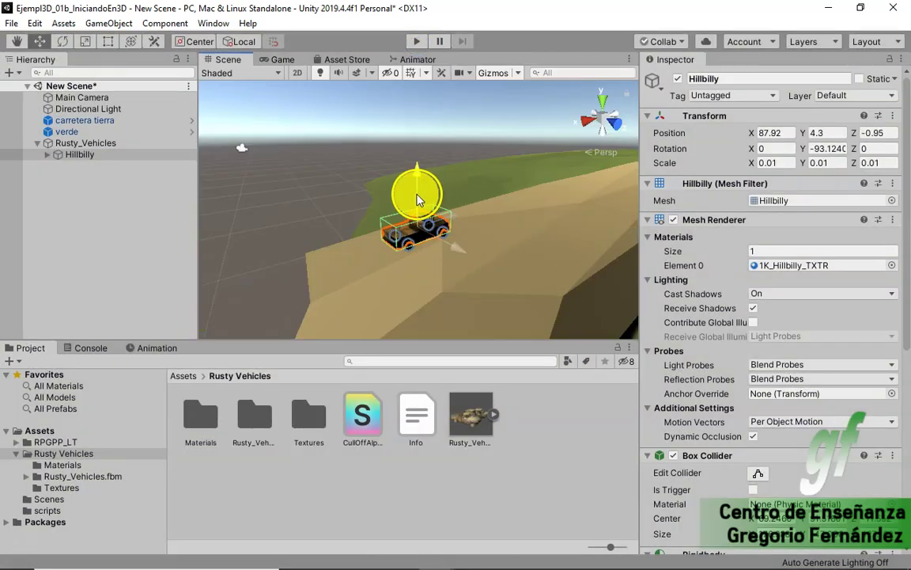
drag(418, 200, 411, 215)
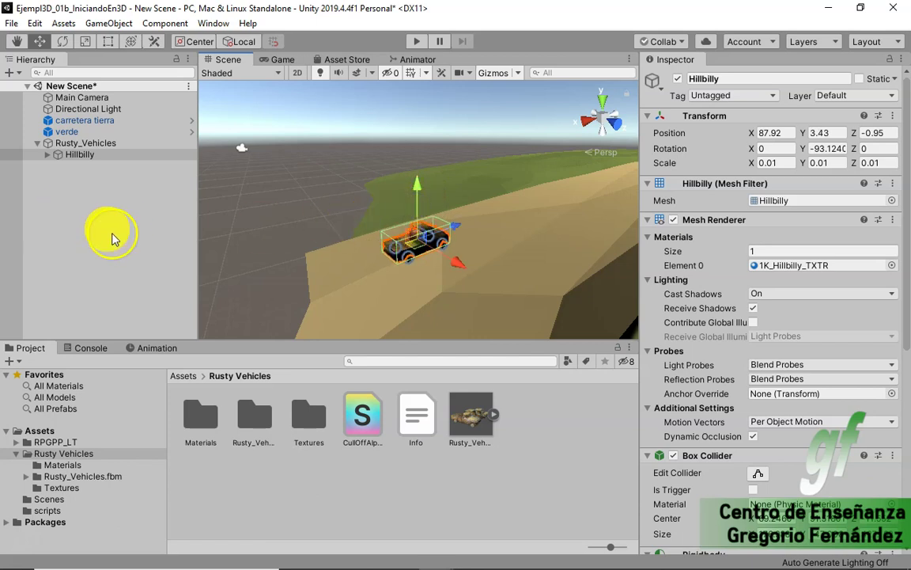
- Preview the MovimientoCamara and MovimientoCoche scripts, then open MovimientoCoche's C# project in Visual Studio
click(17, 454)
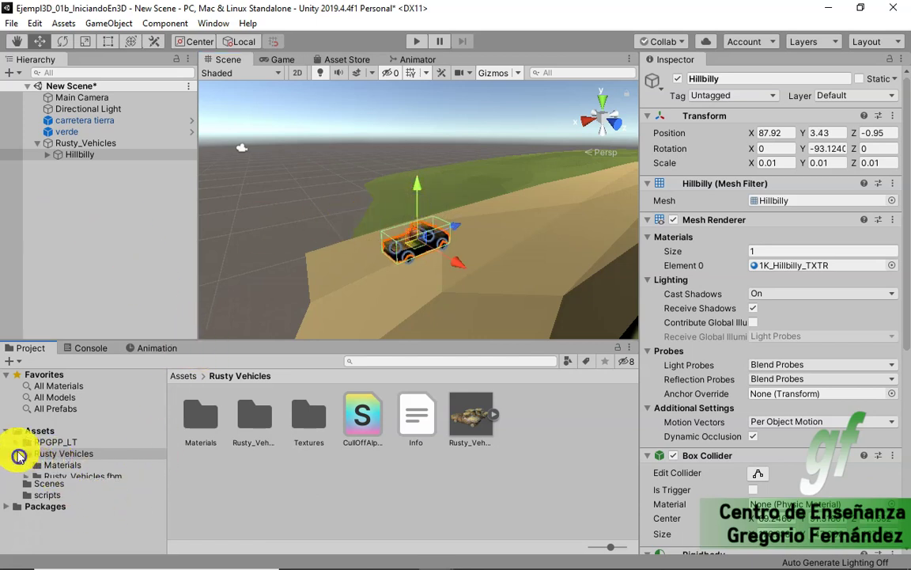
click(47, 476)
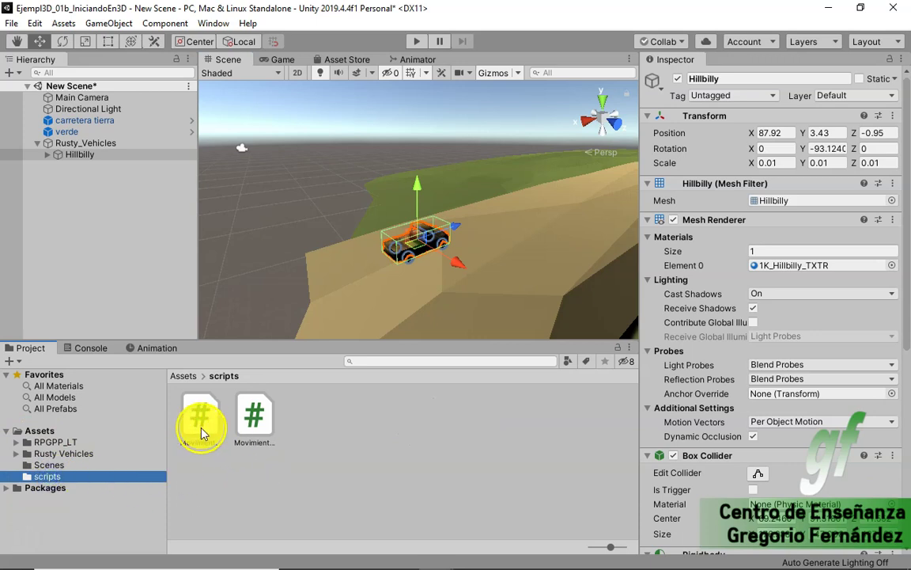
click(320, 421)
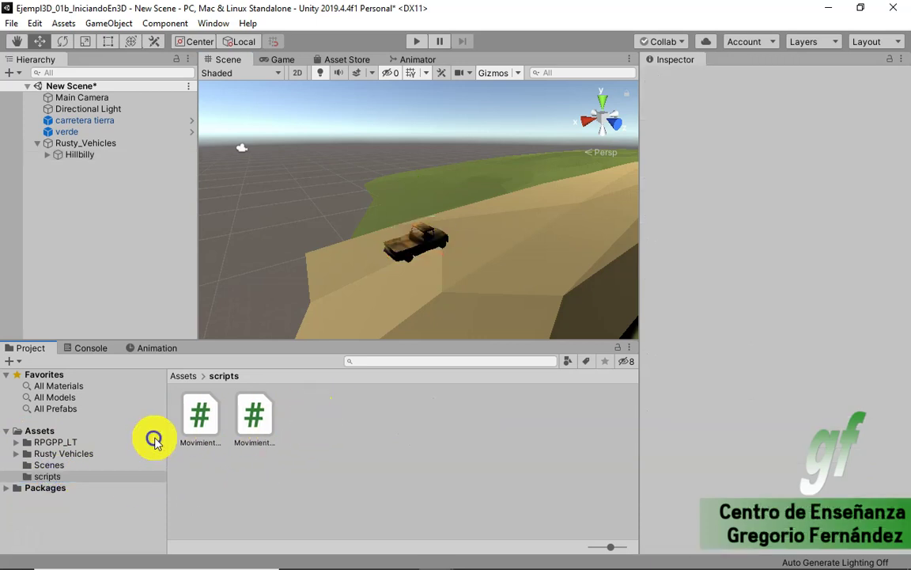
click(207, 416)
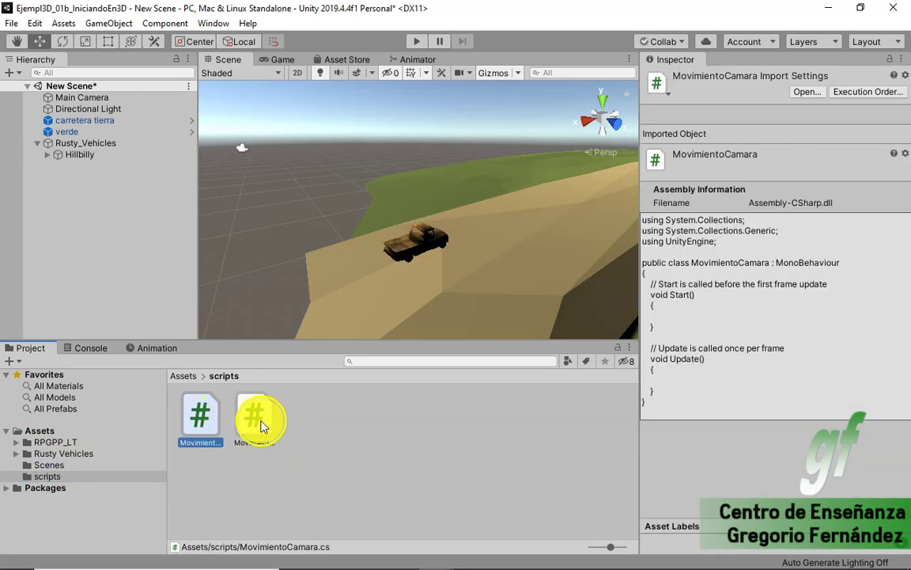
click(257, 419)
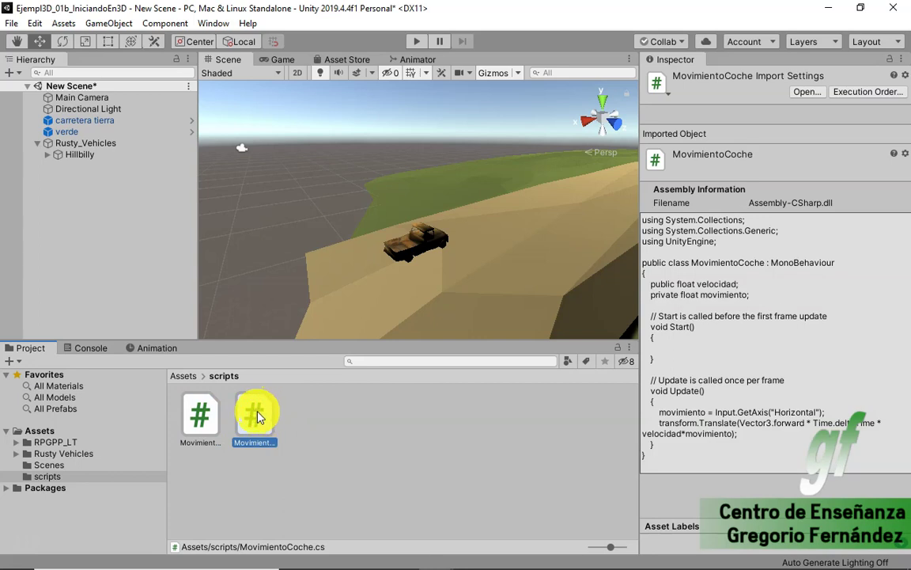
right_click(253, 421)
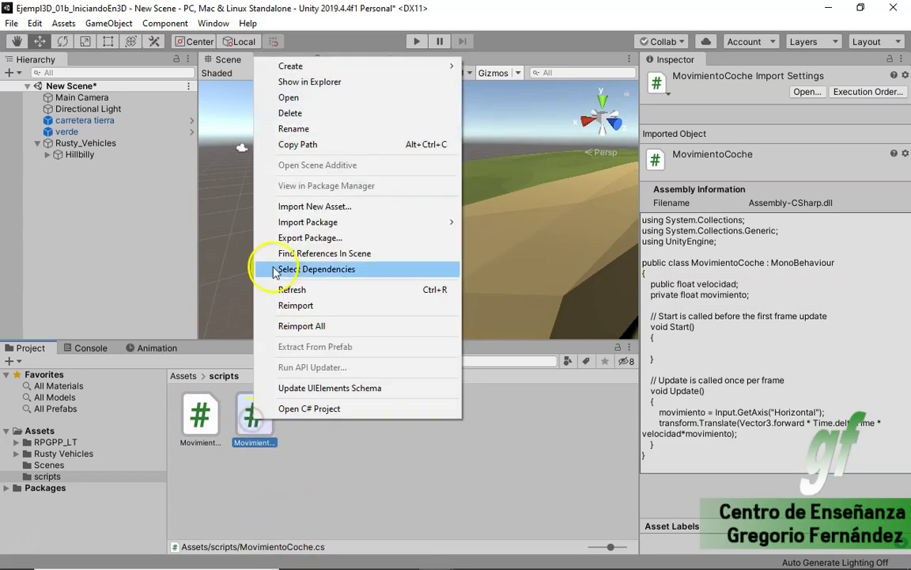
click(302, 100)
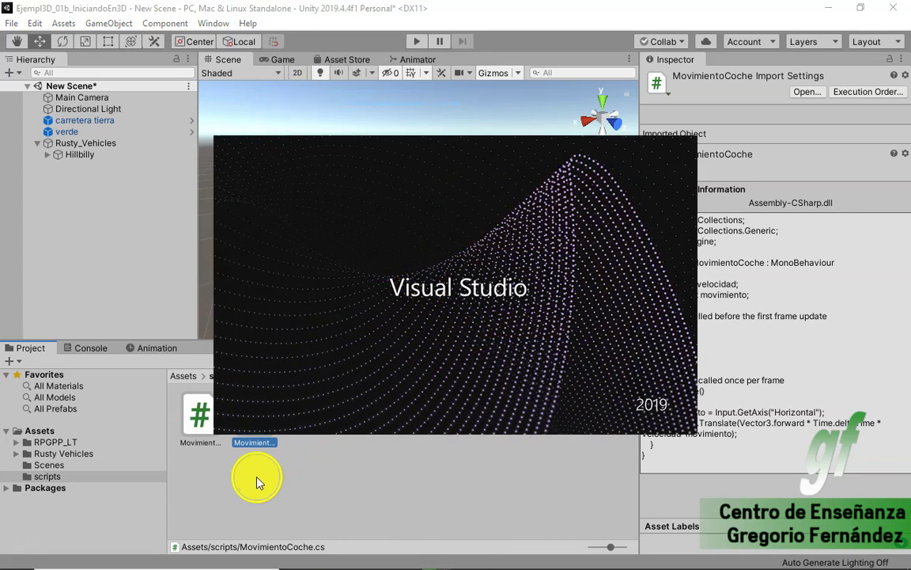
- Highlight the public float velocidad declaration in MovimientoCoche.cs, then return to Unity
mouse_move(44, 541)
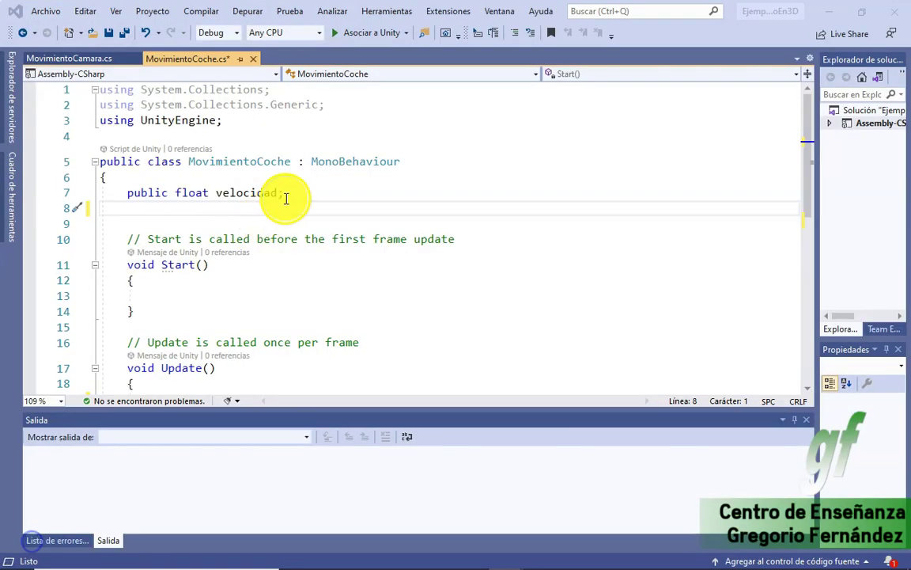
drag(285, 193, 126, 197)
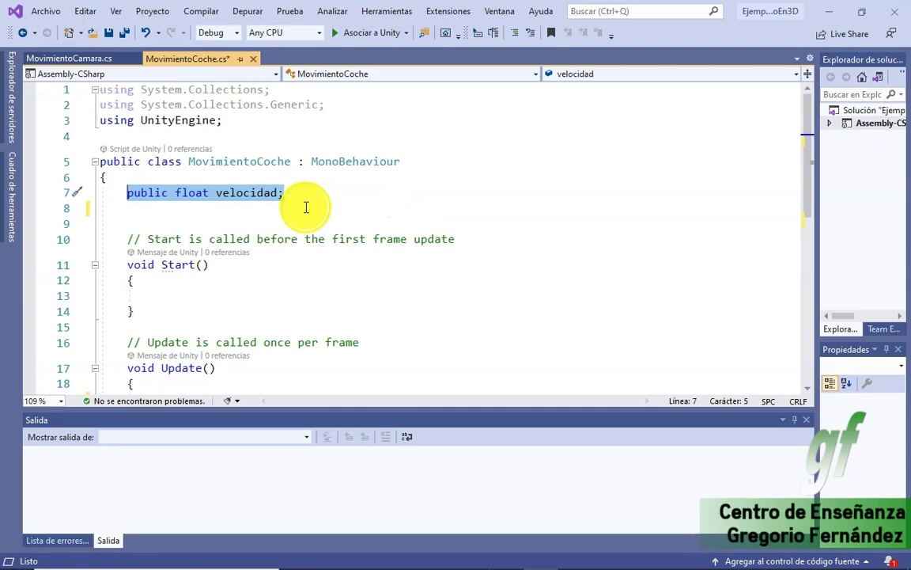
key(alt+Tab)
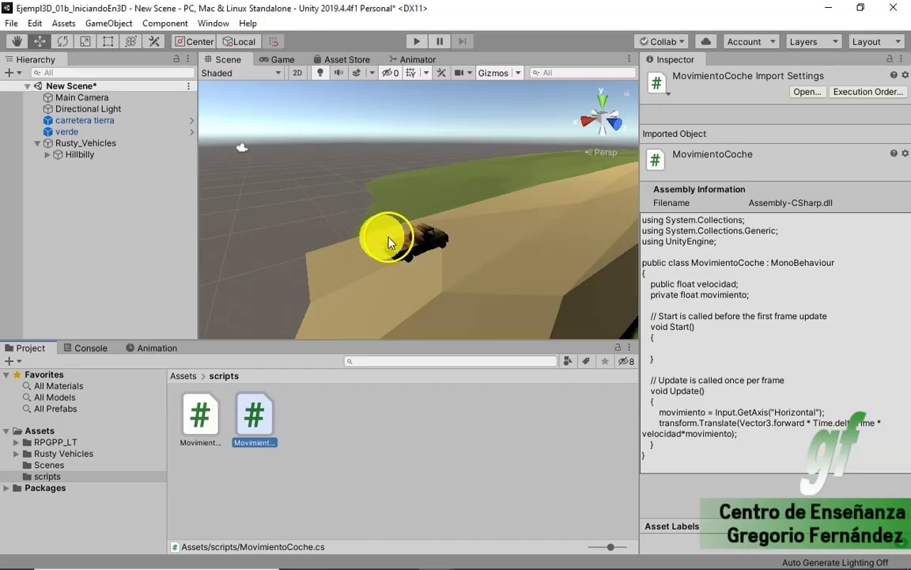
- Attach MovimientoCoche to the Hillbilly truck and set its Velocidad to 5
drag(255, 425, 80, 156)
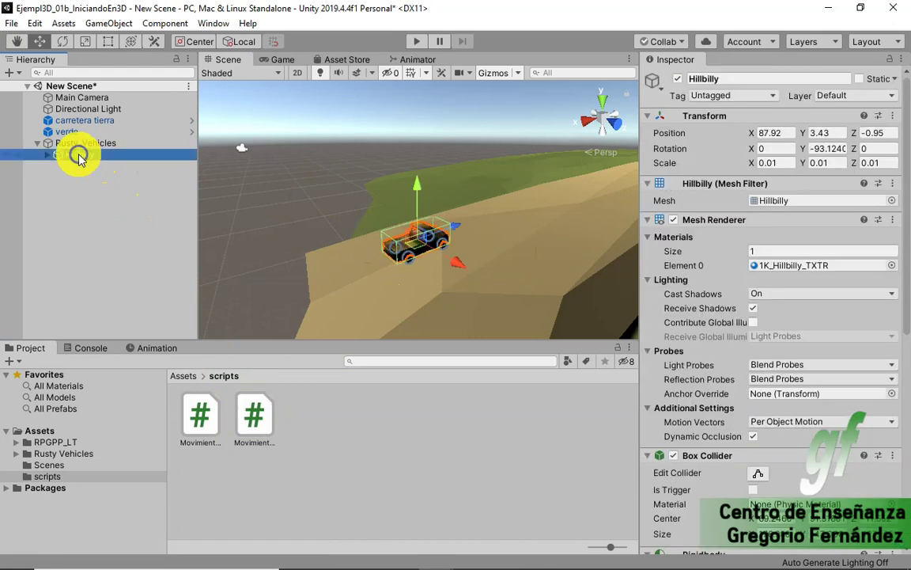
scroll(815, 372, down, 10)
click(786, 467)
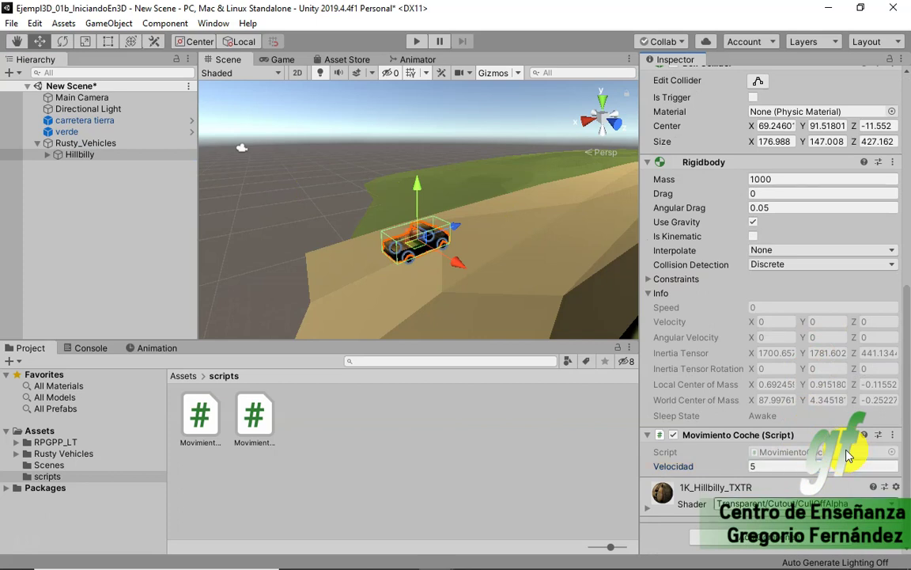
- Open MovimientoCoche in Visual Studio with the caret on the empty line in Update
double_click(261, 431)
scroll(312, 300, down, 4)
click(166, 215)
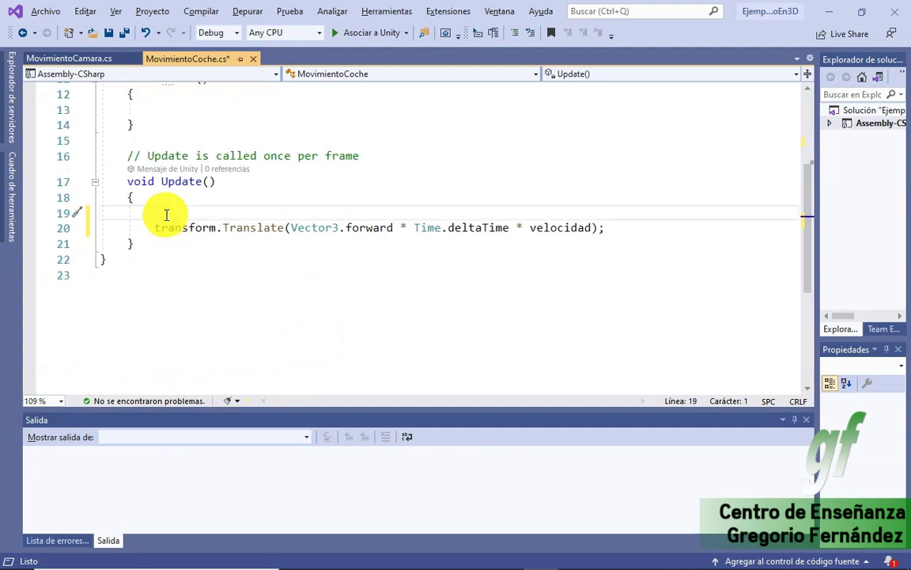
- Delete Update's blank line, review the Vector3.forward * Time.deltaTime * velocidad Translate line, and attach to Unity
key(Delete)
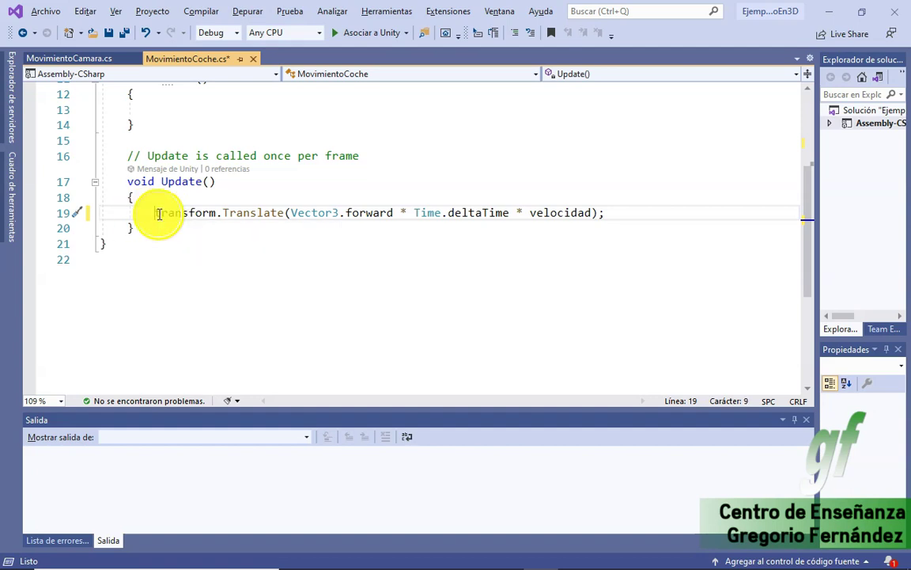
double_click(160, 213)
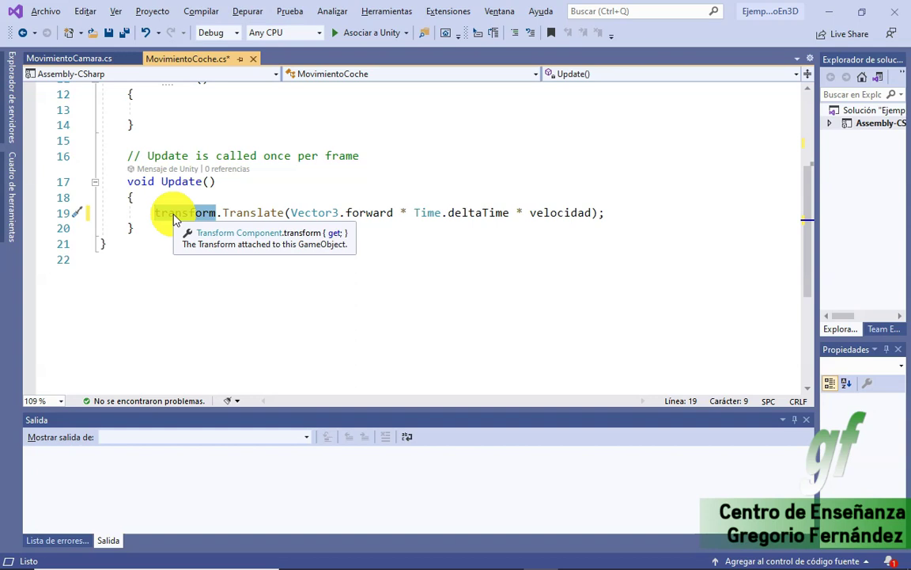
double_click(249, 211)
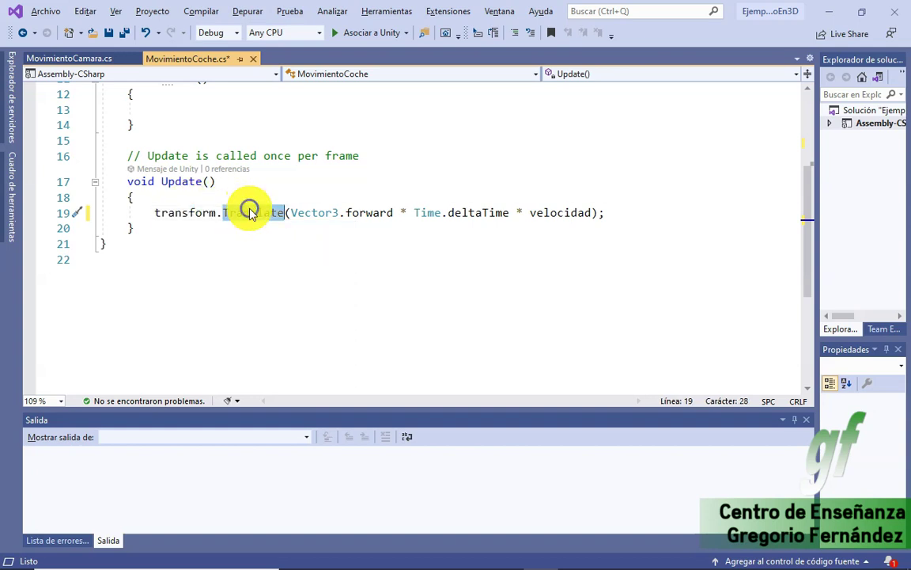
double_click(387, 212)
double_click(483, 212)
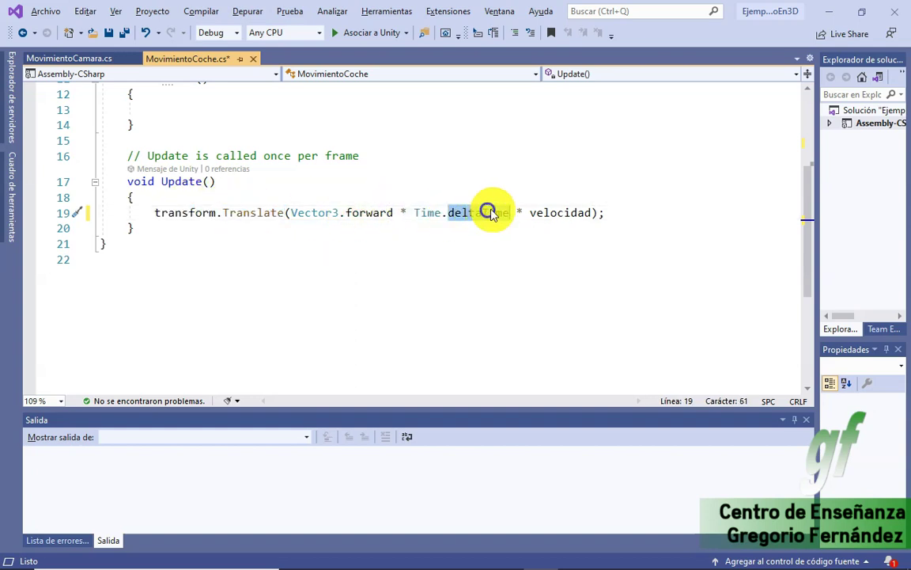
drag(511, 212, 414, 215)
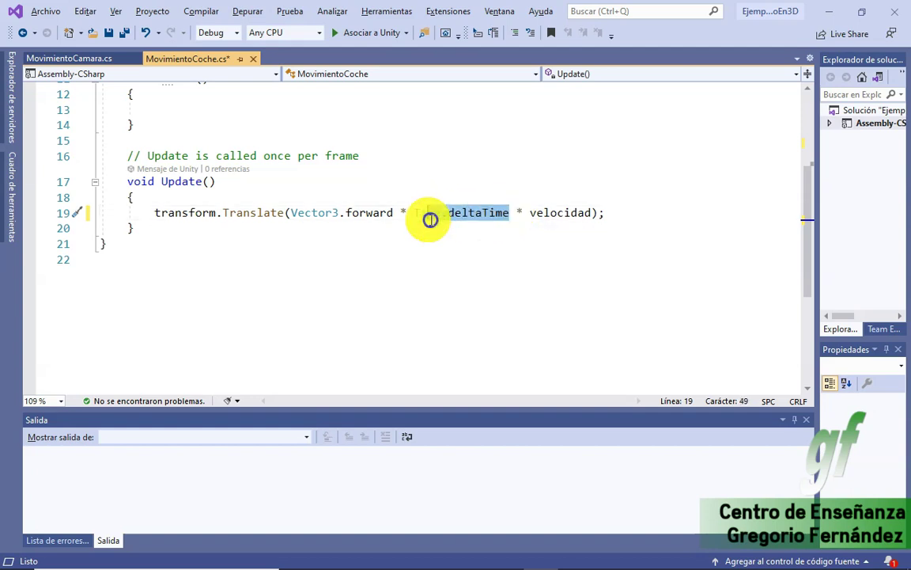
mouse_move(535, 211)
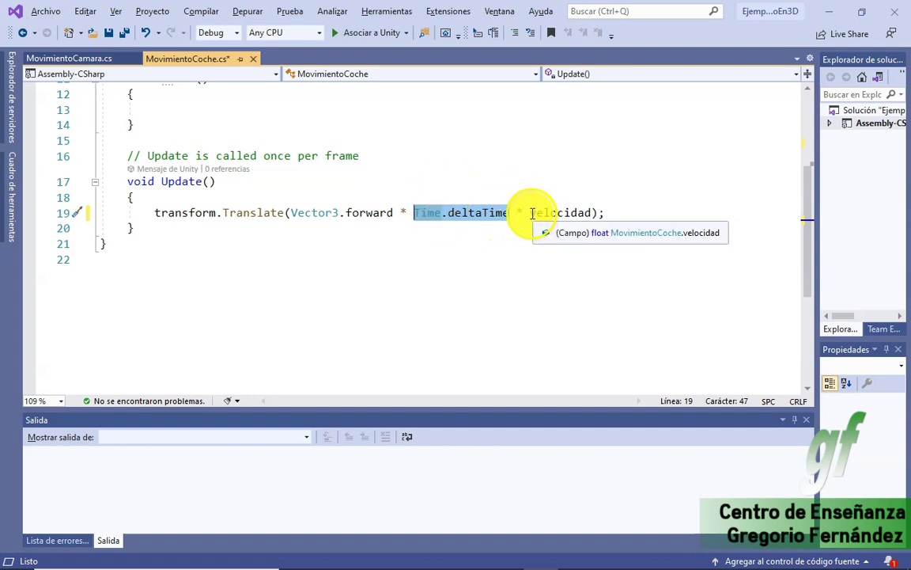
drag(531, 213, 590, 210)
scroll(261, 183, up, 4)
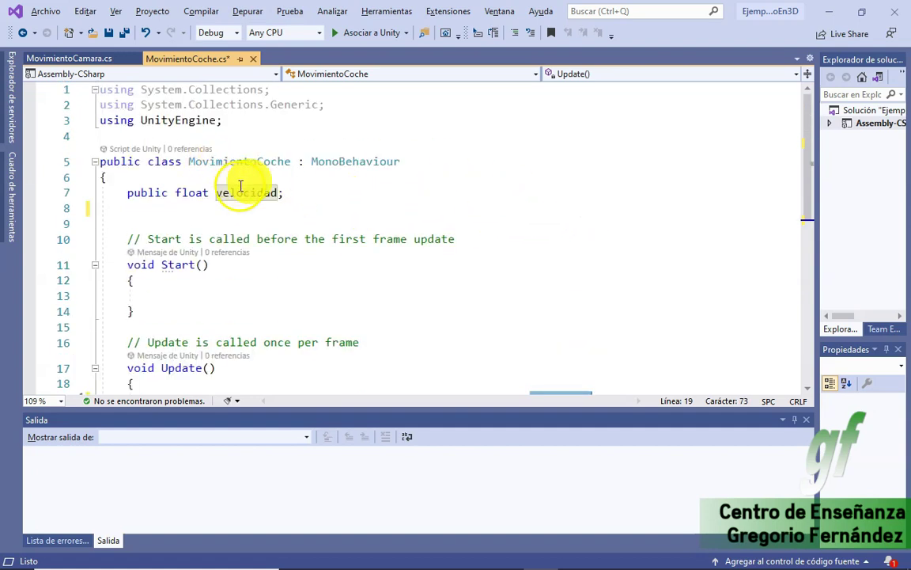
click(348, 35)
- Play the scene in Unity, watch the Hillbilly truck drive down the dirt road, then stop
key(alt+Tab)
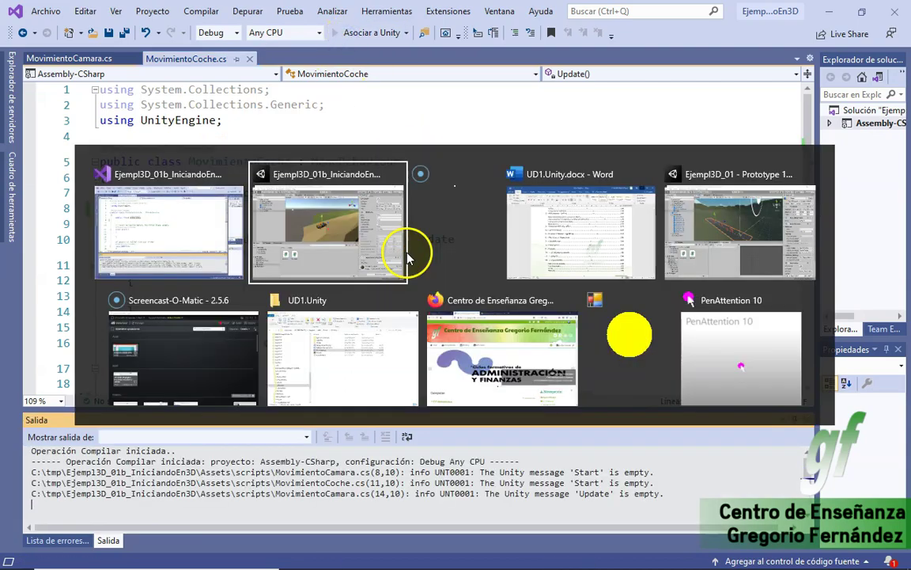
click(408, 258)
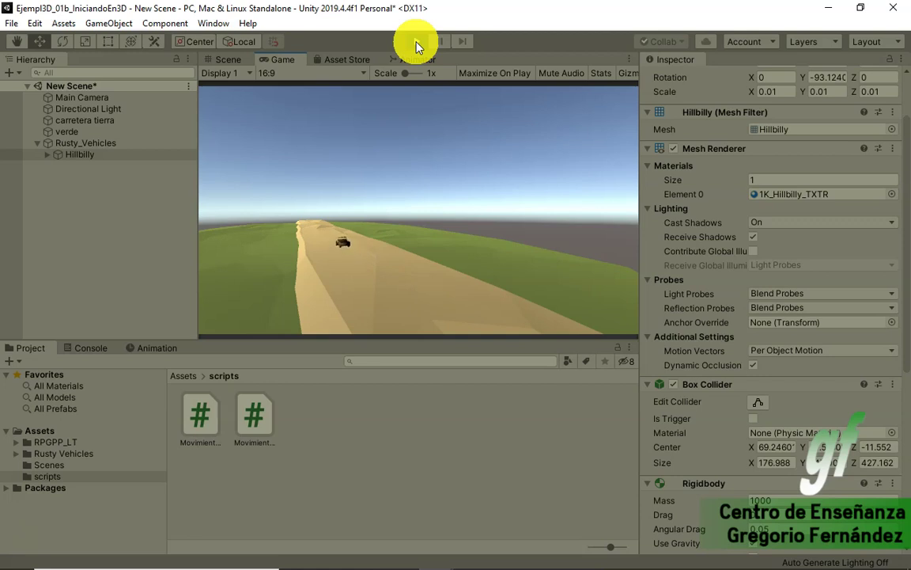
click(416, 41)
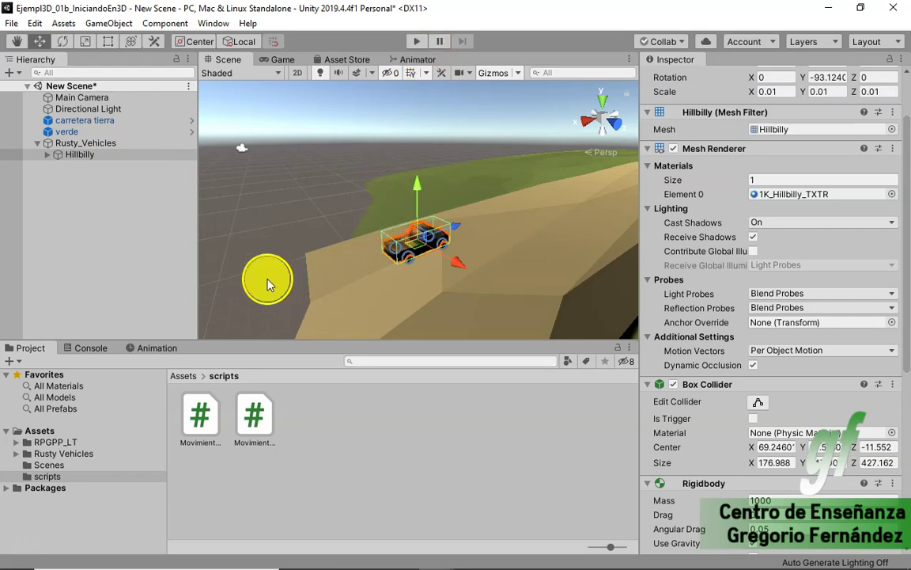
- Add movimiento = Input.GetAxis("Horizontal"); as the first line of Update
key(alt+Tab)
click(309, 313)
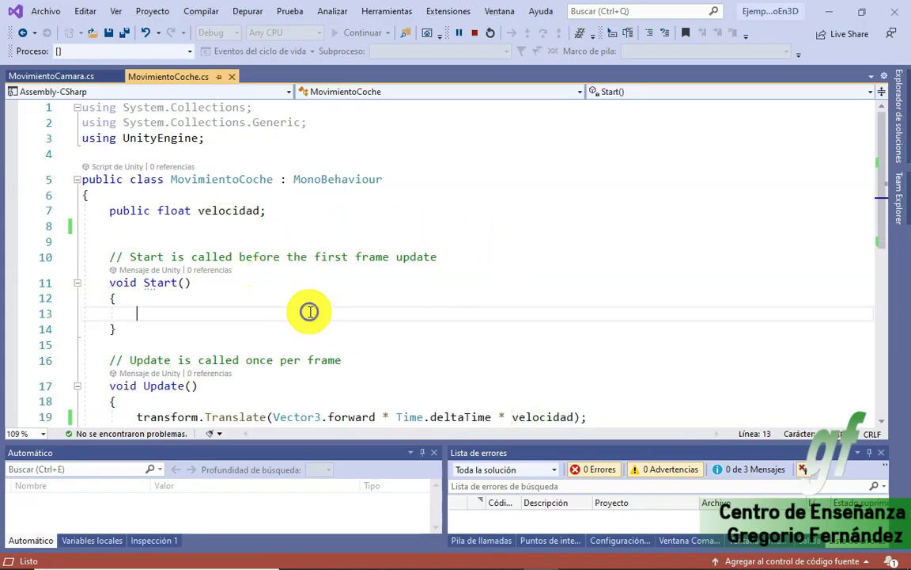
scroll(322, 305, down, 3)
click(248, 263)
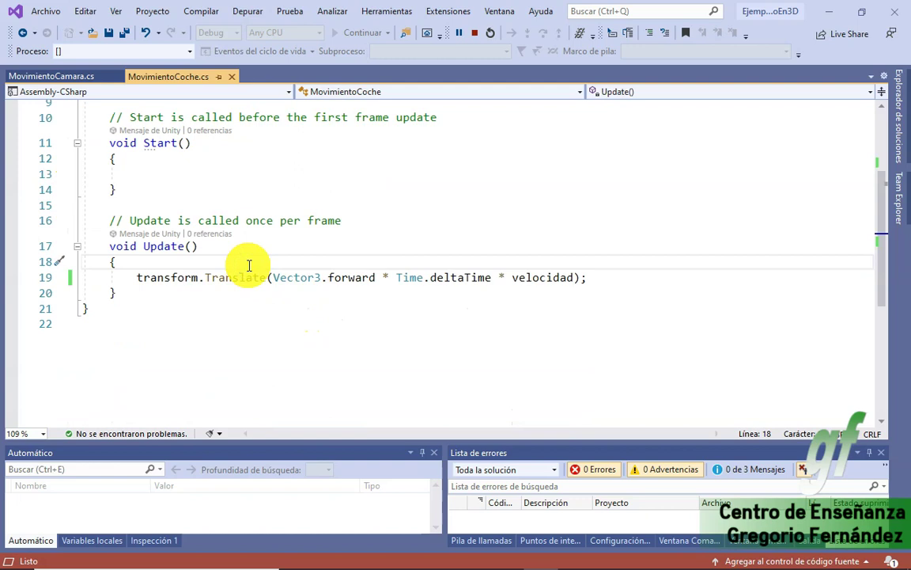
key(Return)
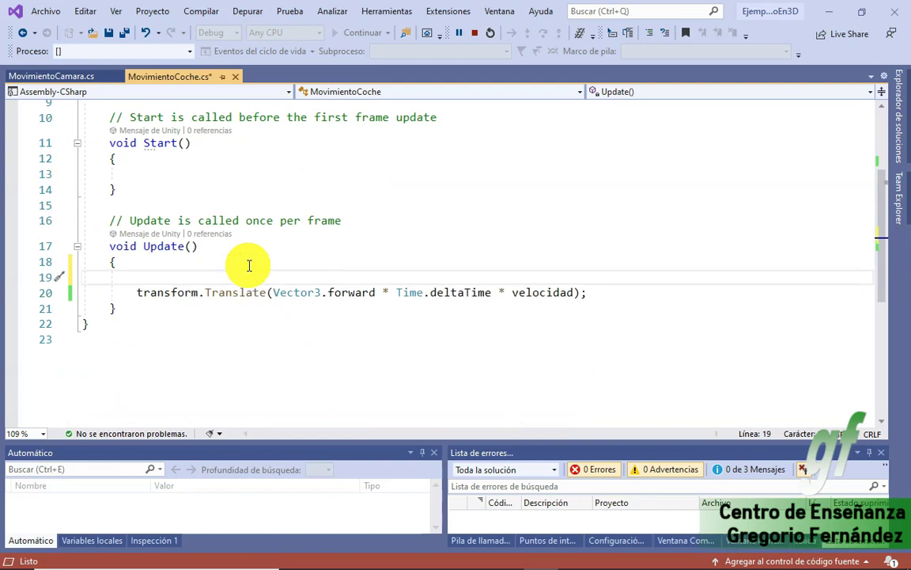
text(movimiento = Input.GetAxis("Horizontal");)
- Declare a public float movimiento field below the velocidad declaration
double_click(190, 277)
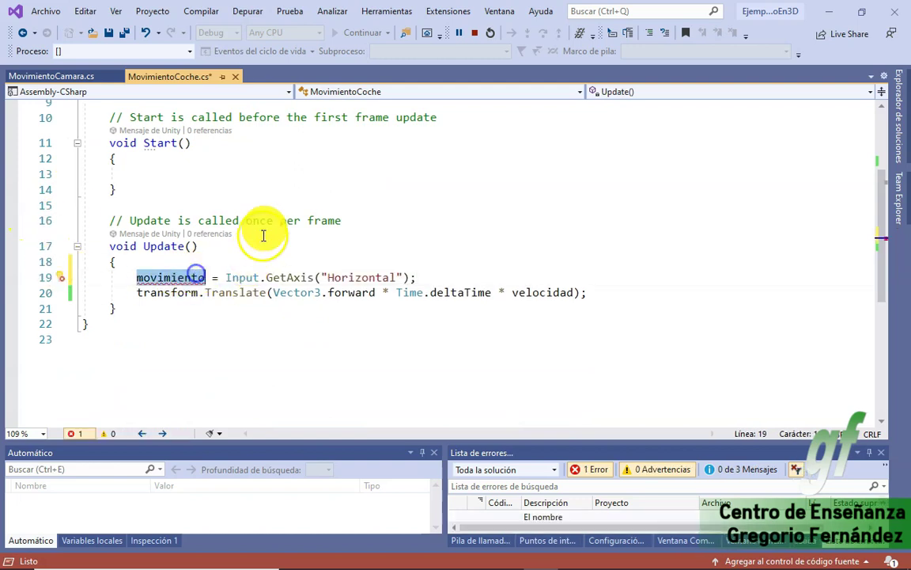
scroll(261, 225, up, 3)
click(283, 212)
key(Return)
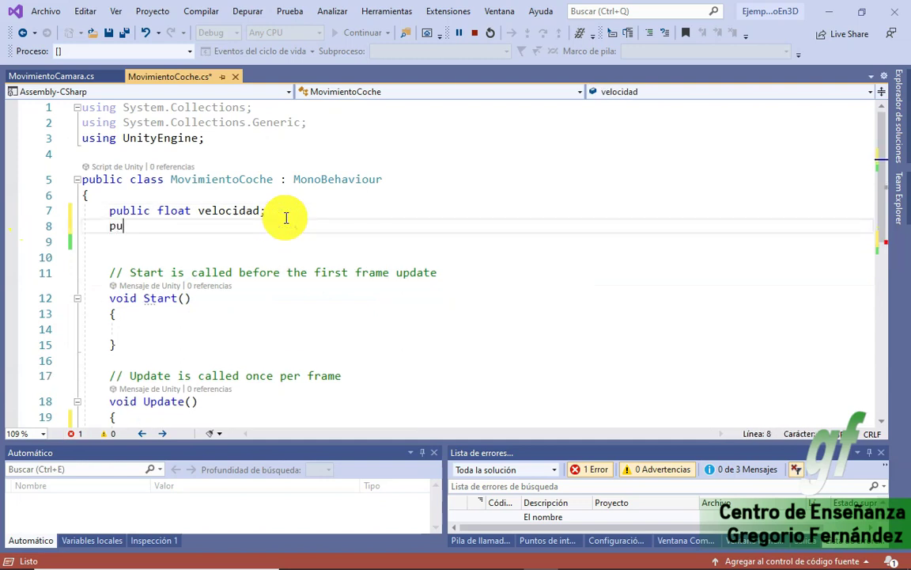
text(blic float movimiento;)
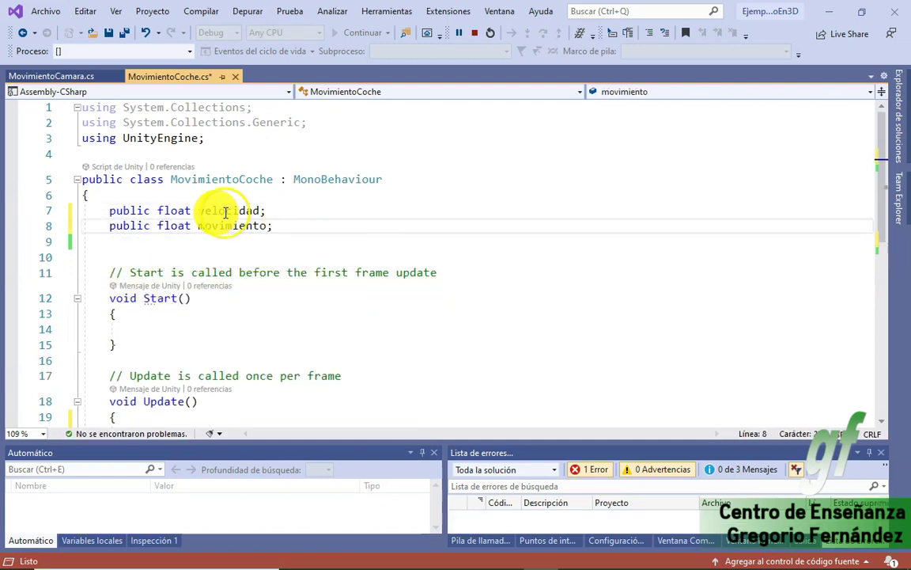
- Change the axis name on line 20 from "Horizontal" to "Vertical", then return to Unity
scroll(229, 210, down, 3)
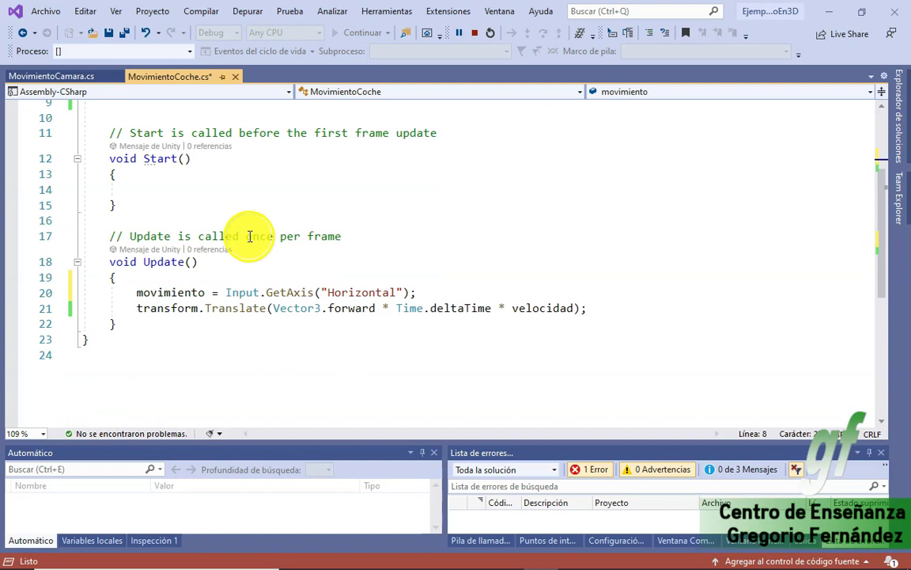
double_click(182, 293)
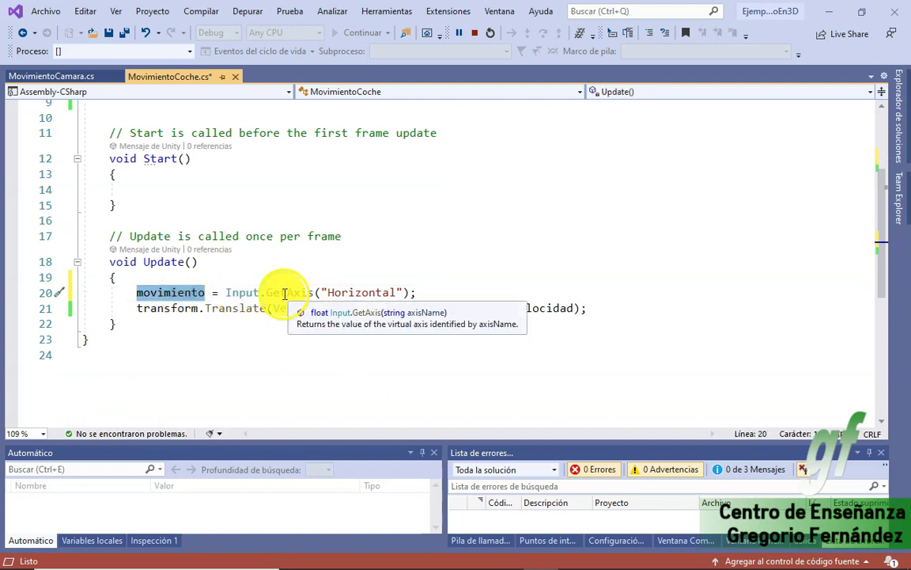
double_click(356, 292)
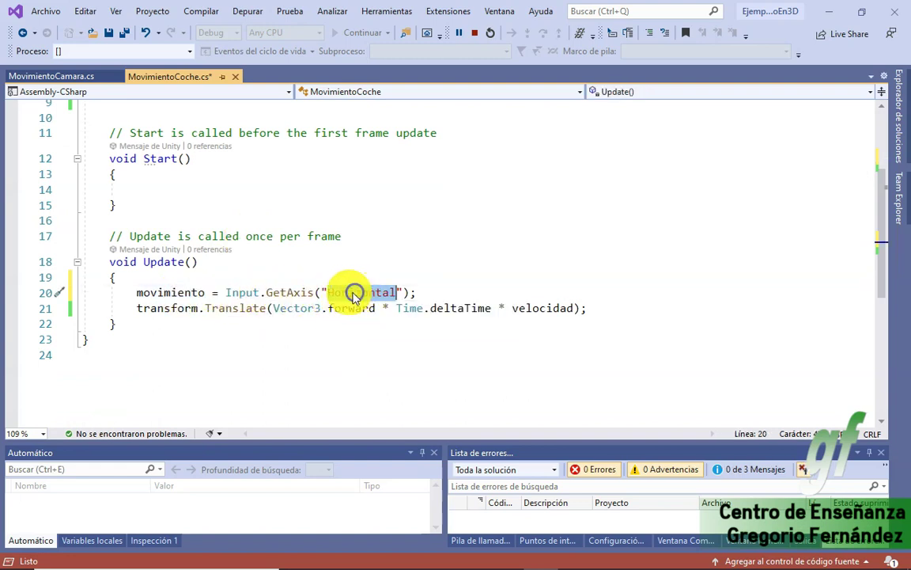
text(Vertic)
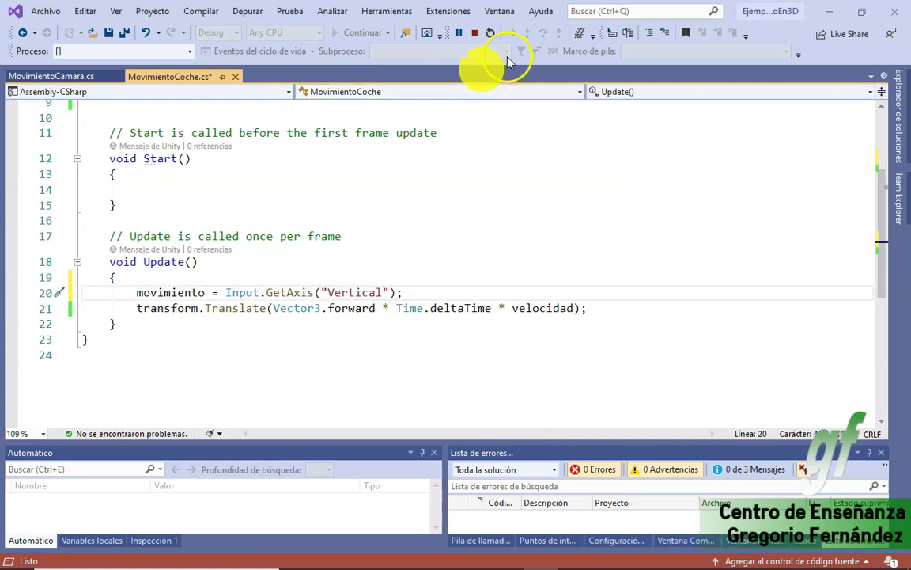
double_click(241, 292)
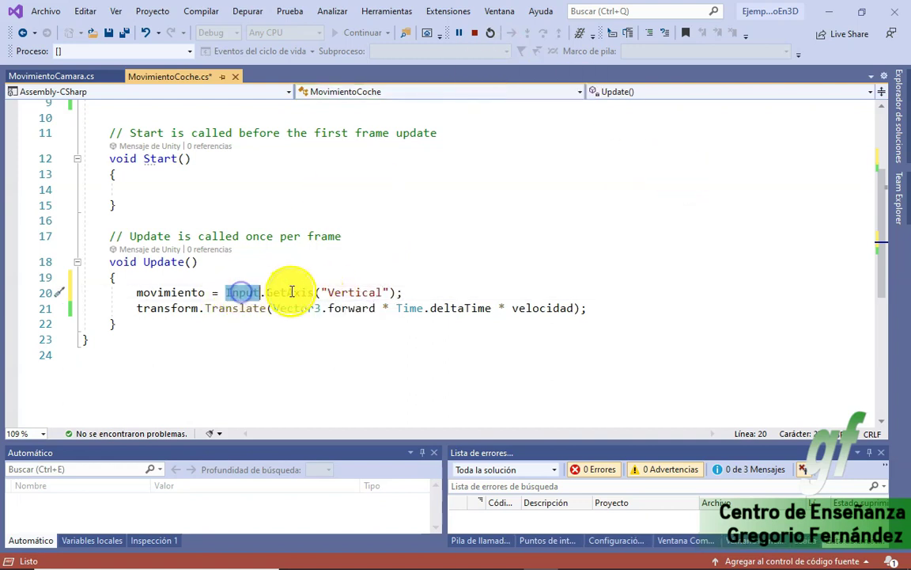
double_click(350, 292)
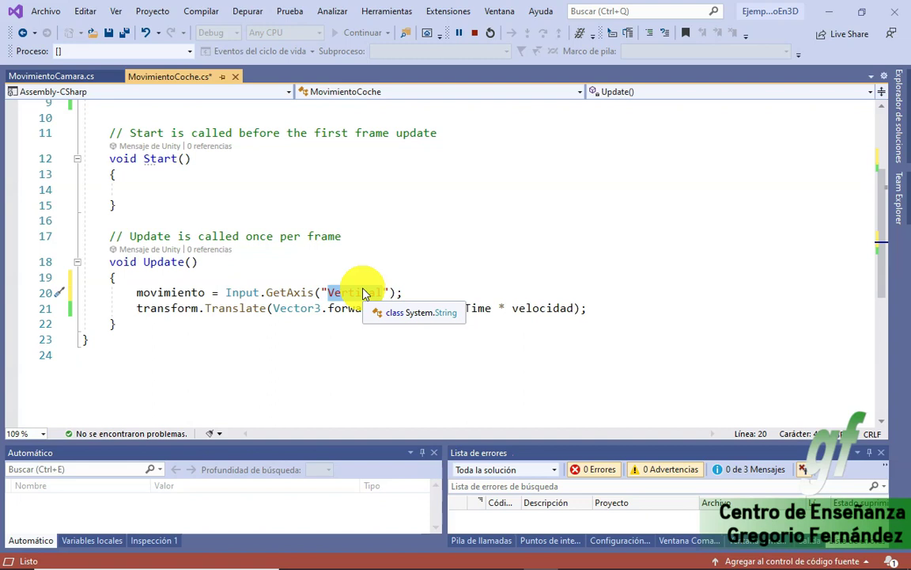
click(411, 292)
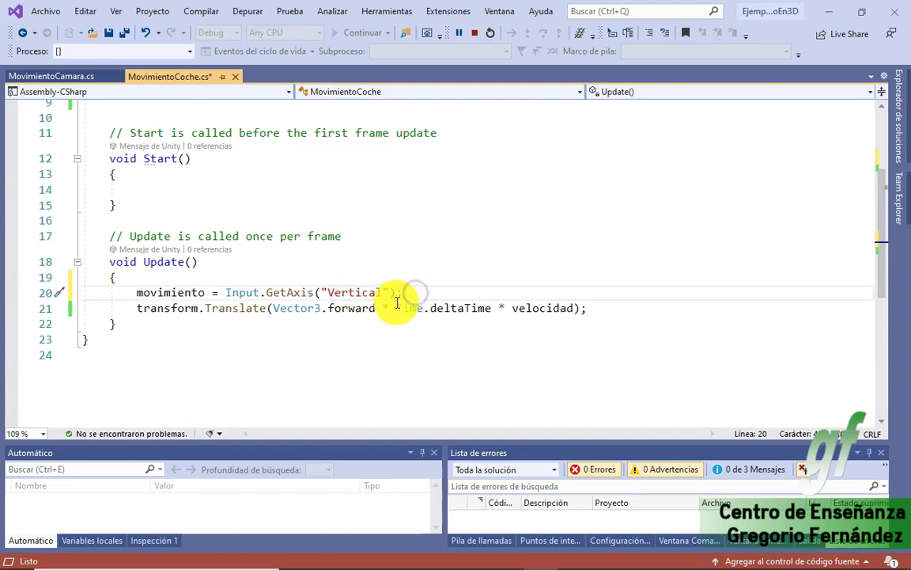
double_click(368, 292)
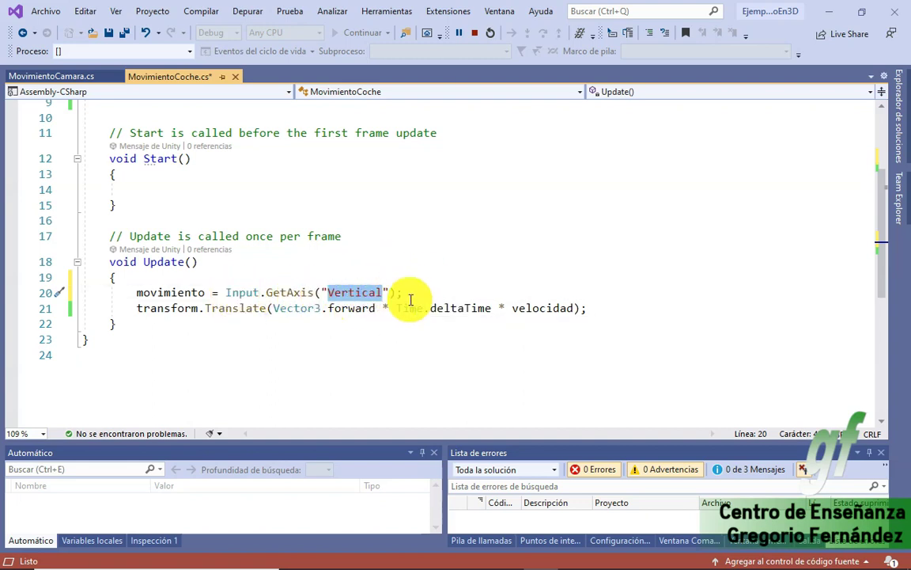
key(alt+Tab)
click(35, 23)
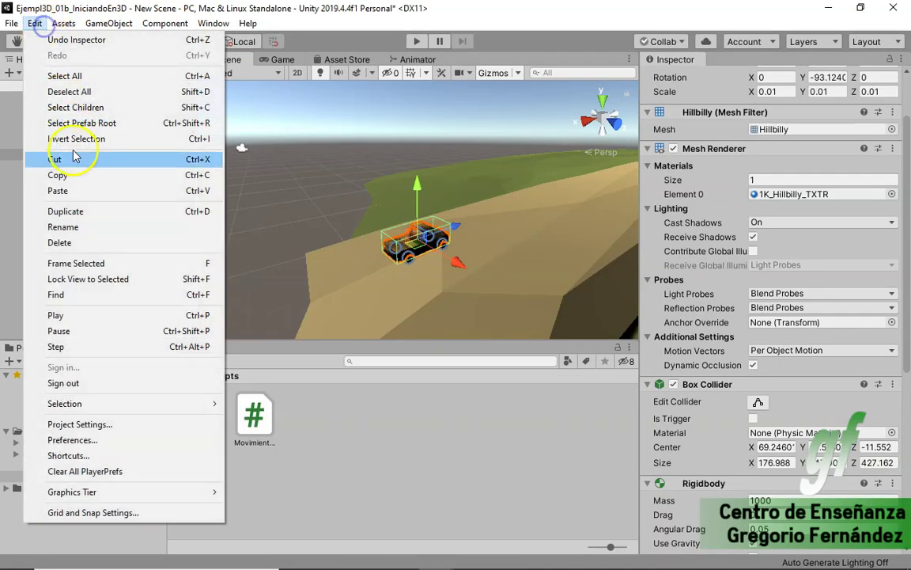
click(162, 424)
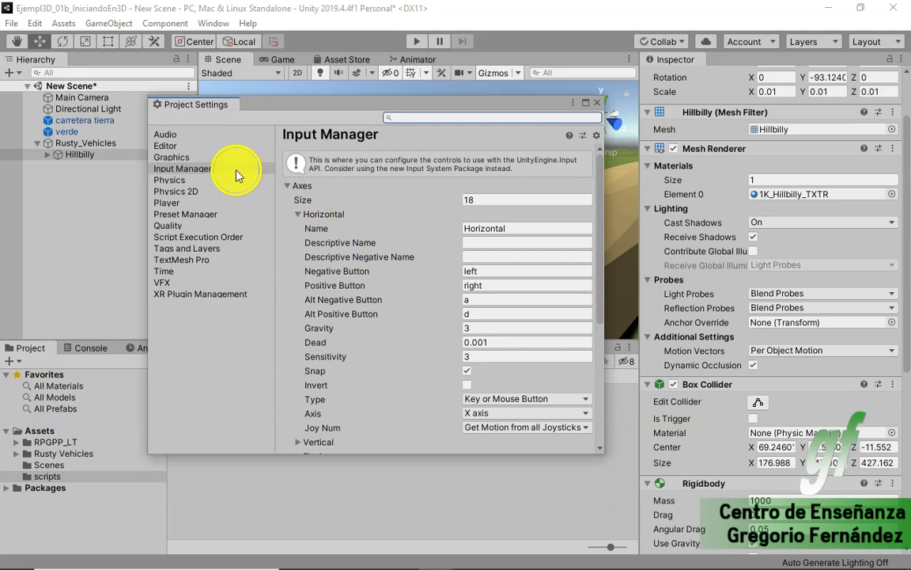
click(187, 172)
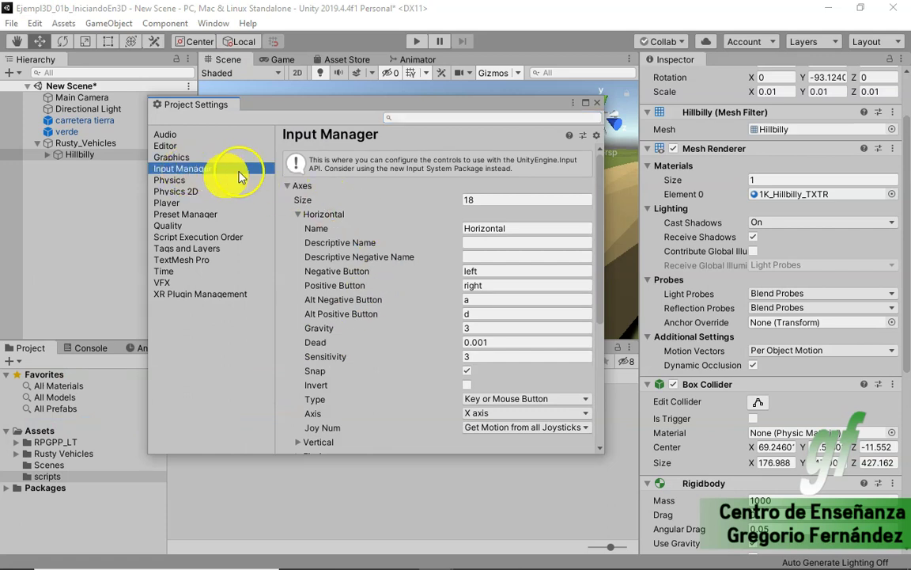
click(298, 216)
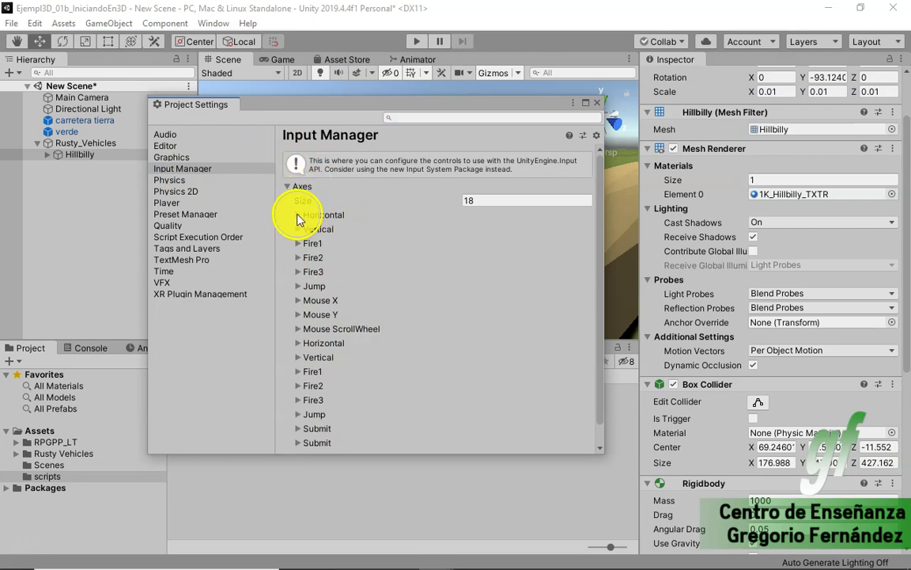
click(298, 215)
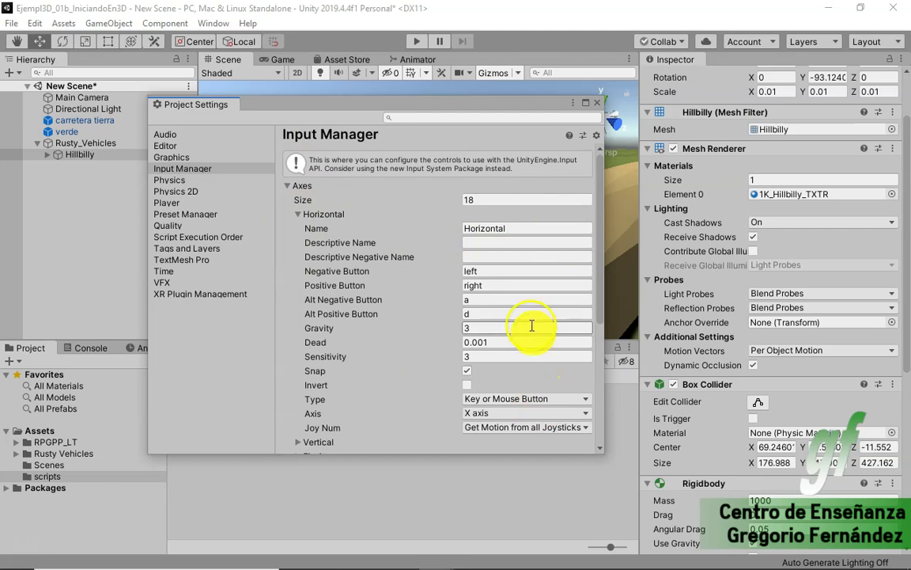
click(516, 229)
scroll(364, 332, down, 2)
scroll(412, 348, down, 2)
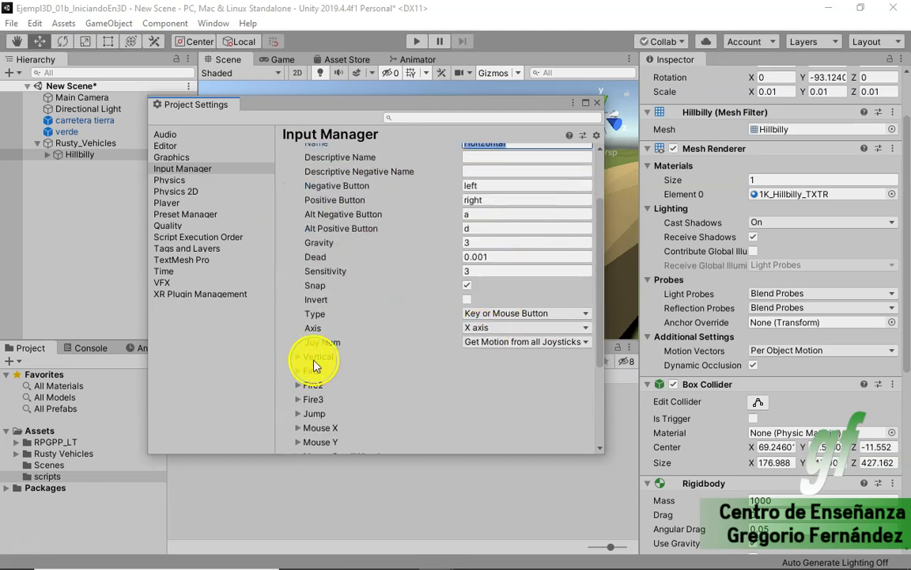
click(314, 358)
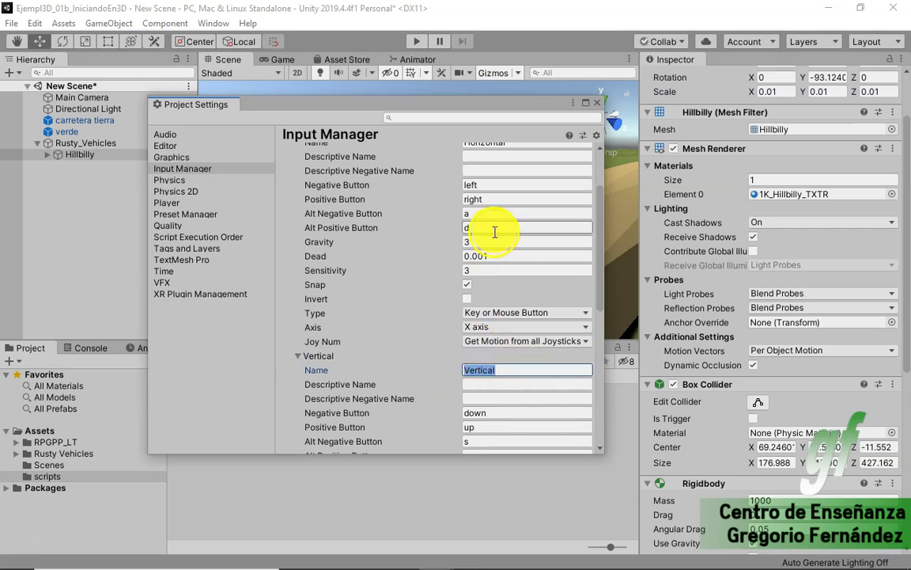
scroll(494, 231, up, 3)
click(519, 226)
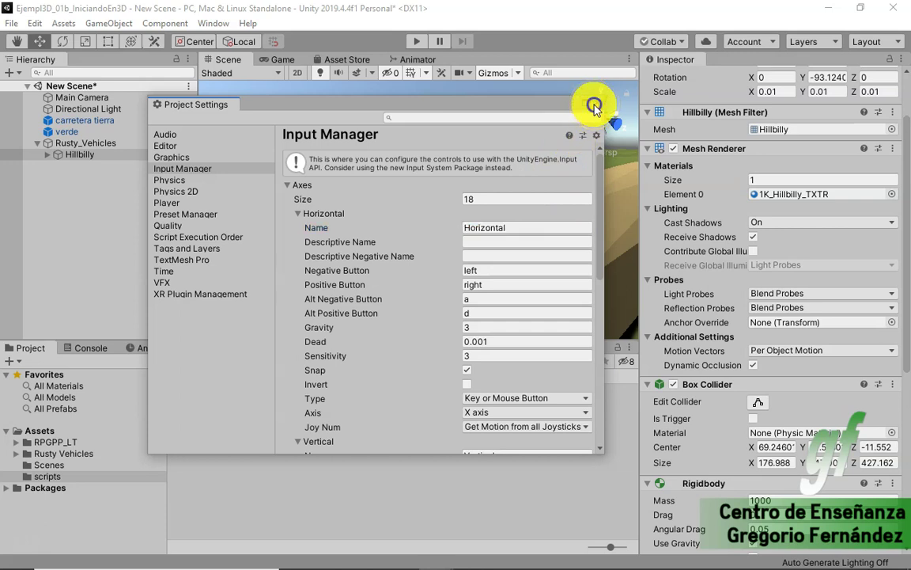
click(594, 104)
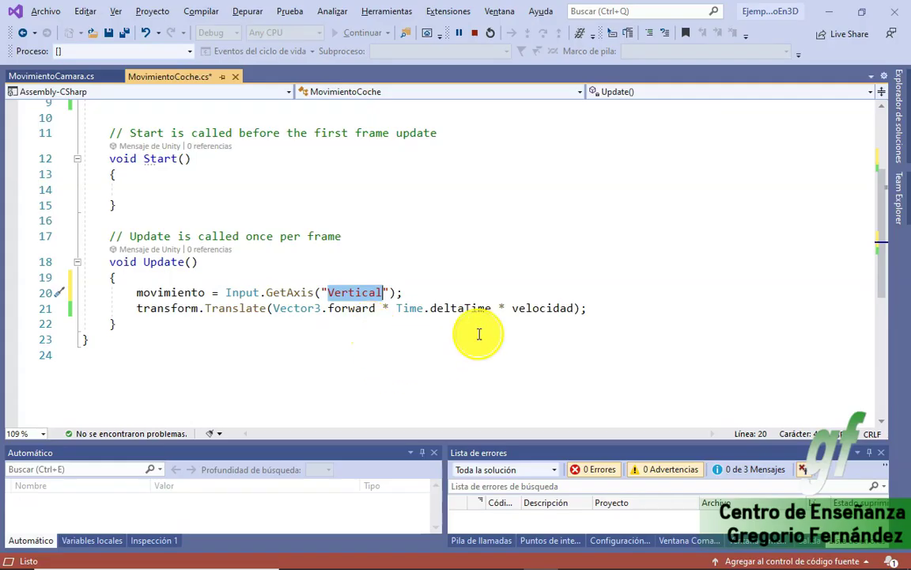
- Append * movimiento after velocidad in the line 21 Translate, then stop and reattach the debugger to Unity
double_click(544, 309)
scroll(391, 313, up, 1)
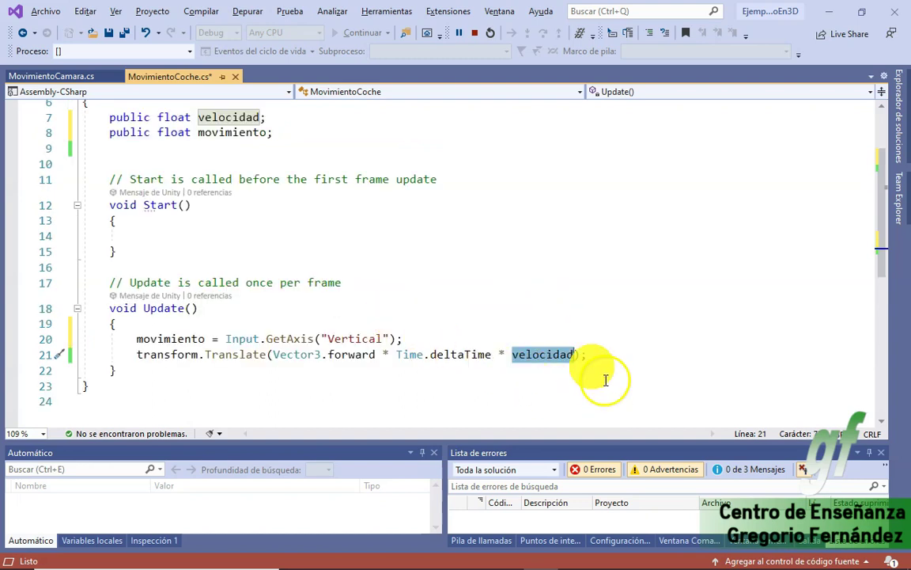
double_click(234, 132)
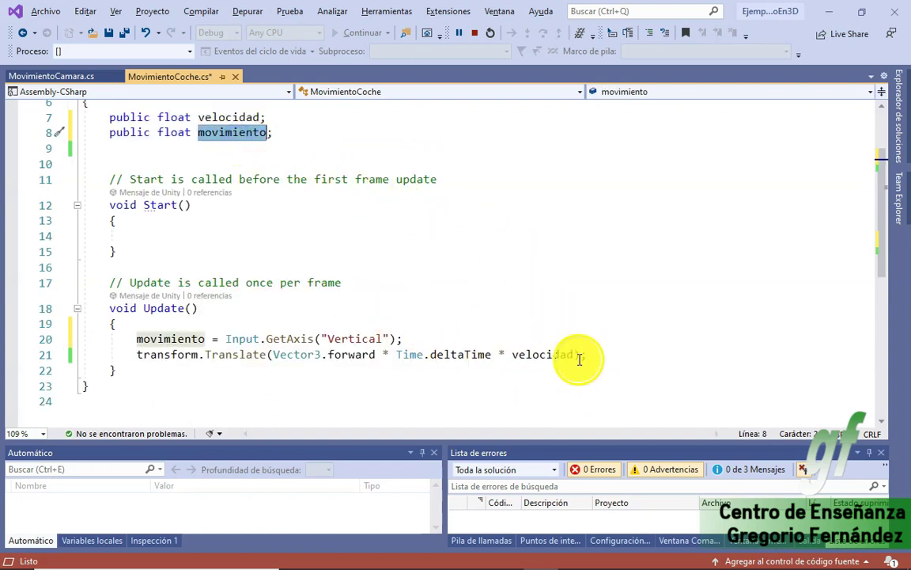
click(575, 356)
text(* T)
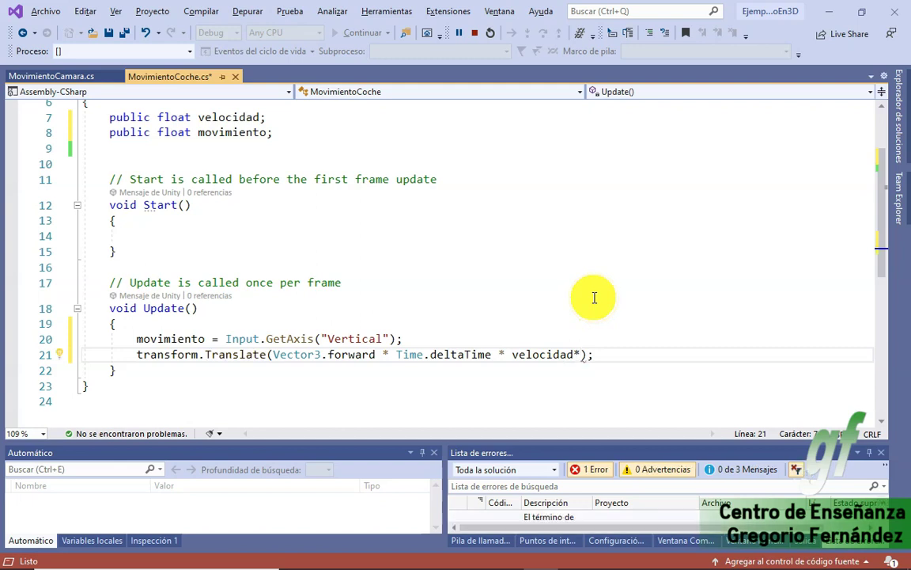
text(i)
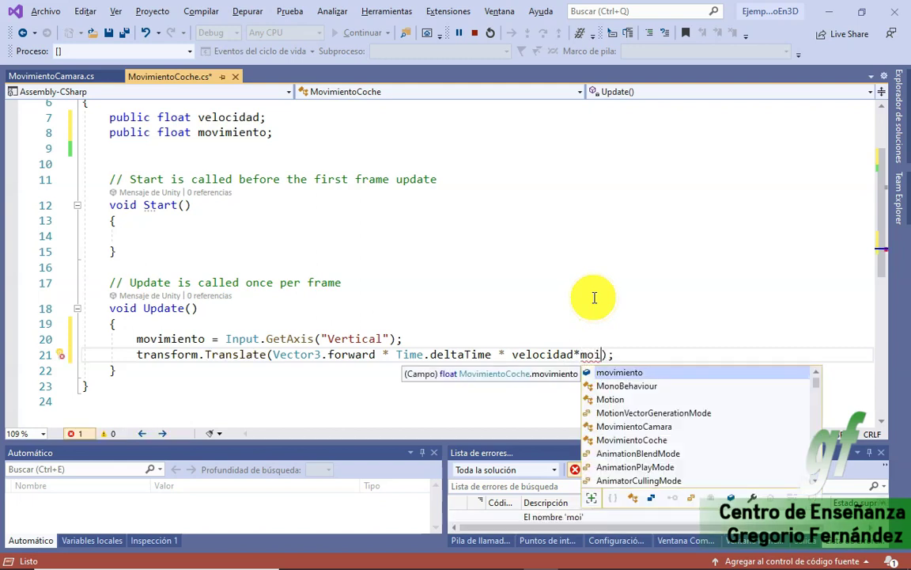
key(Return)
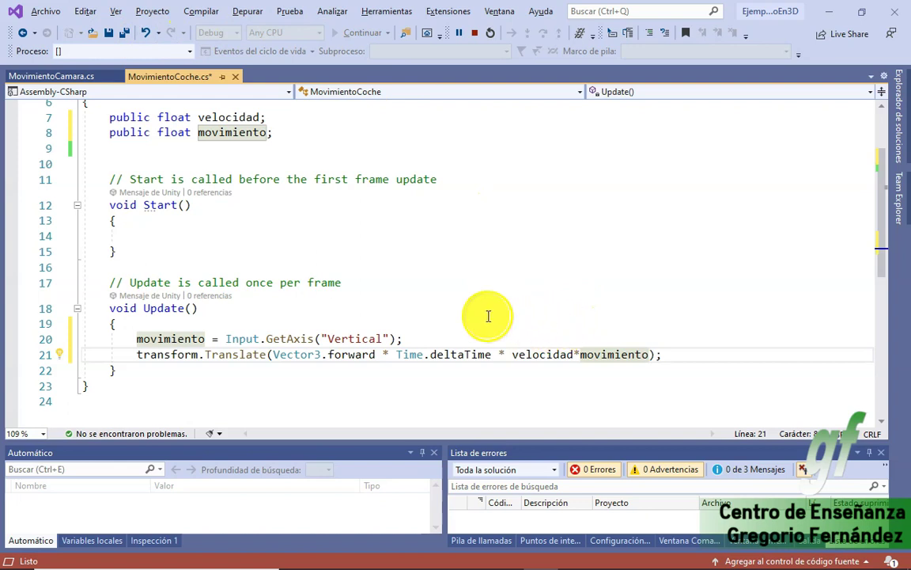
click(475, 34)
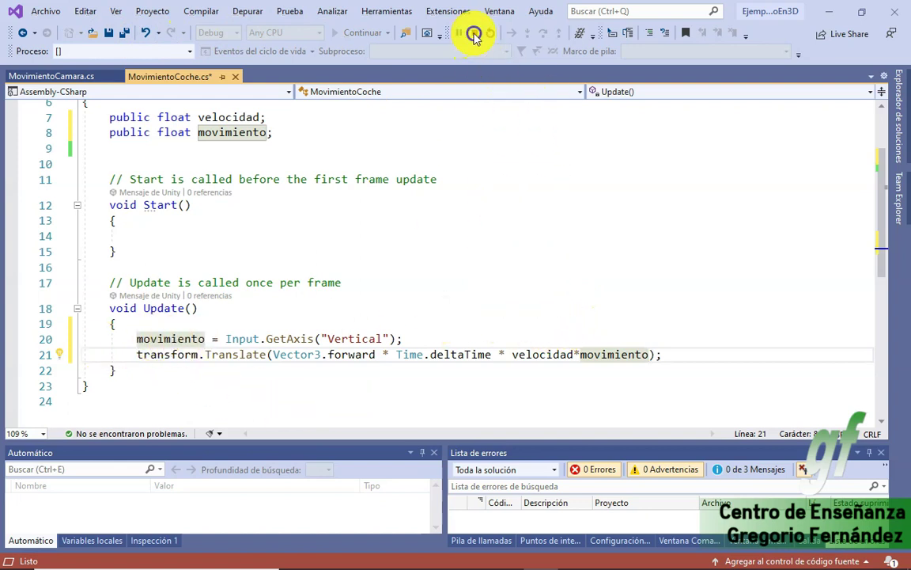
click(358, 34)
key(alt+Tab)
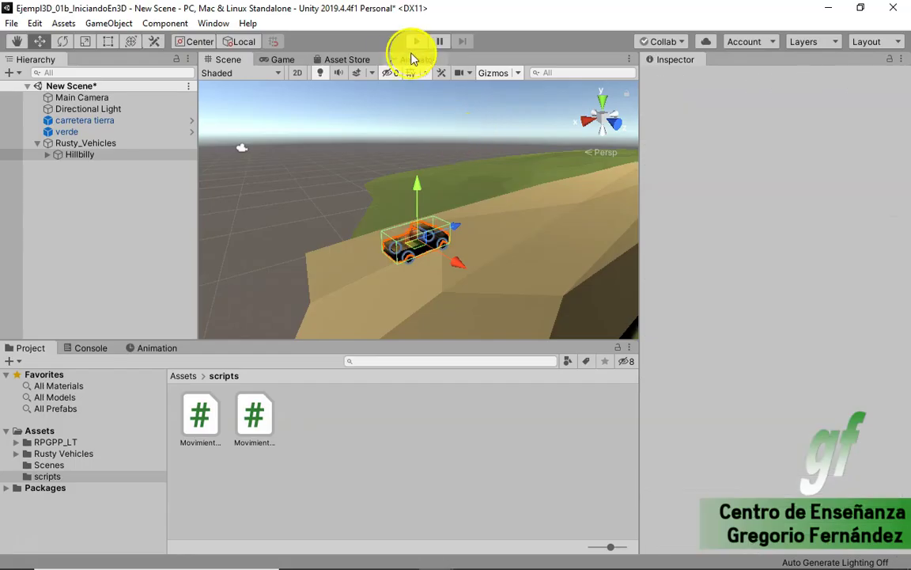
click(414, 41)
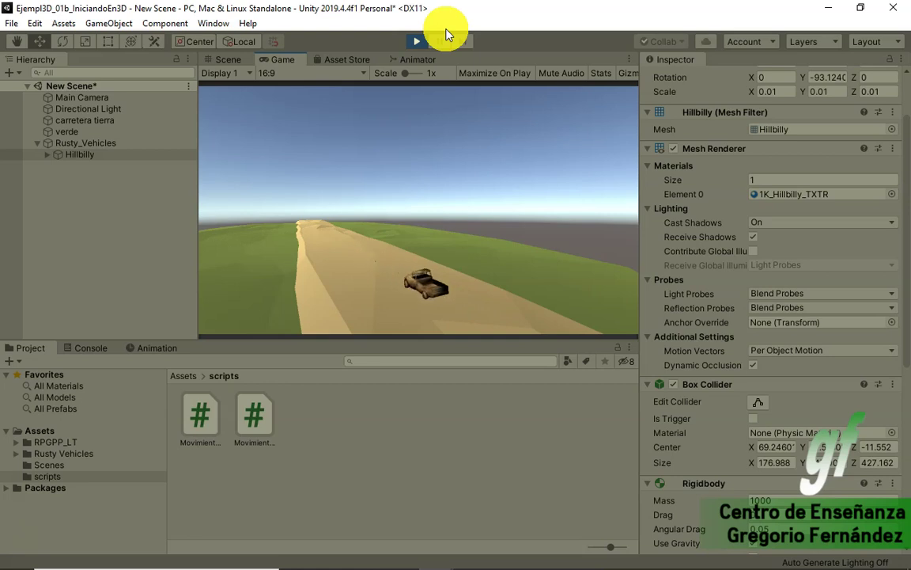
click(416, 41)
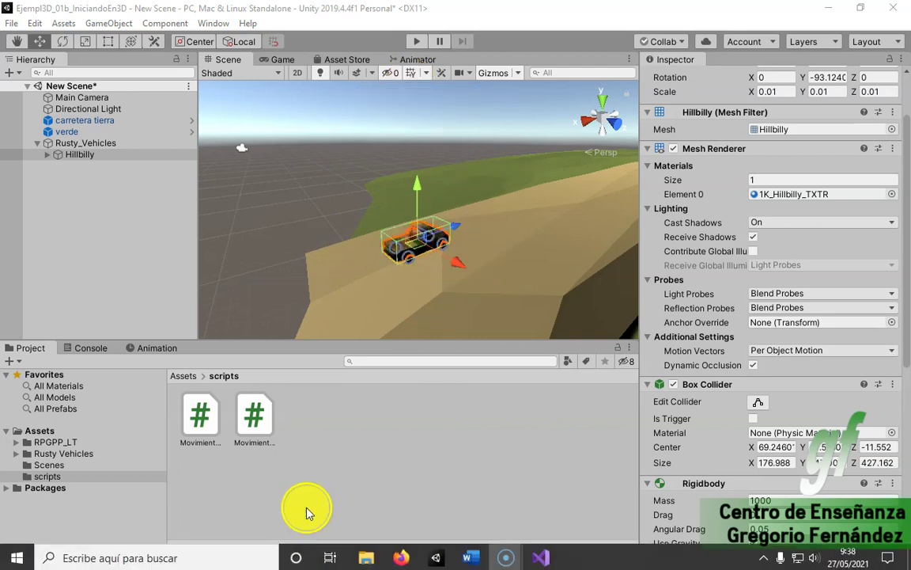
- Attach the MovimientoCamara script to Main Camera and open it in Visual Studio
click(198, 419)
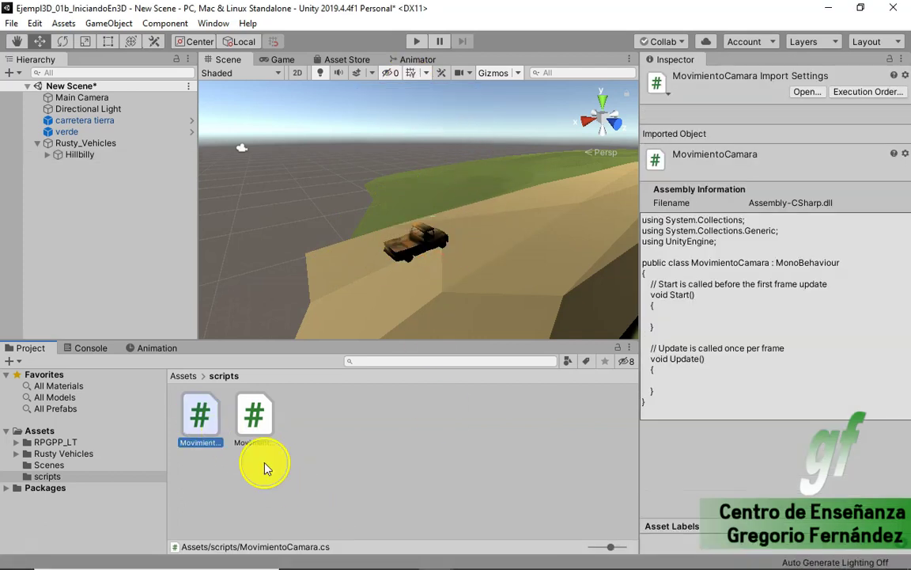
drag(205, 428, 85, 101)
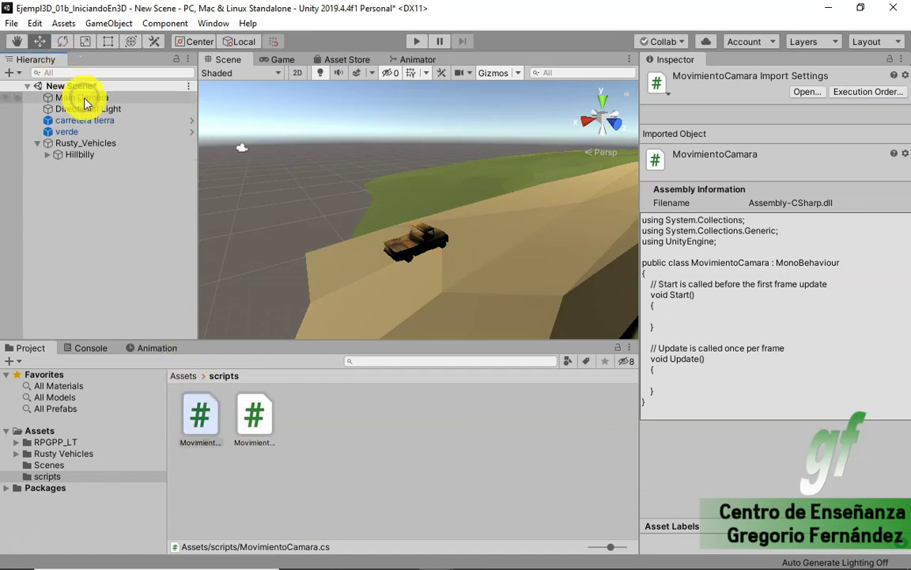
right_click(192, 411)
click(277, 92)
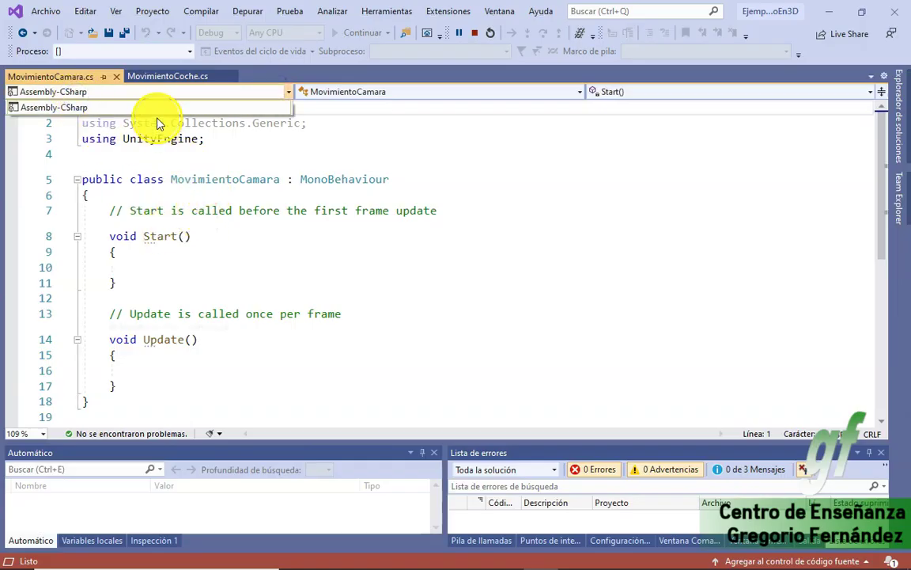
- Declare a public GameObject furgoneta field at the top of the class
click(240, 194)
key(Return)
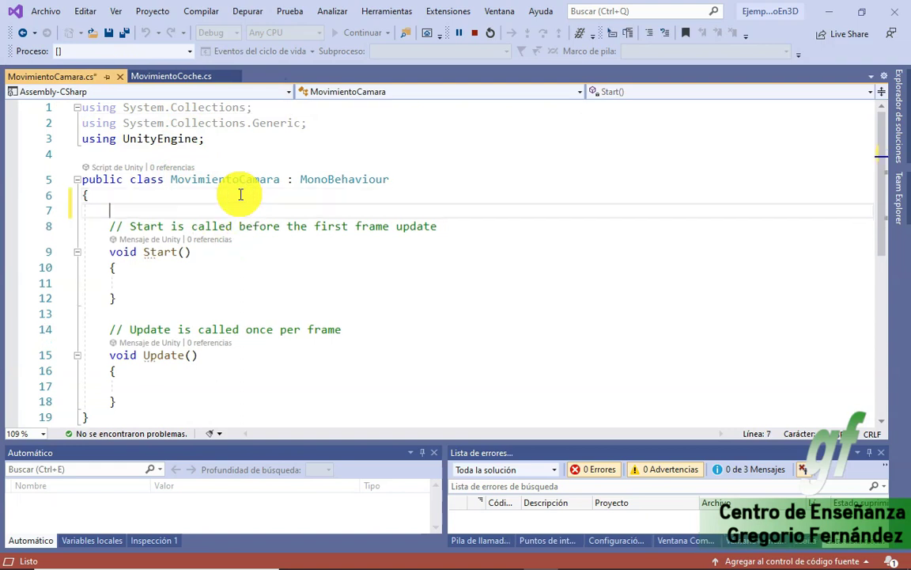
text(public )
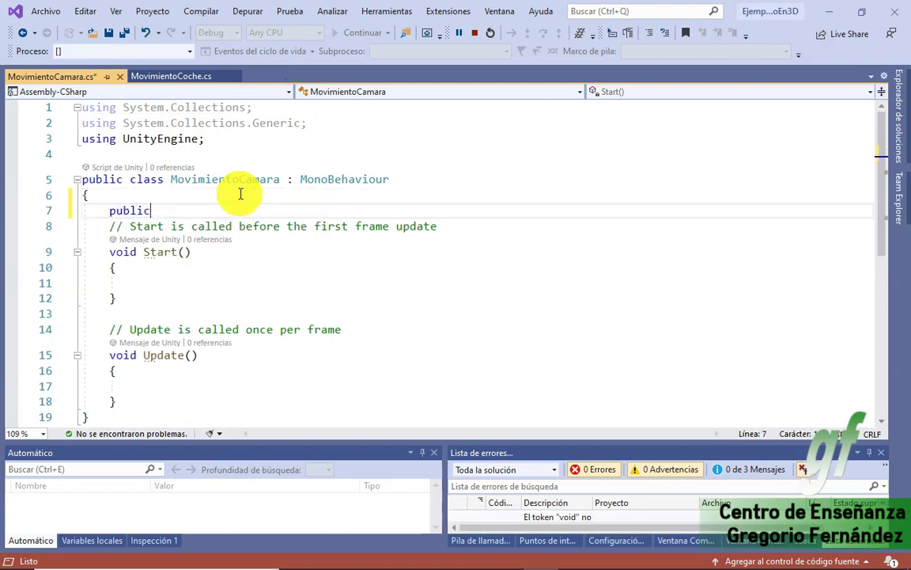
text(Game)
key(Tab)
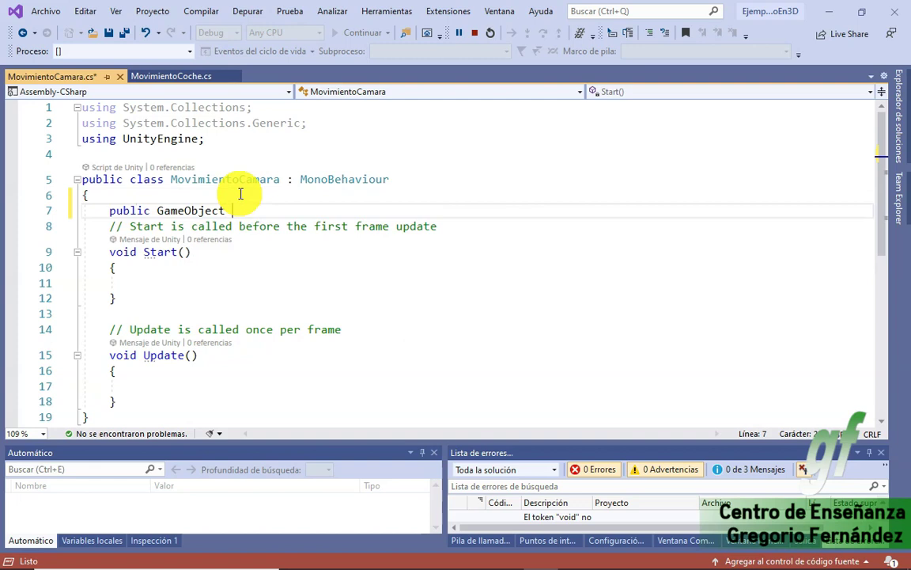
text(coch)
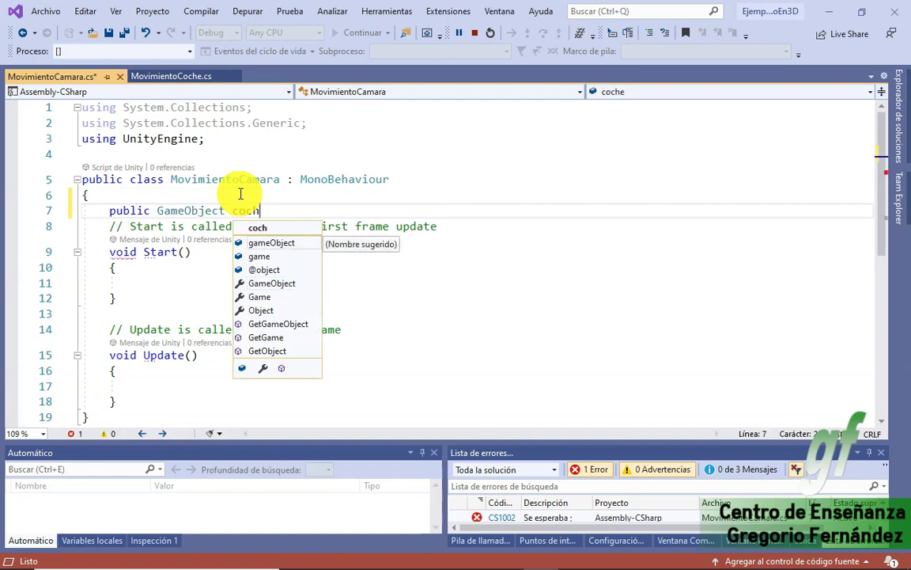
key(BackSpace)
text(furg)
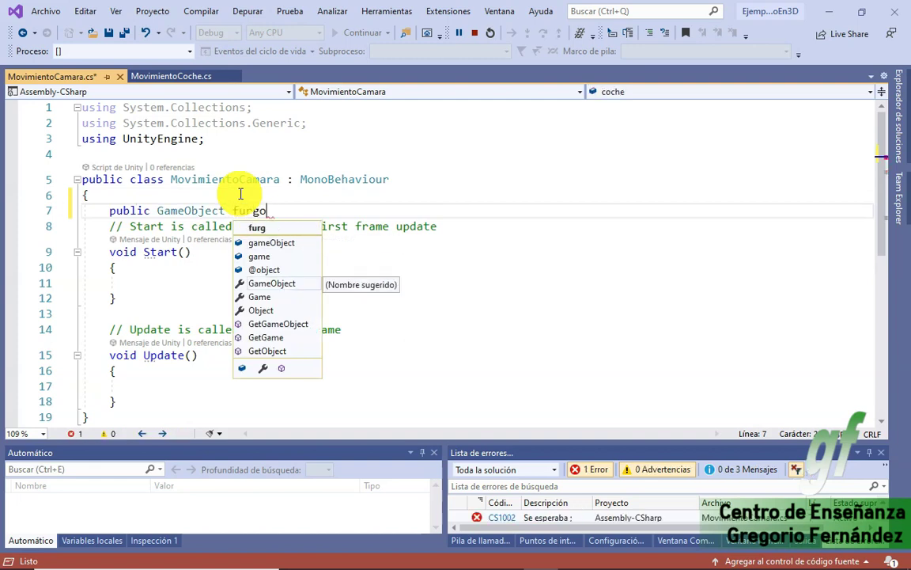
text(;)
key(Return)
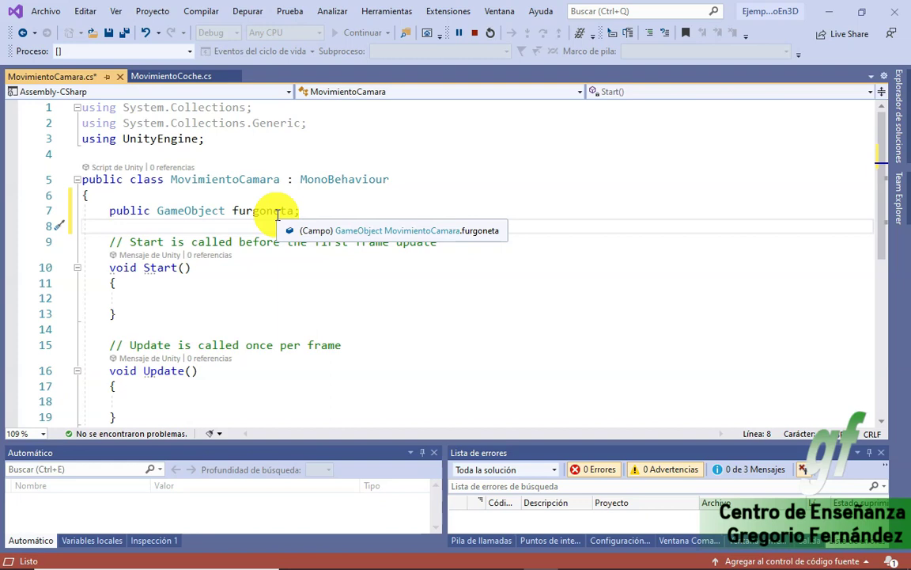
click(200, 402)
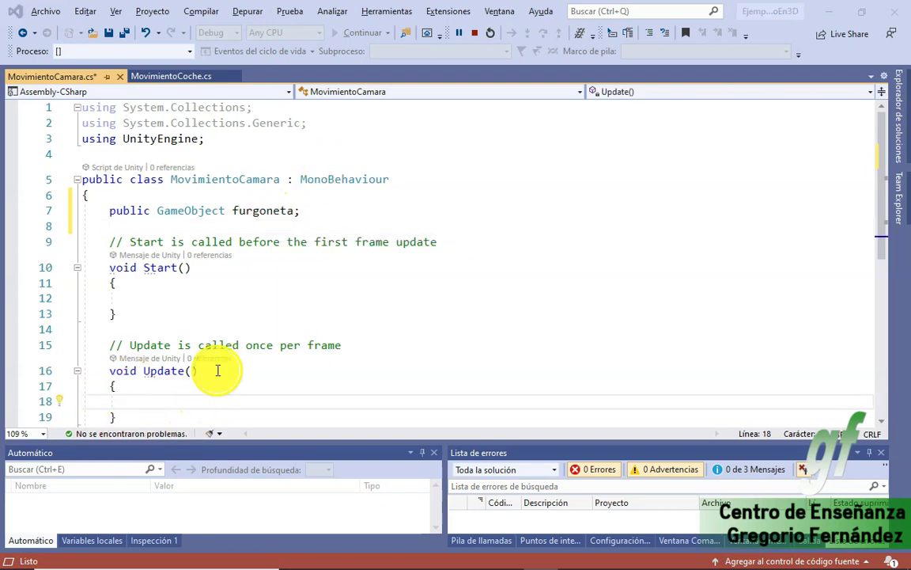
- Attach the debugger, then drag Hillbilly from the Hierarchy into Main Camera's Furgoneta slot
click(79, 98)
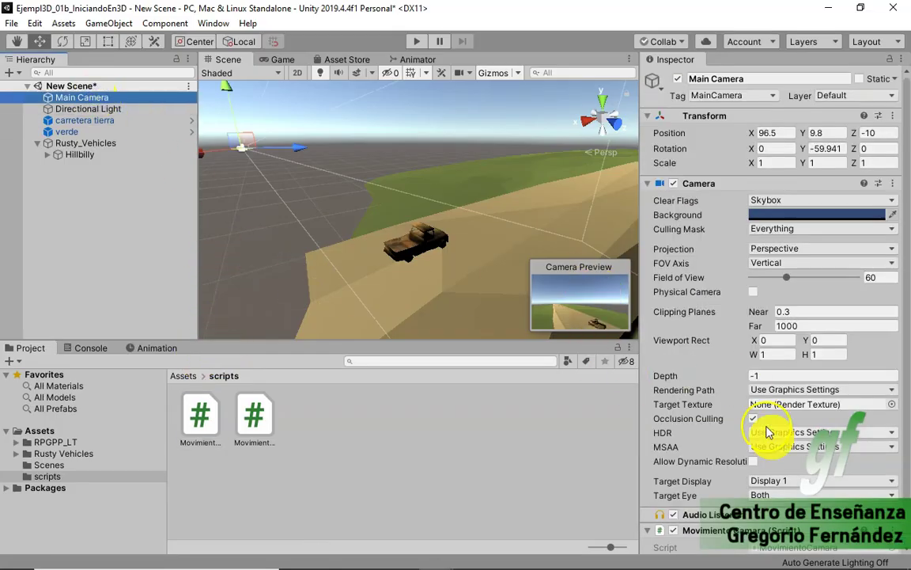
scroll(766, 431, down, 2)
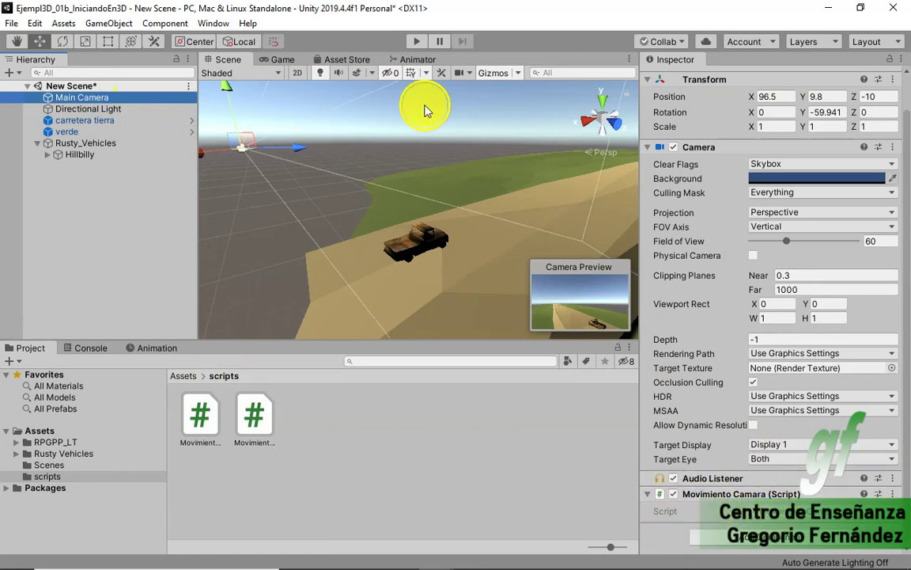
key(alt+Tab)
click(372, 33)
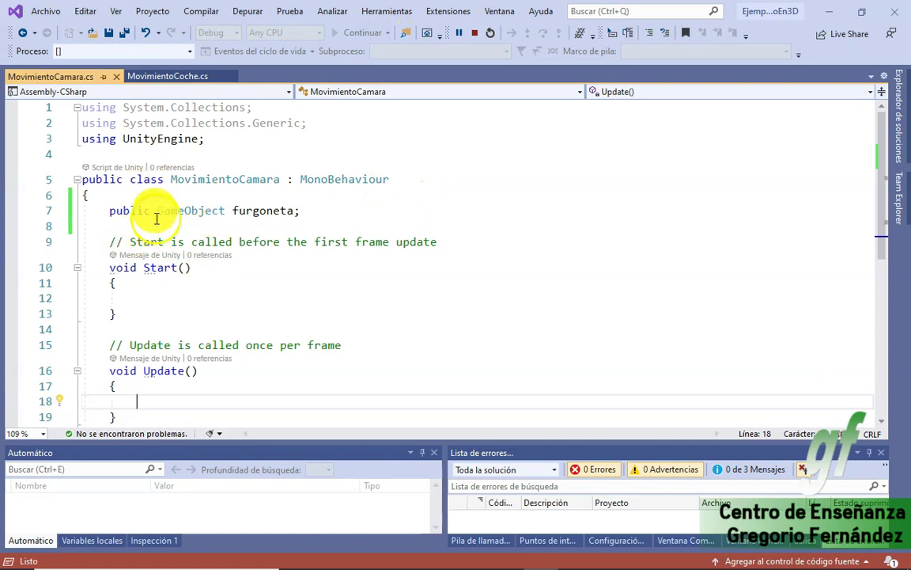
drag(300, 210, 133, 201)
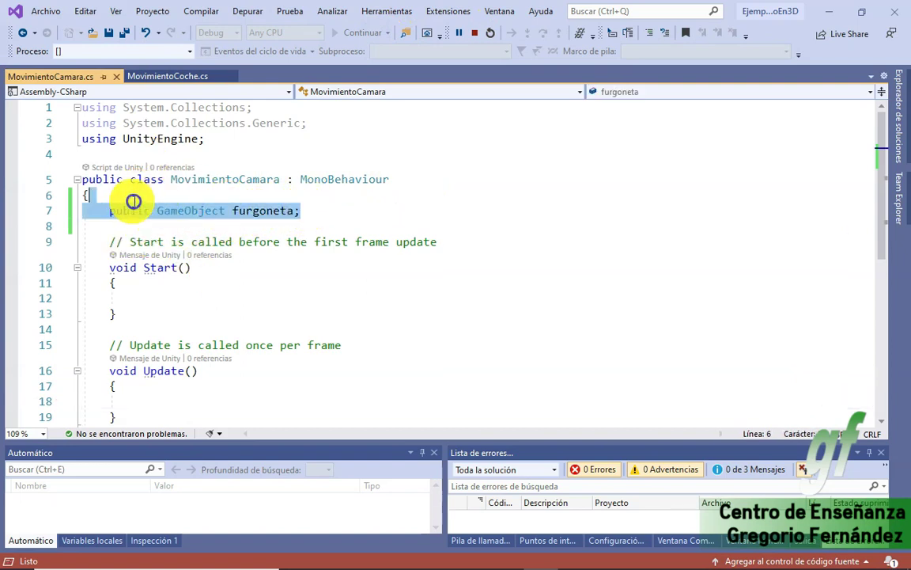
key(alt+Tab)
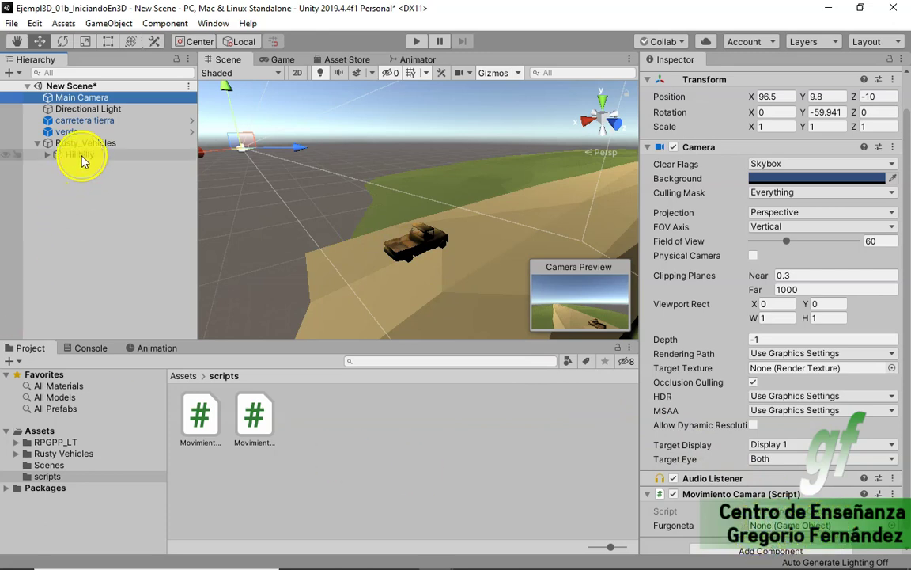
drag(80, 161, 791, 526)
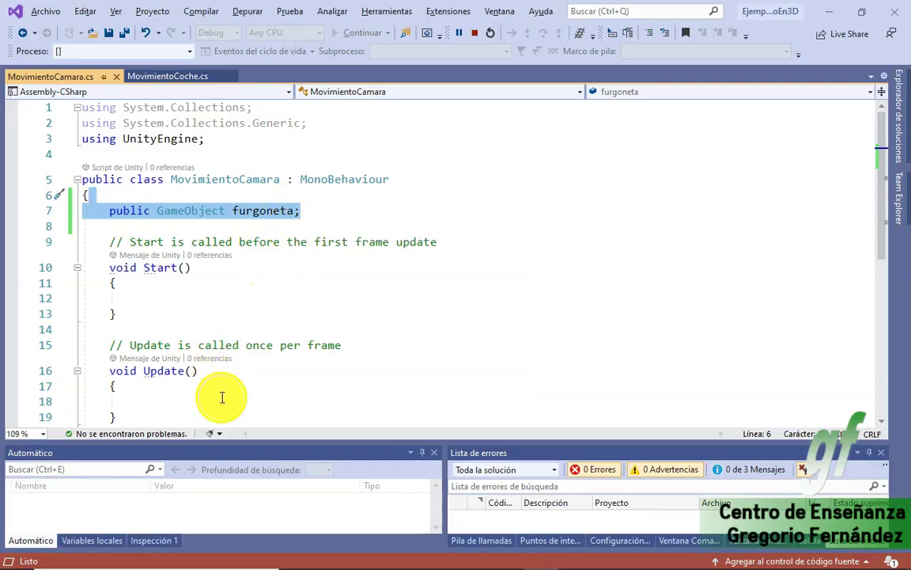
click(223, 399)
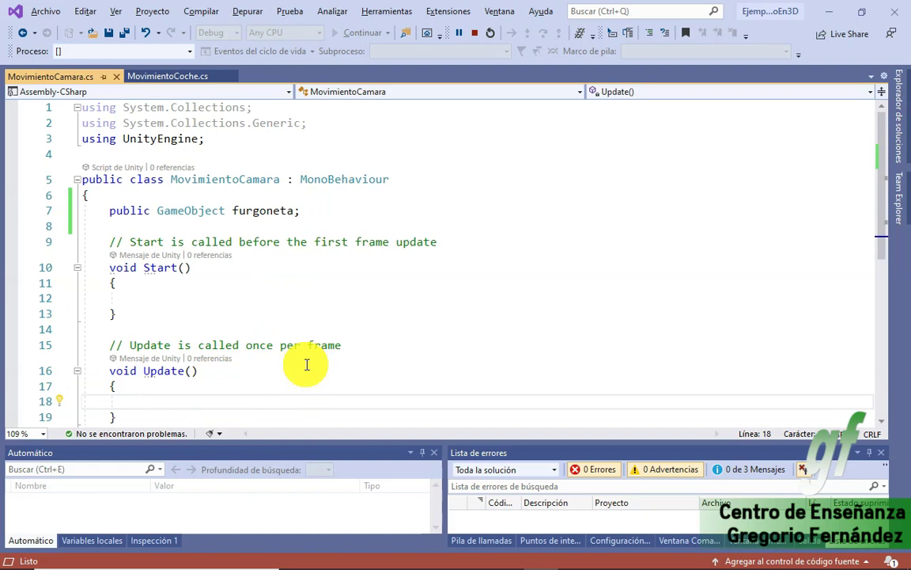
- Write transform.position = furgoneta.transform.position; in Update using autocompletion
text(tra)
key(Tab)
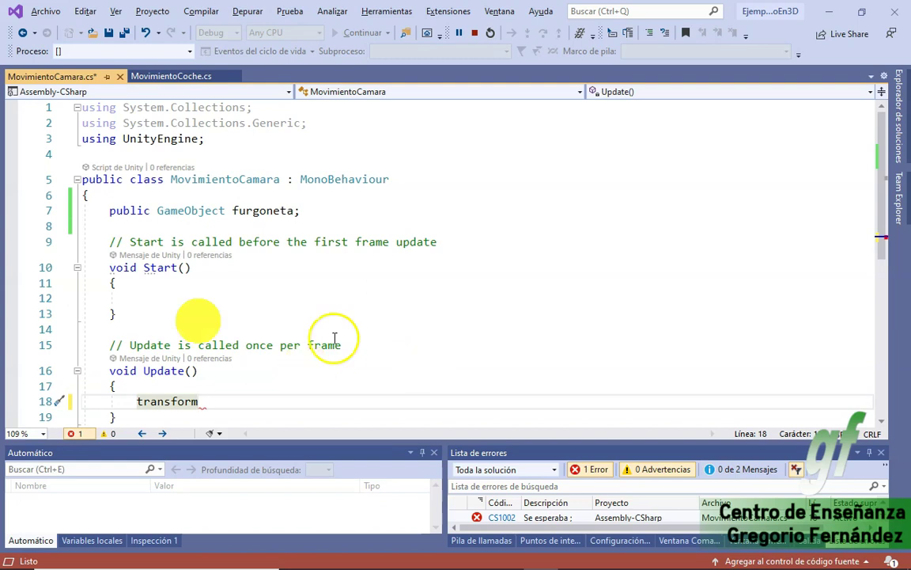
click(28, 539)
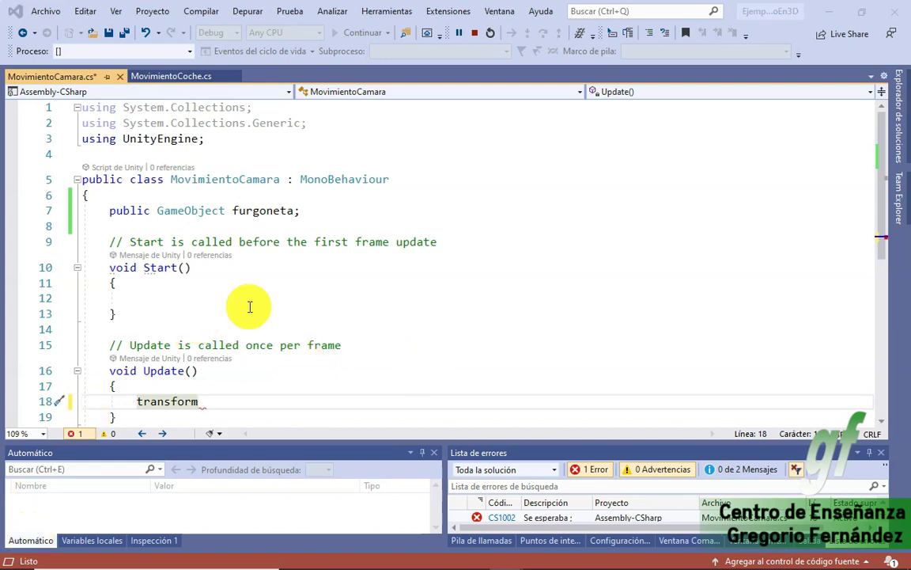
click(230, 400)
text(.)
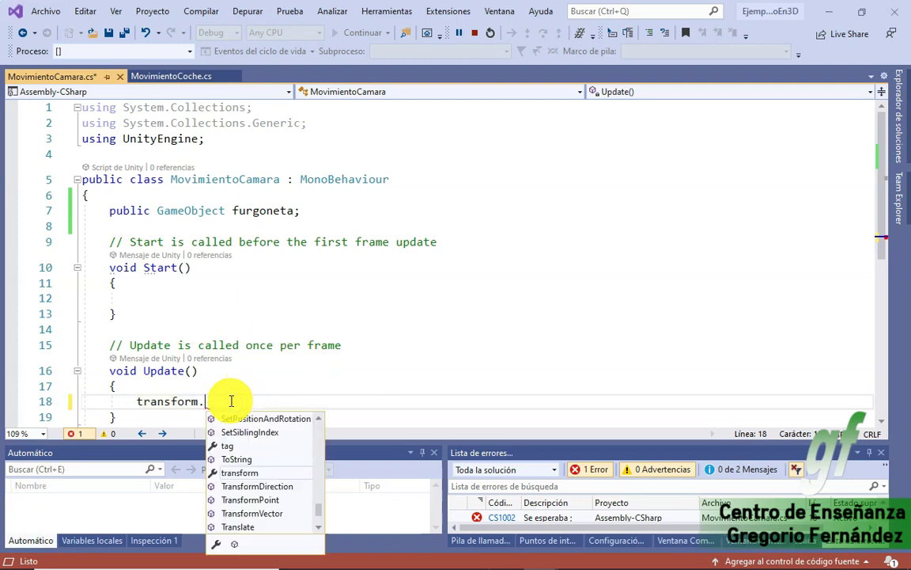
text(pos)
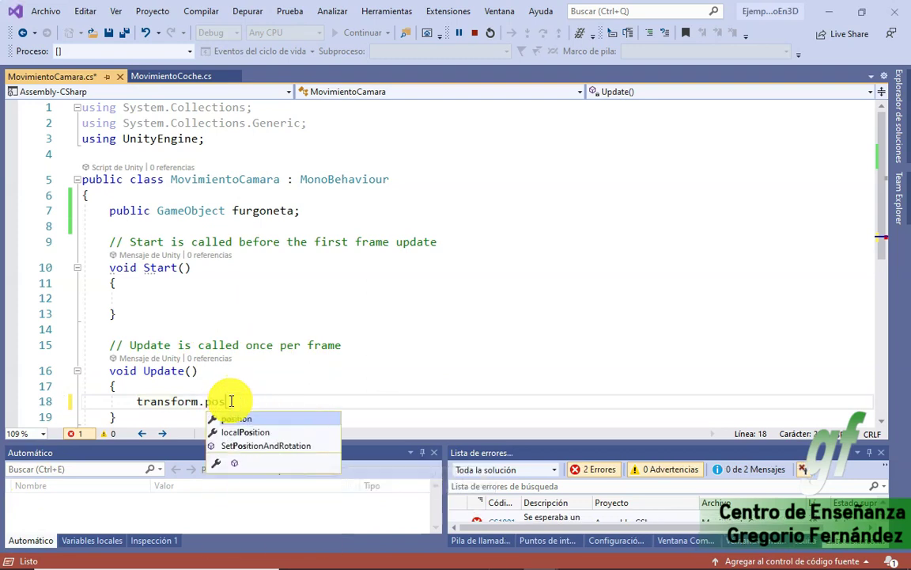
key(Tab)
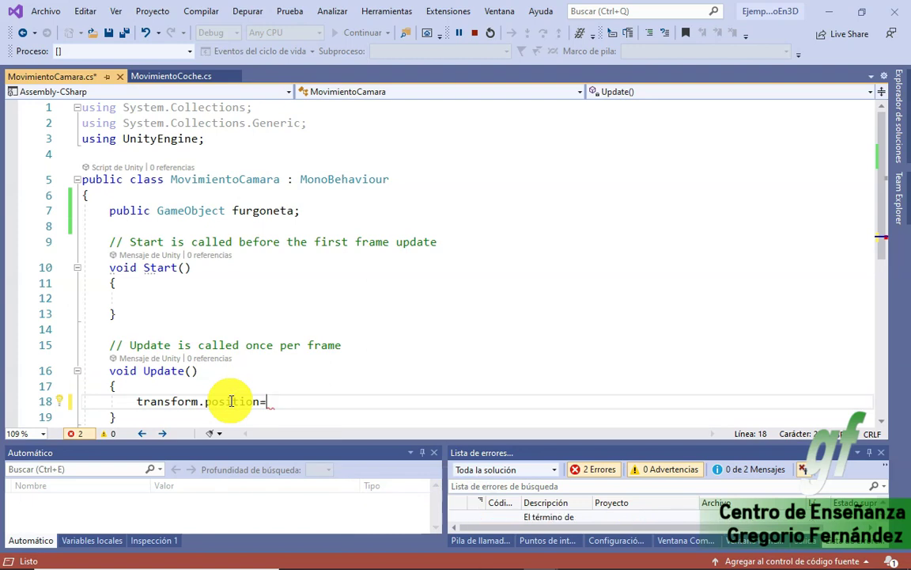
text(fur.)
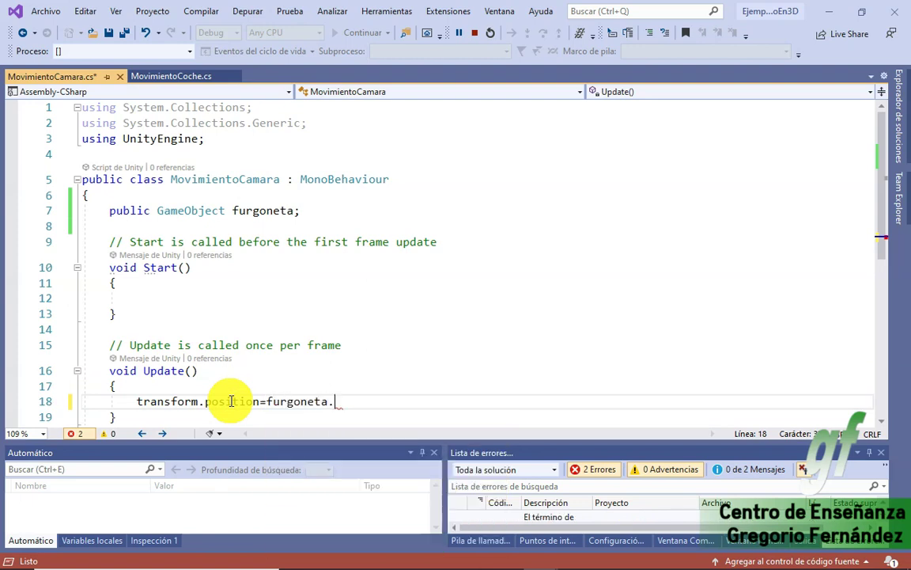
key(Tab)
text(.pos)
key(Tab)
text(;)
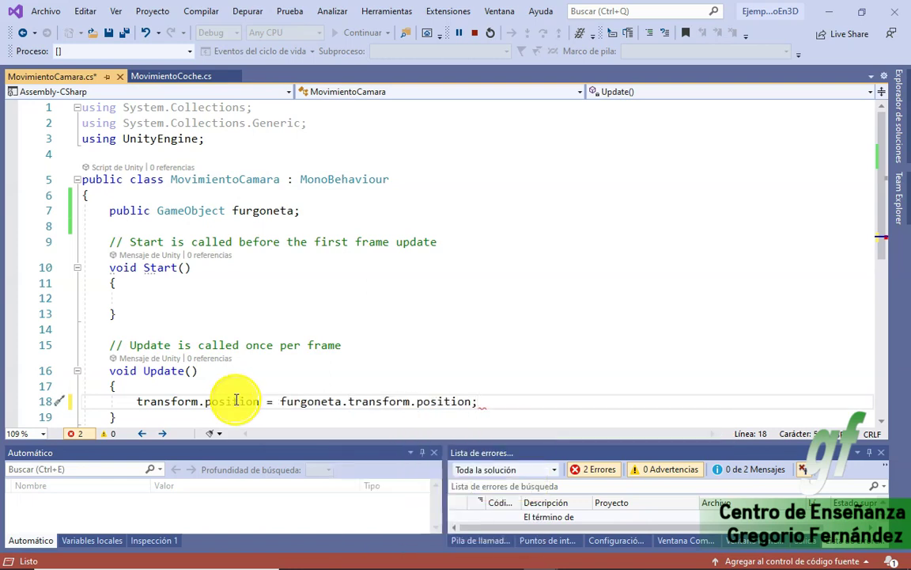
- Restart the debugger attachment to Unity and switch back to the editor
click(475, 32)
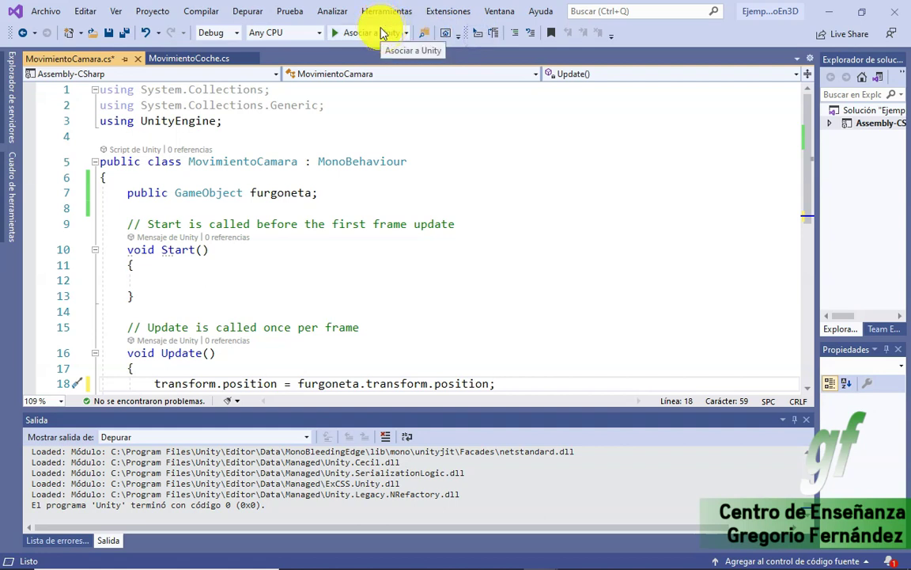
click(382, 32)
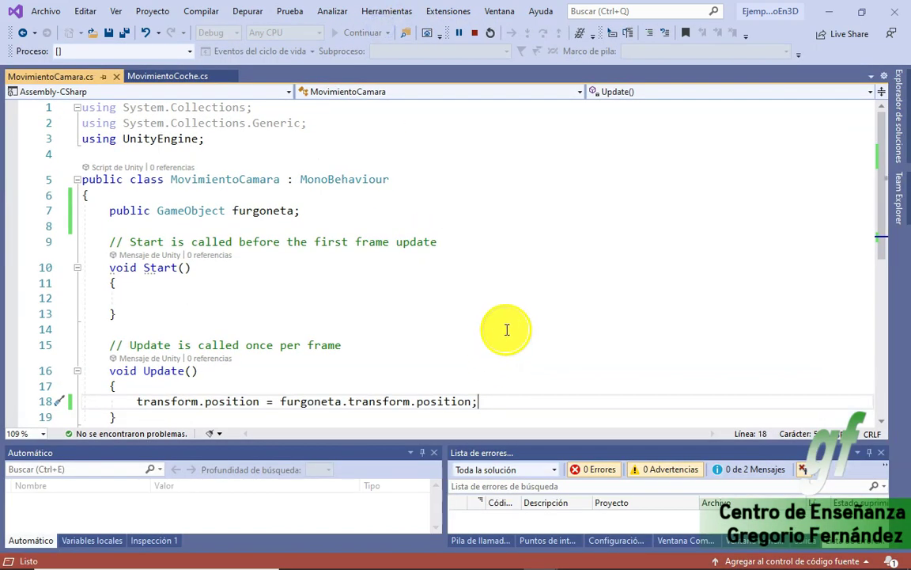
key(alt+Tab)
key(alt+Tab)
key(alt+Tab)
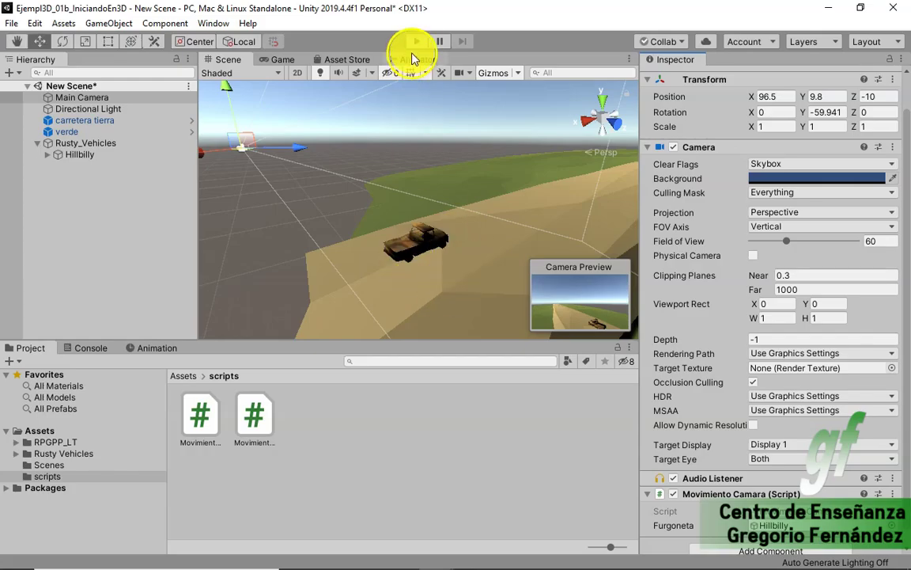
click(417, 41)
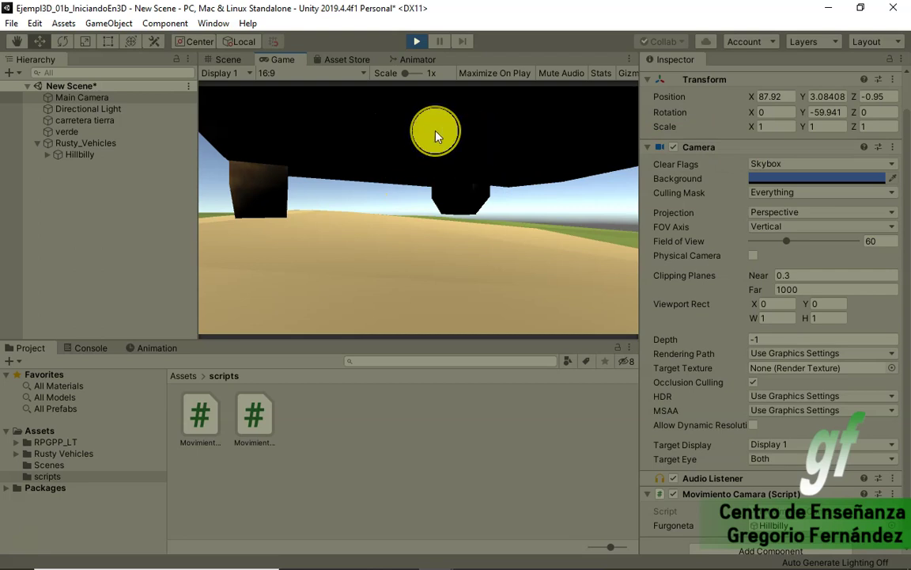
key(Left)
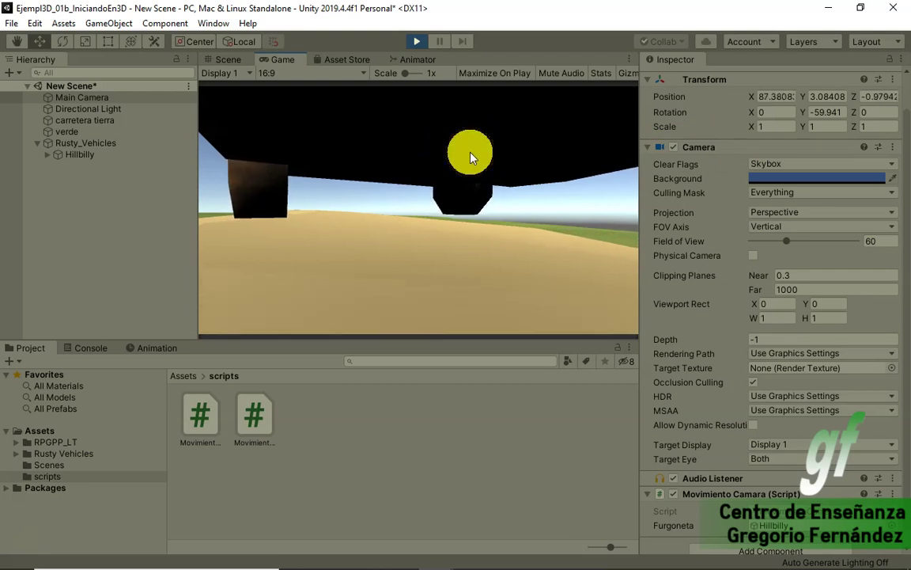
key(Right)
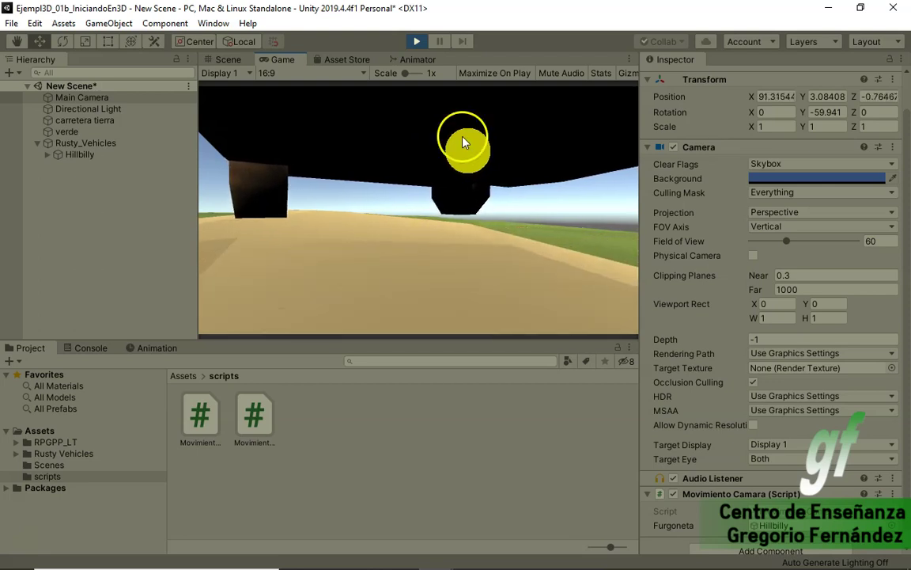
click(417, 41)
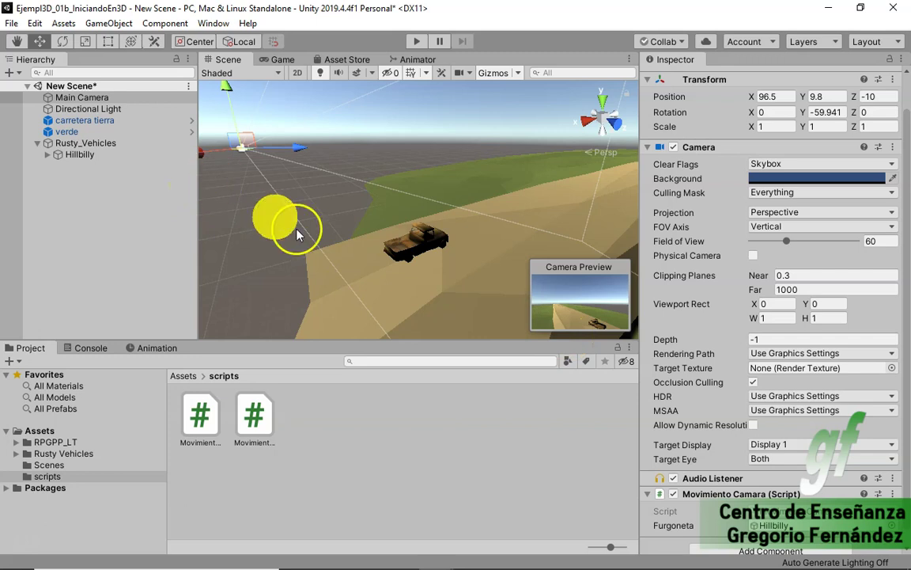
key(alt)
- Add public Vector3 deplazamiento; below the furgoneta field, then return to Unity
key(alt+Tab)
click(338, 213)
key(Return)
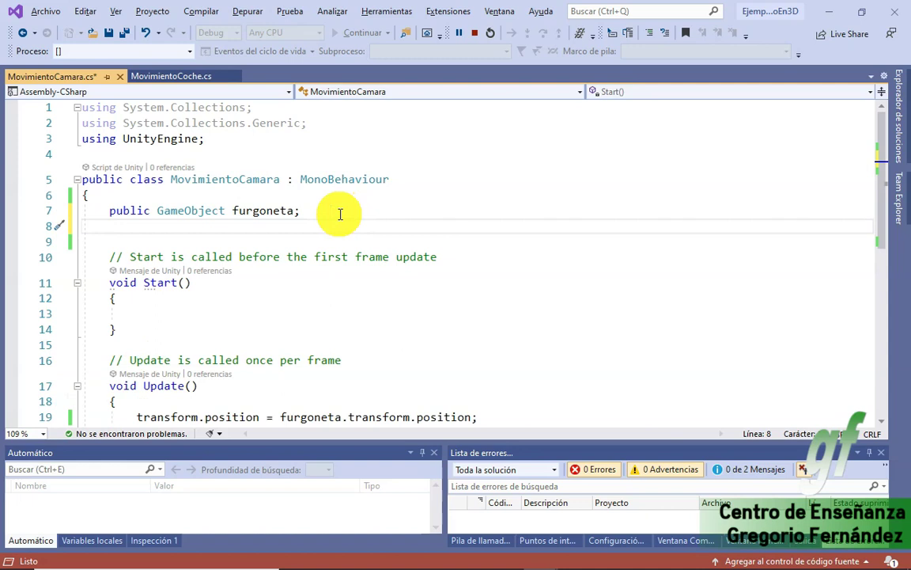
text(public)
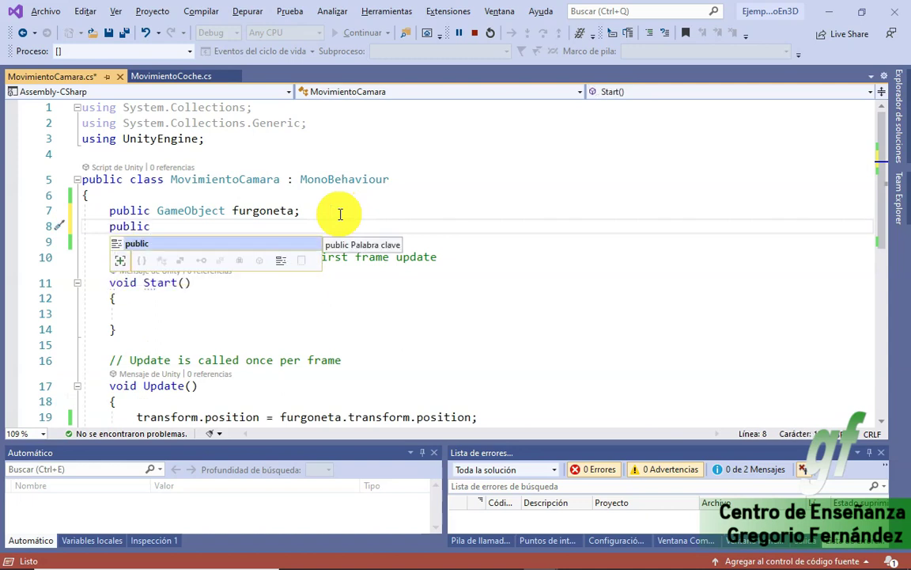
text( G)
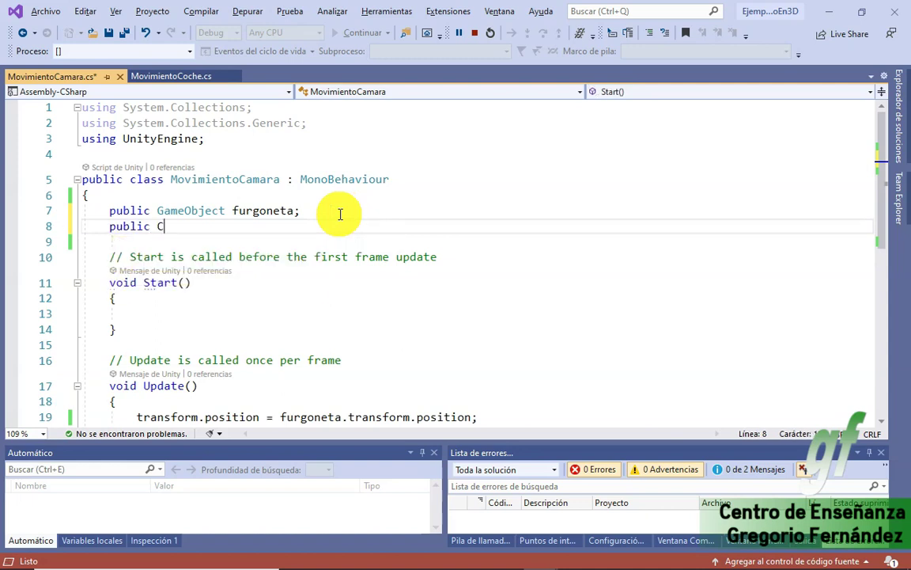
text(a)
key(BackSpace)
key(BackSpace)
text(Vector3)
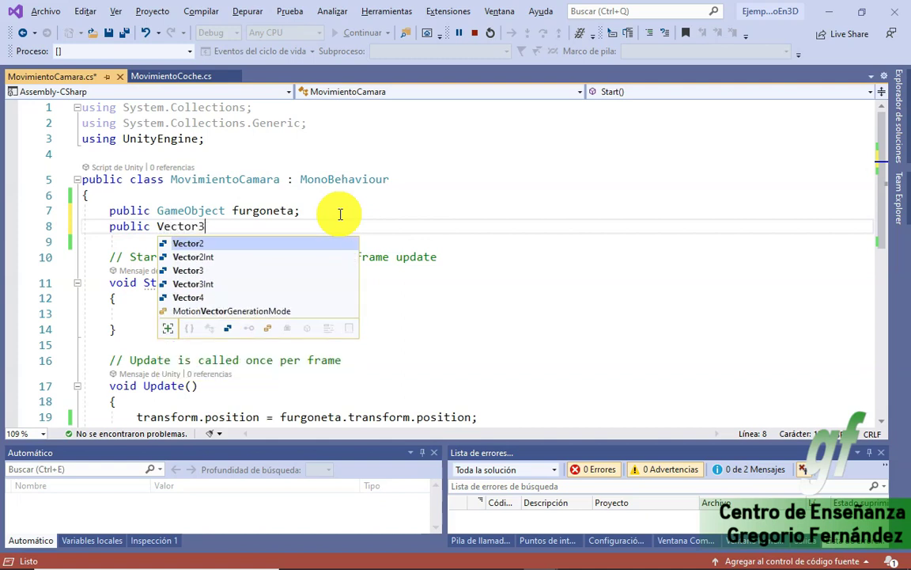
text( depla)
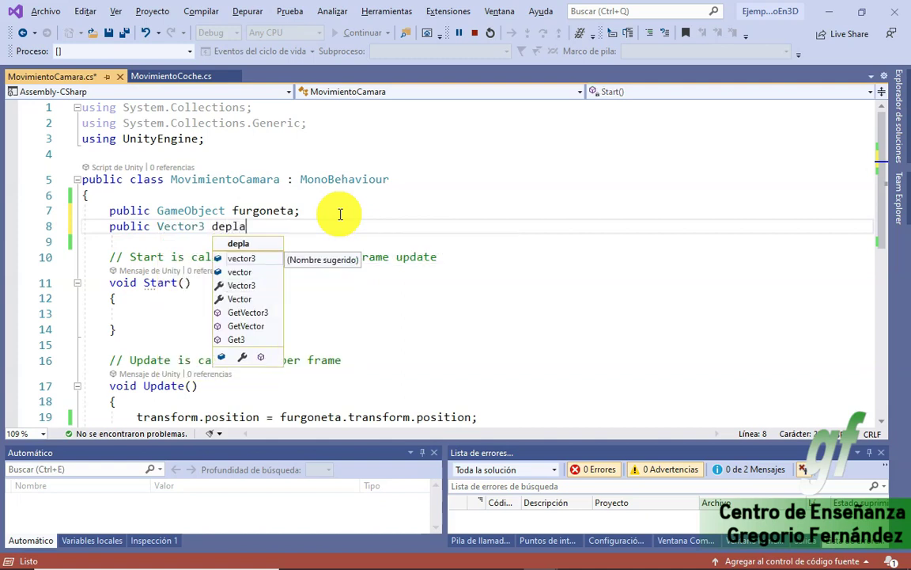
text(zamiento;)
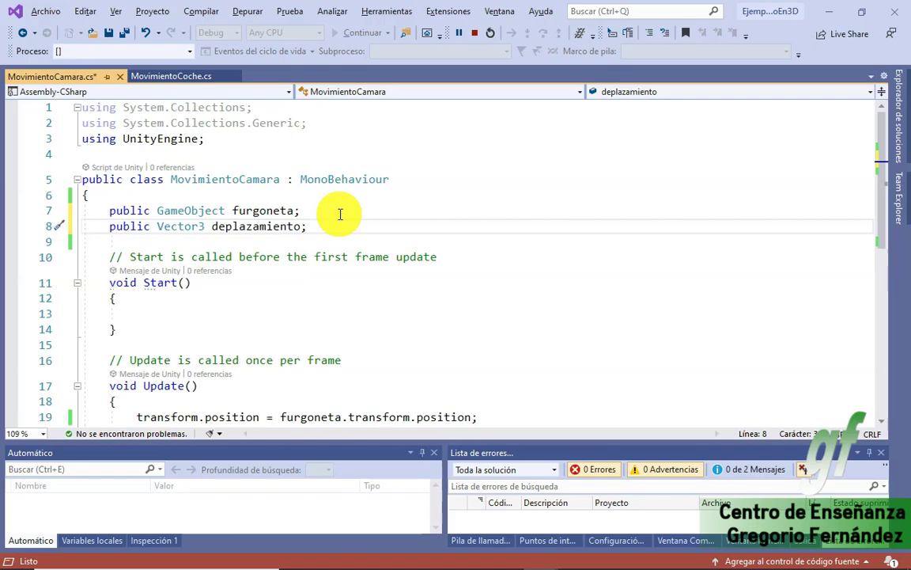
key(alt+Tab)
key(alt+Tab)
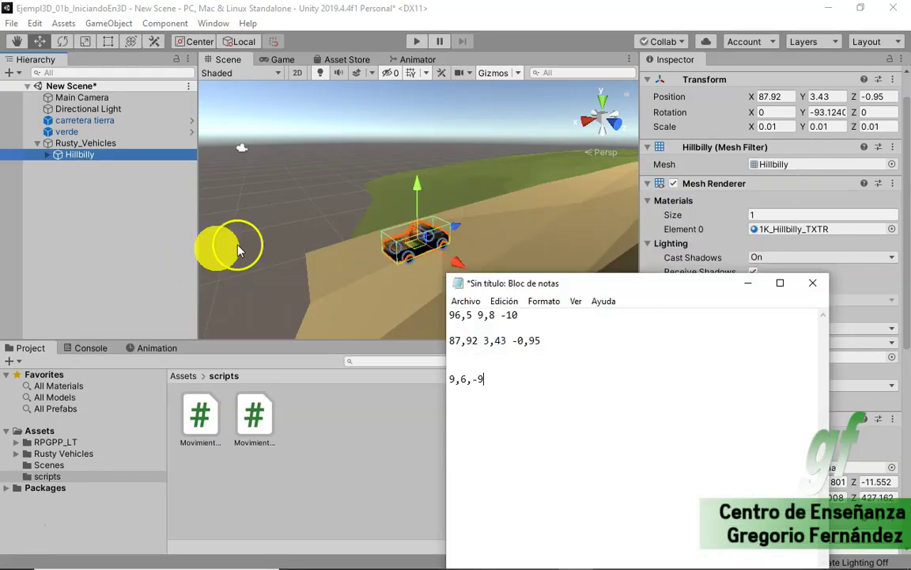
- Compare Main Camera and Hillbilly positions with the Notepad coordinates and highlight the 9,6,-9 offset
click(531, 313)
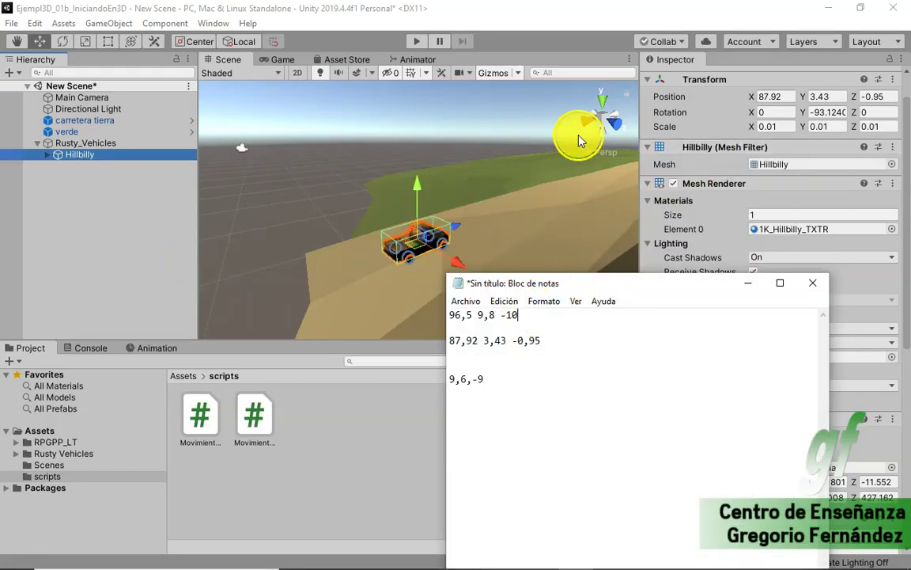
click(80, 98)
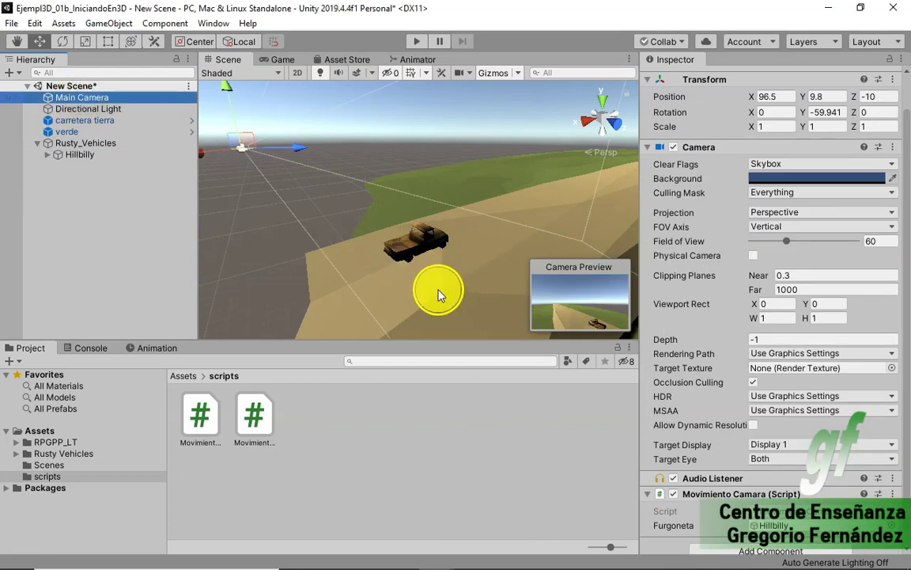
key(alt+Tab)
drag(519, 314, 416, 309)
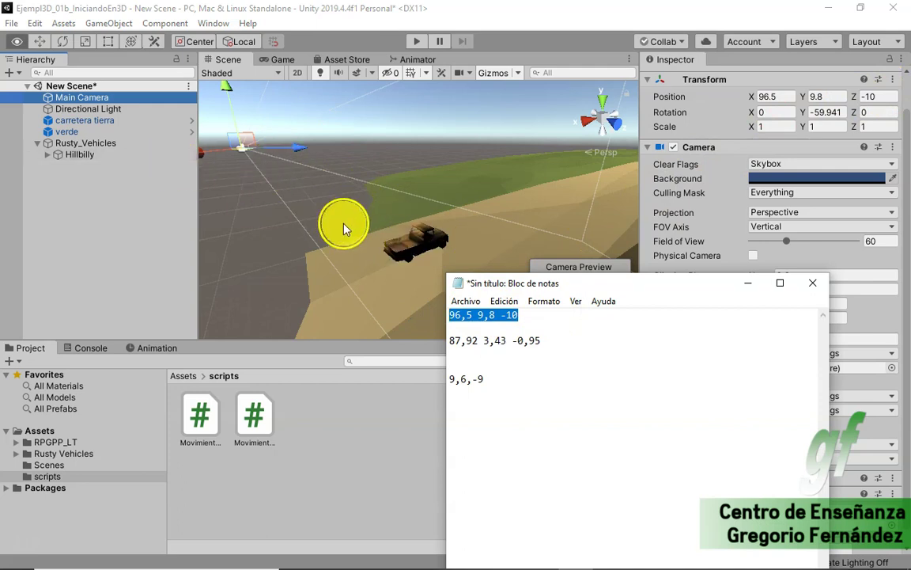
click(79, 154)
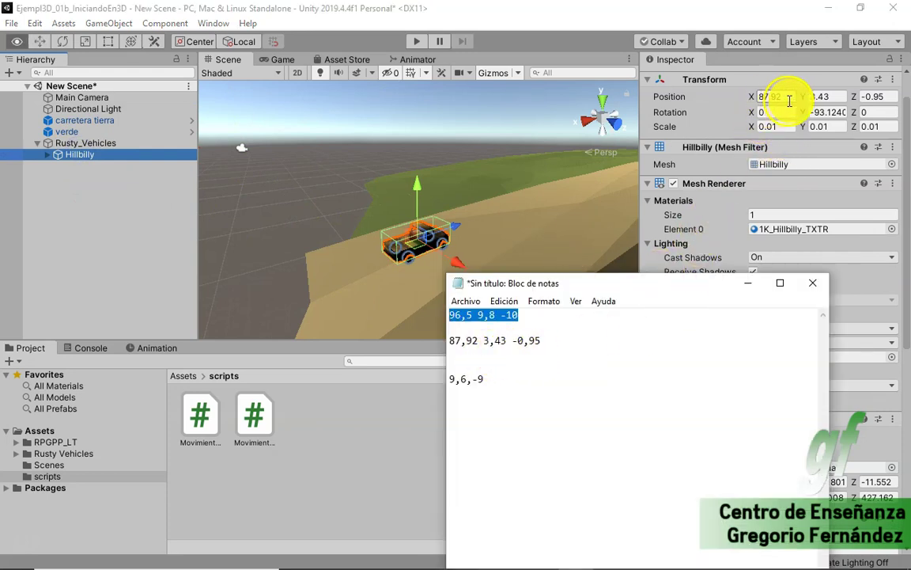
drag(551, 339, 431, 315)
click(529, 317)
text(Coche)
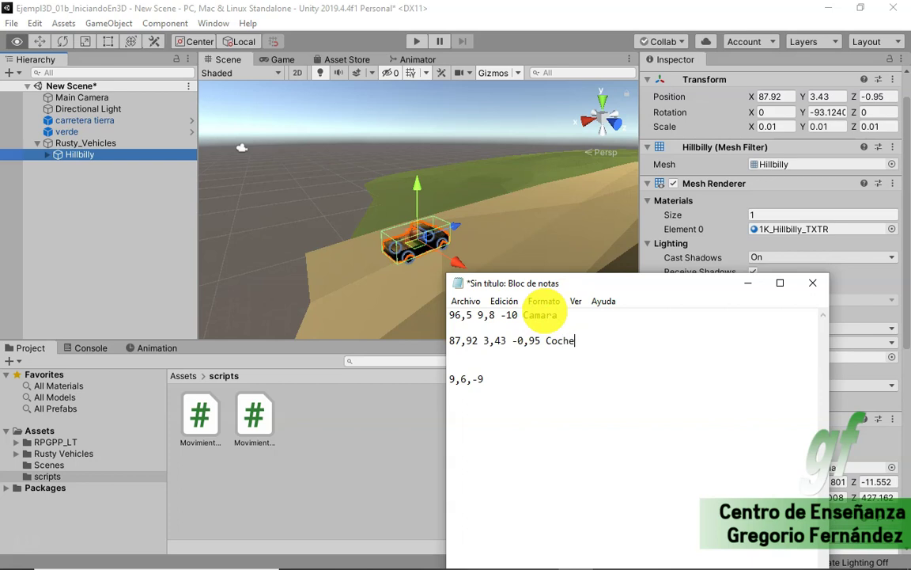
click(477, 382)
drag(473, 380, 446, 378)
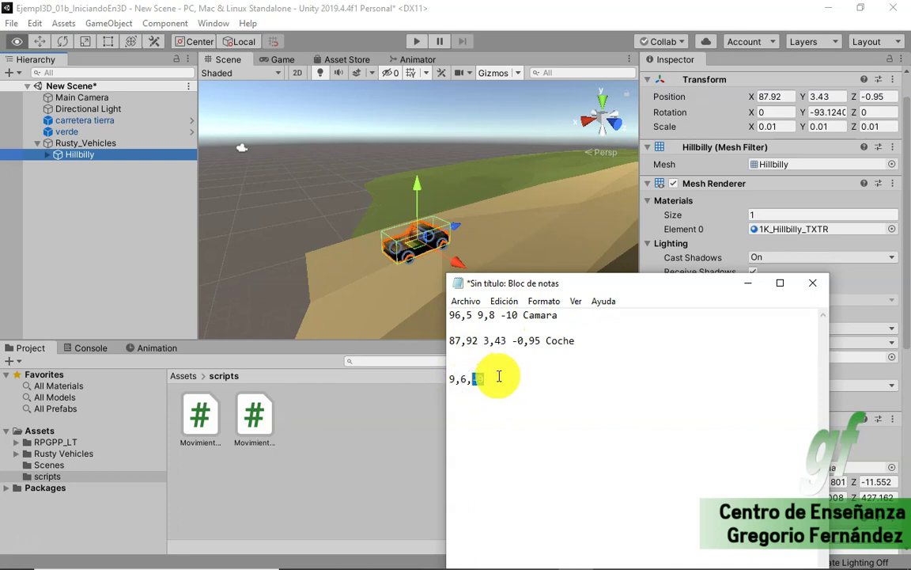
key(alt+Tab)
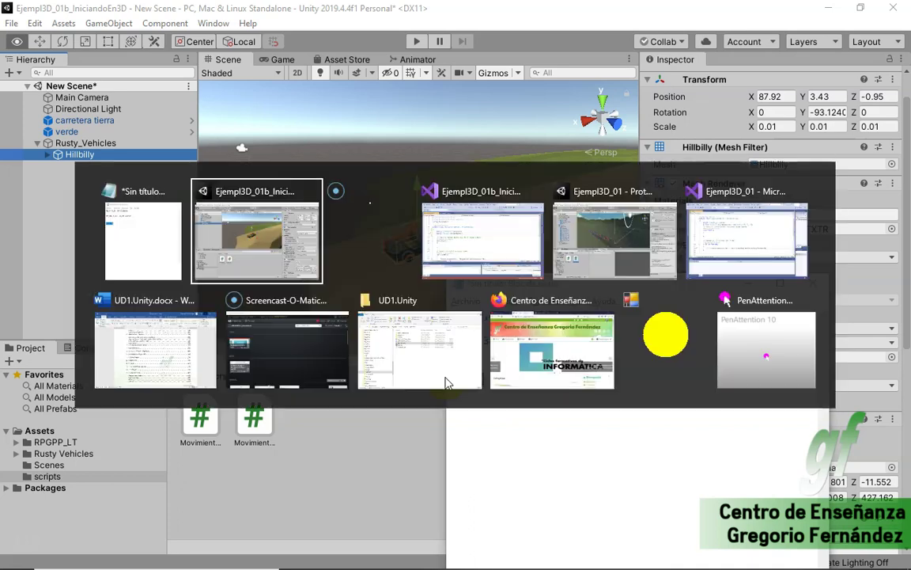
- In Start, write desplazamiento = new Vector3(9, 6, -9);
key(alt+Tab)
key(Down)
key(Down)
key(Down)
key(Down)
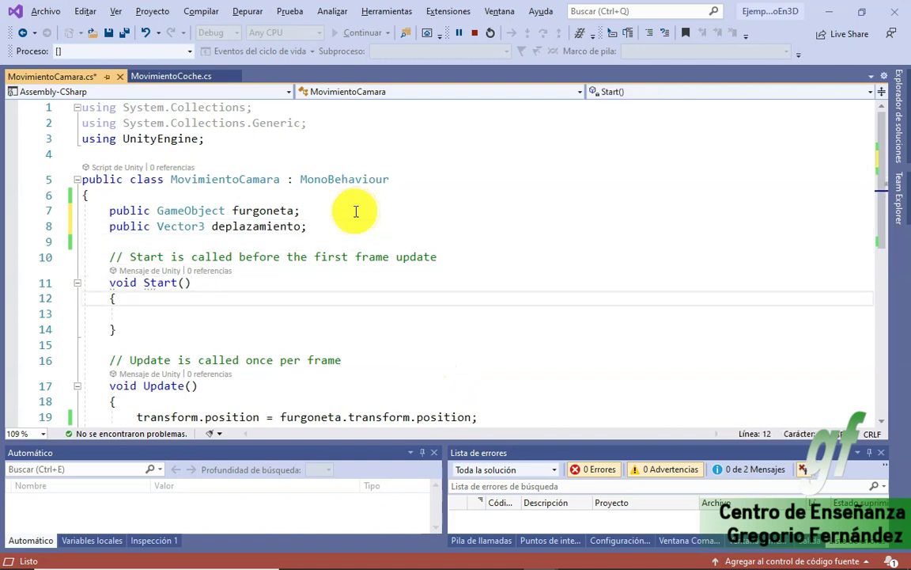
key(Down)
text(desplazamiento )
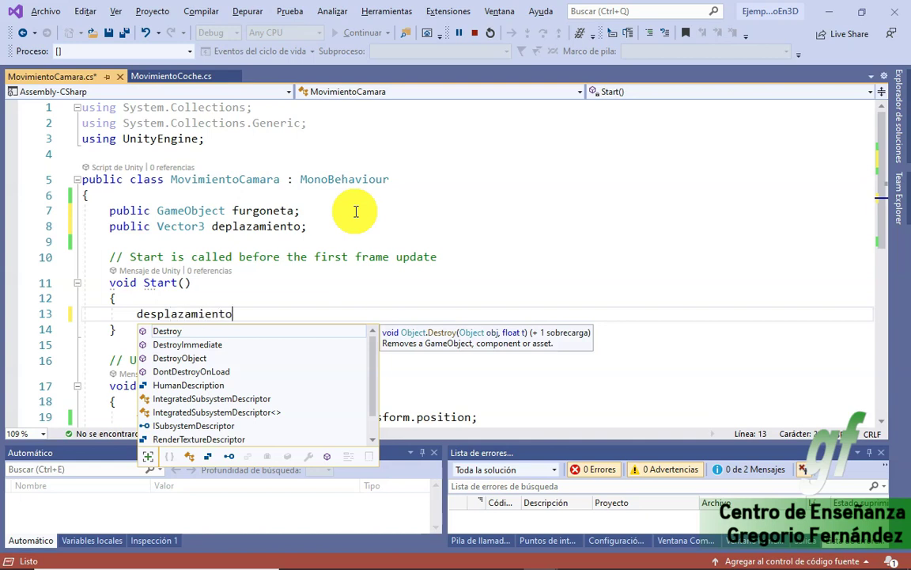
text(= new Vector)
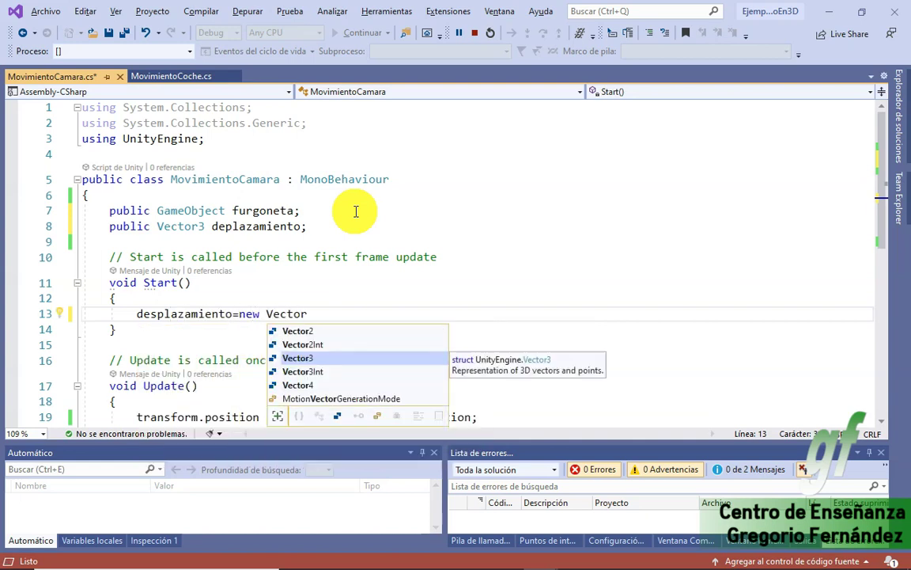
text(3(9, 6, -9);)
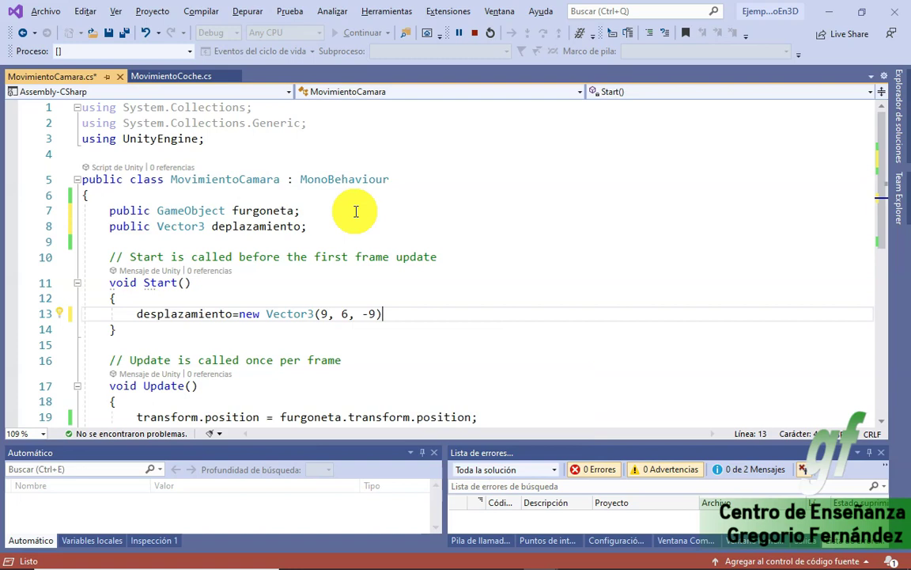
- Append + desplazamiento to furgoneta.transform.position in Update
click(474, 417)
text(+)
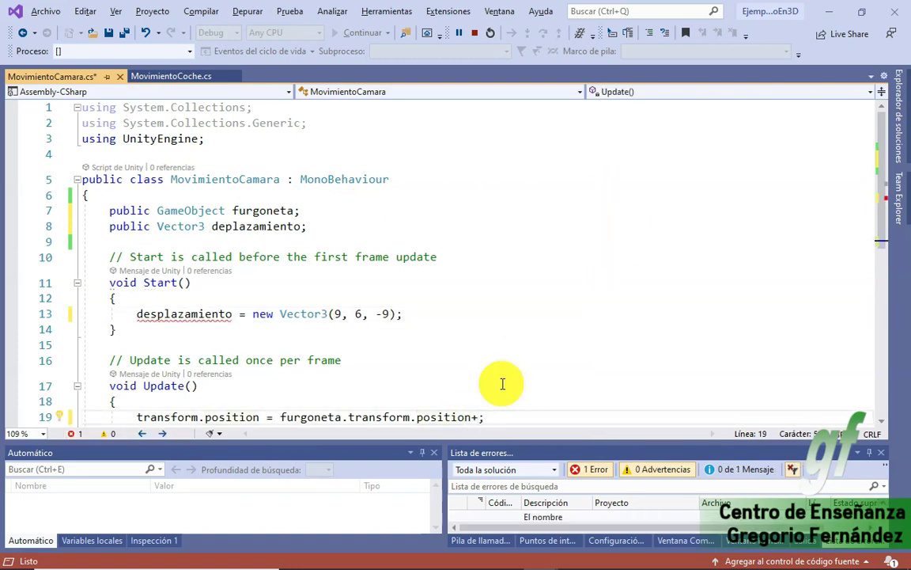
text(desp)
key(Tab)
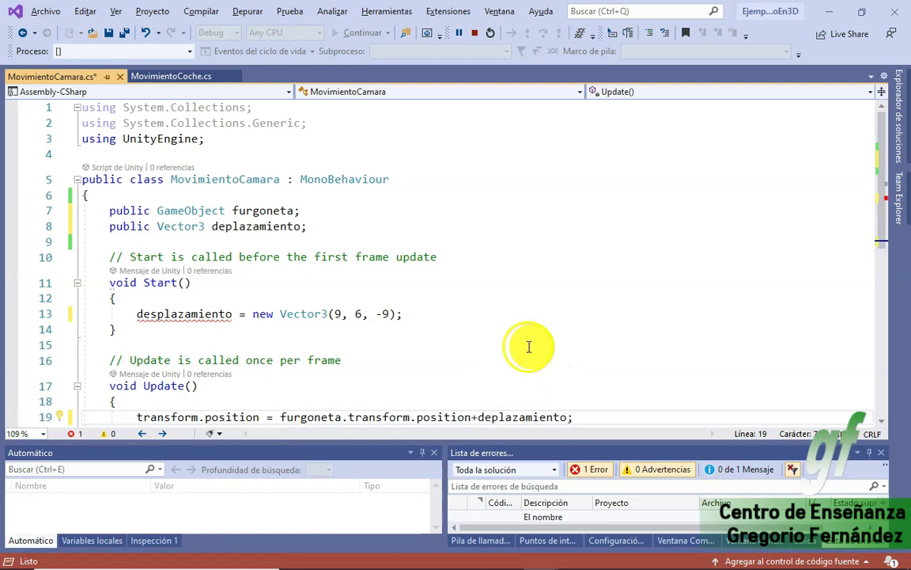
scroll(414, 299, down, 2)
scroll(318, 261, up, 1)
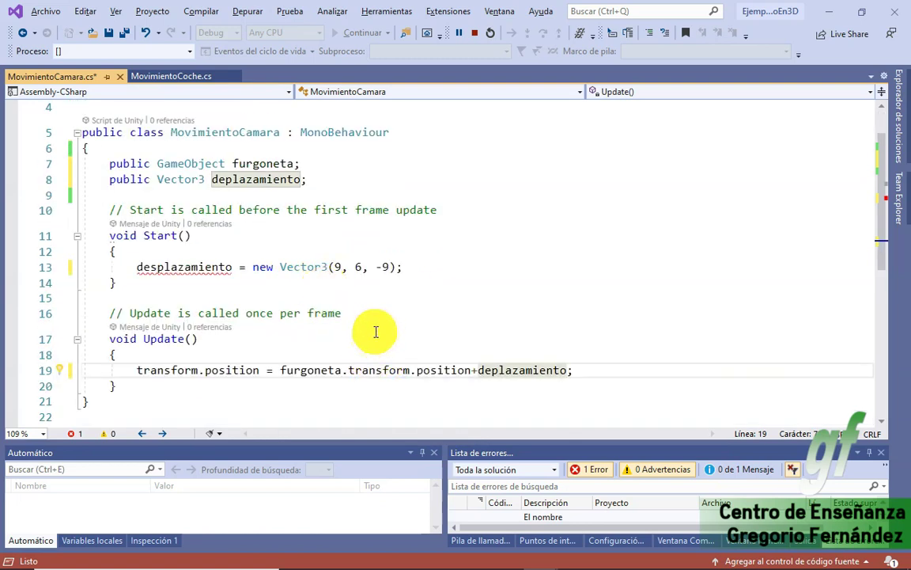
mouse_move(168, 267)
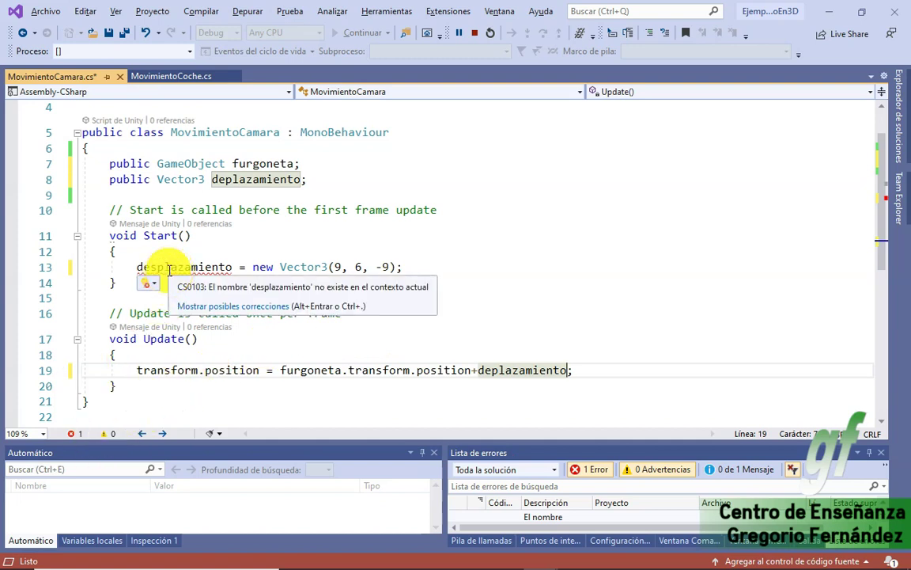
- Change the offset variable's access modifier from public to private
double_click(140, 179)
text(priva)
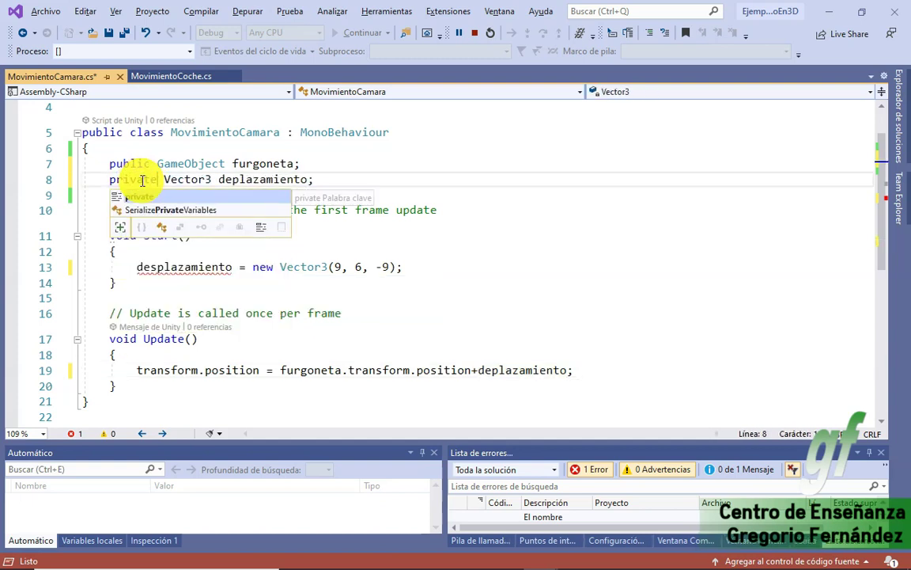
text(te)
key(Escape)
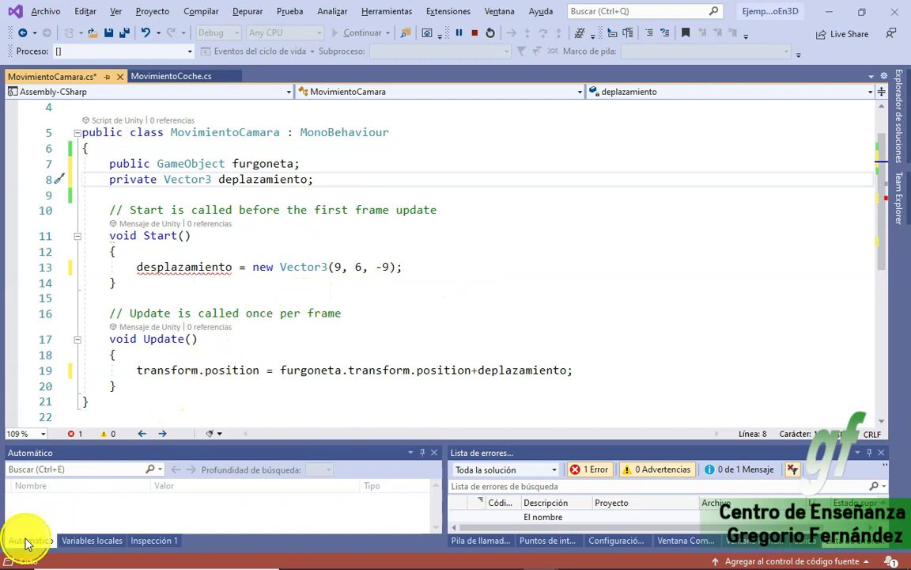
- Move the new Vector3(9, 6, -9) initializer from Start onto the offset declaration
drag(136, 266, 251, 269)
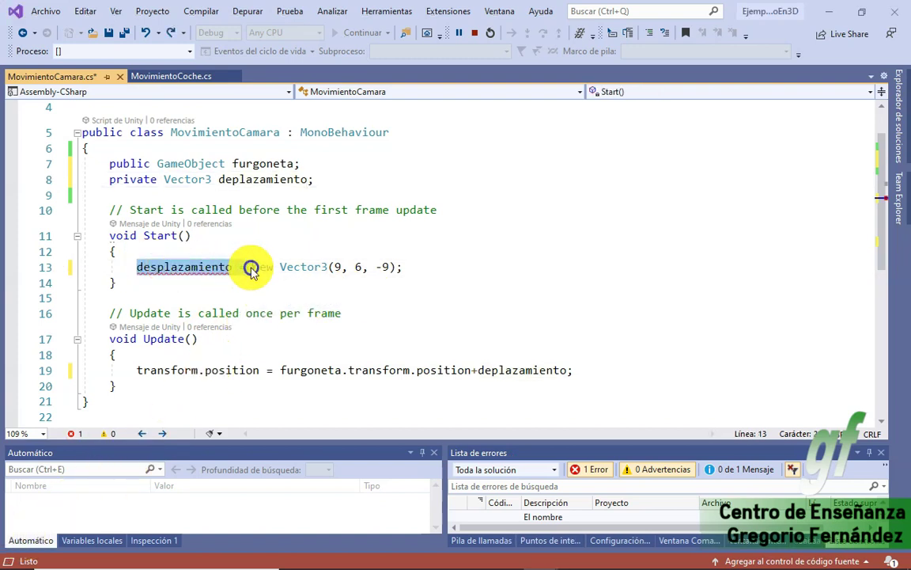
key(Delete)
key(shift+End)
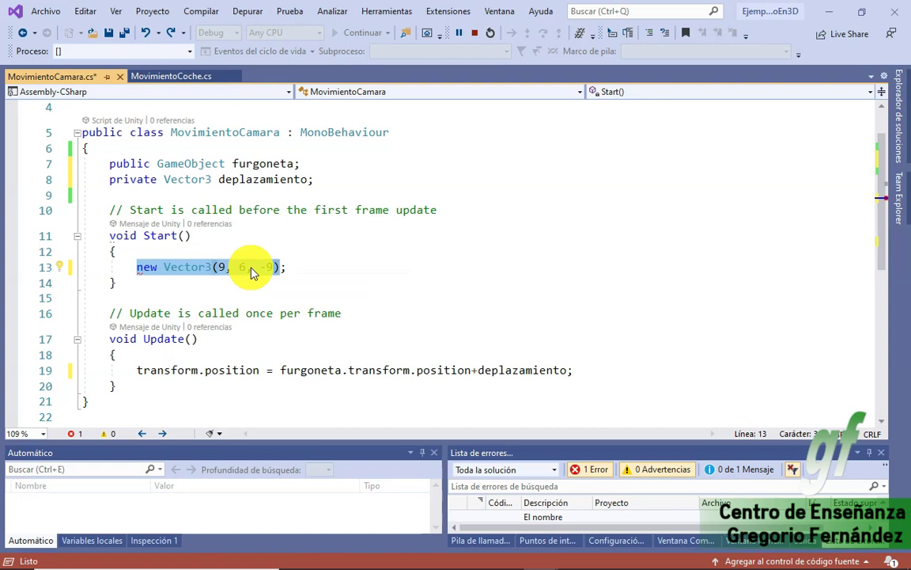
key(Delete)
key(Up)
key(Up)
key(Up)
key(Up)
key(Up)
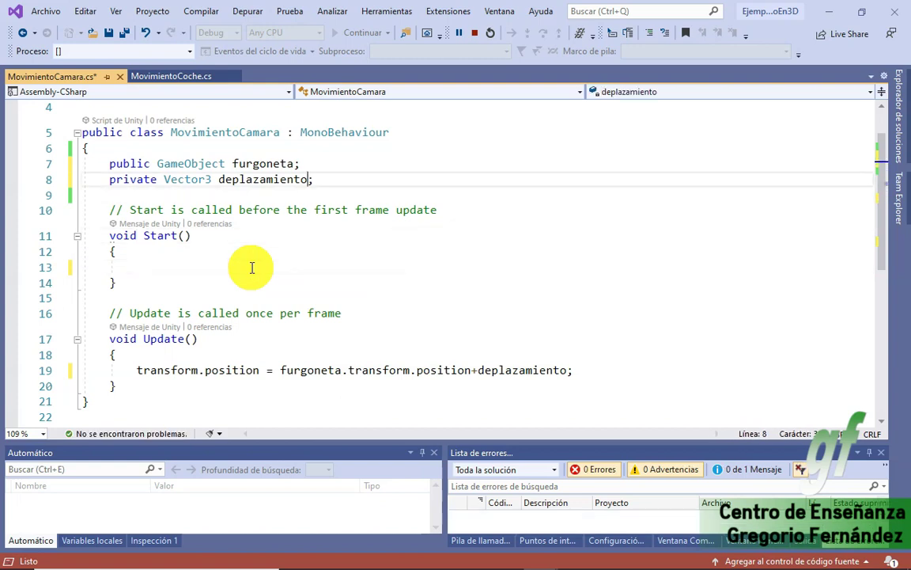
text(= new Vector3(9, 6, -9))
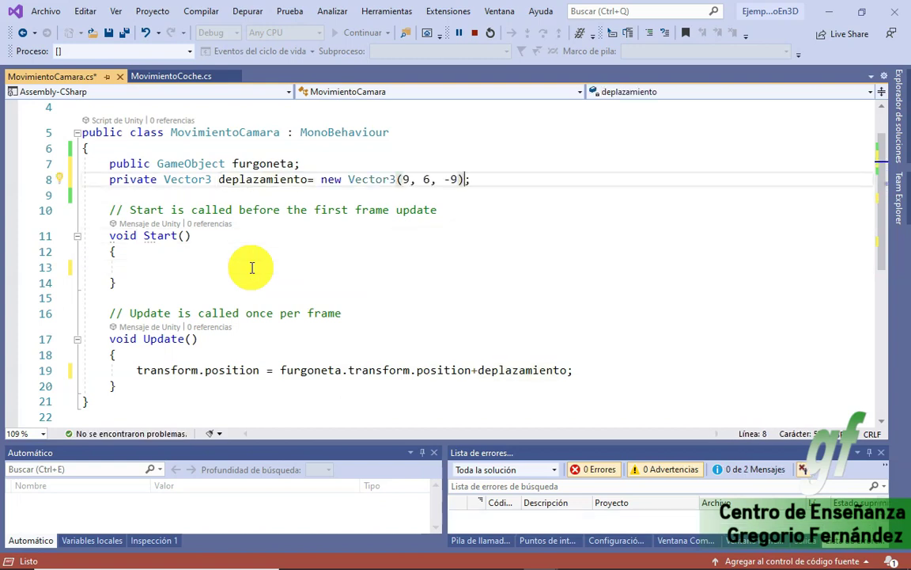
key(Down)
key(Down)
key(Down)
key(Down)
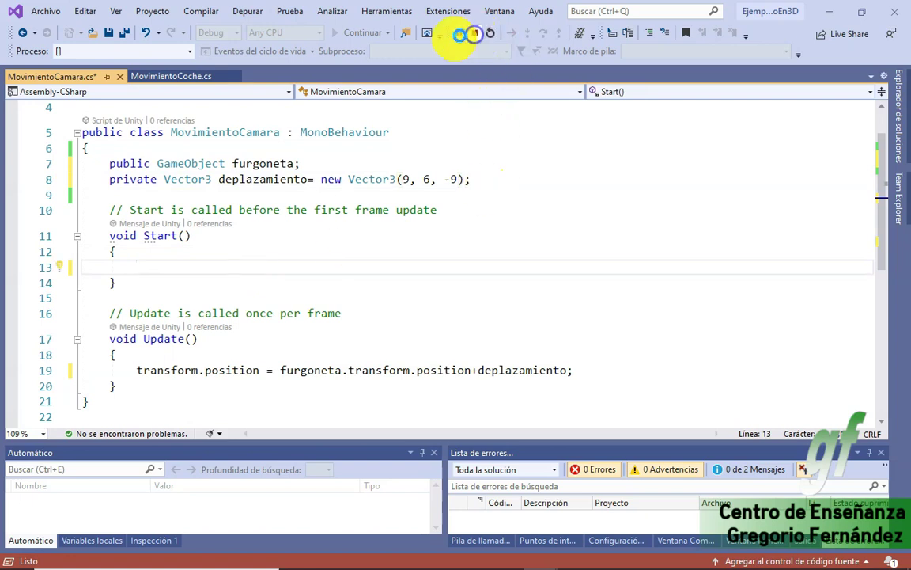
- Restart the debugging session attached to Unity and return to the Unity editor
click(474, 33)
click(356, 34)
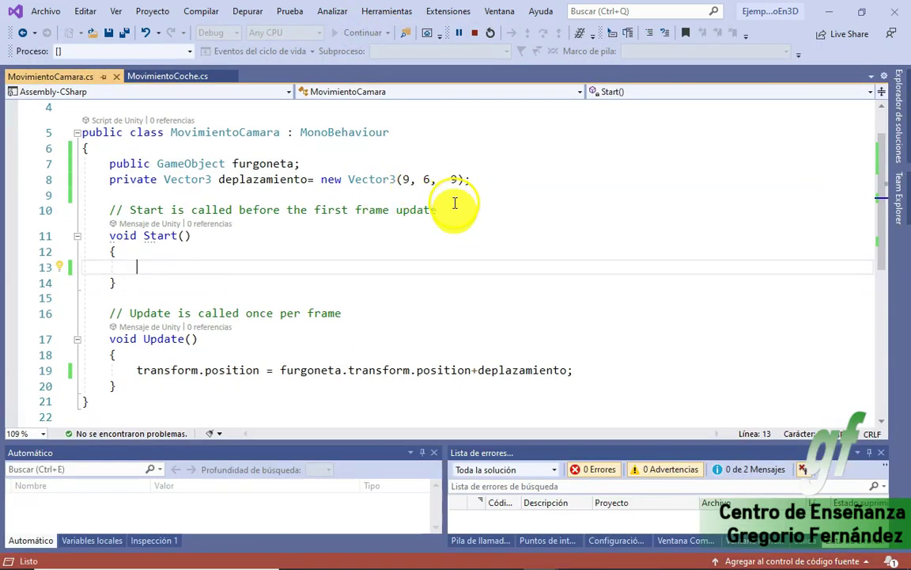
key(alt+Tab)
key(alt+Tab)
key(alt+Tab)
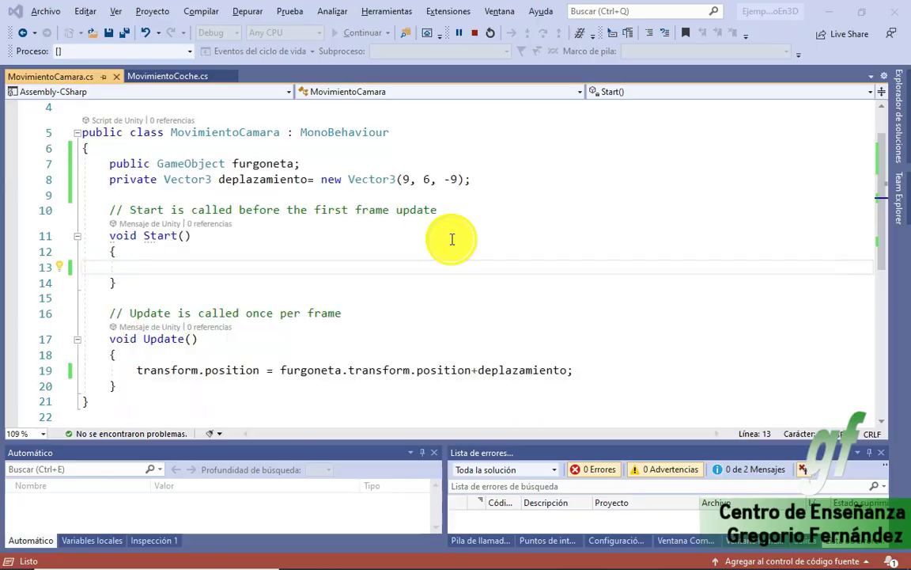
- Play the scene and watch the camera trail the Hillbilly truck, then stop
click(416, 45)
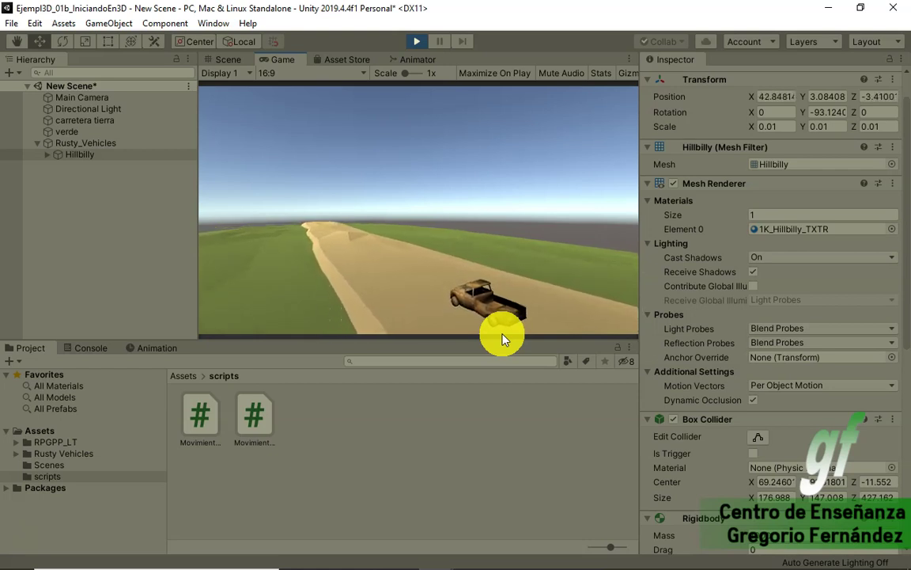
click(414, 41)
- Set the Hillbilly truck's Velocidad to 10 in the Movimiento Coche component
click(84, 159)
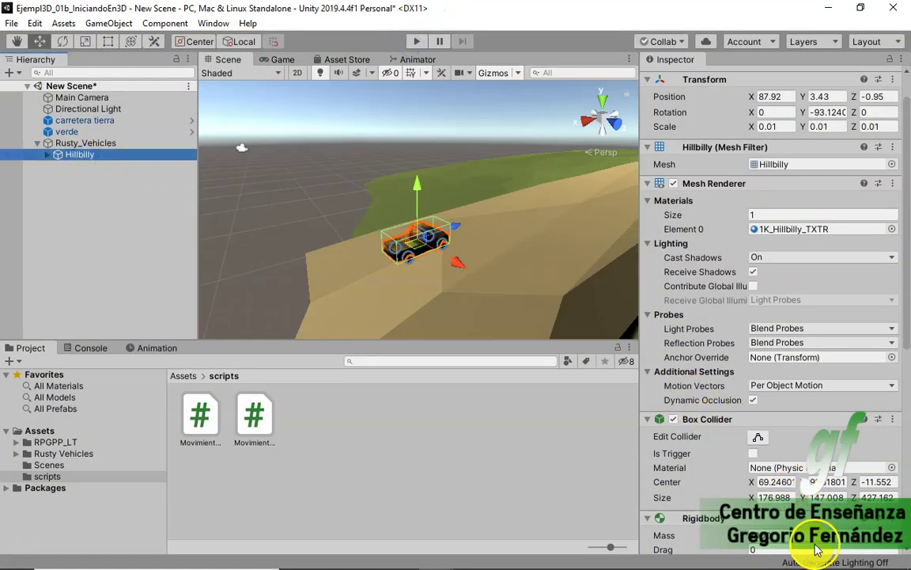
scroll(771, 472, down, 5)
click(779, 451)
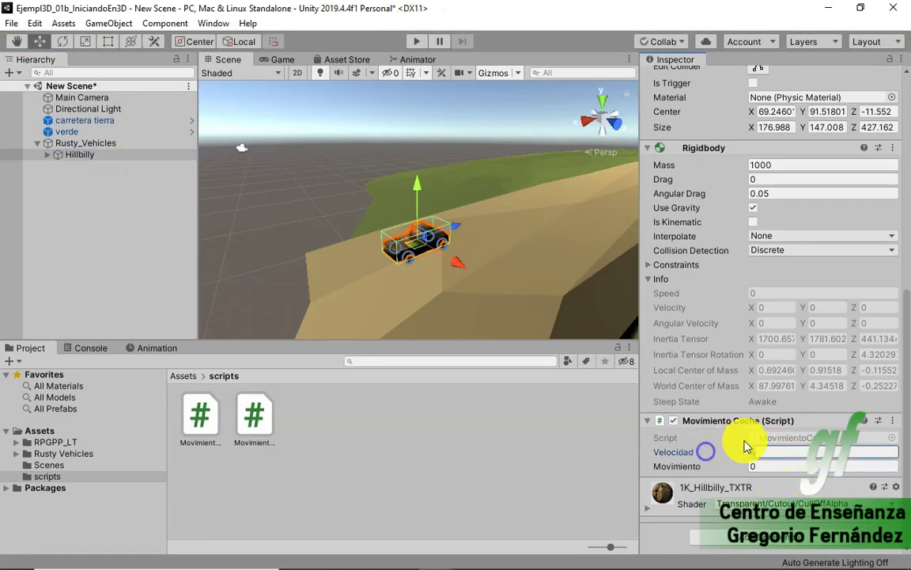
text(5)
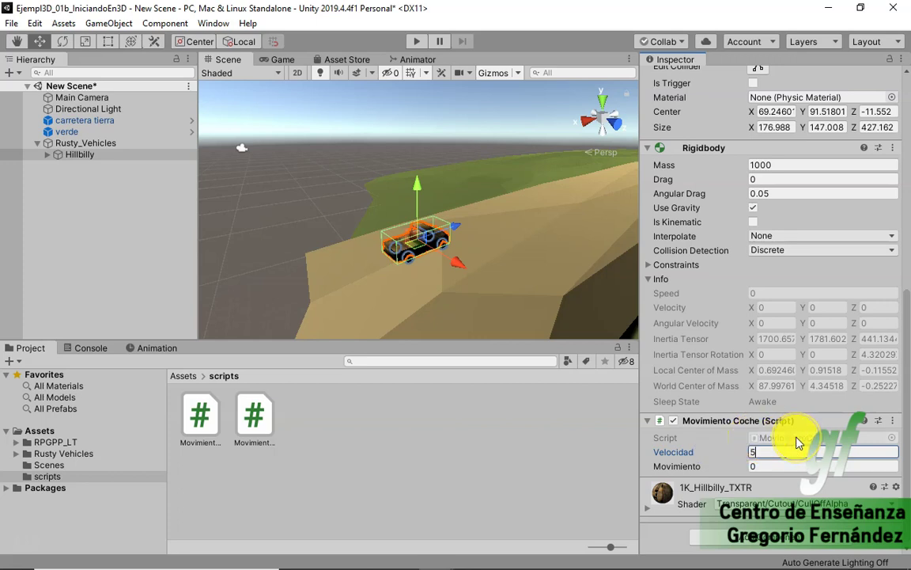
key(Tab)
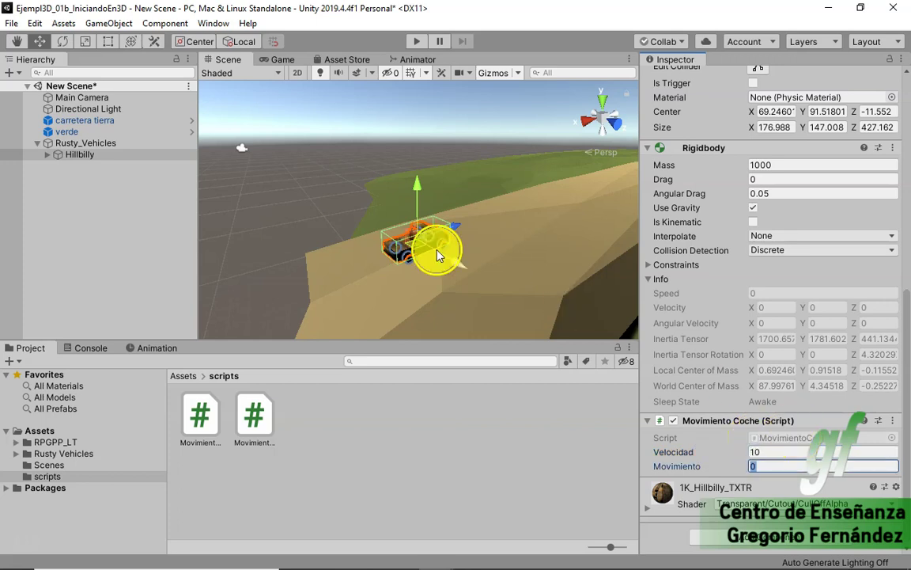
- Test-run the scene with the faster truck, stop it, and run it once more
click(416, 46)
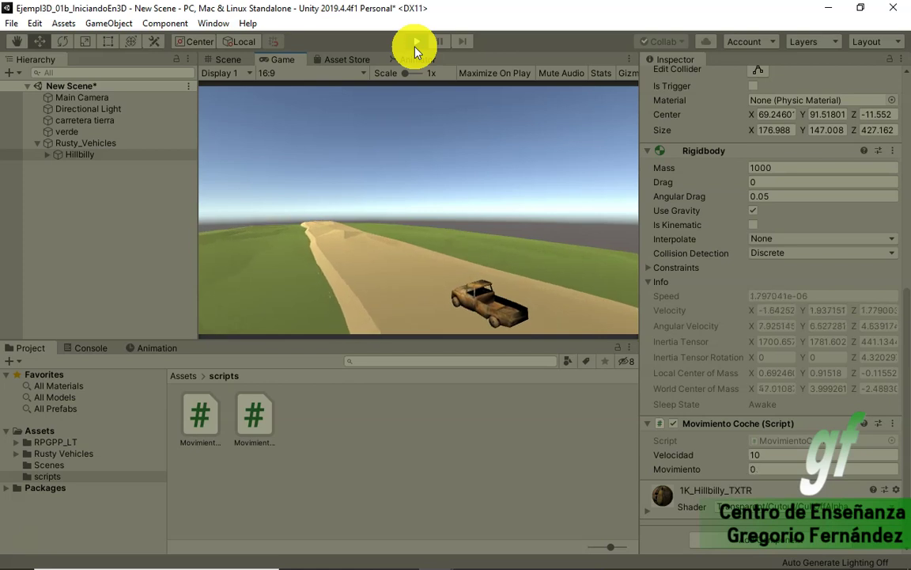
click(415, 44)
mouse_move(19, 556)
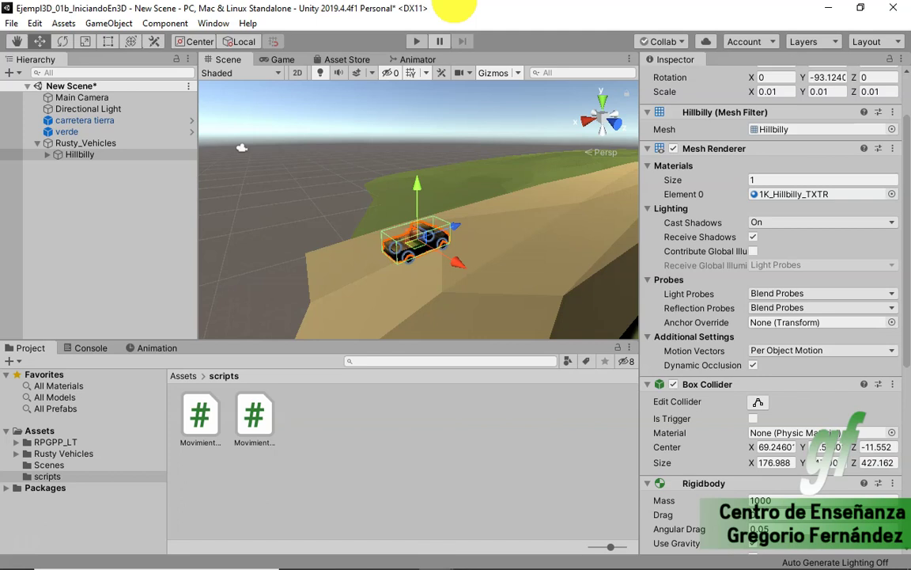
click(416, 41)
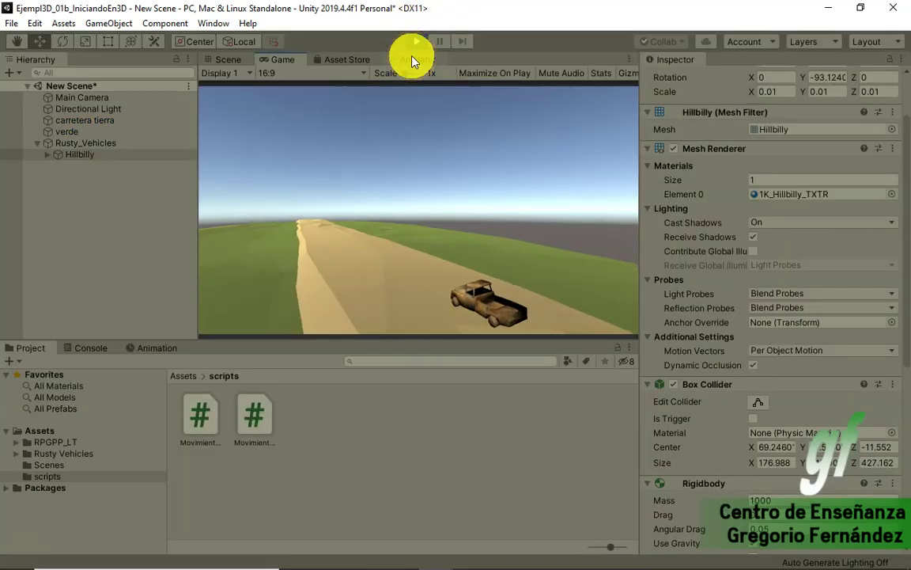
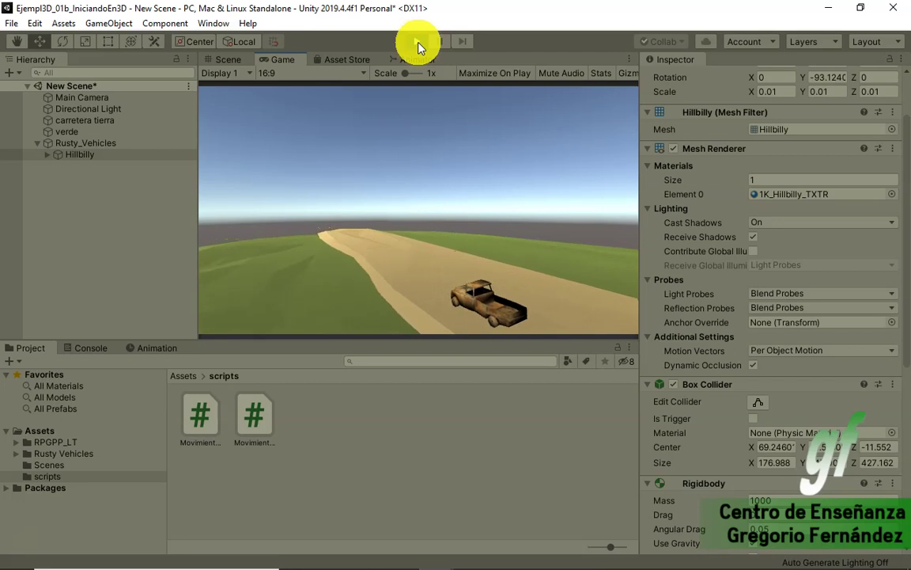
- Exit Play mode so the Scene view shows the Hillbilly truck on the dirt road
click(417, 42)
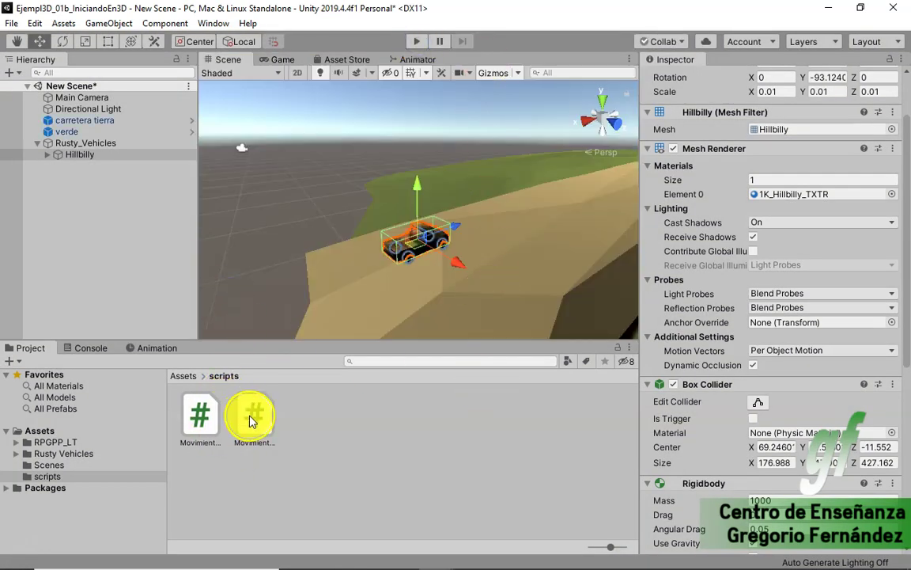
- Compare the Update methods of the camera script and the car movement script
key(alt+Tab)
key(Tab)
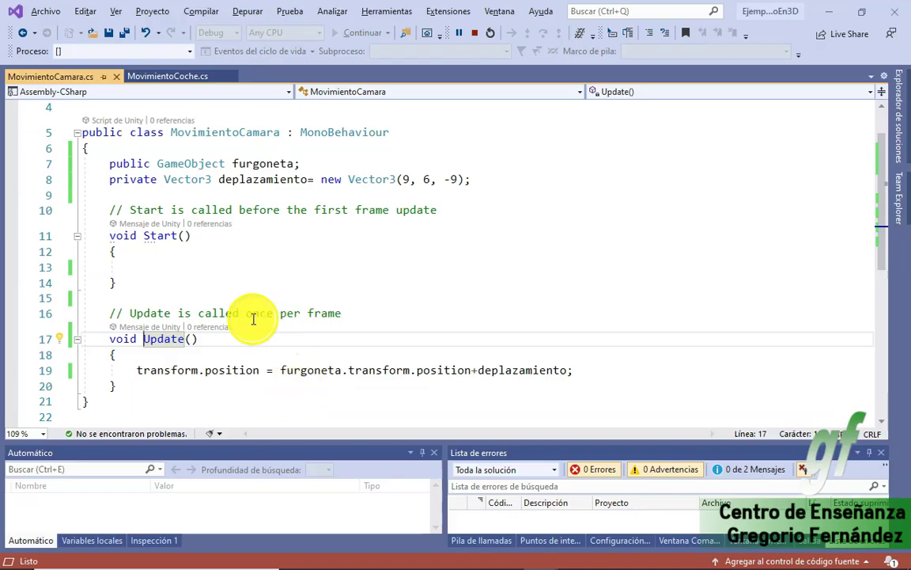
drag(106, 339, 149, 384)
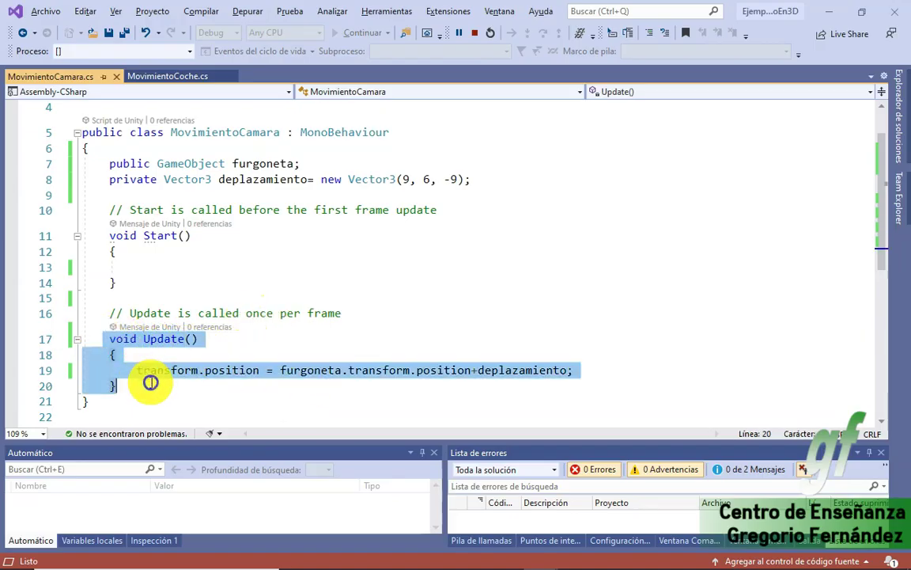
click(162, 76)
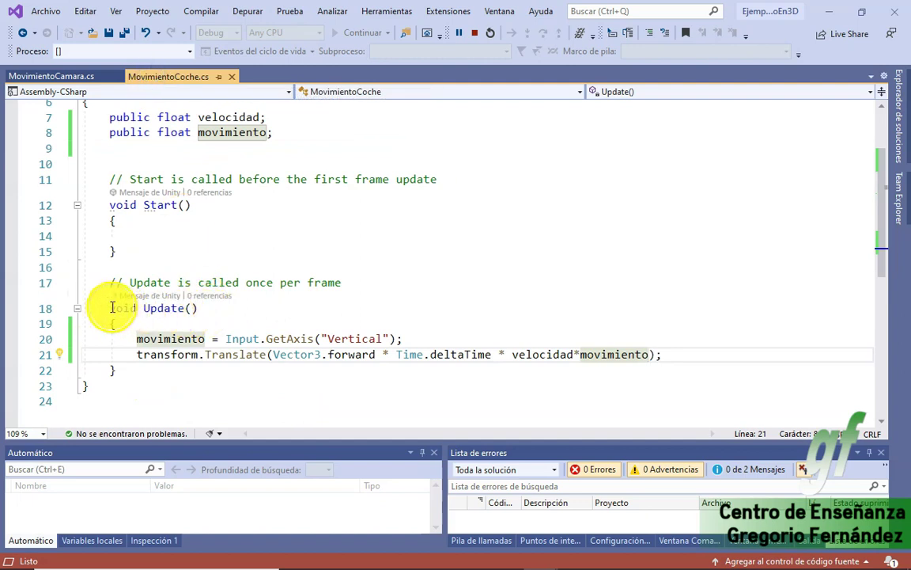
drag(106, 308, 159, 371)
click(229, 339)
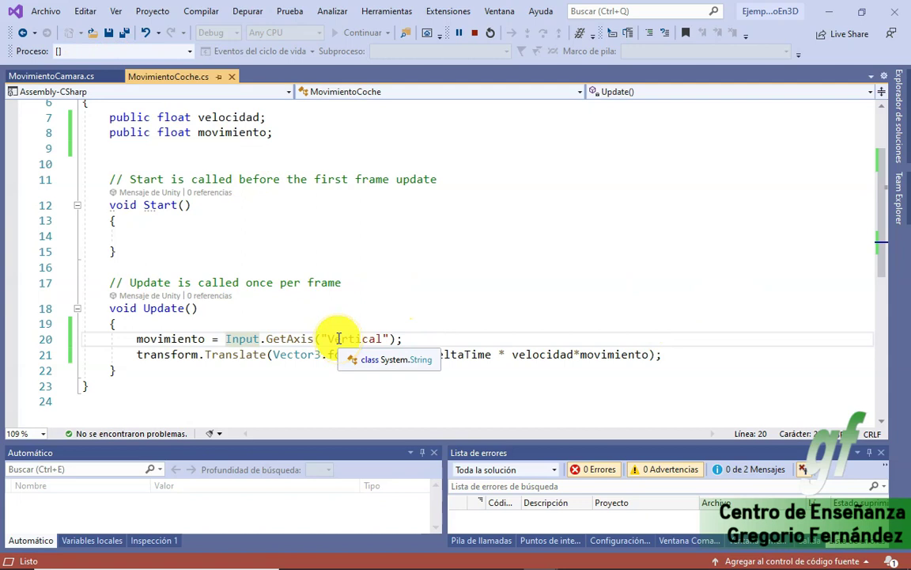
click(64, 77)
click(350, 354)
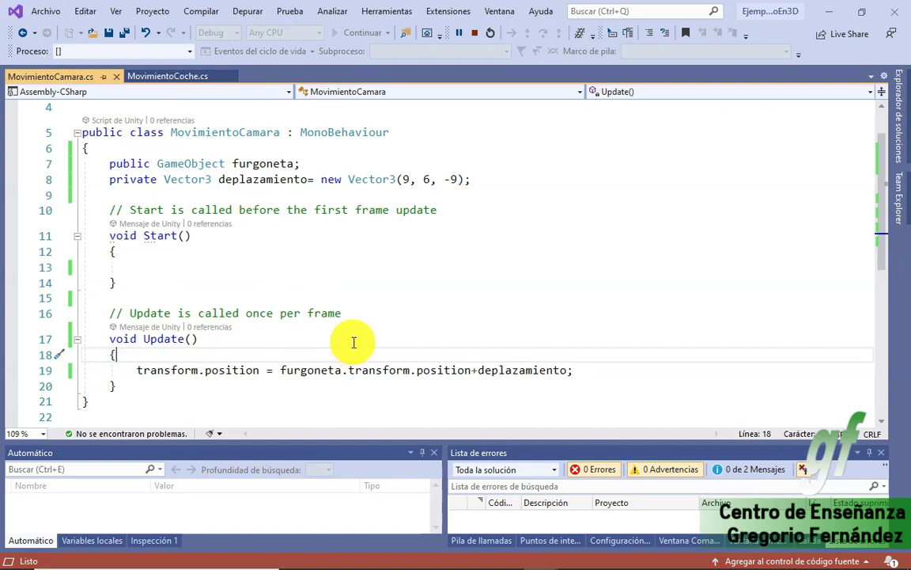
key(Down)
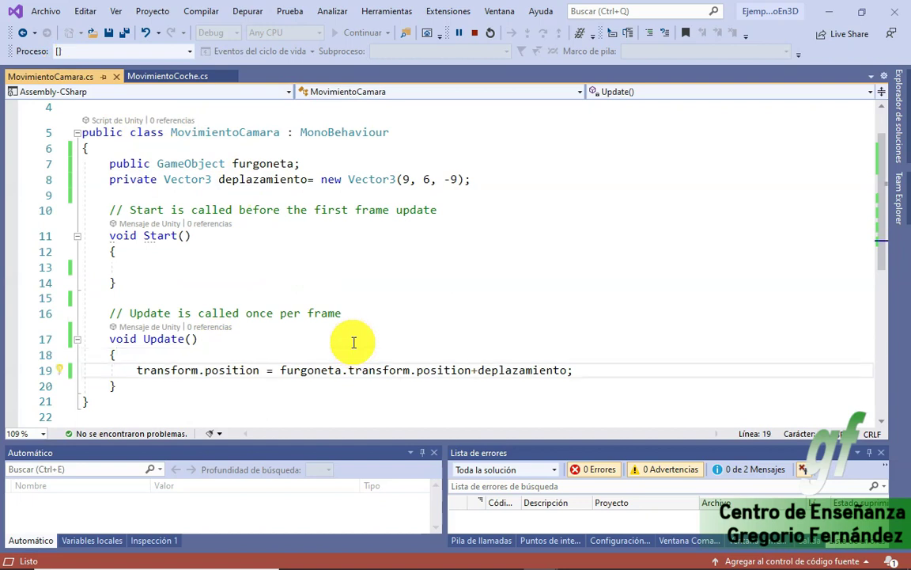
key(Up)
key(Up)
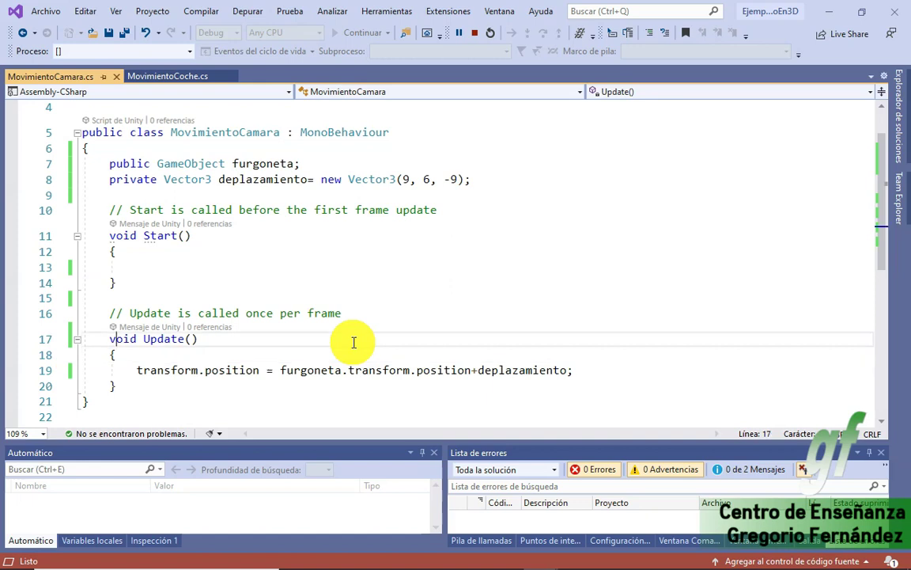
- Rename the camera script's Update method to LateUpdate, keeping the (9, 6, -9) offset
text(Late)
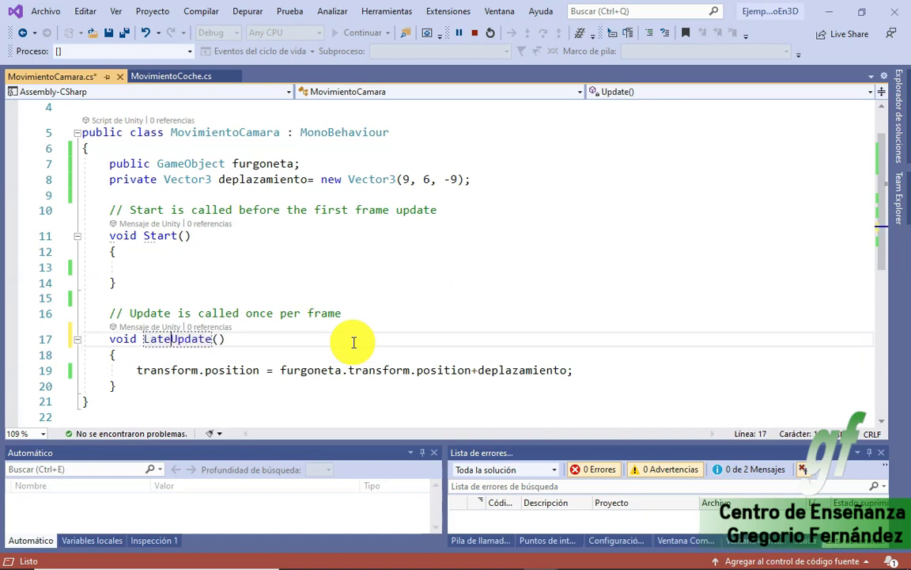
double_click(195, 339)
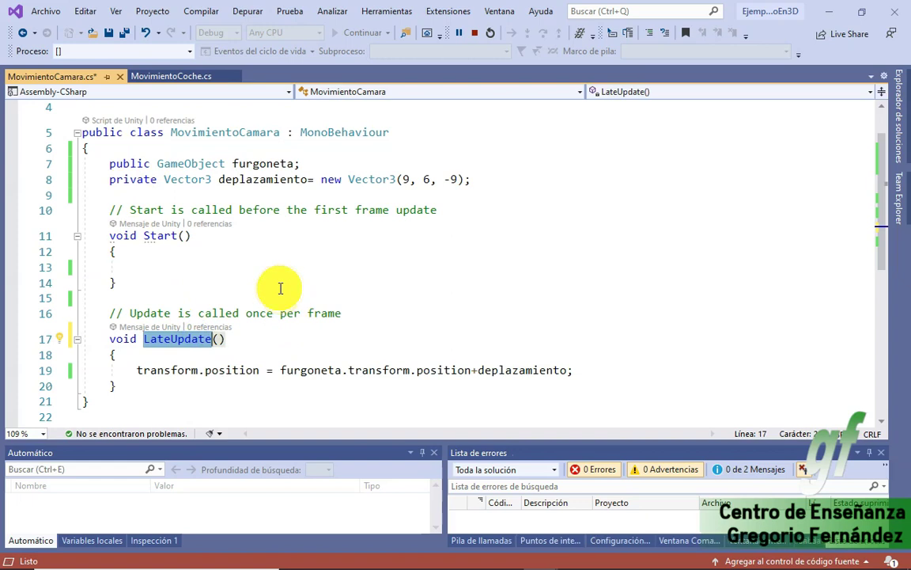
click(157, 77)
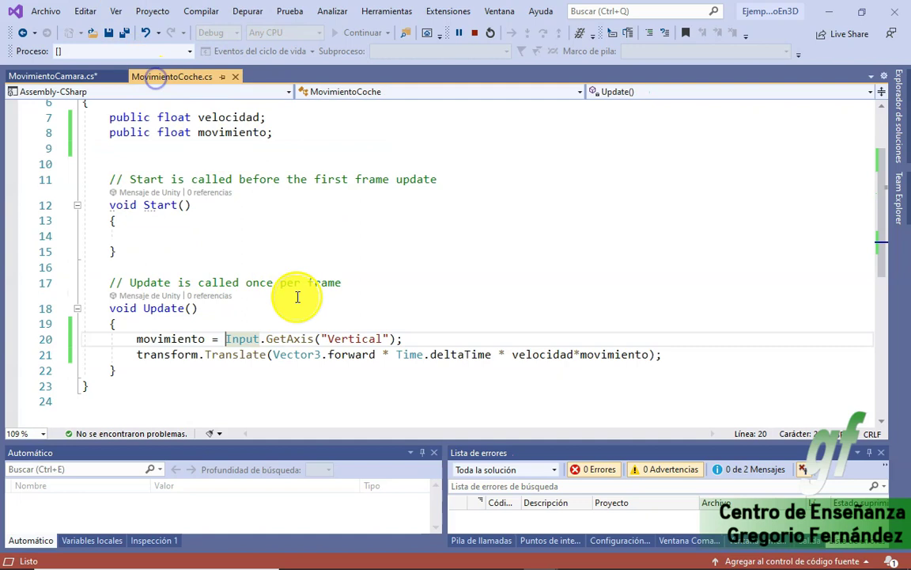
mouse_move(123, 317)
mouse_down()
mouse_move(238, 378)
mouse_move(473, 370)
mouse_up()
click(87, 76)
double_click(519, 369)
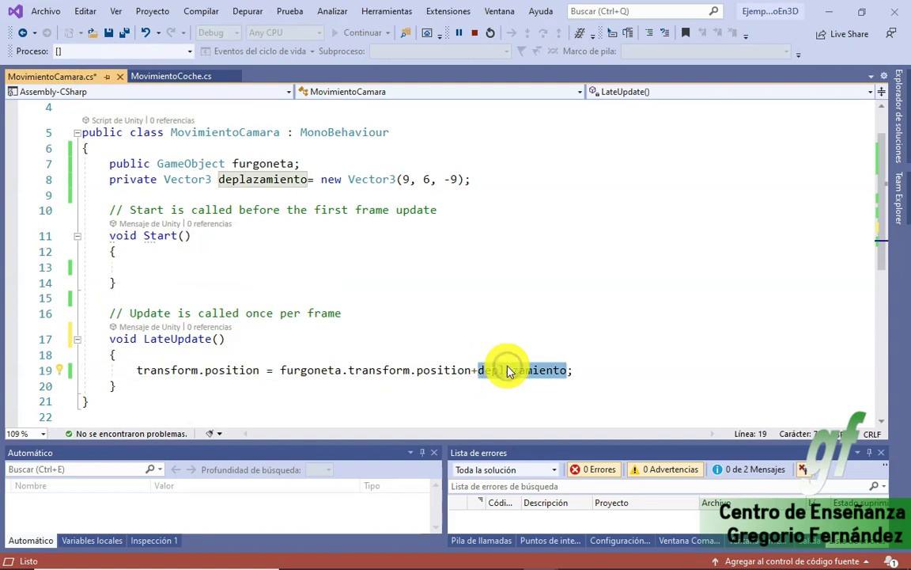
drag(316, 180, 477, 182)
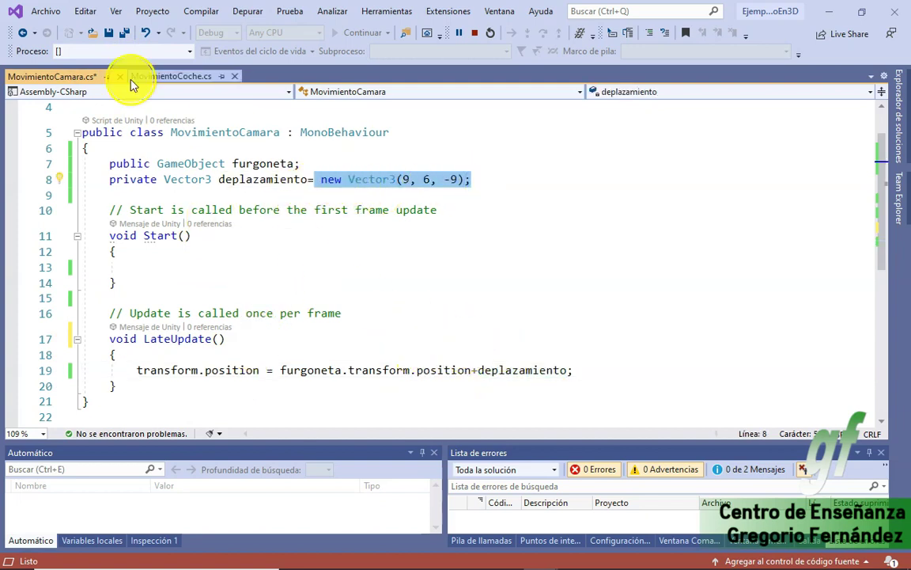
- Stop debugging, reattach Visual Studio to Unity, and return to the Unity editor
click(475, 32)
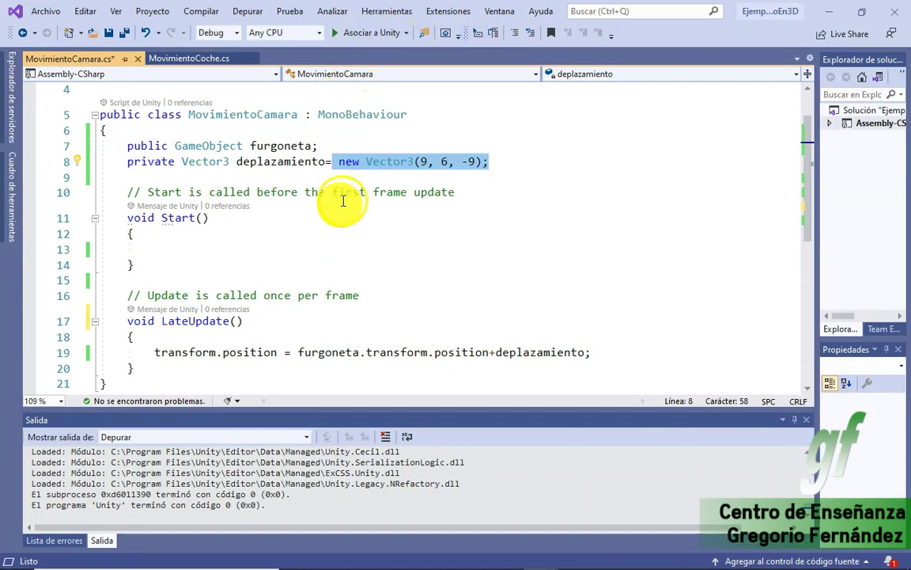
double_click(180, 321)
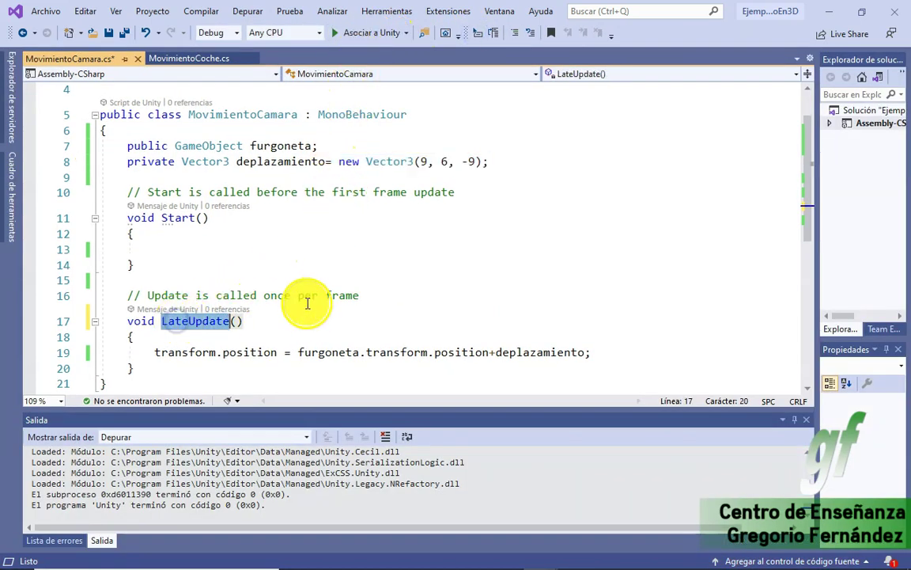
click(365, 32)
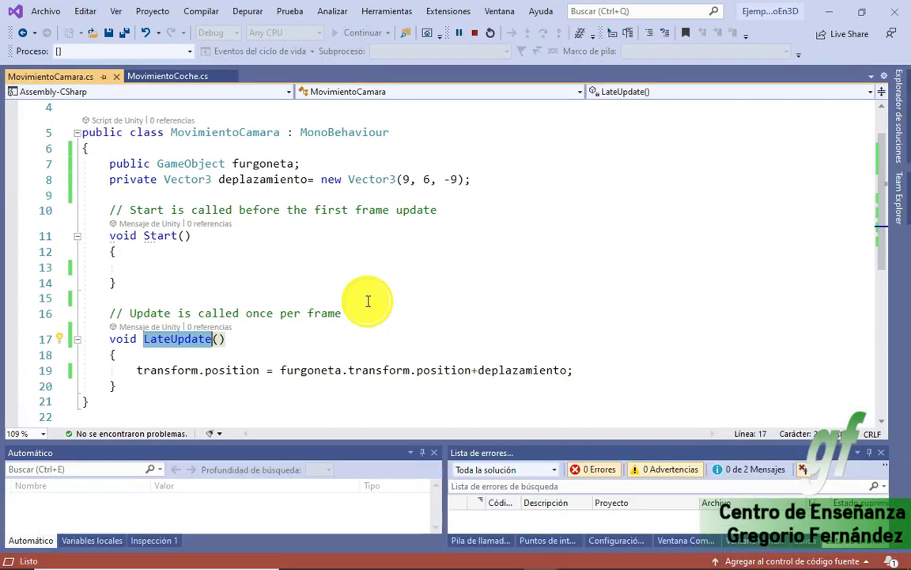
key(alt+Tab)
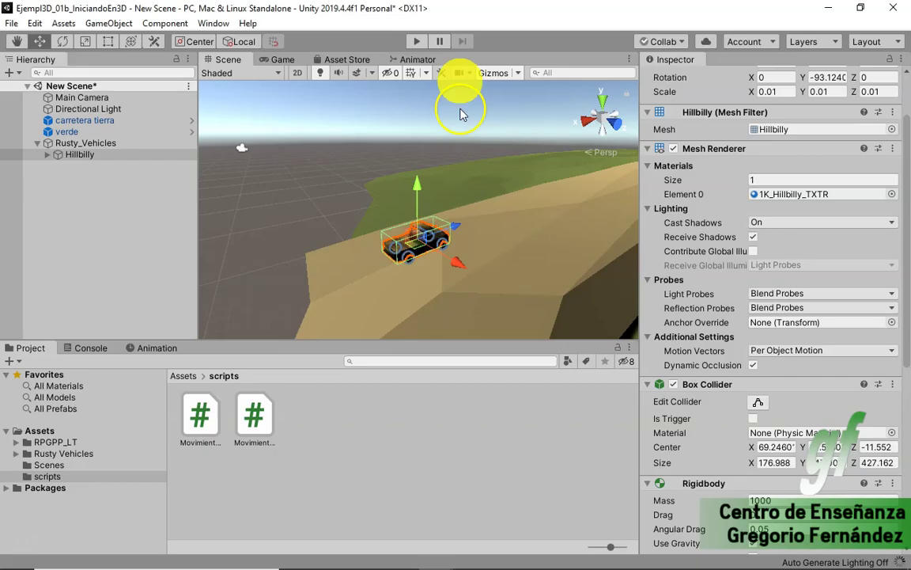
- Play the scene to watch the camera trail the truck, then stop and deselect
click(416, 44)
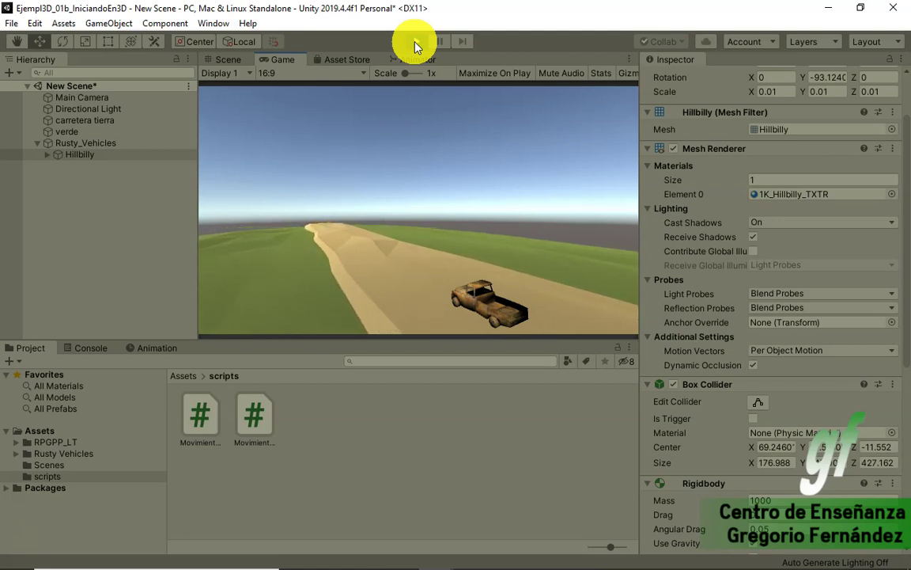
click(414, 41)
click(34, 536)
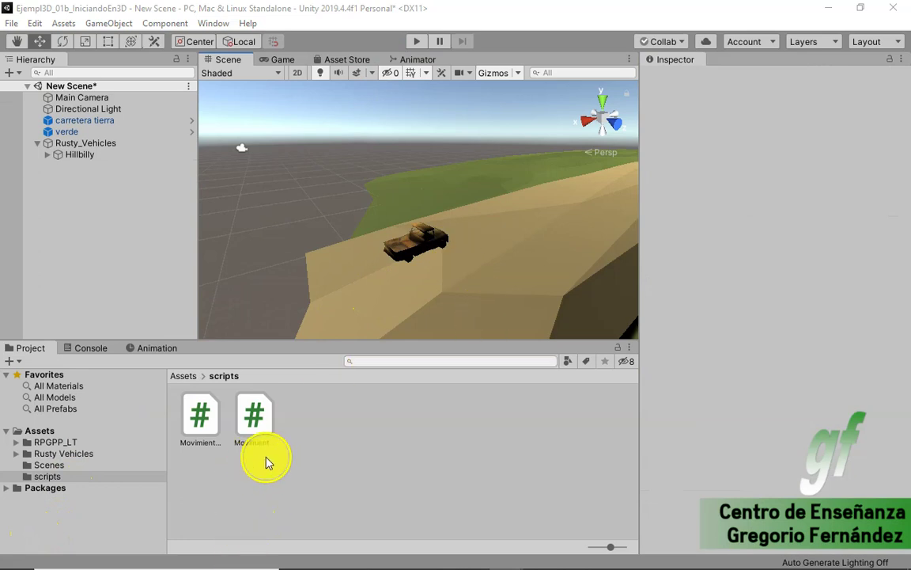
- Switch back to the Visual Studio window with the camera script
key(alt+Tab)
key(Tab)
key(Tab)
key(alt+Tab)
key(alt+Tab)
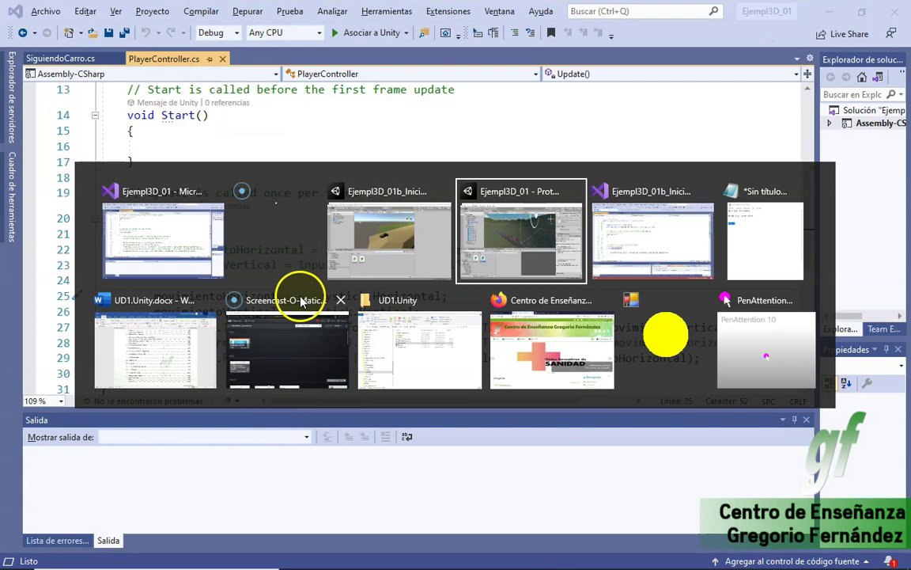
key(Tab)
- Open MovimientoCoche.cs and select its vertical input line in Update
click(315, 332)
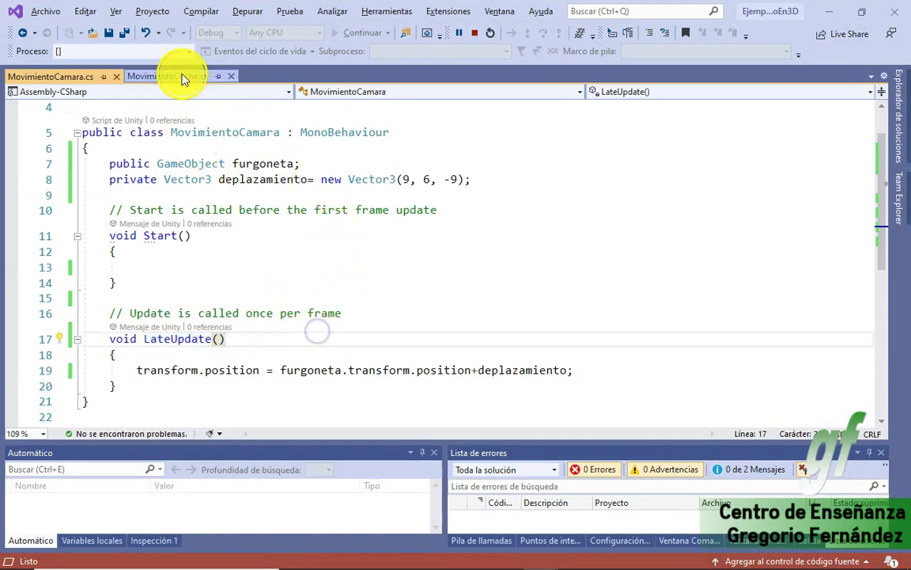
click(182, 77)
click(354, 311)
click(556, 332)
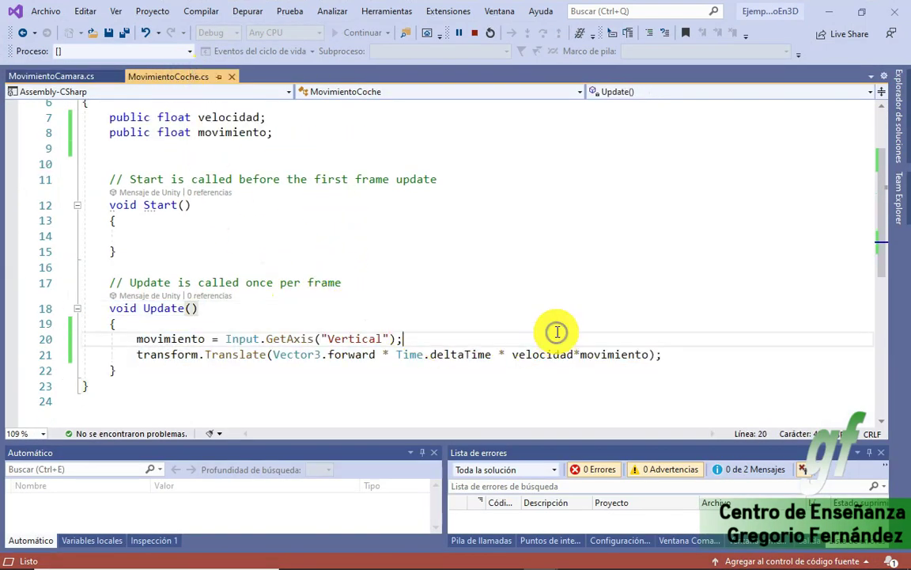
key(shift+Home)
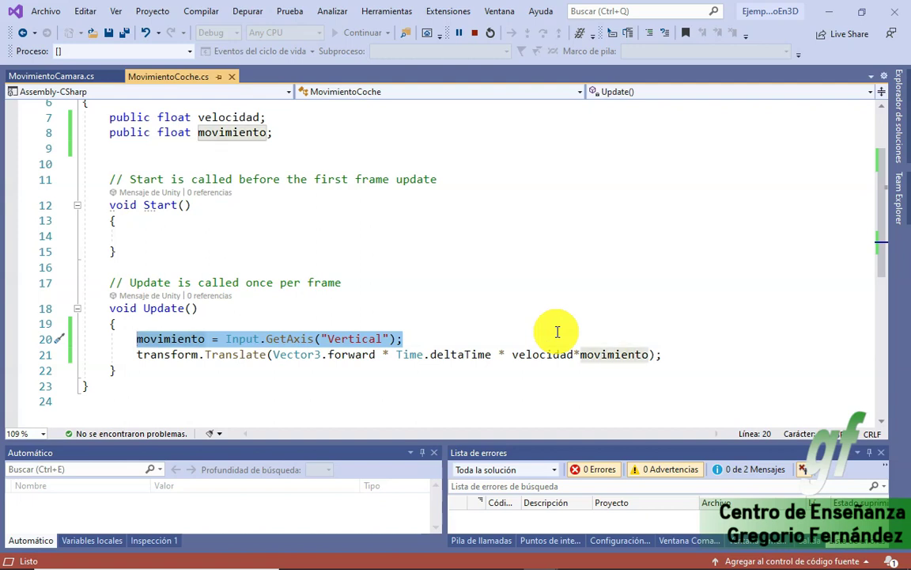
- Edit the field declarations, renaming movimiento to movimientoVertical
click(262, 117)
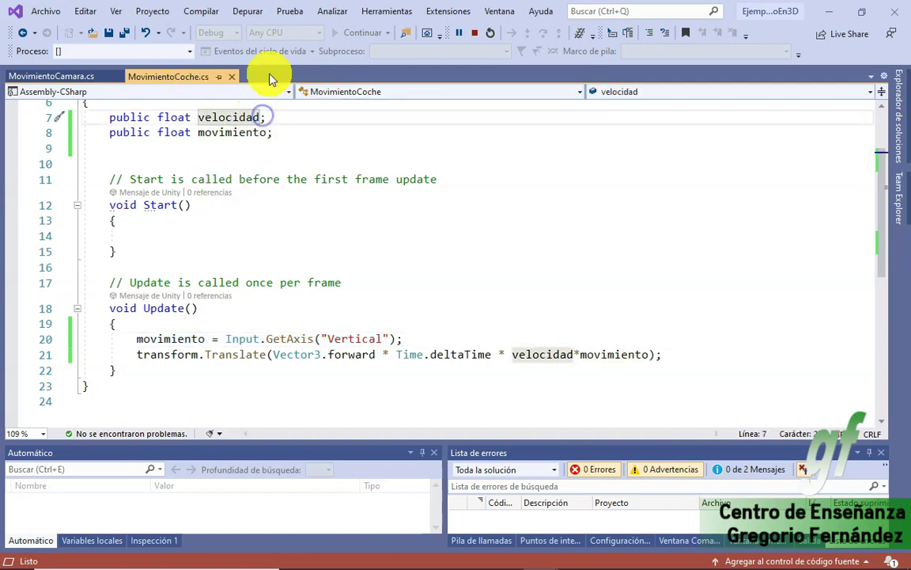
key(Down)
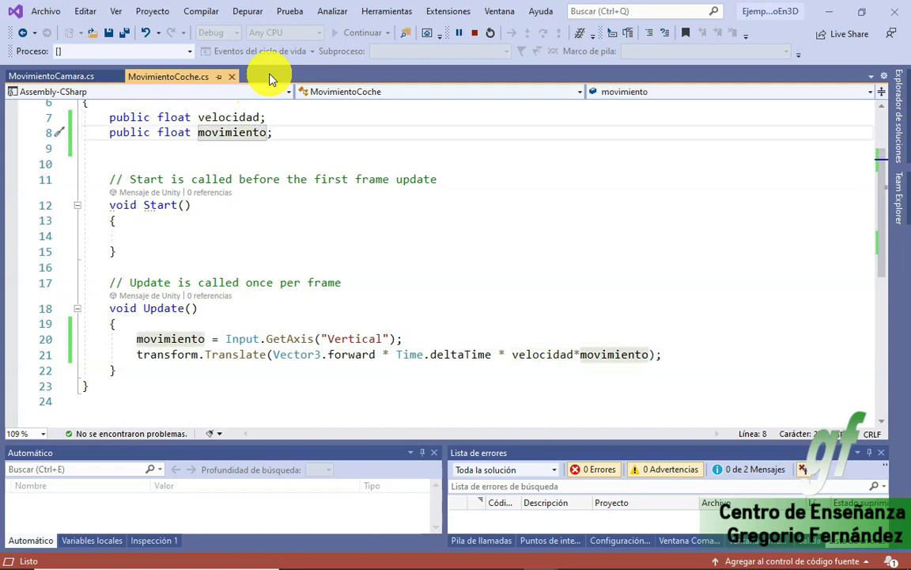
key(End)
text(Vertical)
key(ctrl+Home)
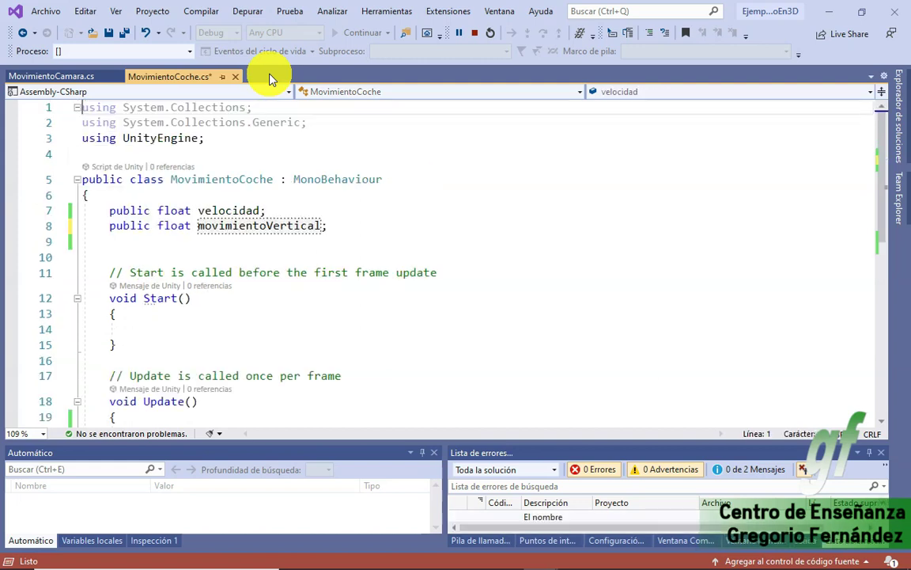
key(Down)
key(Down)
key(Down)
key(Down)
key(Down)
key(Down)
key(ctrl+shift+Right)
text(por)
text(ivate)
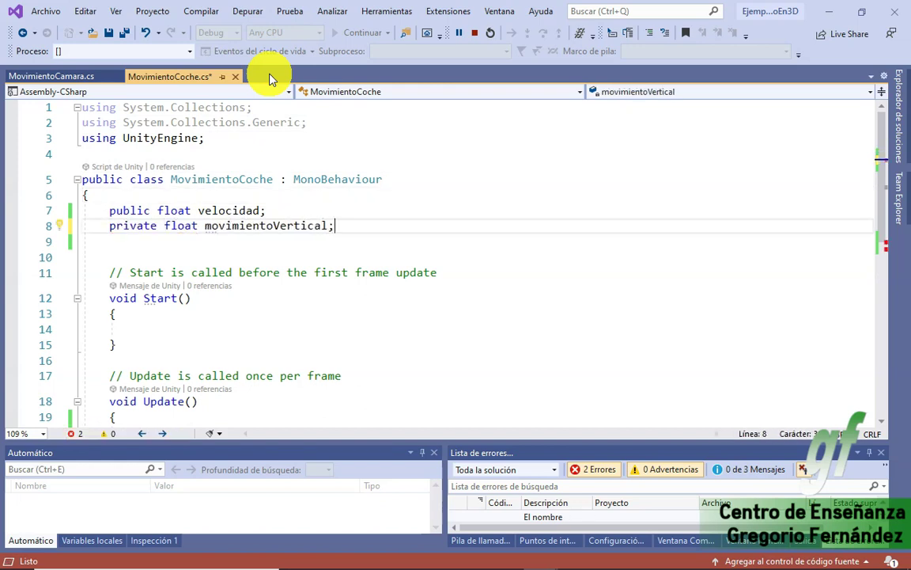
text(,mo)
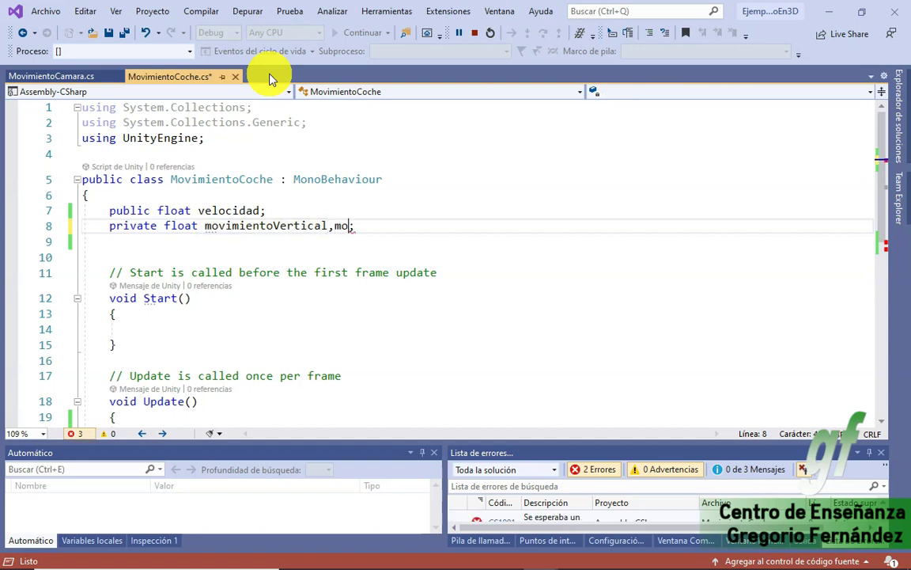
key(BackSpace)
key(BackSpace)
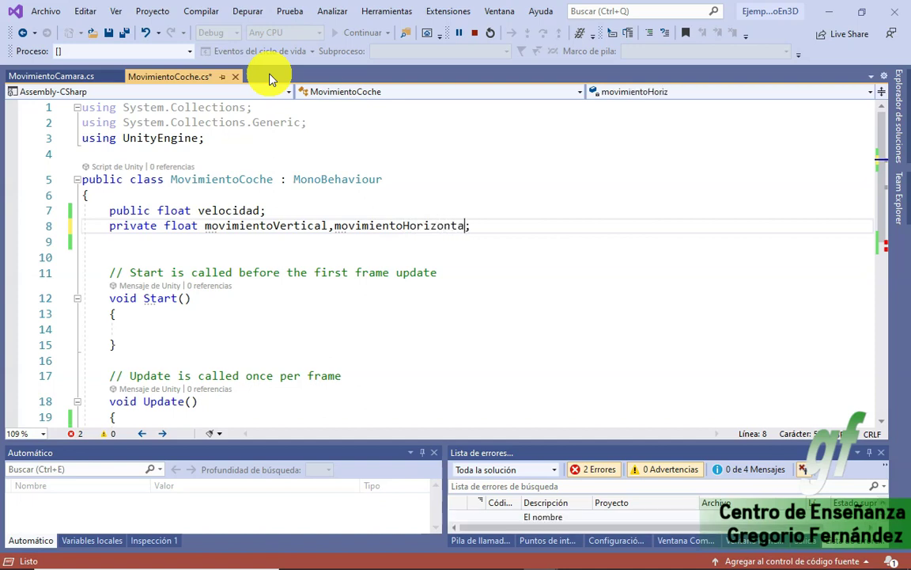
- Duplicate the GetAxis line and change the copy's axis to Horizontal
scroll(316, 143, down, 4)
click(420, 242)
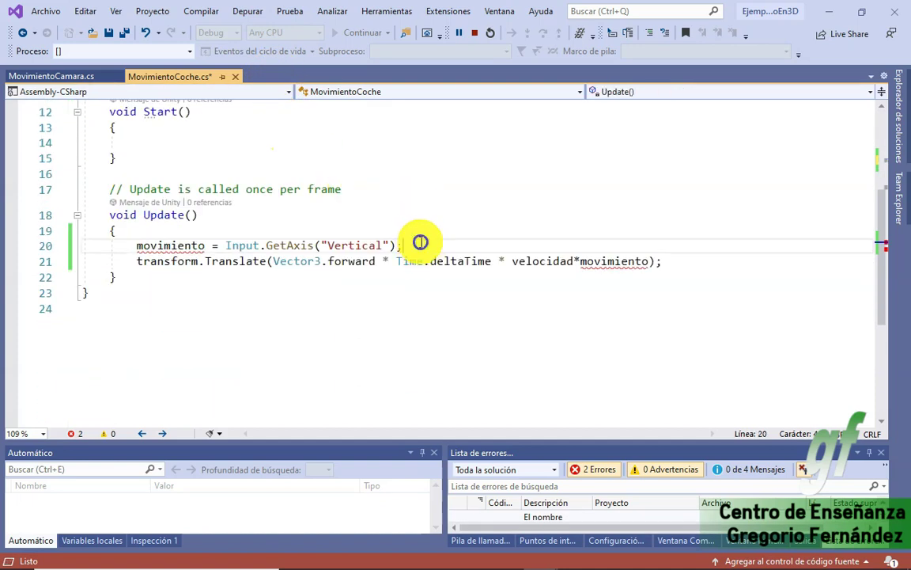
key(ctrl+z)
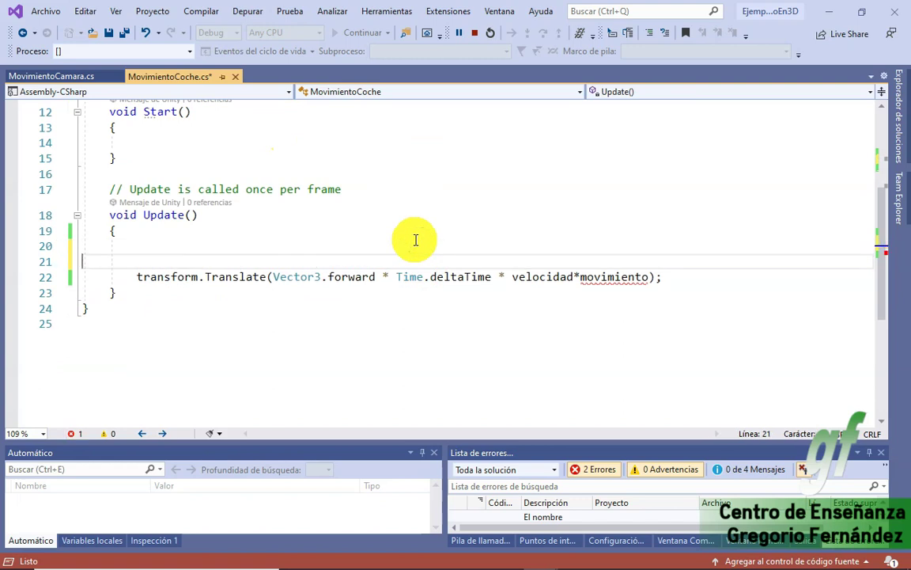
key(ctrl+z)
click(415, 240)
key(ctrl+d)
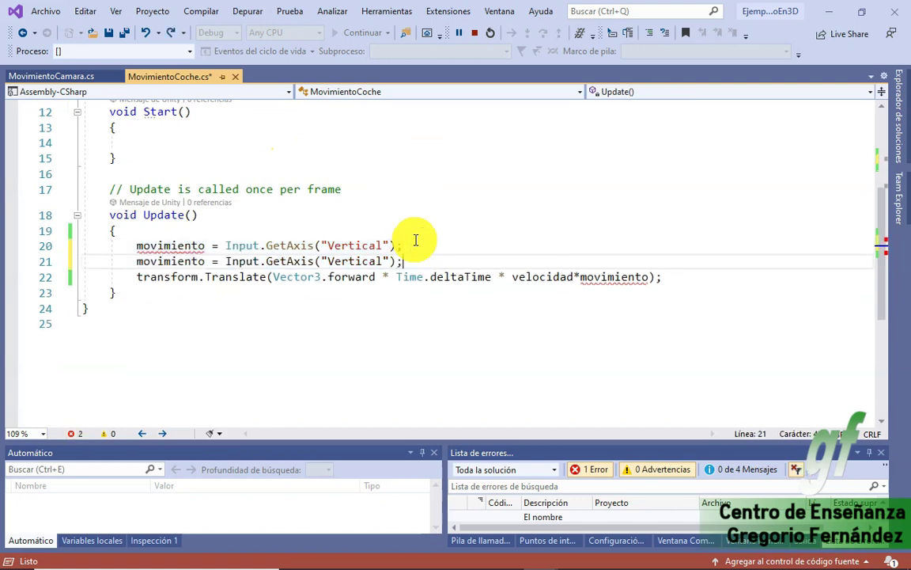
key(Left)
key(Left)
key(ctrl+shift+Left)
text(Hori)
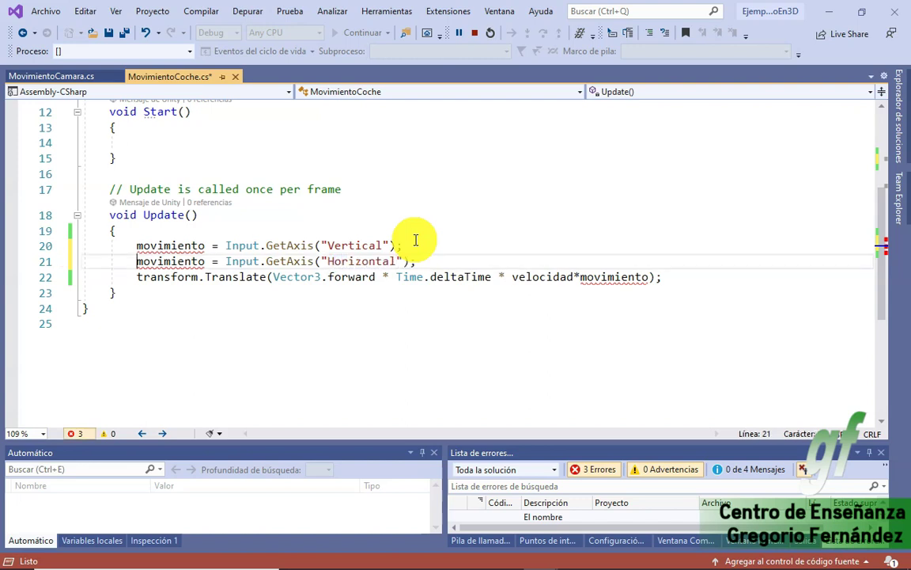
key(ctrl+space)
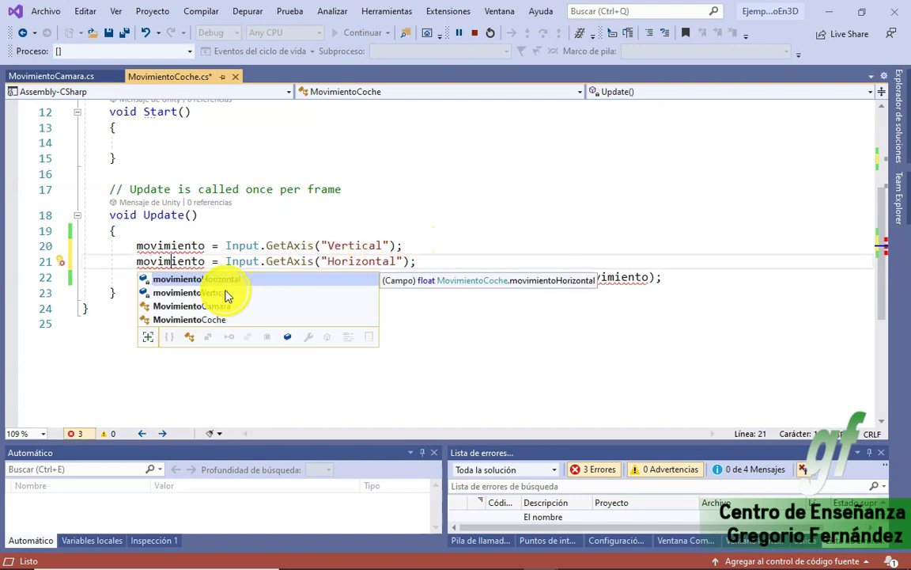
- Name the input variables movimientoHorizontal and movimientoVertical, using movimientoVertical in Translate
double_click(223, 273)
click(199, 244)
key(ctrl+space)
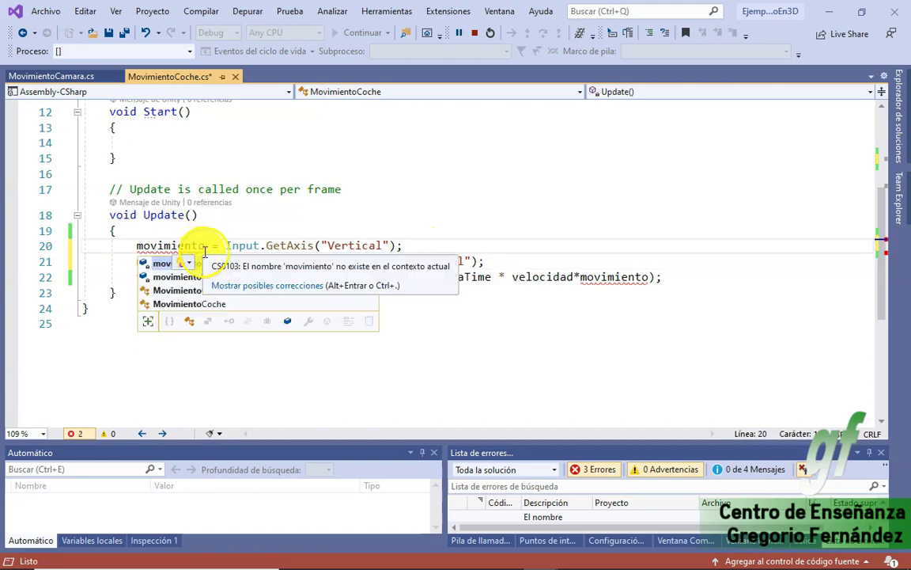
double_click(187, 277)
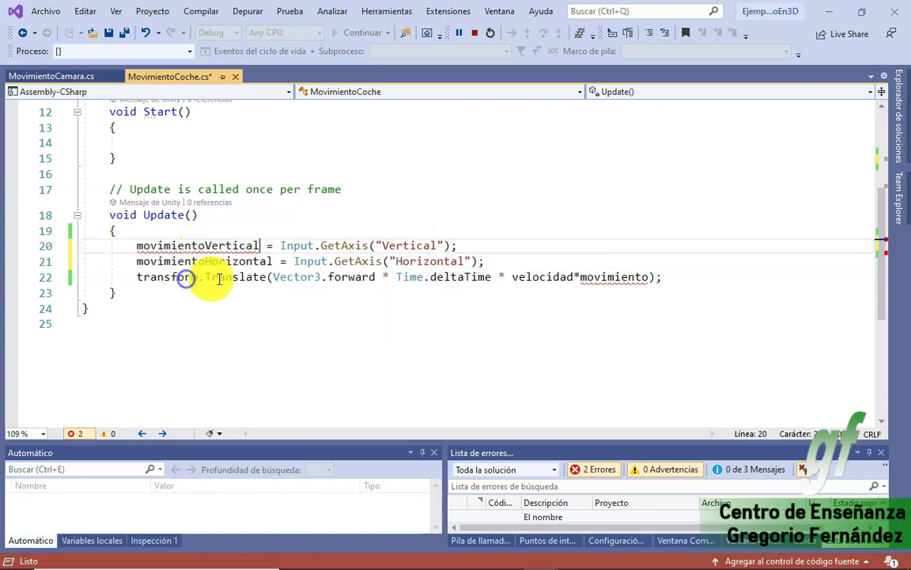
double_click(633, 277)
click(635, 278)
key(ctrl+space)
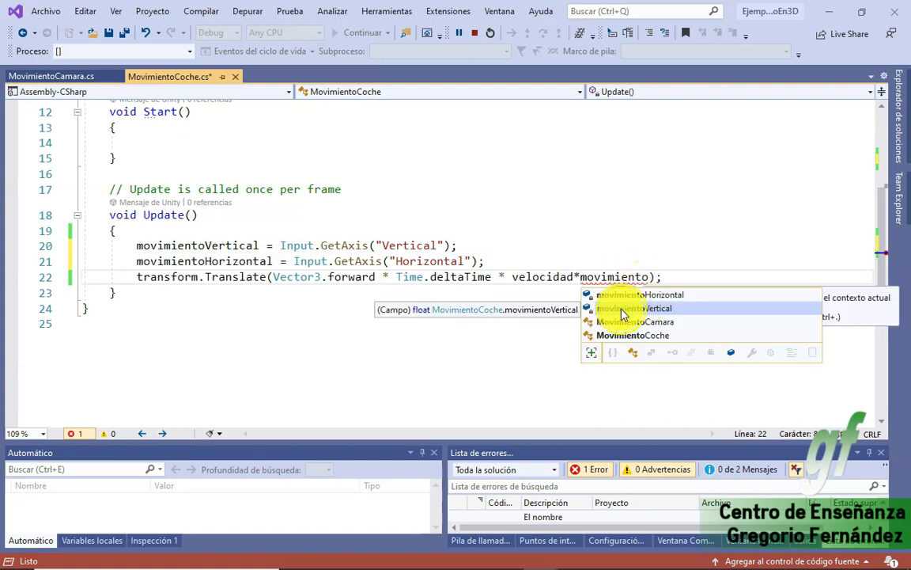
double_click(667, 308)
- Add a copy of the Translate line using Vector3.right and movimientoHorizontal
click(139, 283)
key(shift+End)
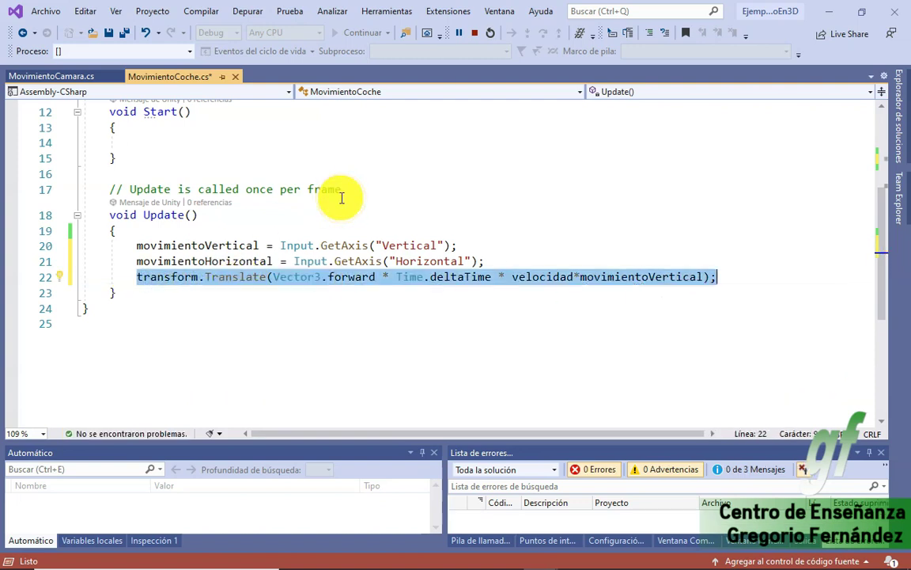
key(Home)
key(ctrl+c)
key(ctrl+v)
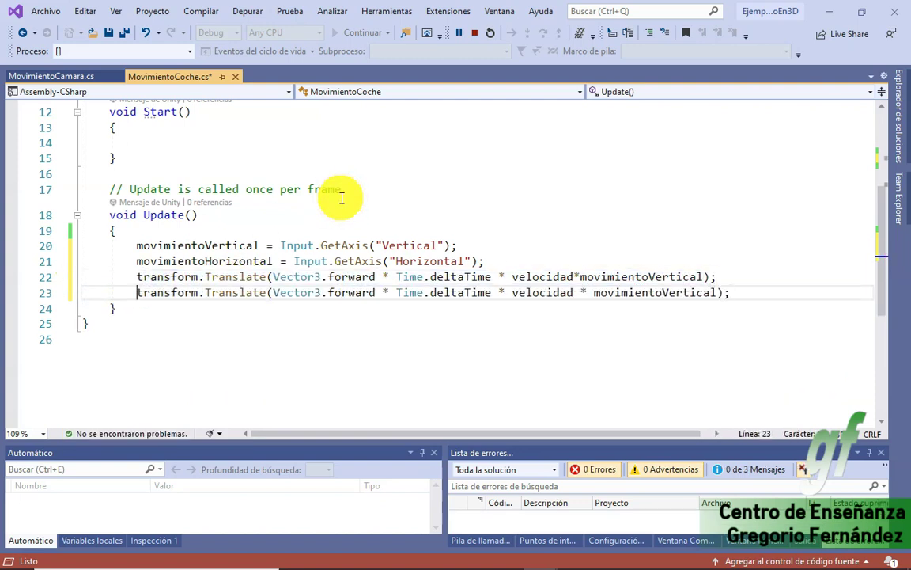
key(Right)
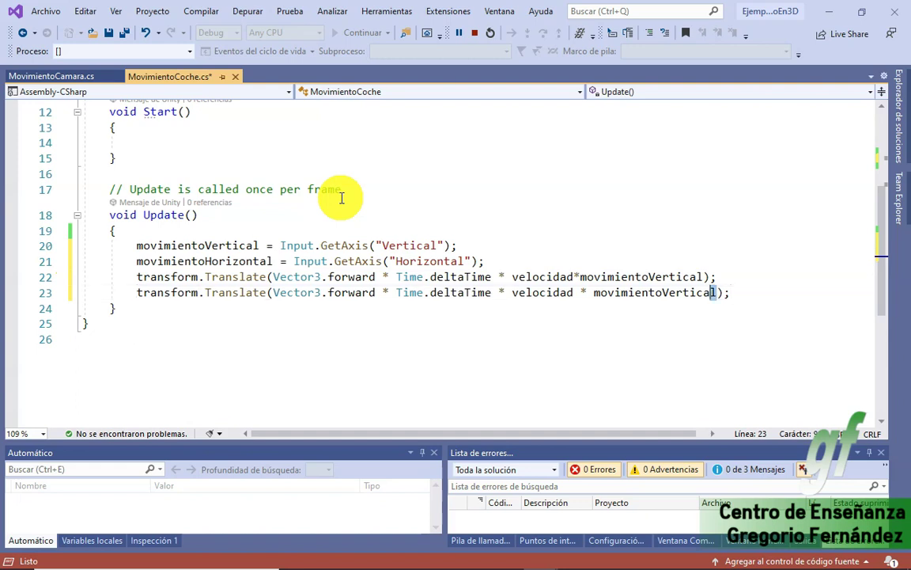
key(shift+Left)
key(shift+Left)
key(shift+Left)
key(BackSpace)
text(Ho)
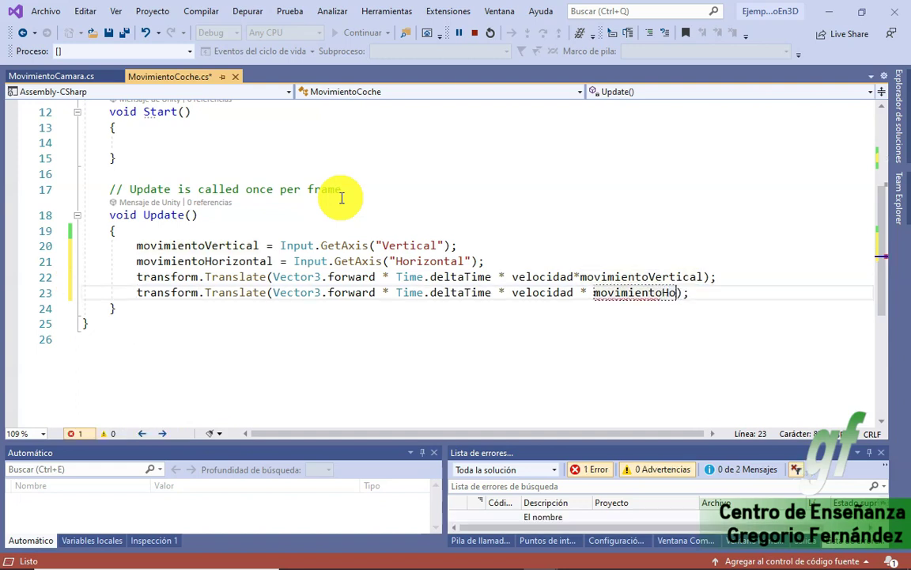
text(rizontal)
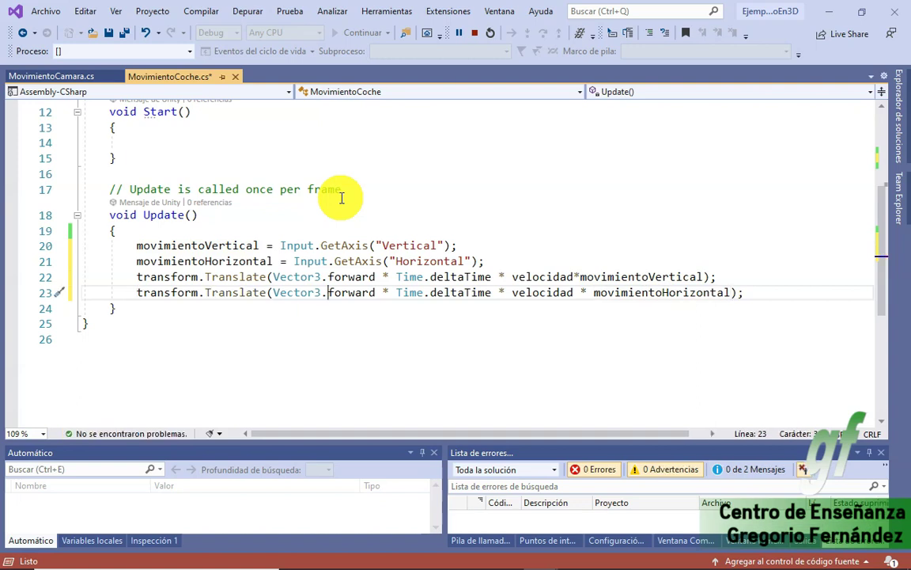
key(ctrl+shift+Right)
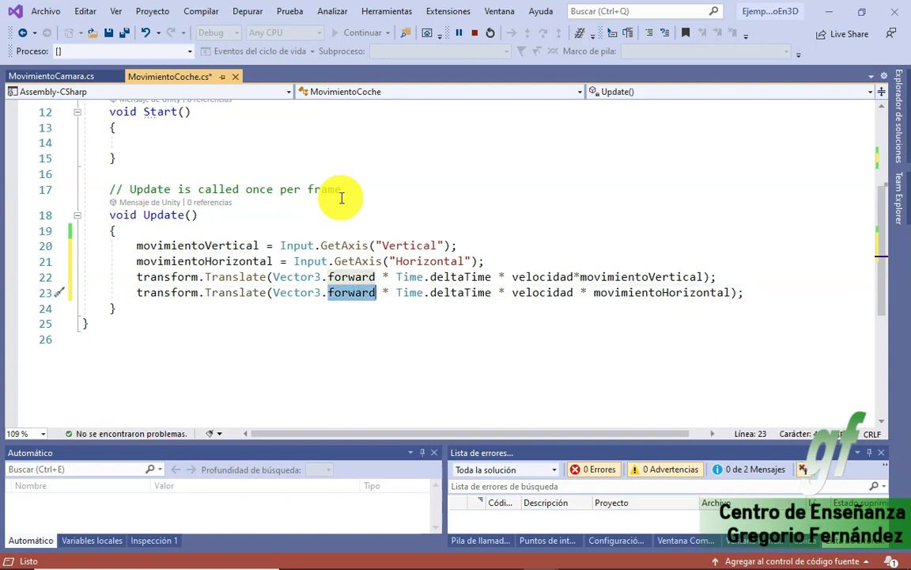
text(ri)
key(Tab)
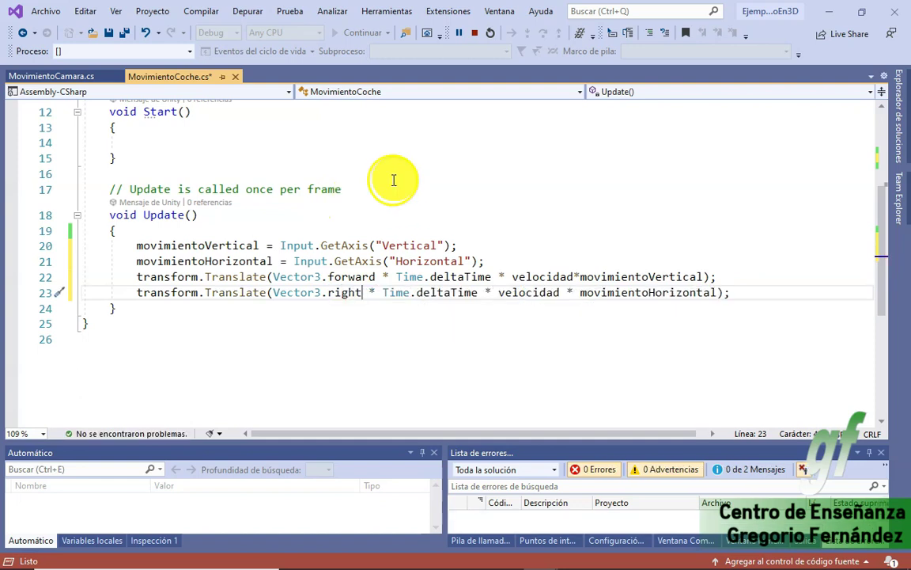
- Save the car movement script and switch to Unity
click(475, 34)
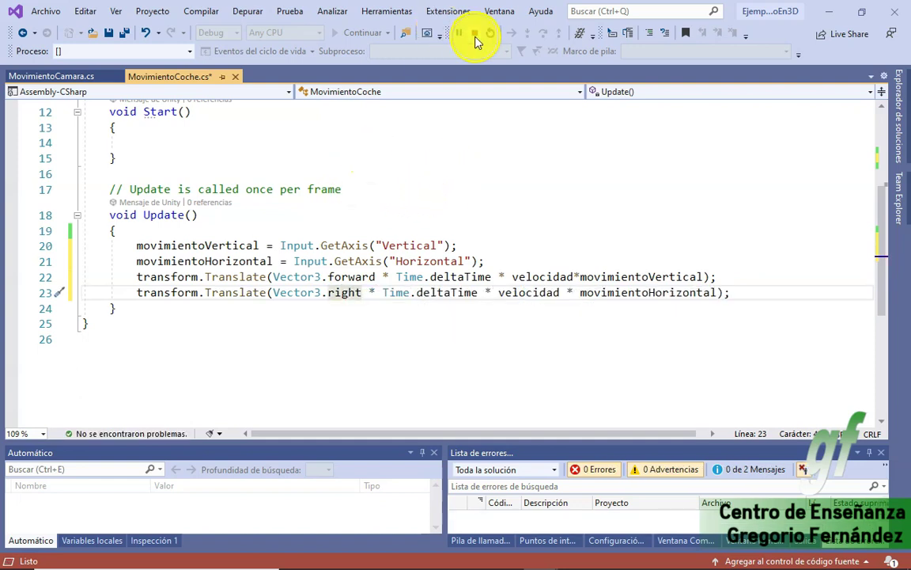
click(370, 32)
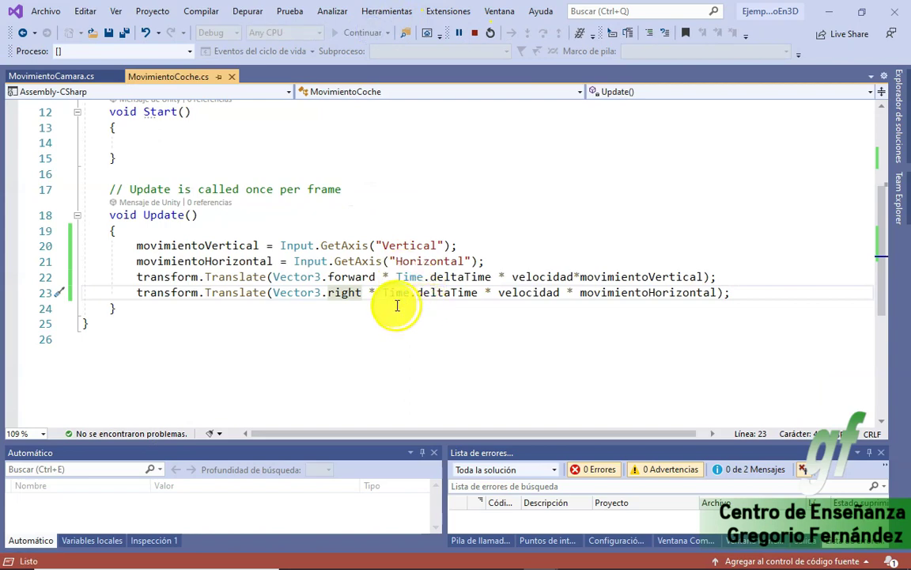
key(alt+Tab)
key(alt+Tab)
key(alt+Tab)
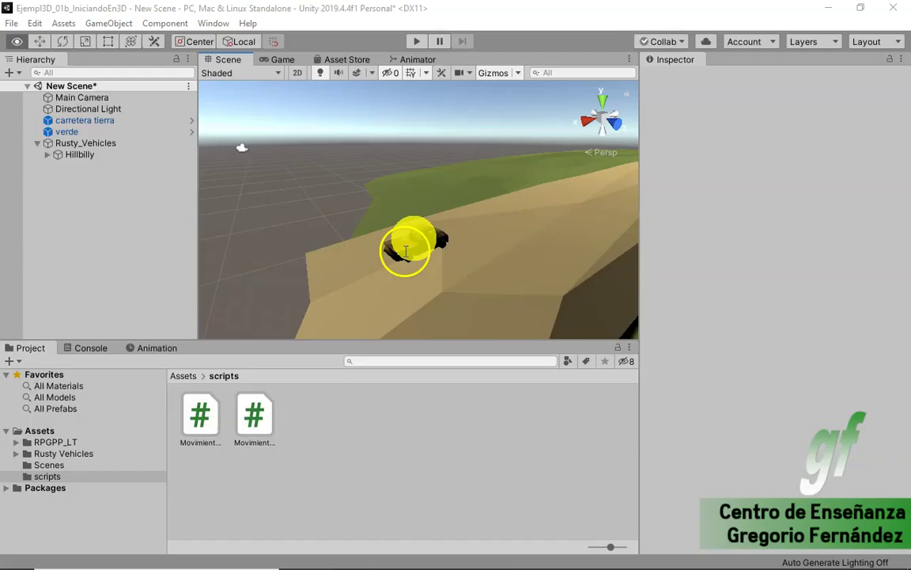
- Test-drive the truck with horizontal movement, stop play, and return to Visual Studio
click(417, 41)
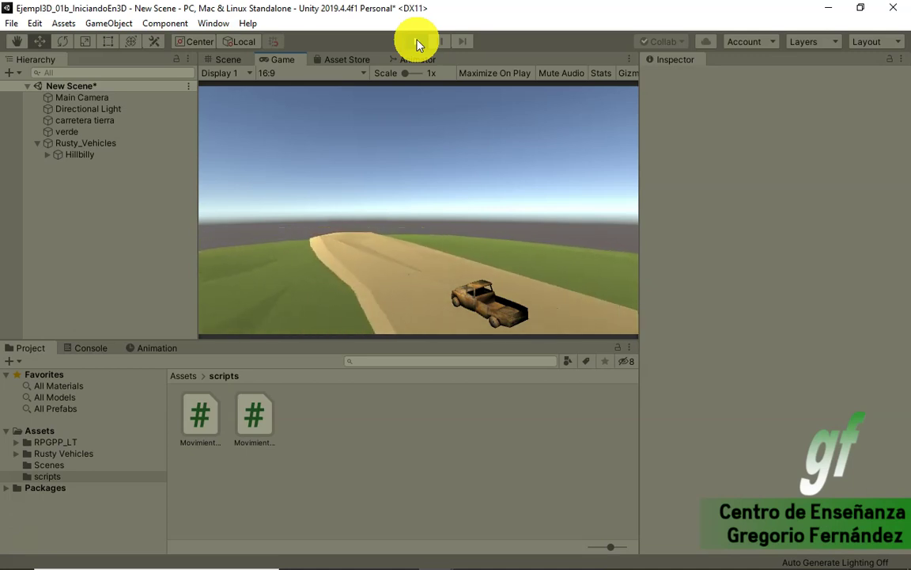
click(417, 41)
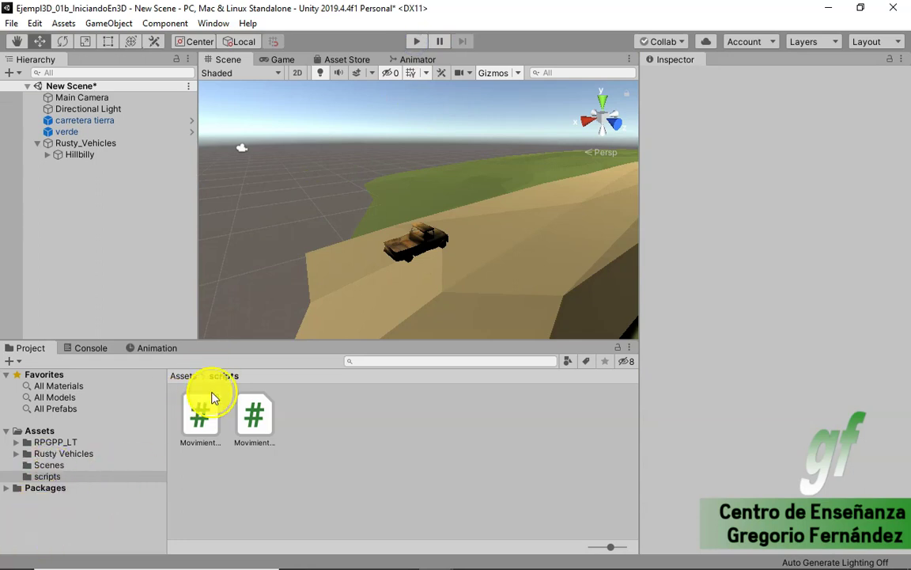
key(alt+Tab)
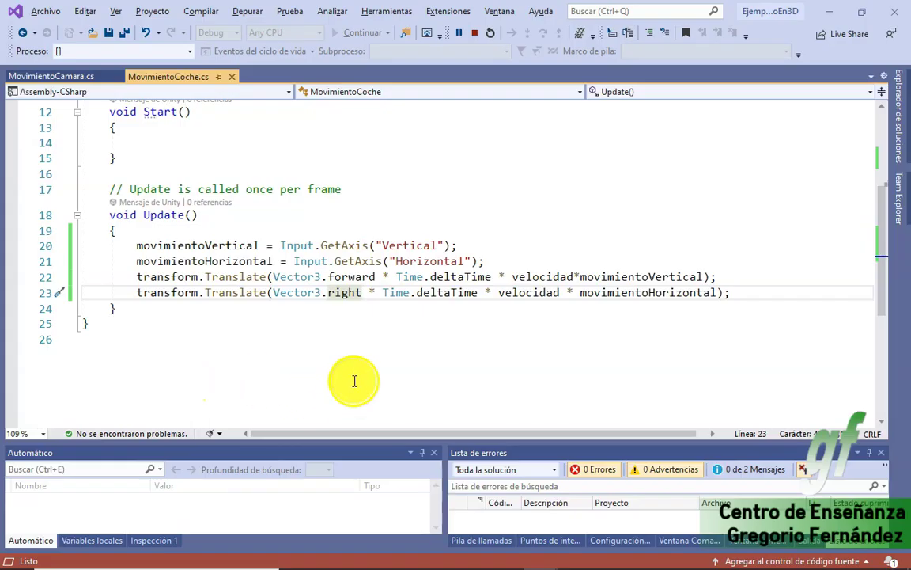
- Comment out the horizontal Translate line and add an empty line below it
click(136, 292)
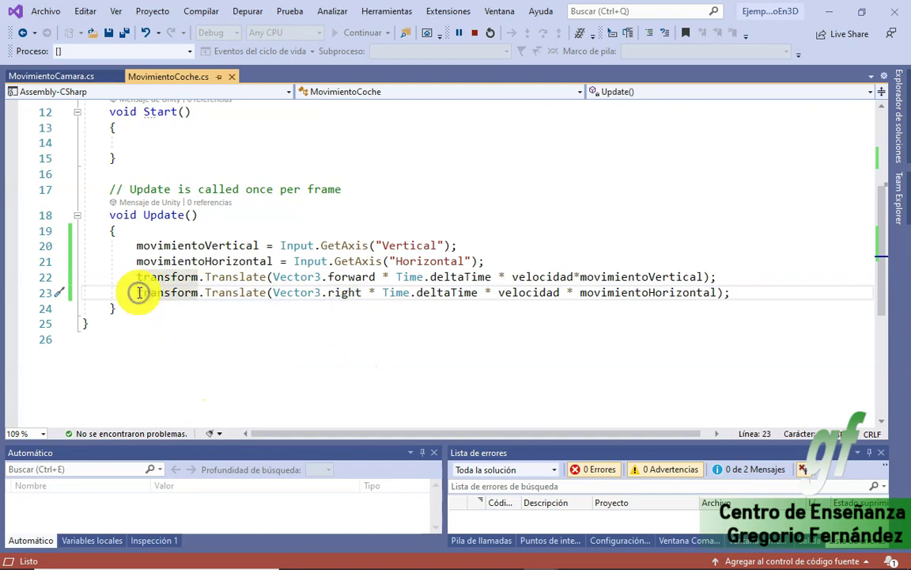
text(//)
key(End)
key(Return)
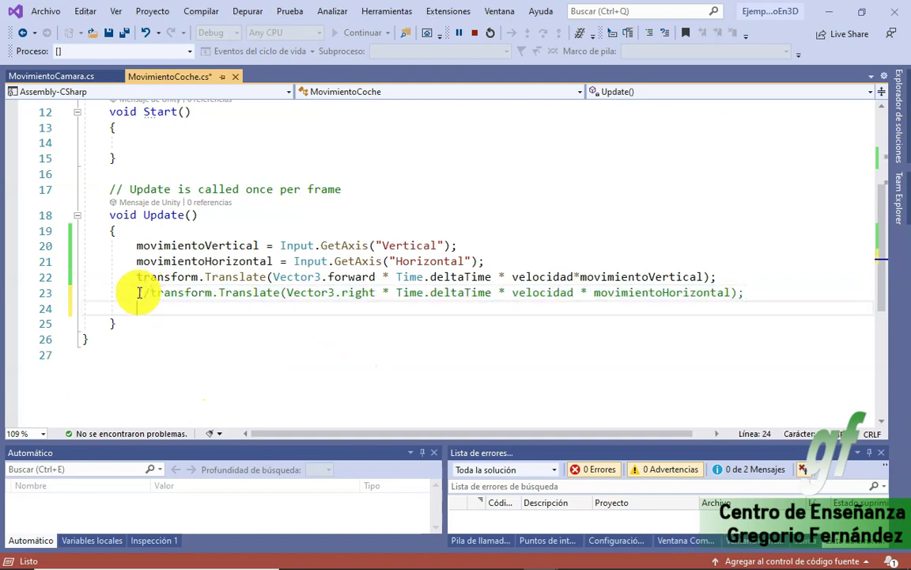
- Write transform.Rotate(Vector3.up, Time.deltaTime * velocidad * movimientoHorizontal) on line 24
text(trasn)
key(Return)
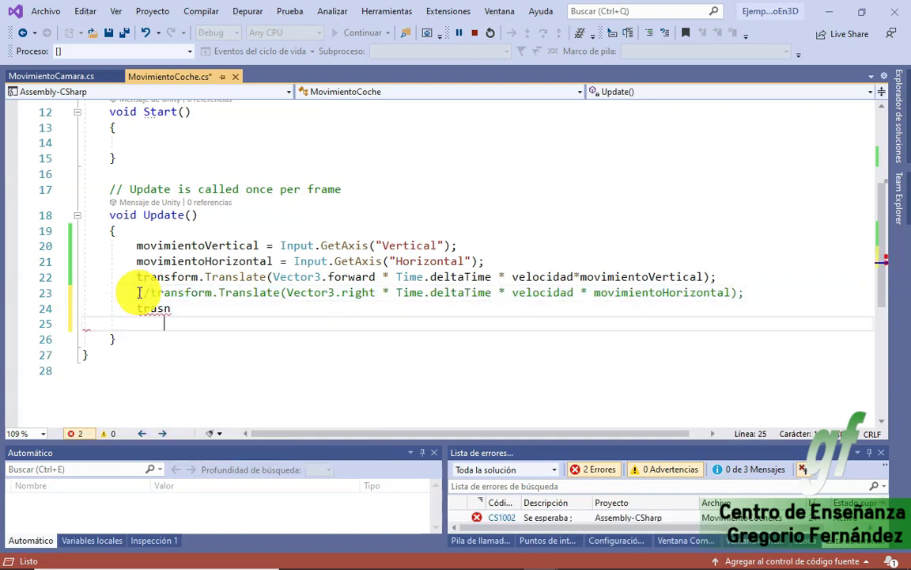
key(Up)
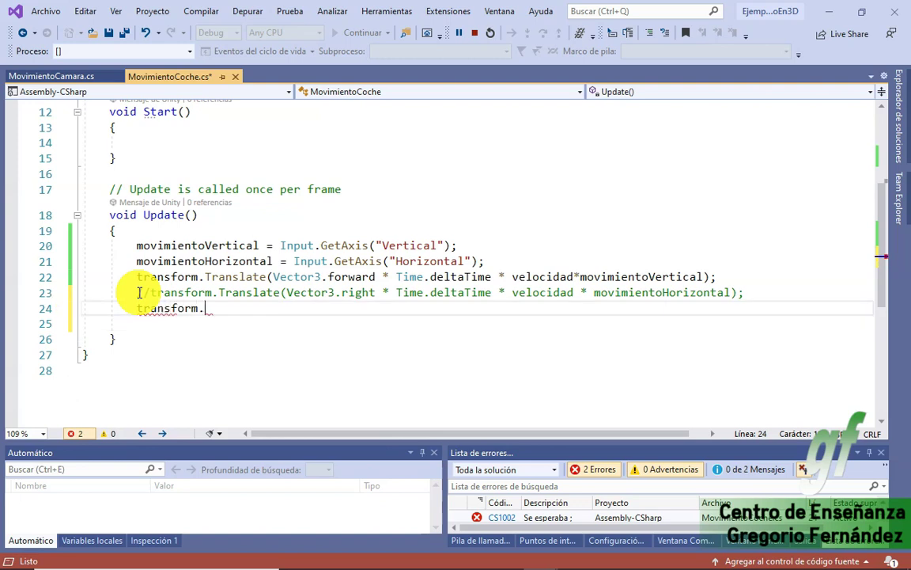
text(R)
key(Tab)
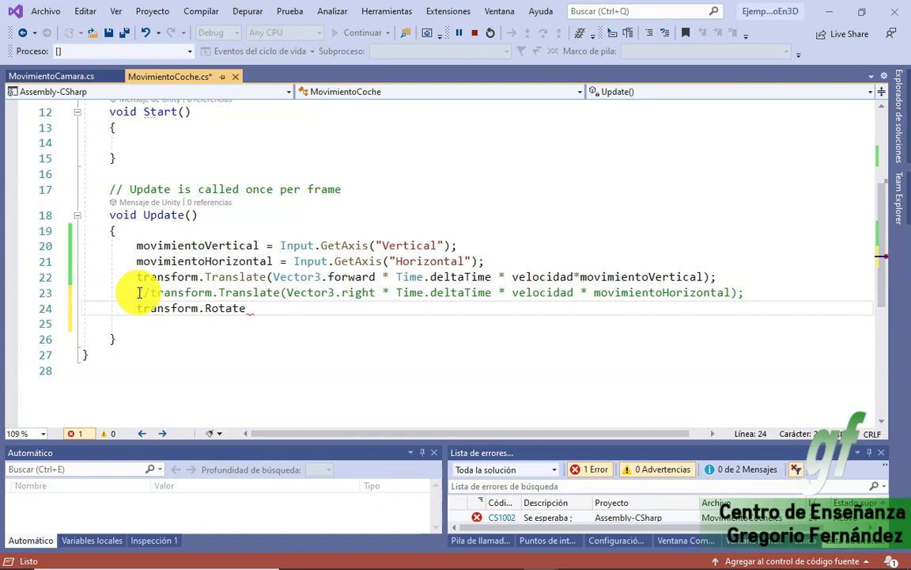
text(()
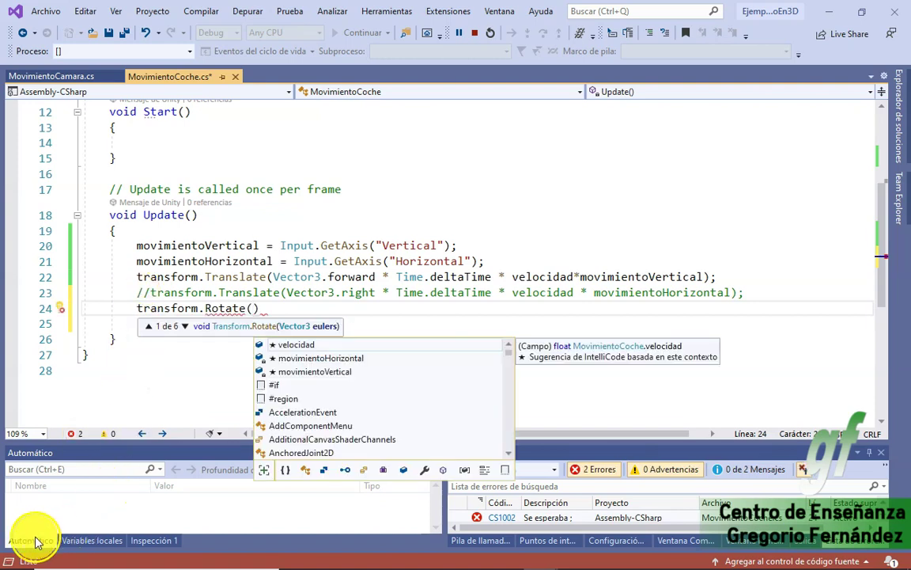
key(Escape)
text(Verctor)
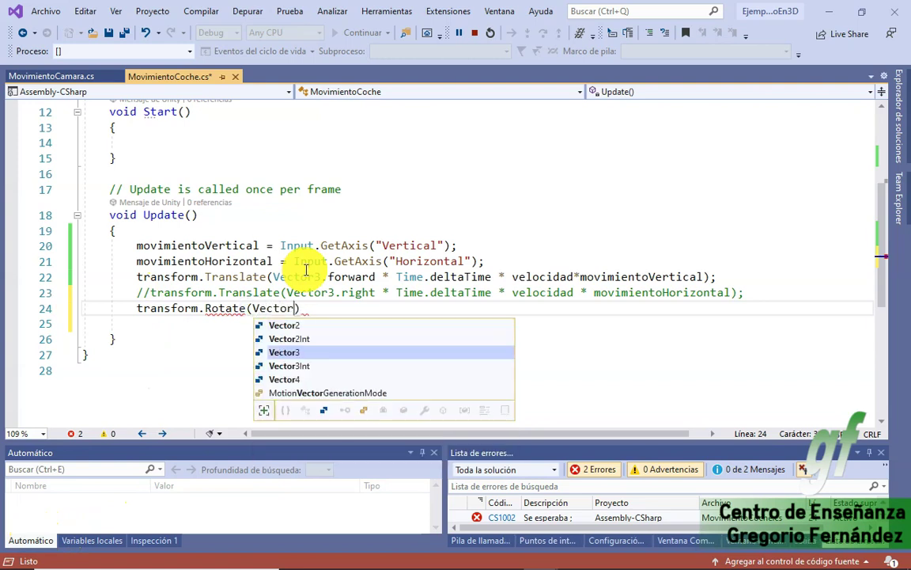
text(3.up)
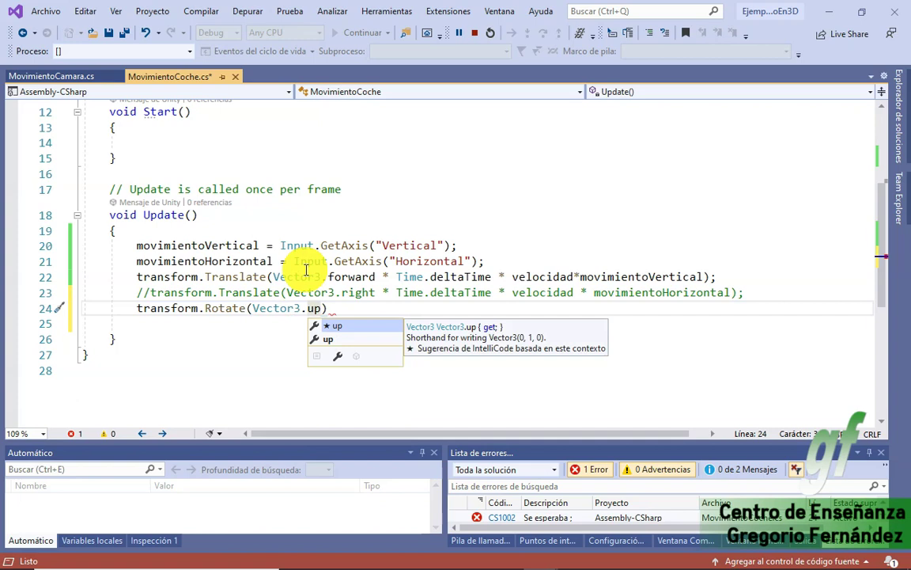
text(,)
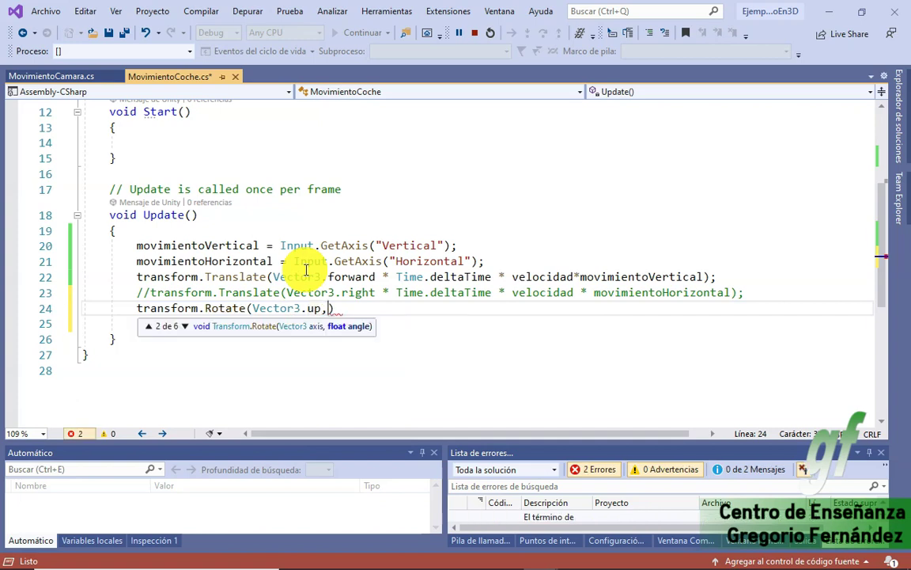
key(Right)
key(Up)
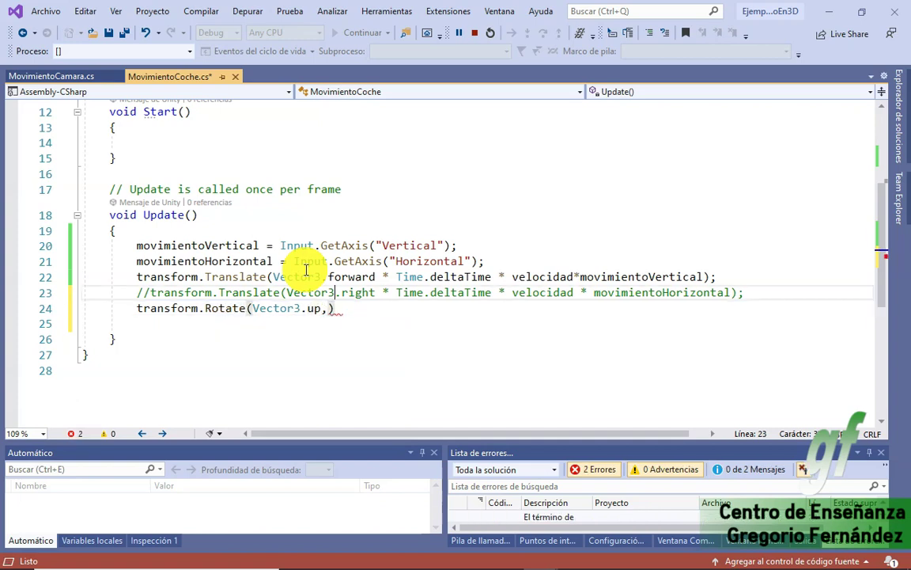
key(ctrl+shift+Left)
key(ctrl+shift+Left)
key(ctrl+shift+Left)
key(ctrl+shift+Left)
key(ctrl+shift+Left)
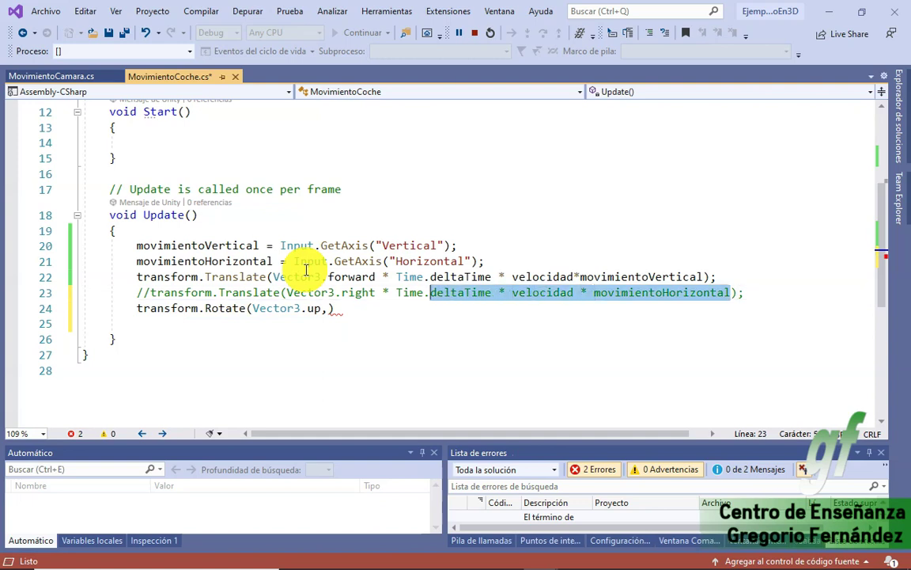
key(Down)
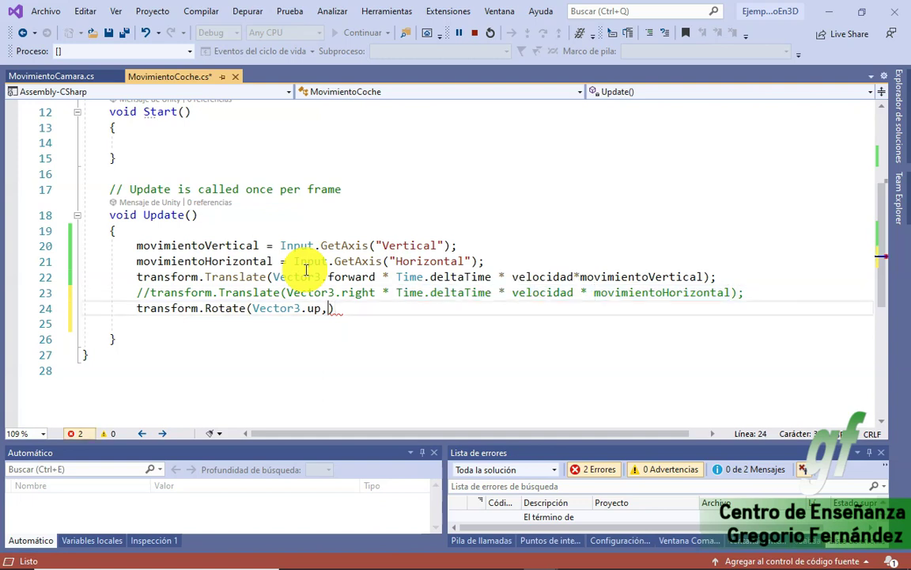
text(Time.deltaTime * velocidad * movimientoHorizontal)
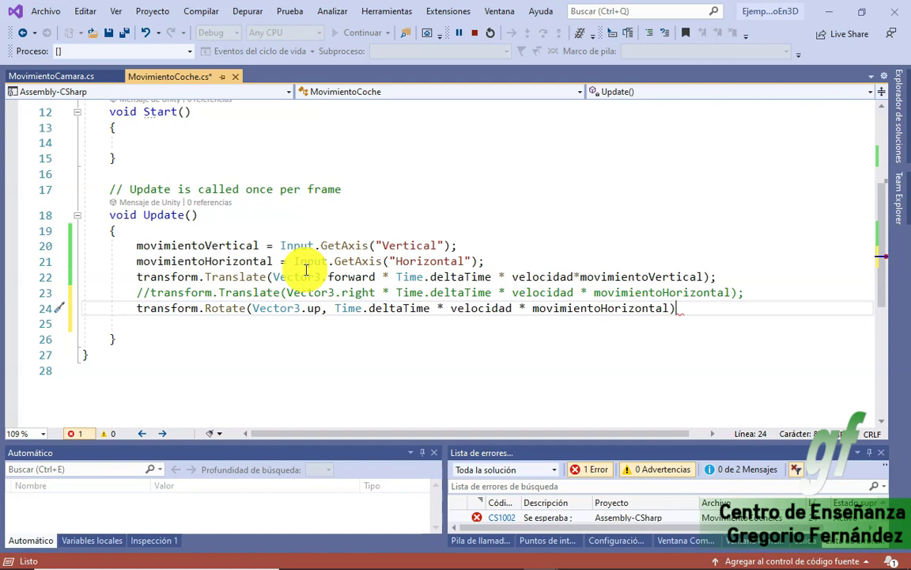
scroll(366, 281, down, 1)
scroll(362, 238, up, 1)
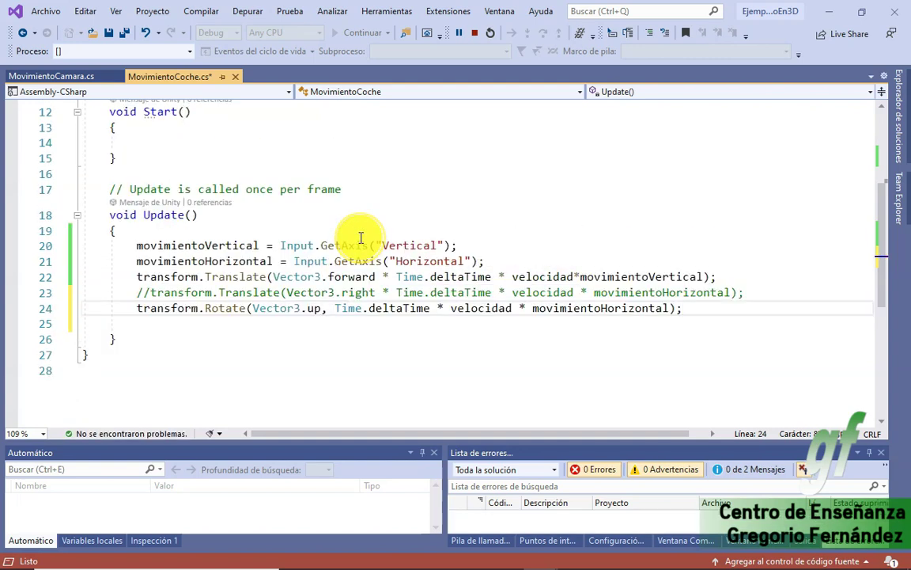
scroll(360, 237, up, 1)
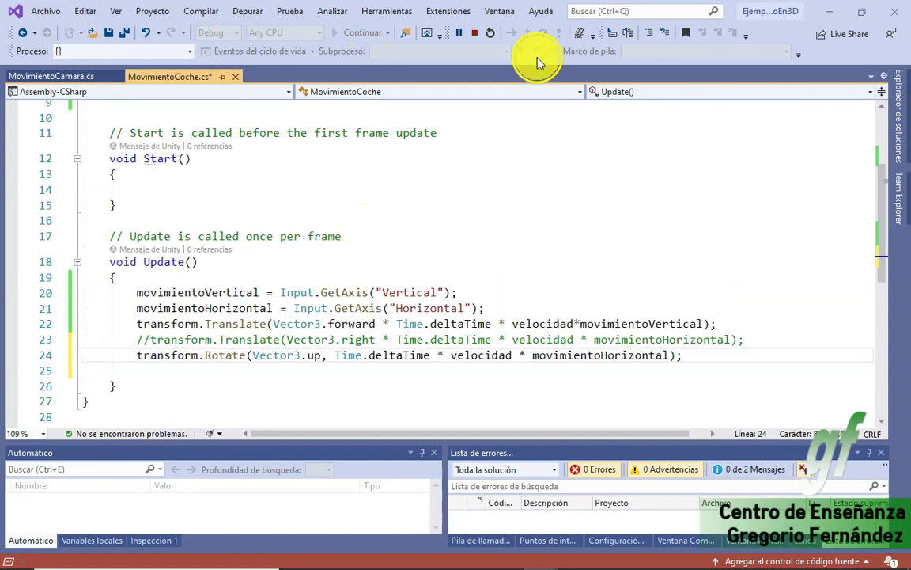
- Stop debugging, reattach to Unity to save and compile, and switch to Unity
click(473, 33)
click(362, 35)
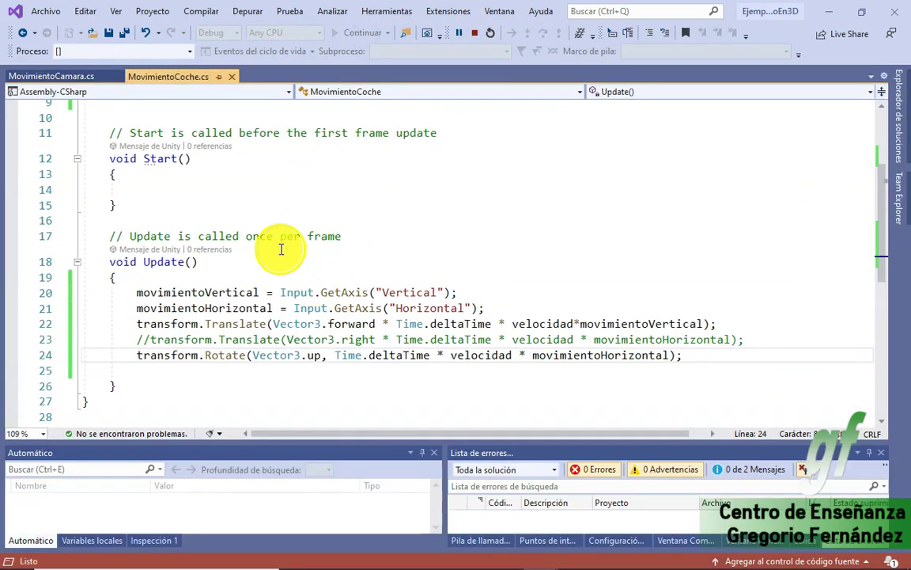
key(alt+Tab)
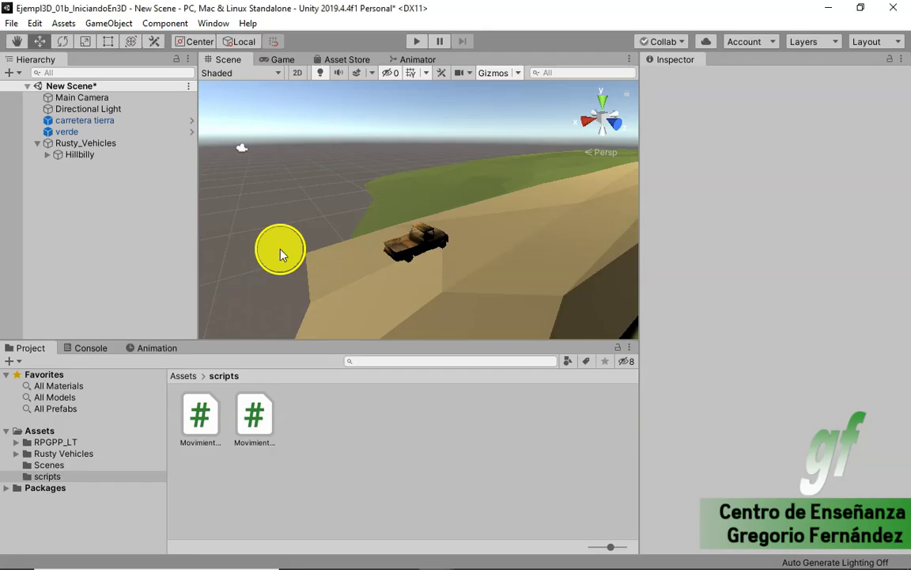
click(420, 43)
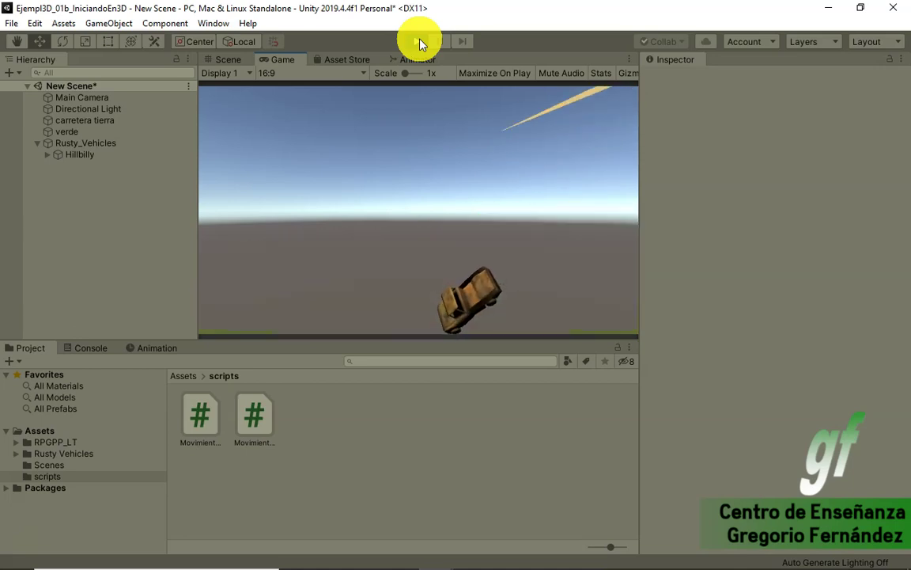
click(417, 42)
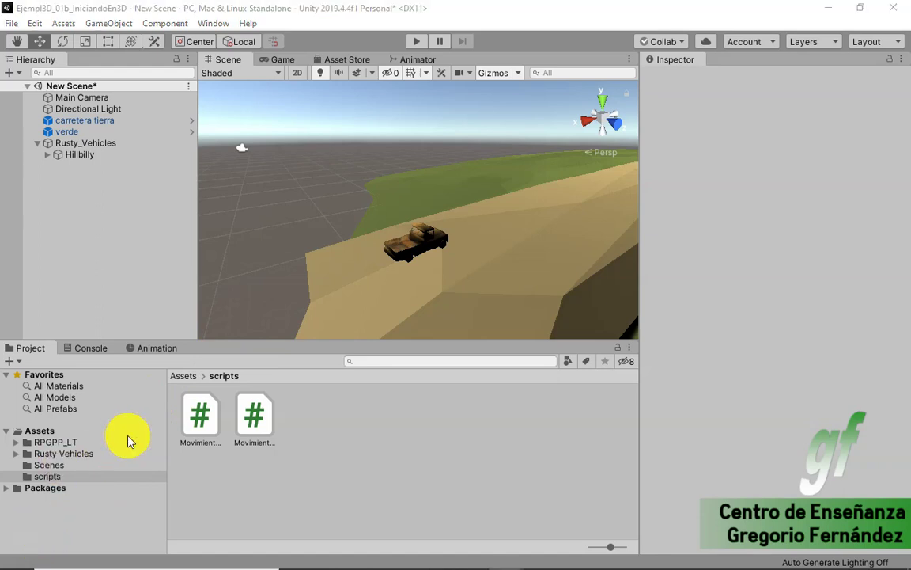
- Show the Asset Store tab and browse its front page
click(345, 61)
scroll(379, 221, up, 5)
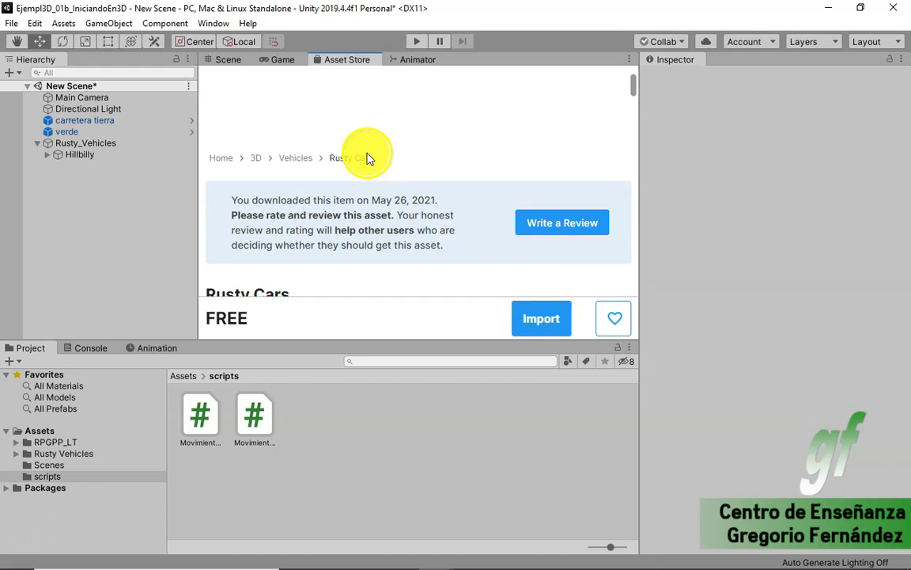
scroll(355, 147, down, 5)
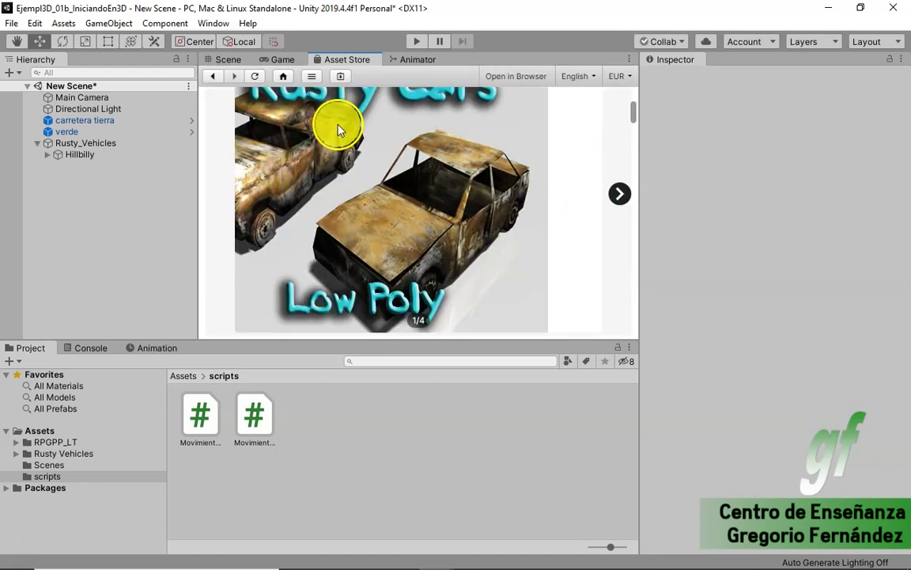
scroll(338, 129, down, 5)
scroll(337, 127, down, 5)
scroll(337, 127, down, 5)
scroll(317, 185, down, 5)
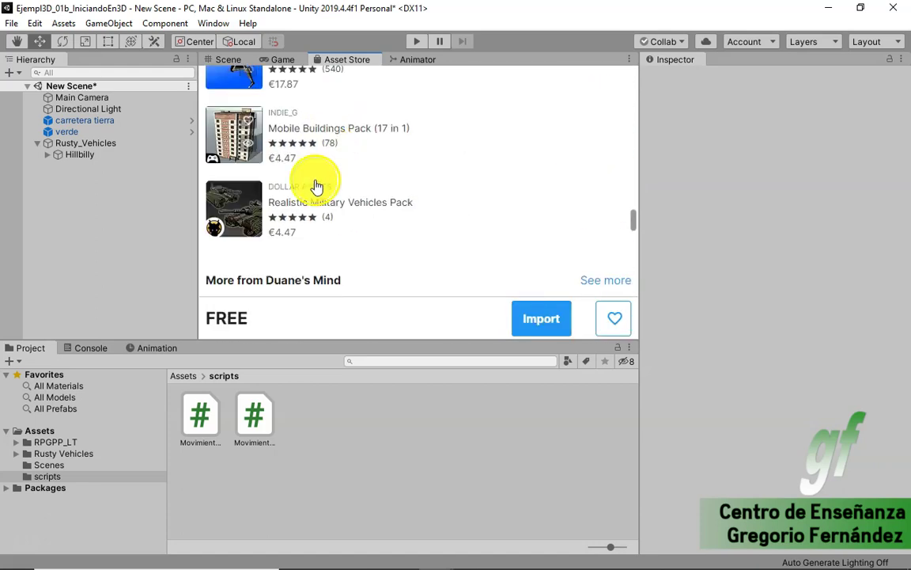
scroll(318, 238, down, 5)
scroll(319, 240, down, 2)
scroll(319, 240, up, 3)
scroll(319, 241, up, 3)
scroll(317, 239, up, 5)
scroll(316, 239, up, 5)
scroll(316, 239, up, 5)
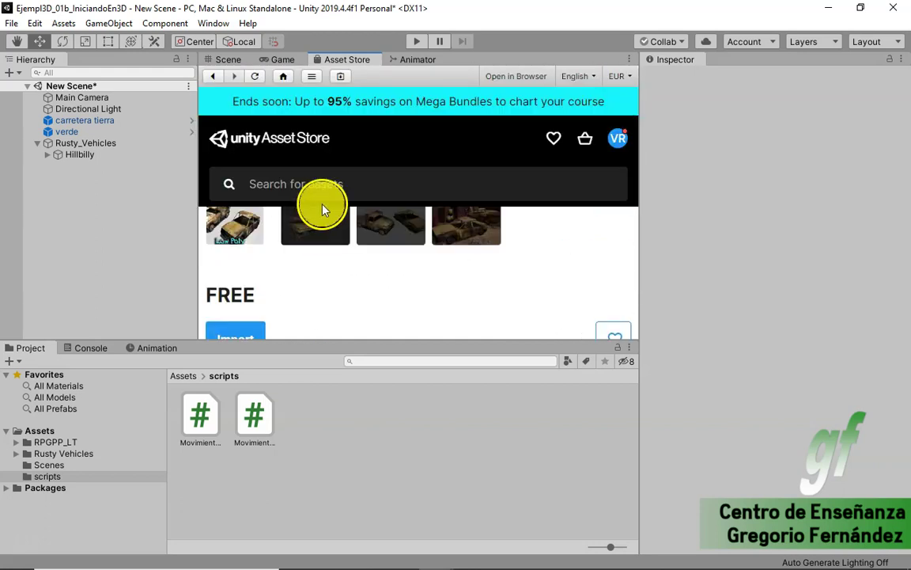
- Search the store for 'ujoystick' and open the UJOYSTICK result page
click(316, 184)
text(uj)
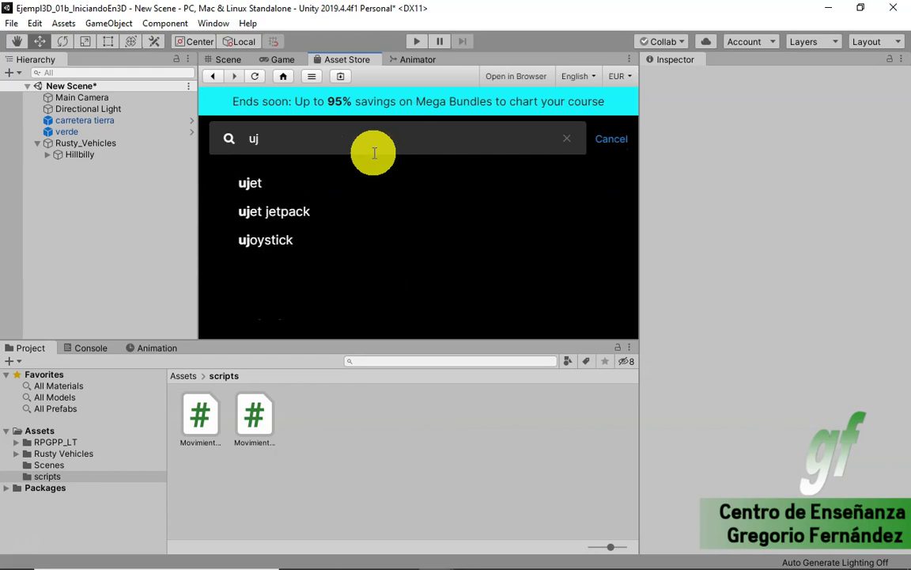
click(286, 239)
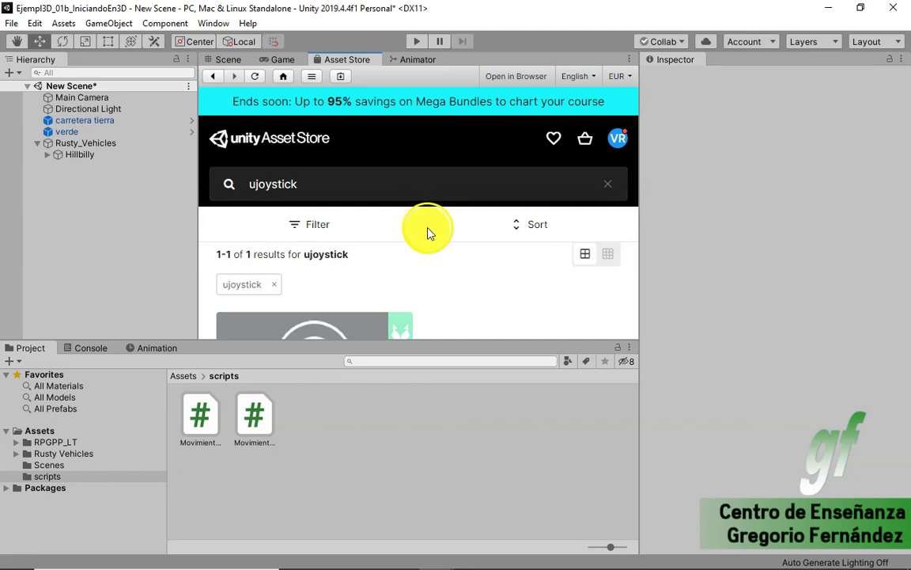
scroll(457, 303, down, 3)
click(313, 246)
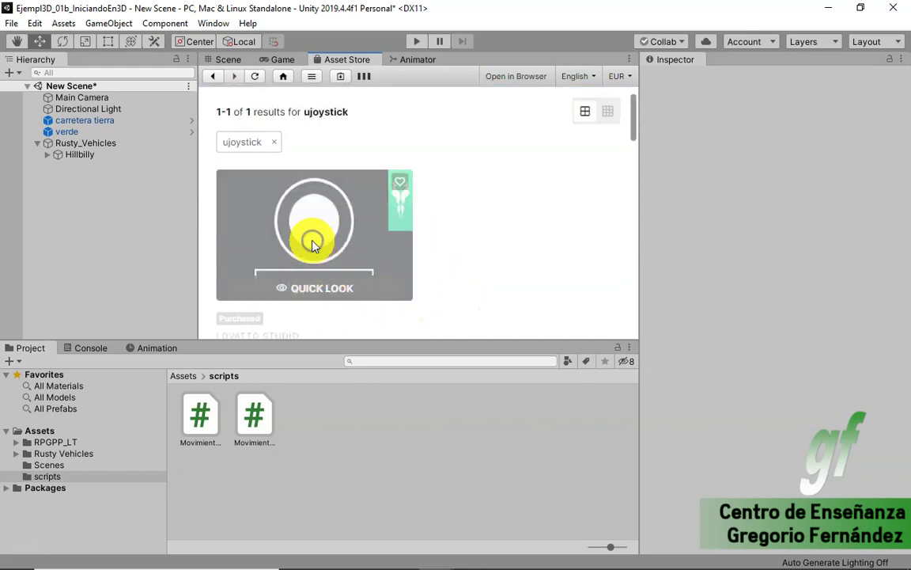
click(313, 245)
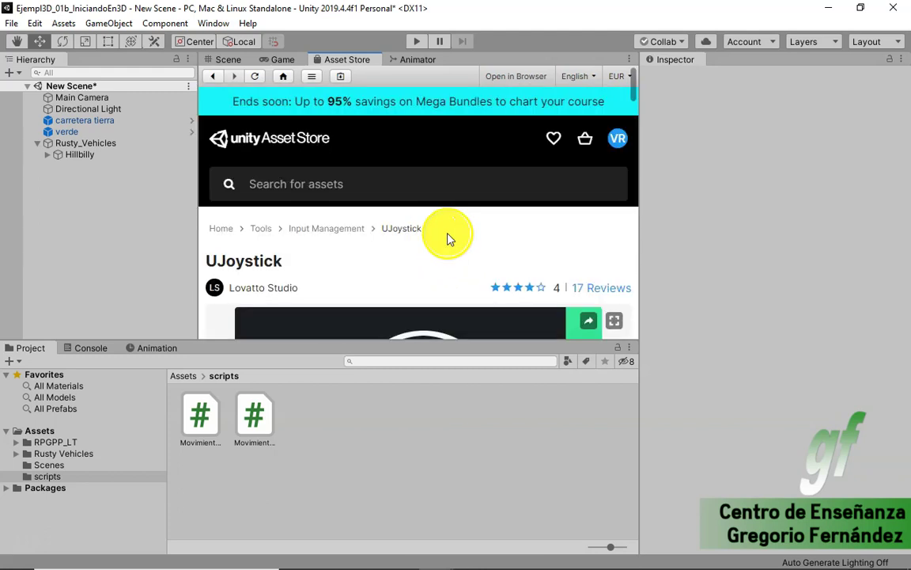
scroll(396, 249, down, 2)
scroll(372, 251, down, 2)
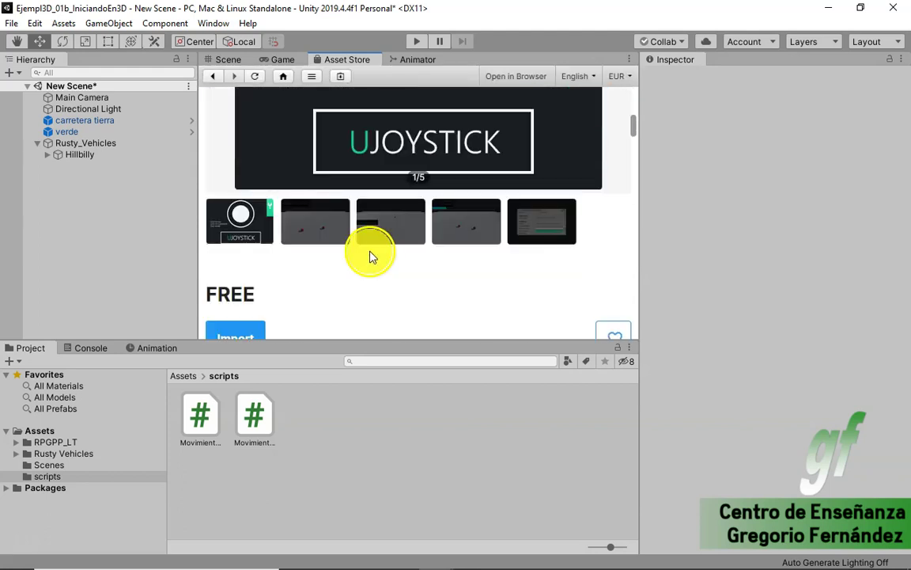
- Import all UJoystick package files, then open Assets/UJoystick/ReadMe from the Scene tab
click(236, 333)
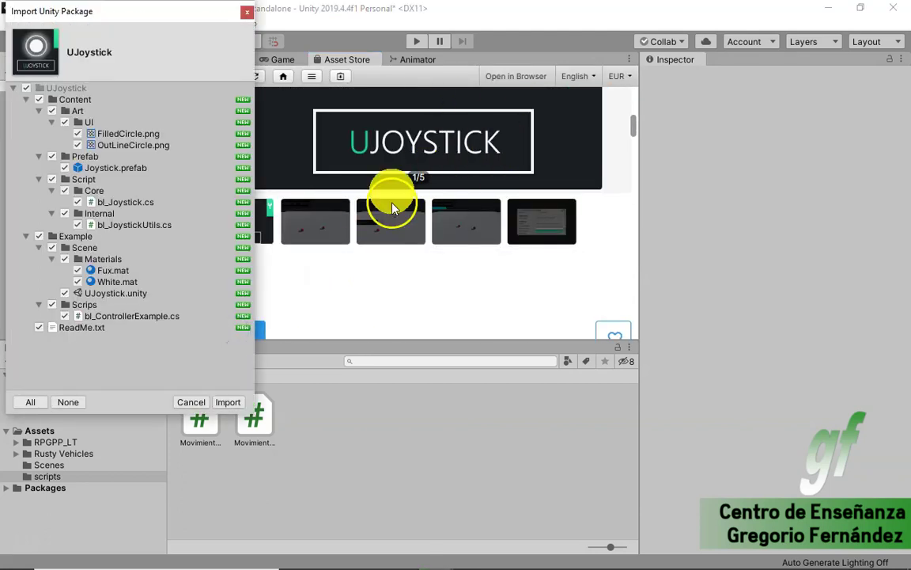
click(228, 401)
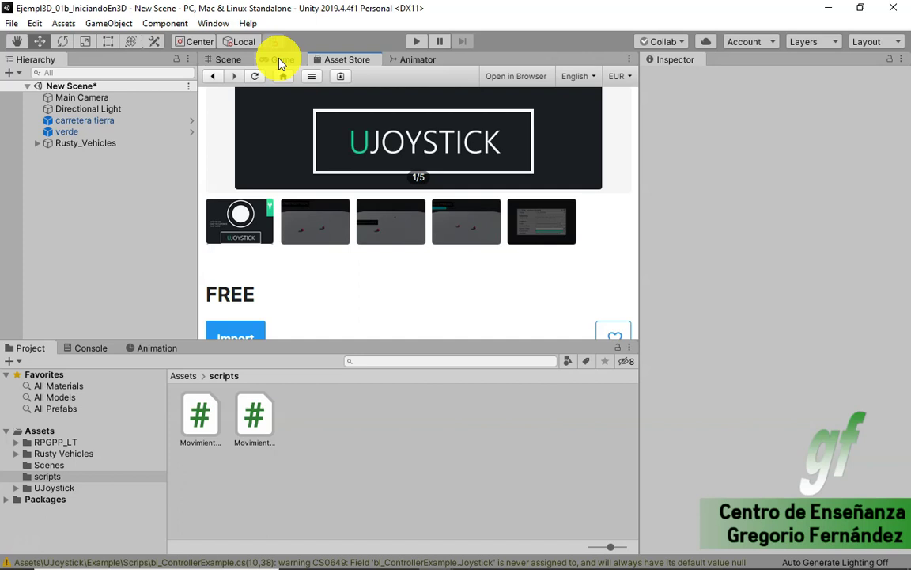
click(228, 60)
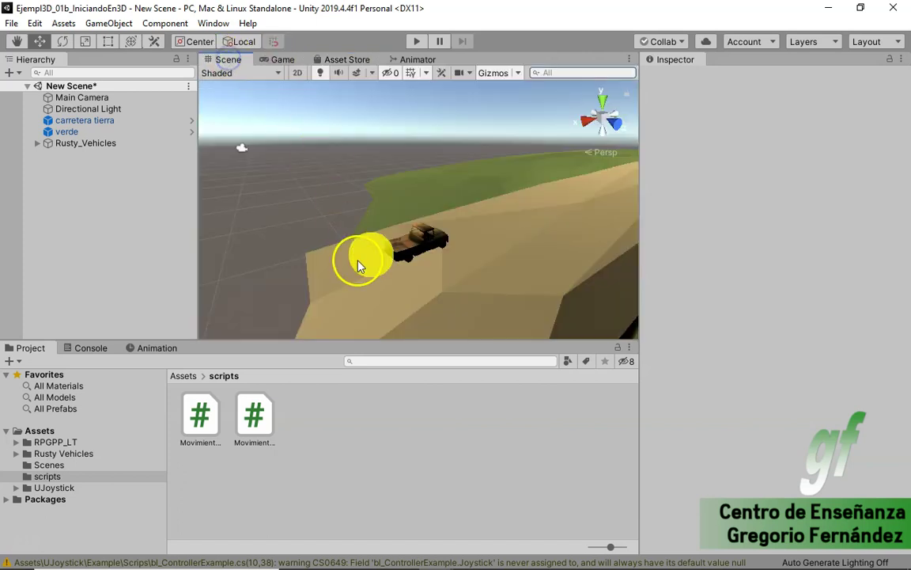
click(42, 488)
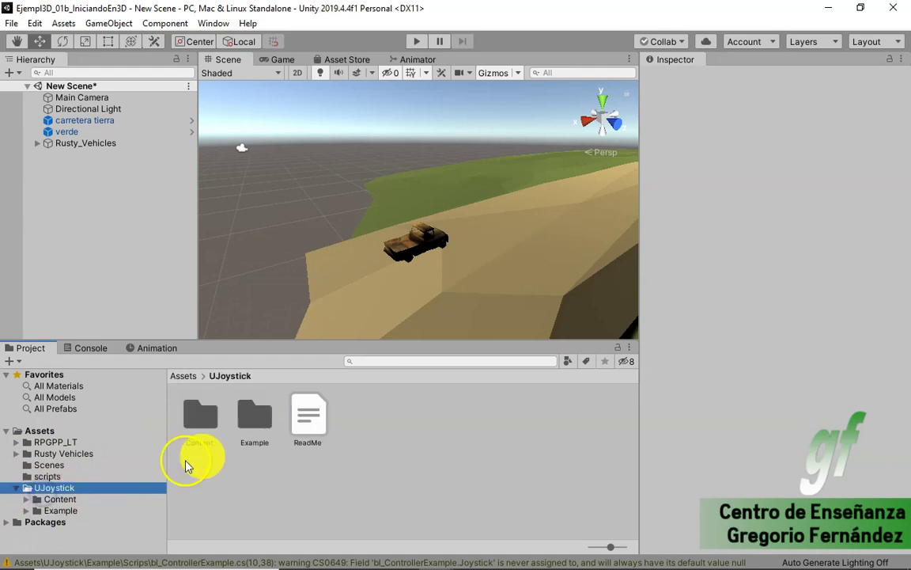
double_click(317, 433)
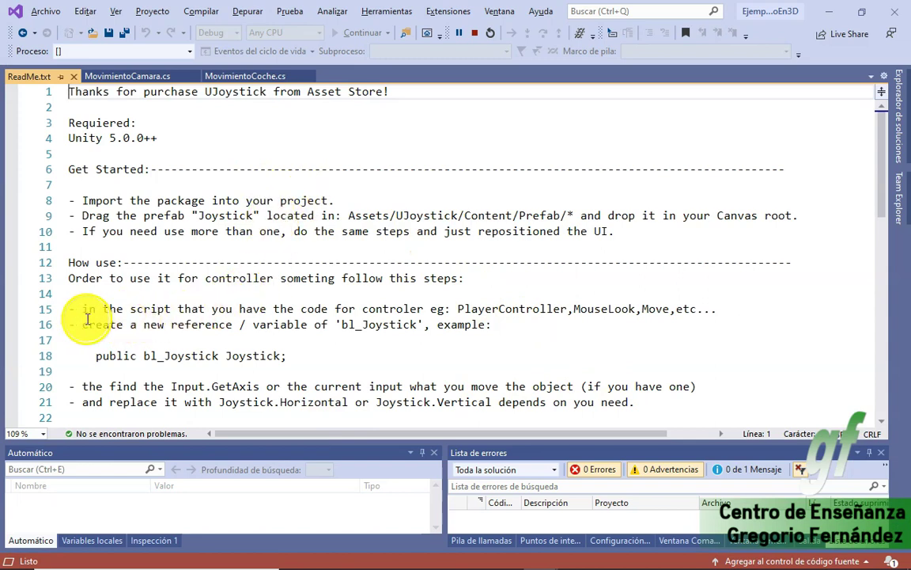
- Copy the ReadMe's 'public bl_Joystick Joystick;' line and switch to the PlayerController script
scroll(176, 324, down, 1)
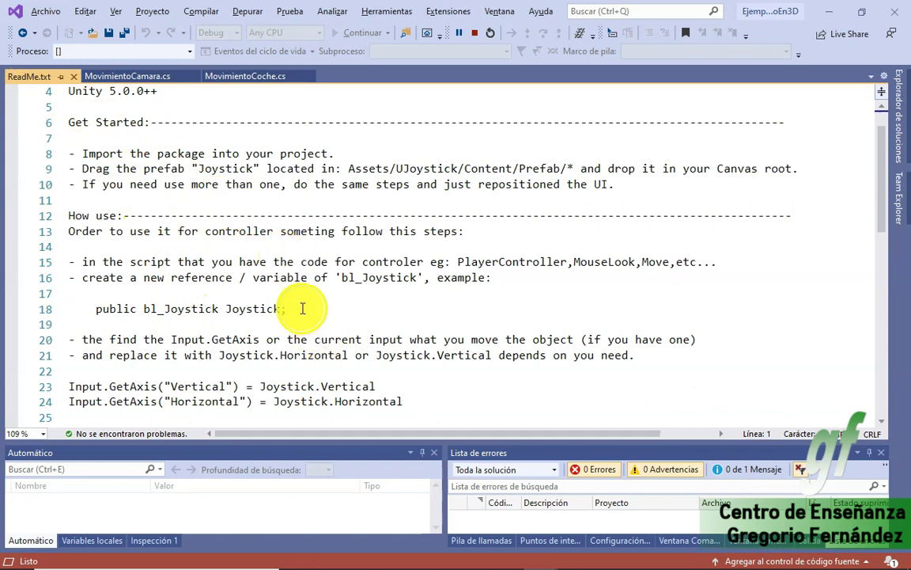
drag(302, 309, 96, 308)
right_click(157, 309)
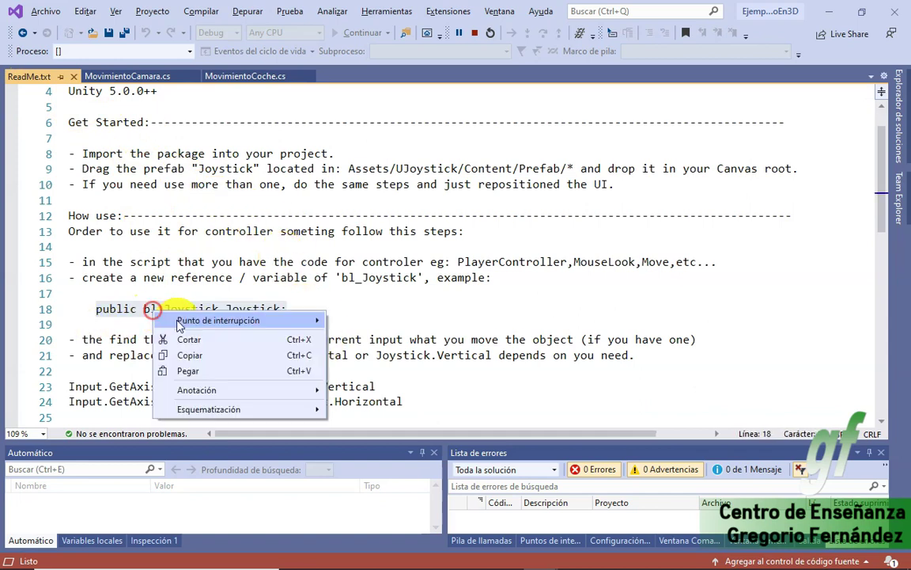
click(199, 357)
drag(96, 308, 272, 308)
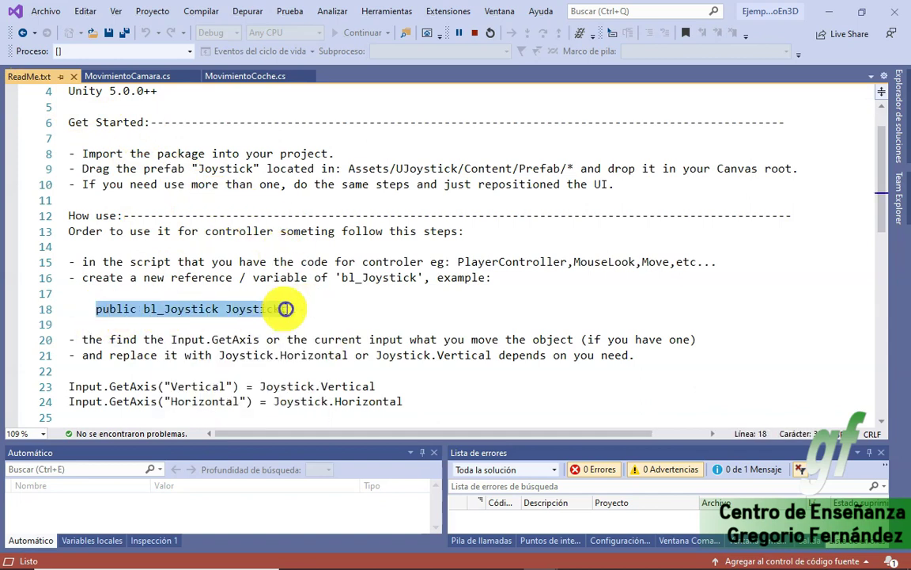
right_click(269, 311)
click(305, 354)
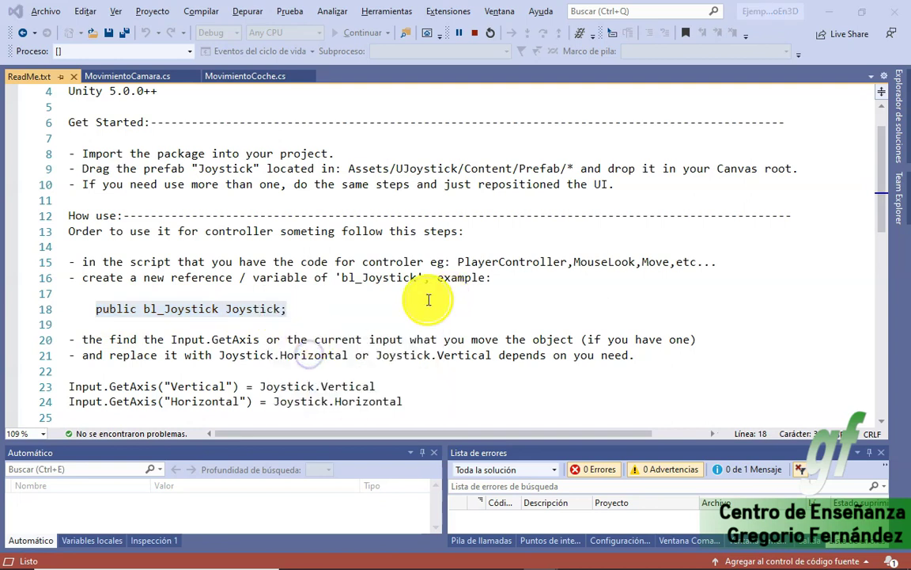
key(alt+Tab)
key(alt+Tab)
key(alt+Tab)
key(alt+Tab)
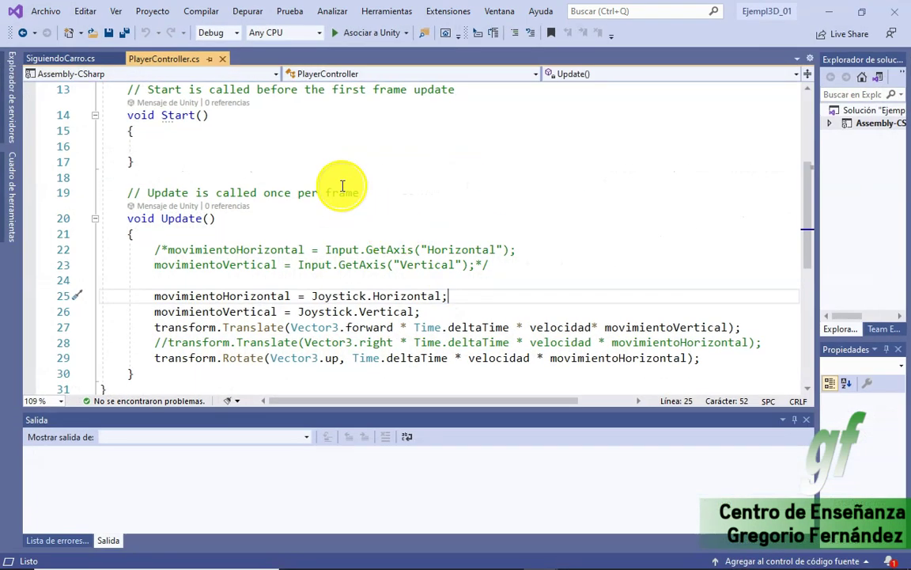
- Delete the duplicate 'public bl_Joystick Joystick;' line in PlayerController and attach the debugger to Unity
scroll(269, 174, up, 4)
click(521, 197)
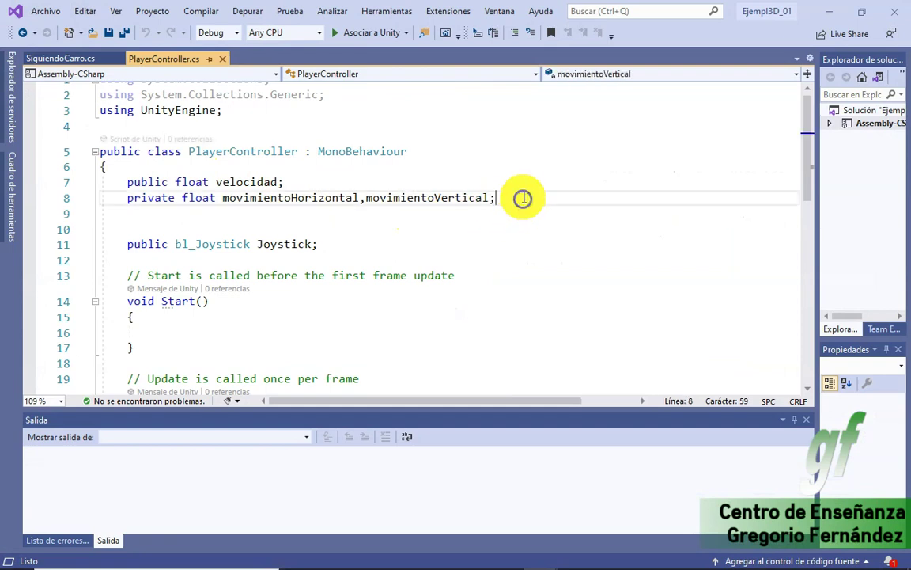
key(Return)
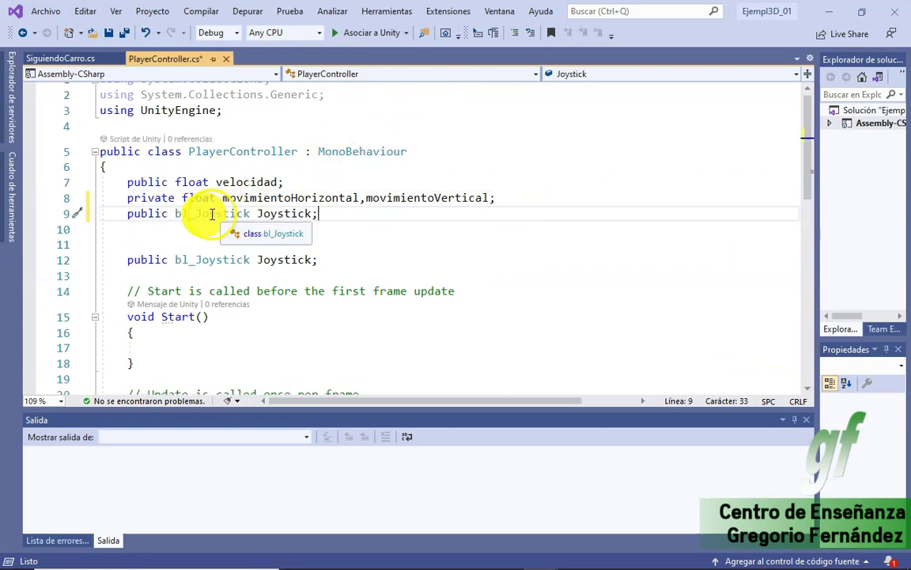
double_click(154, 214)
double_click(214, 213)
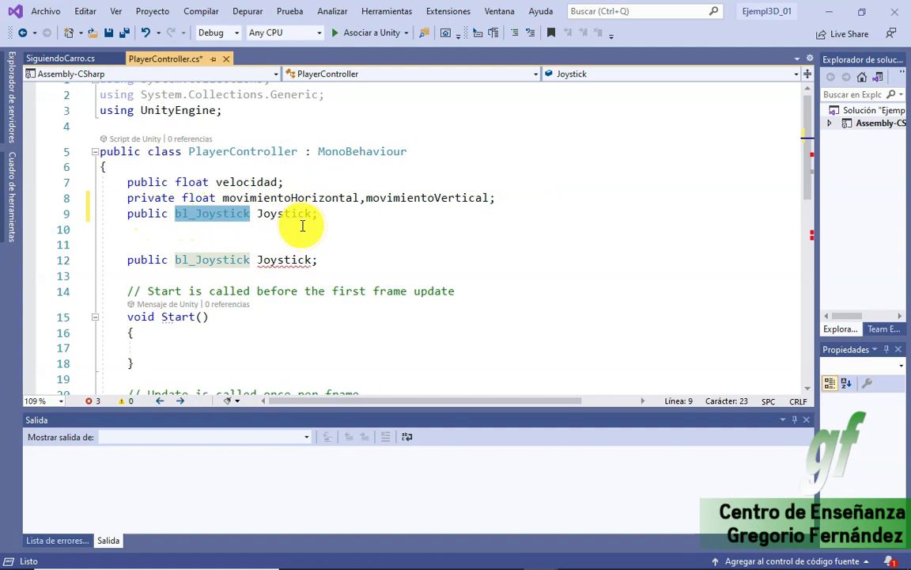
click(332, 255)
key(shift+Home)
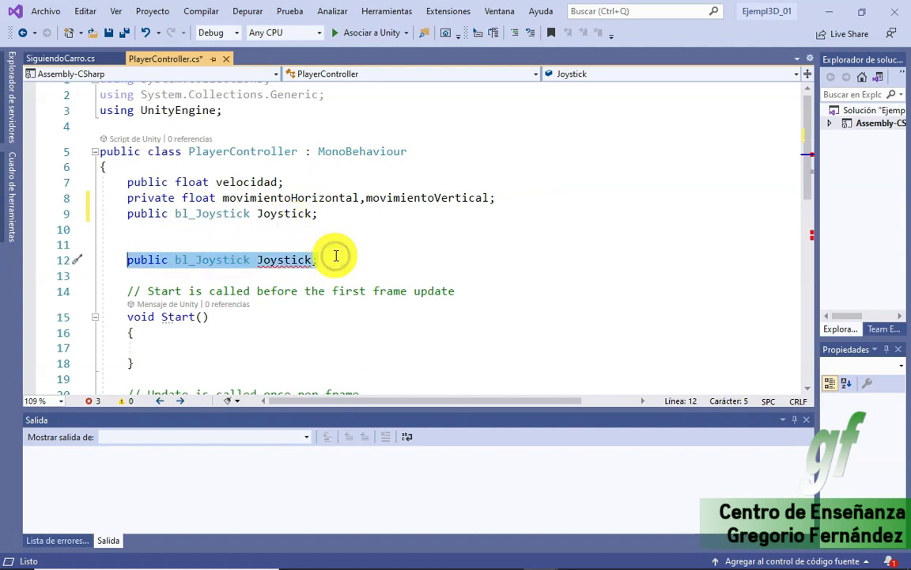
key(Delete)
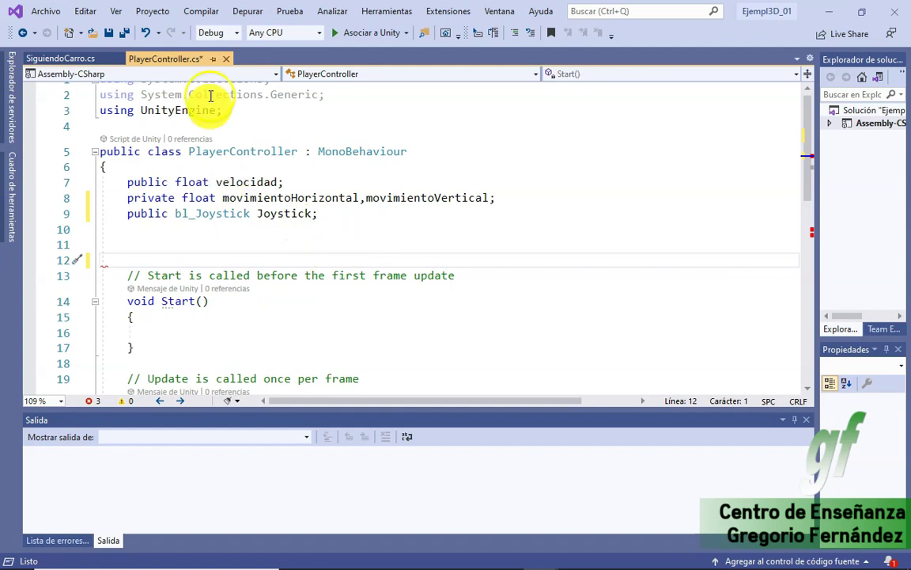
click(344, 32)
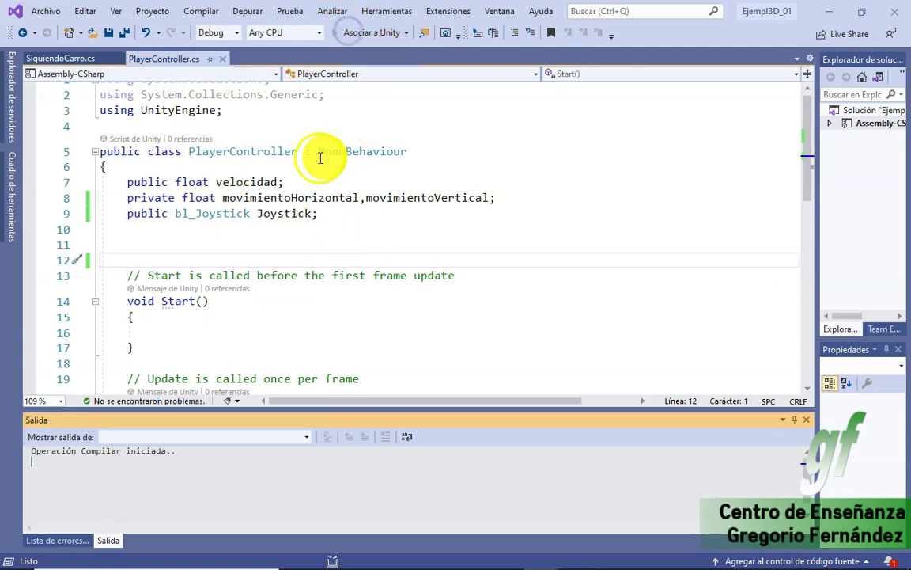
key(alt+Tab)
key(alt+Tab)
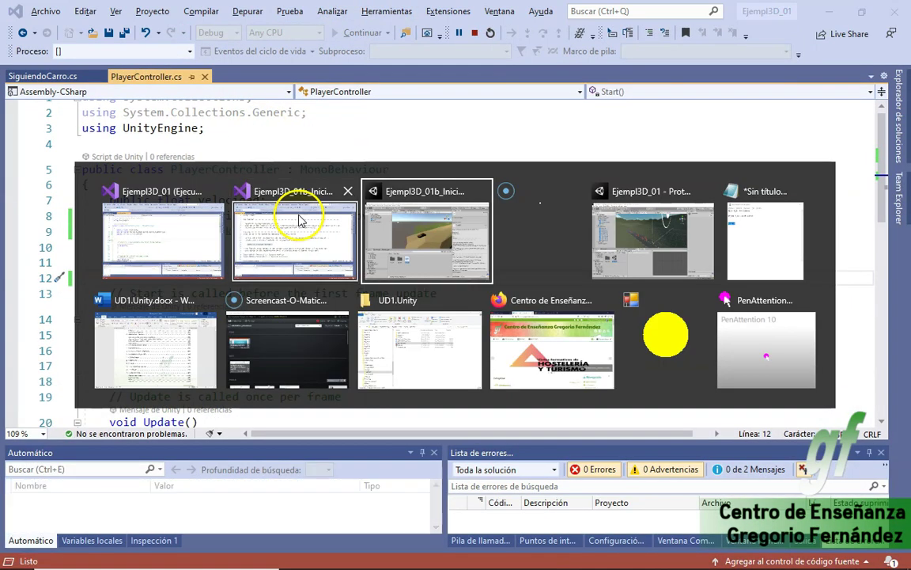
- Select Hillbilly under Rusty_Vehicles and check that its Movimiento Coche script's Velocidad is 10
click(83, 144)
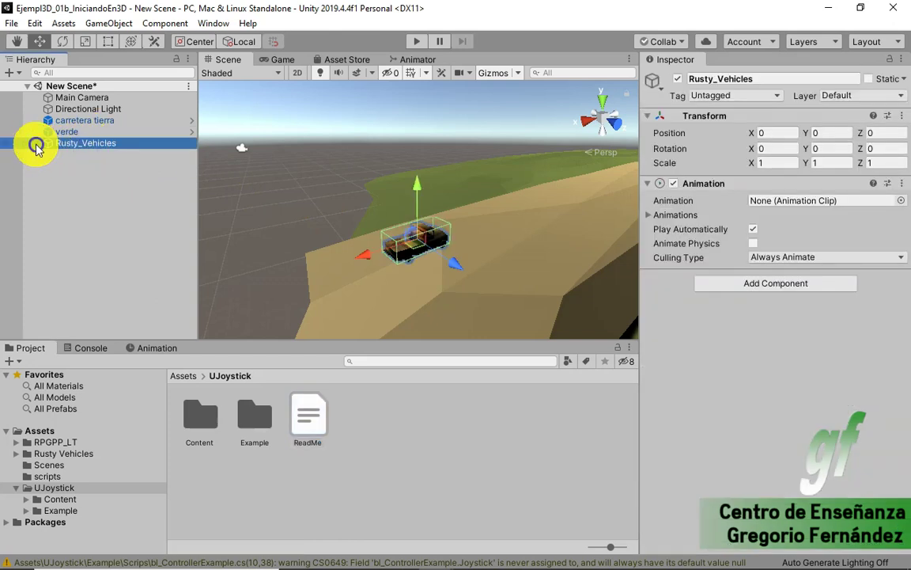
click(36, 145)
click(78, 155)
scroll(771, 395, down, 5)
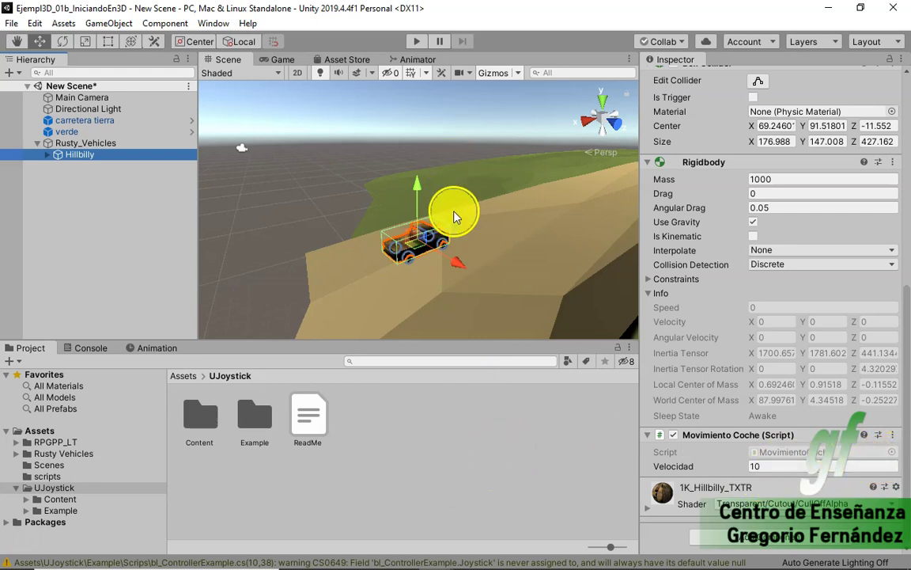
key(alt+Tab)
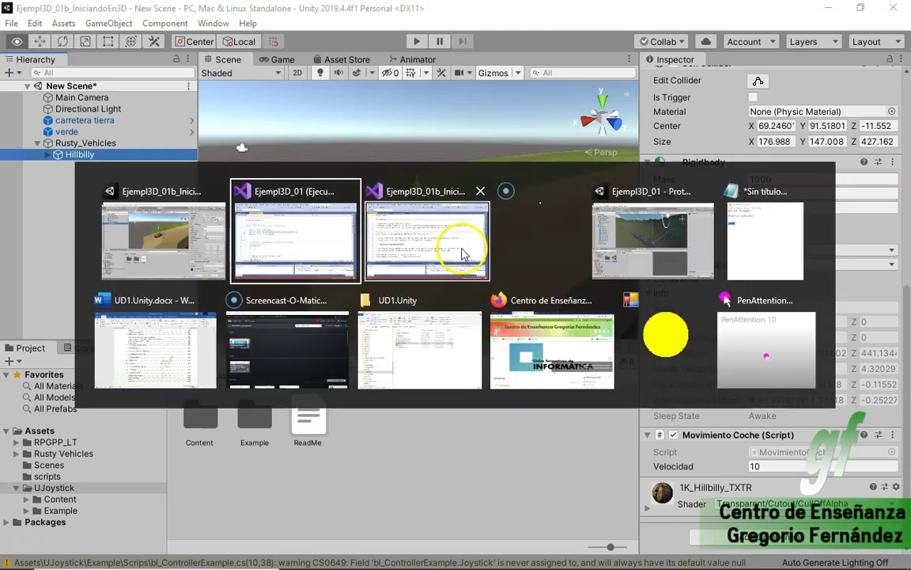
key(alt+Tab)
key(alt+Tab)
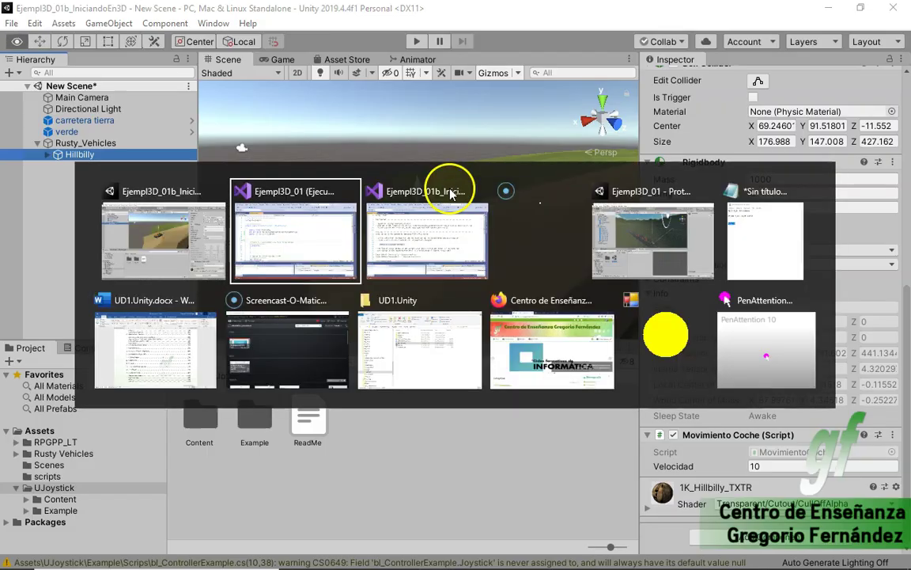
- Paste 'public bl_Joystick Joystick;' as a new line 9 in MovimientoCoche.cs
click(450, 192)
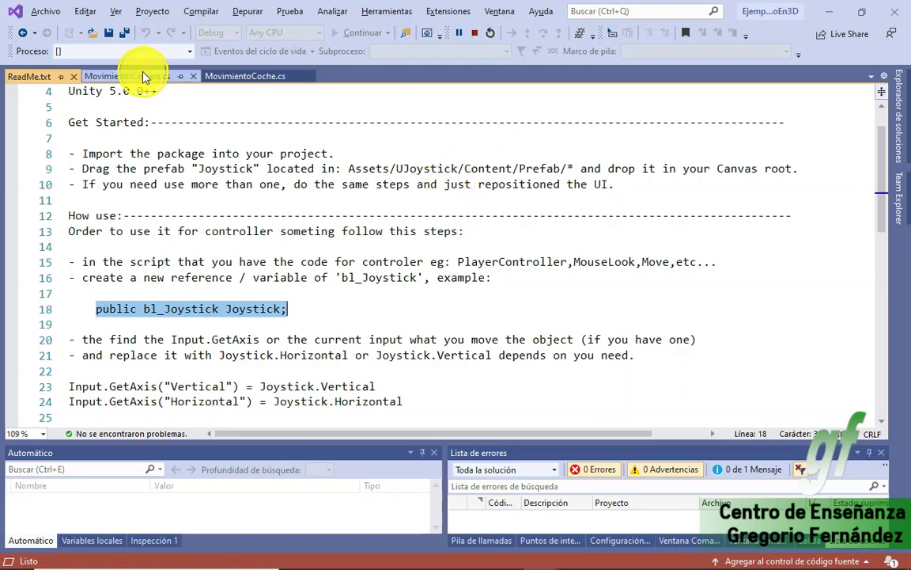
click(237, 76)
scroll(272, 149, up, 3)
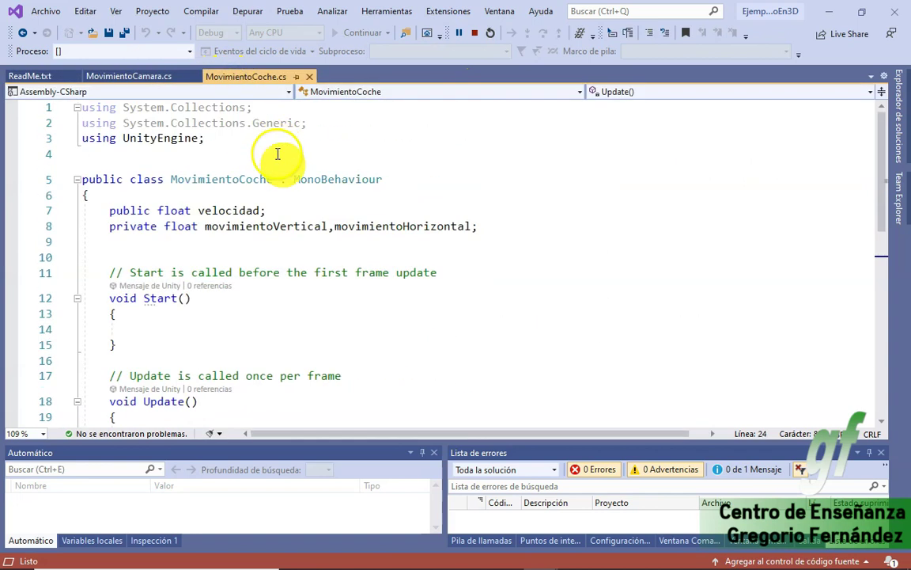
click(492, 225)
key(Return)
key(ctrl+v)
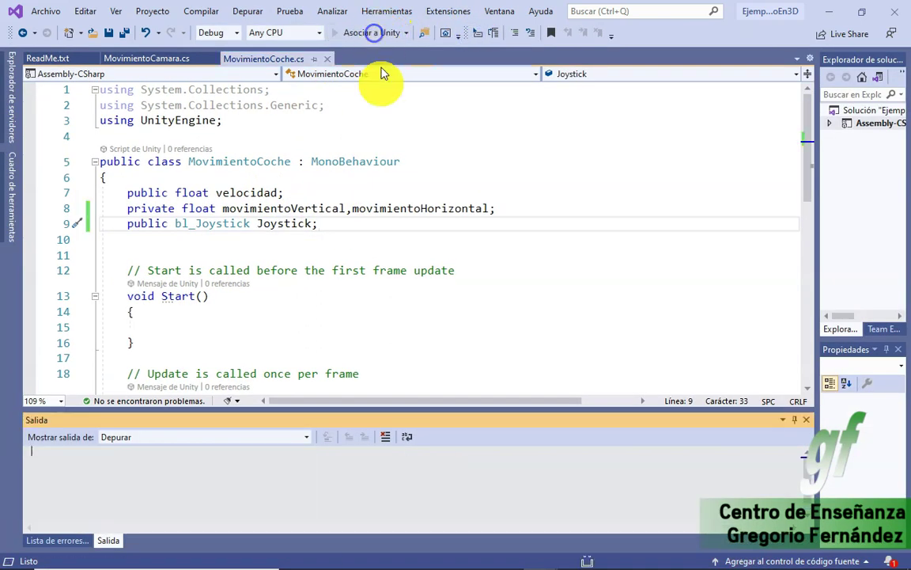
- Open UJoystick's Content/Prefab folder in Unity and select the Joystick prefab
key(alt+Tab)
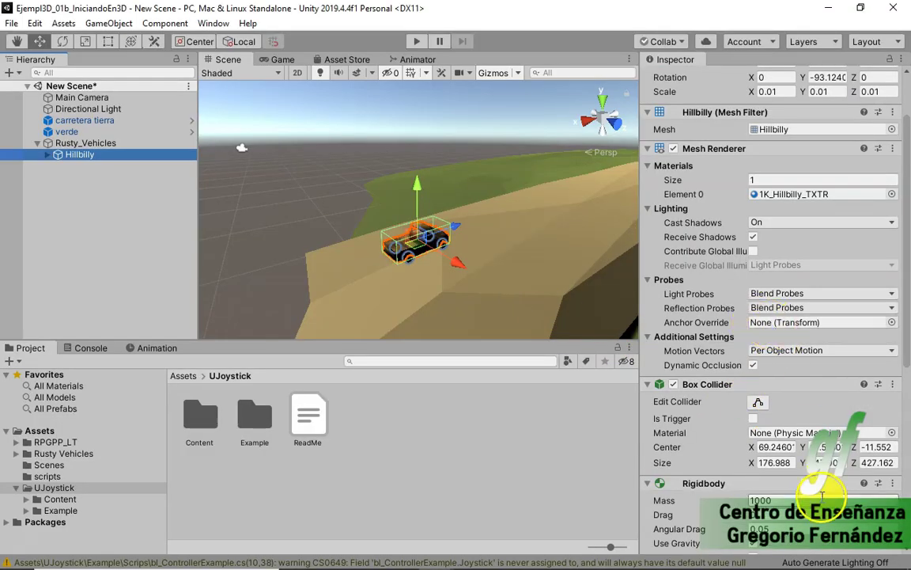
scroll(791, 435, down, 10)
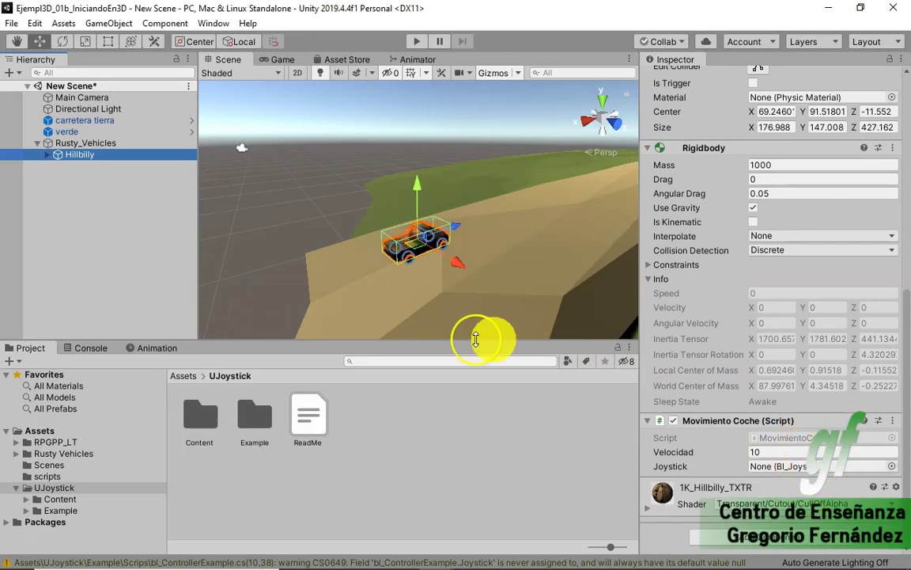
click(25, 505)
click(26, 499)
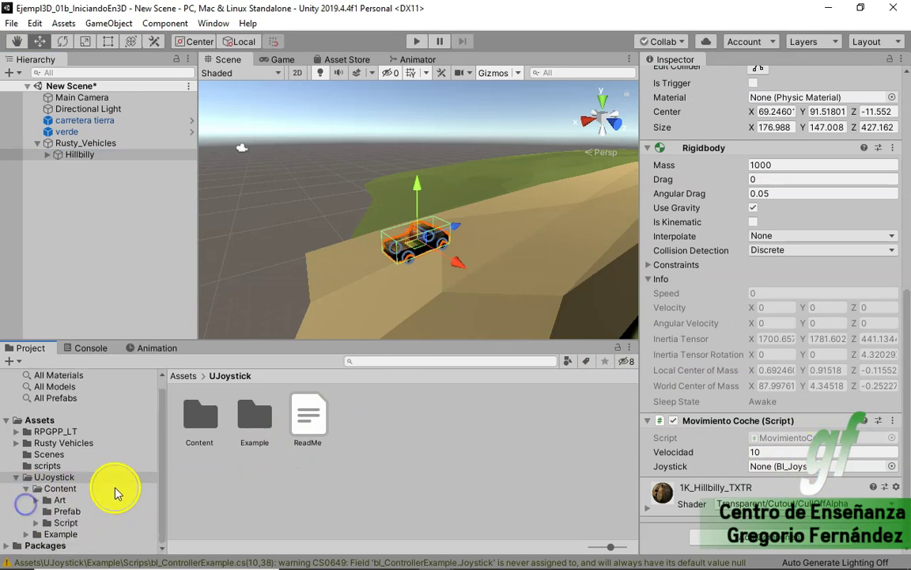
click(61, 511)
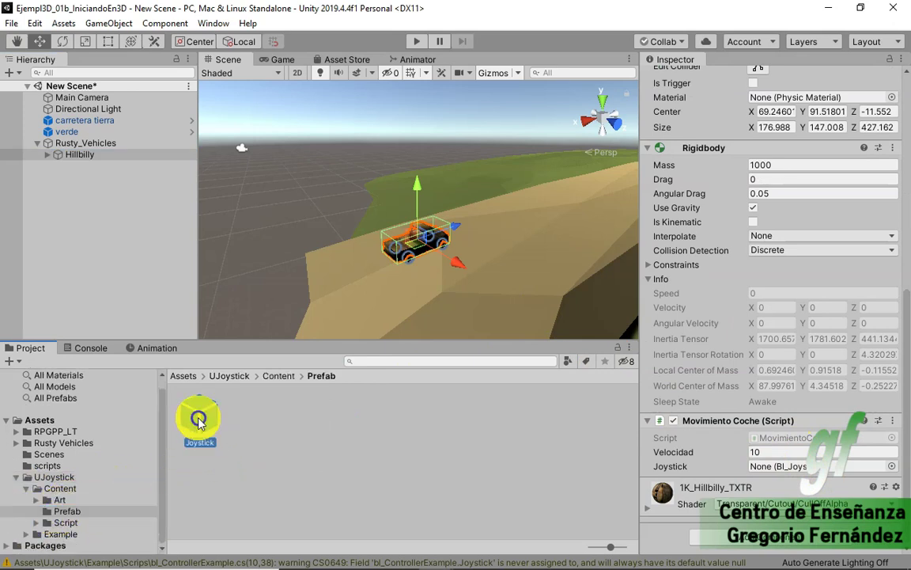
click(198, 415)
- Compare the Joystick prefab with Hillbilly's Joystick slot, then go back to ReadMe.txt
click(86, 159)
click(202, 415)
click(86, 156)
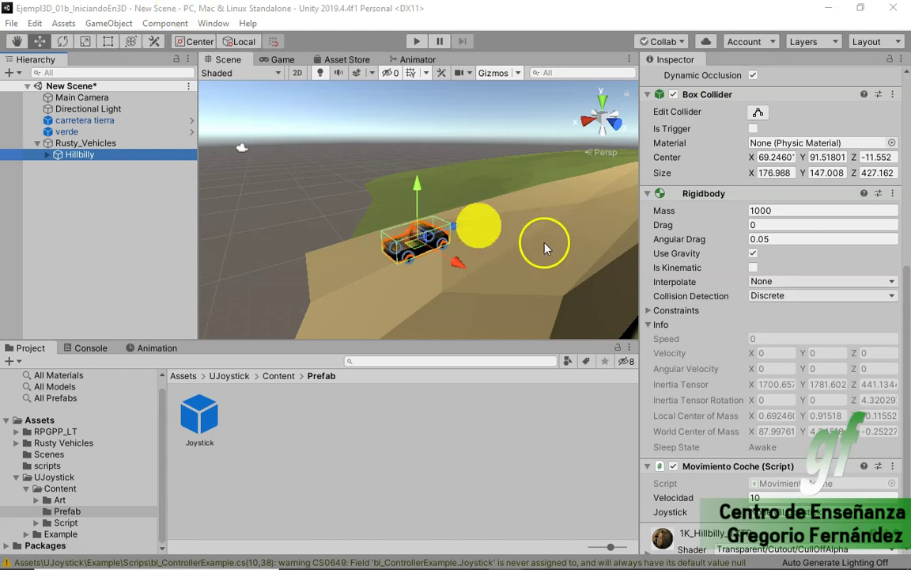
key(alt+Tab)
click(348, 261)
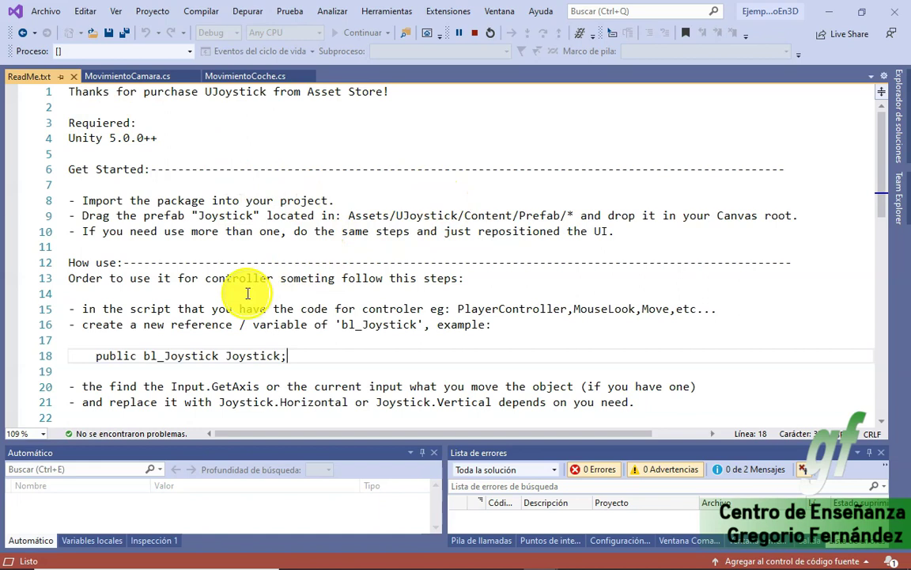
- Copy the two example input lines from the UJoystick readme
scroll(235, 360, down, 3)
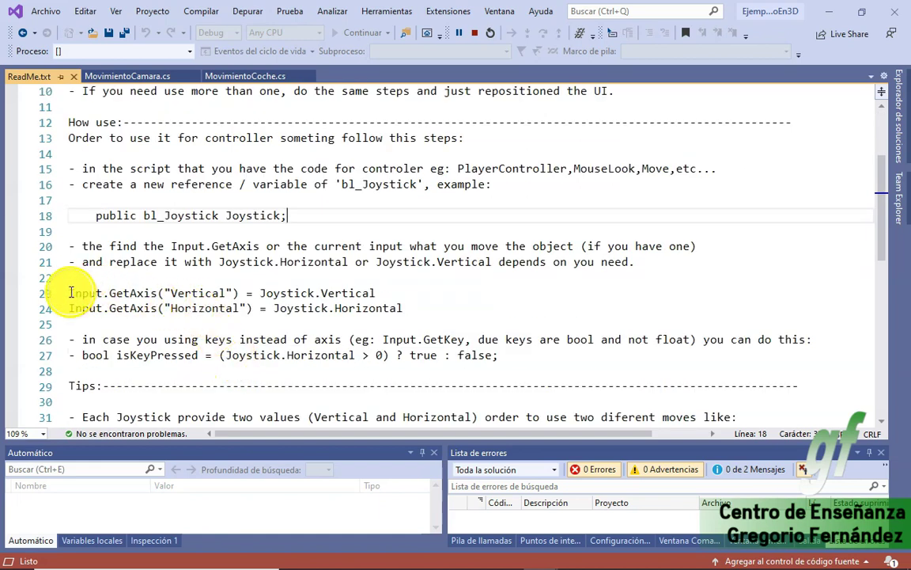
drag(69, 293, 418, 311)
right_click(333, 302)
click(378, 342)
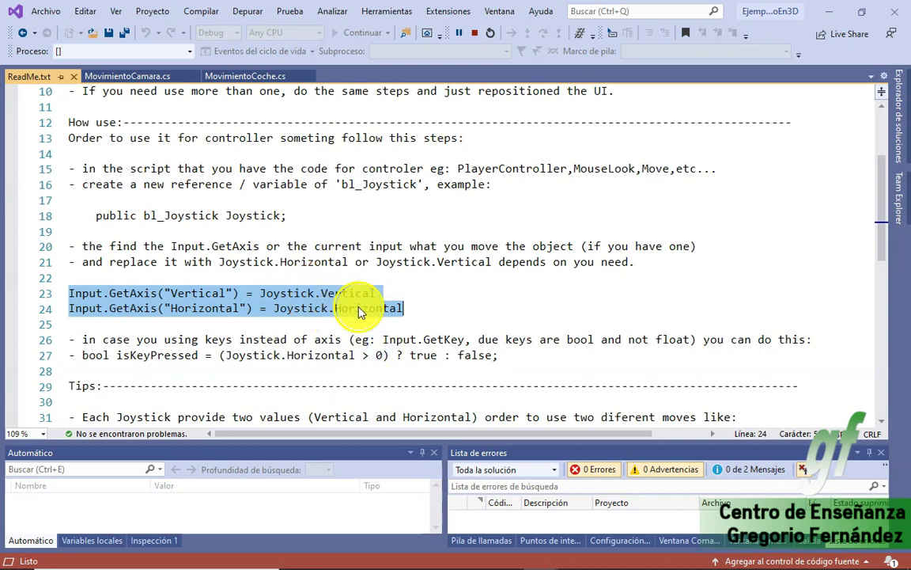
- In MovimientoCoche.cs, comment out the Input.GetAxis lines with /* */ and paste the readme lines below
key(alt+Tab)
key(alt+Tab)
key(alt+Tab)
key(alt+Tab)
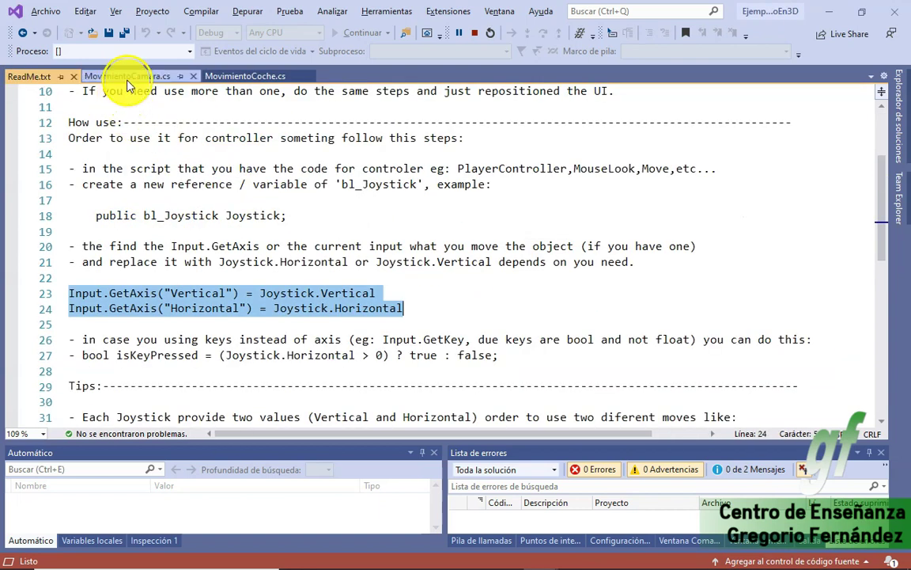
click(229, 77)
scroll(300, 324, down, 3)
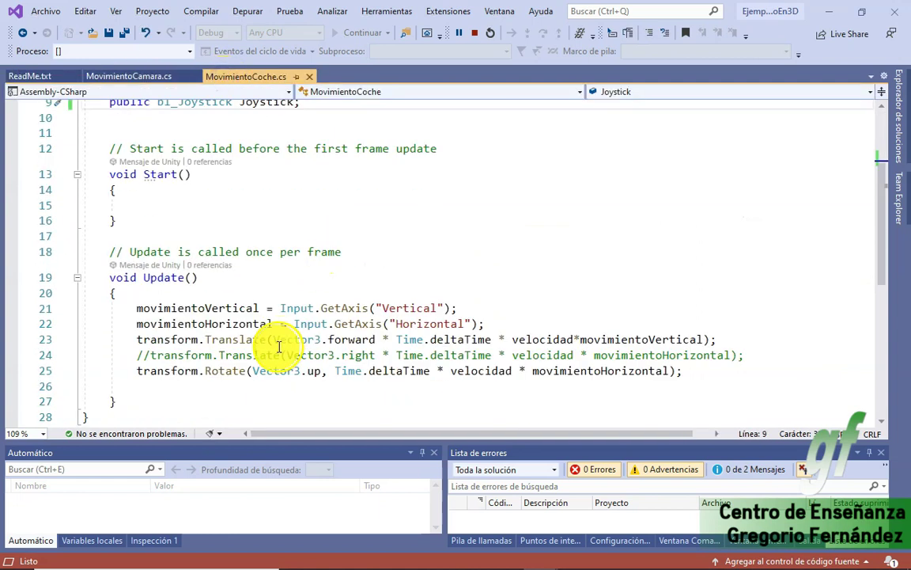
click(131, 308)
text(/*)
key(End)
key(Down)
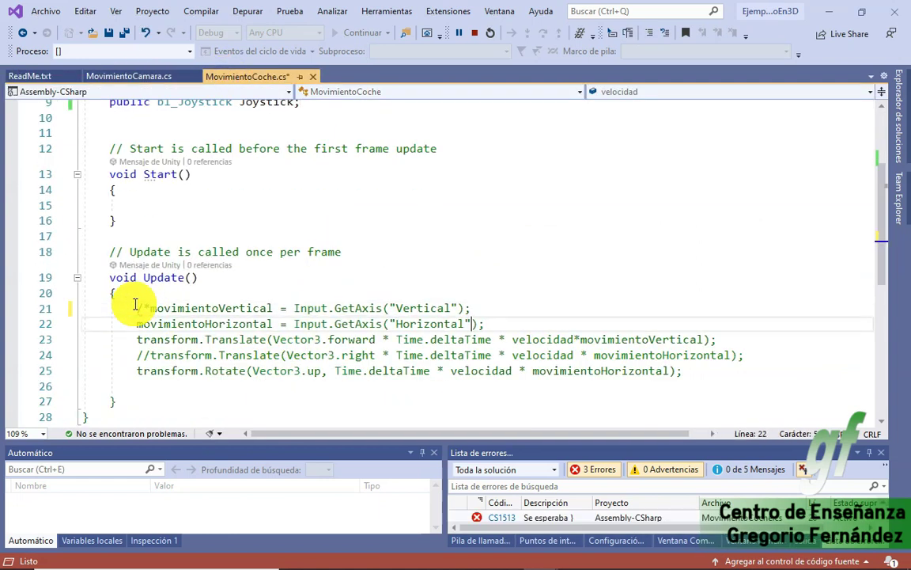
text(*/)
key(Return)
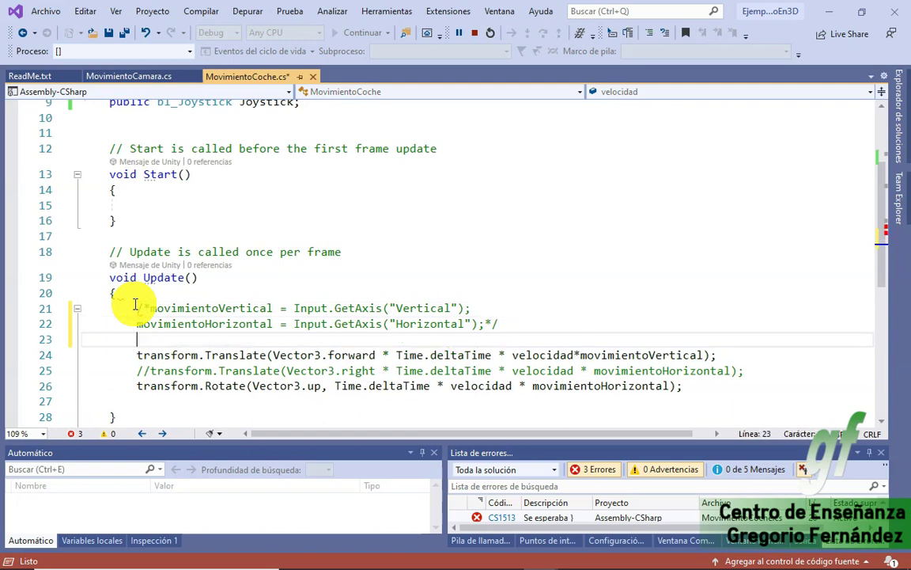
key(ctrl+v)
- Indent the pasted lines 23–24 and end each with a semicolon
key(Return)
key(Tab)
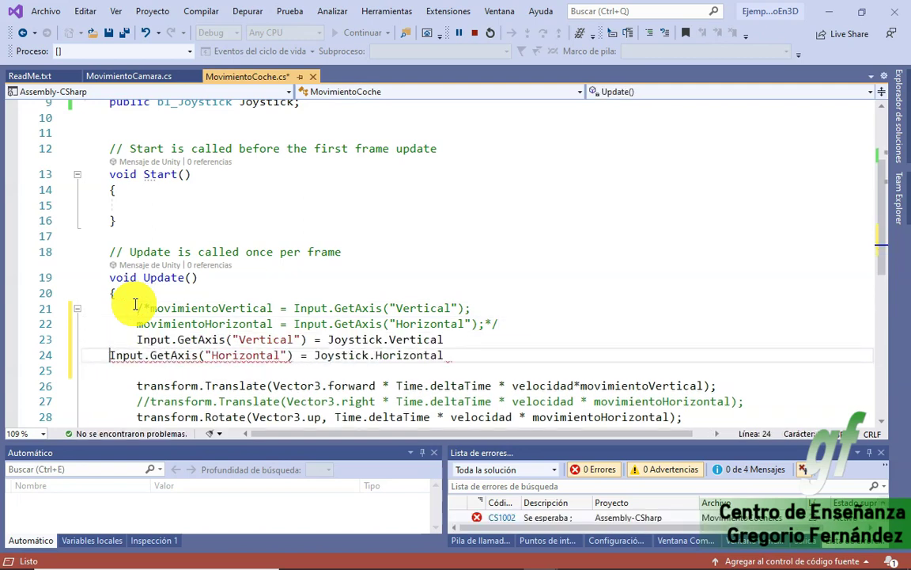
key(Tab)
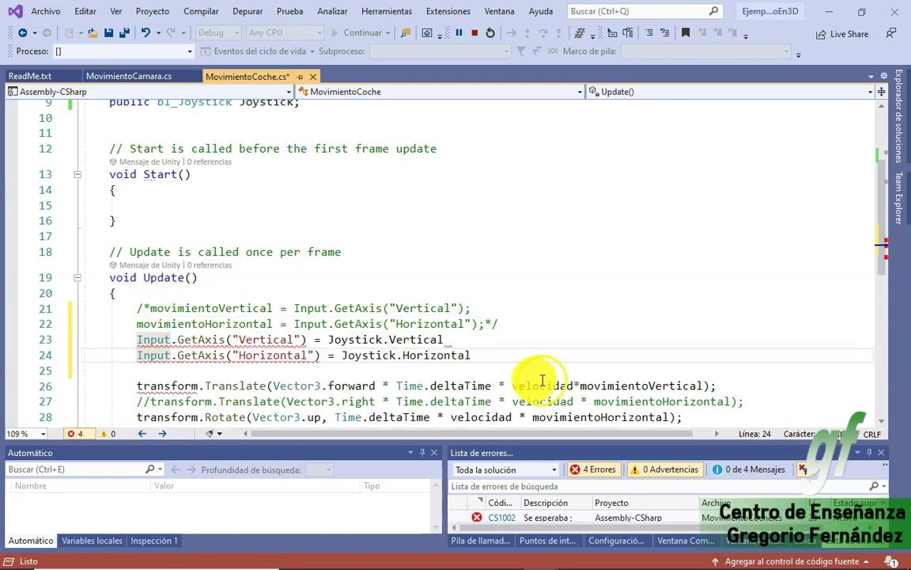
click(483, 336)
text(;)
key(Down)
text(;)
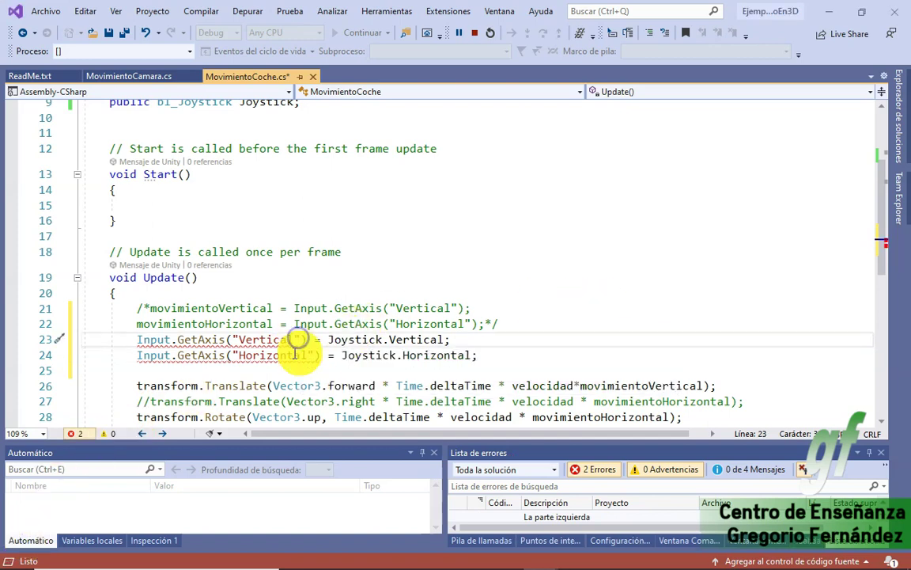
- Route the joystick values into movimientoVertical and movimientoHorizontal, then restart the Unity debugging session
click(254, 308)
double_click(253, 308)
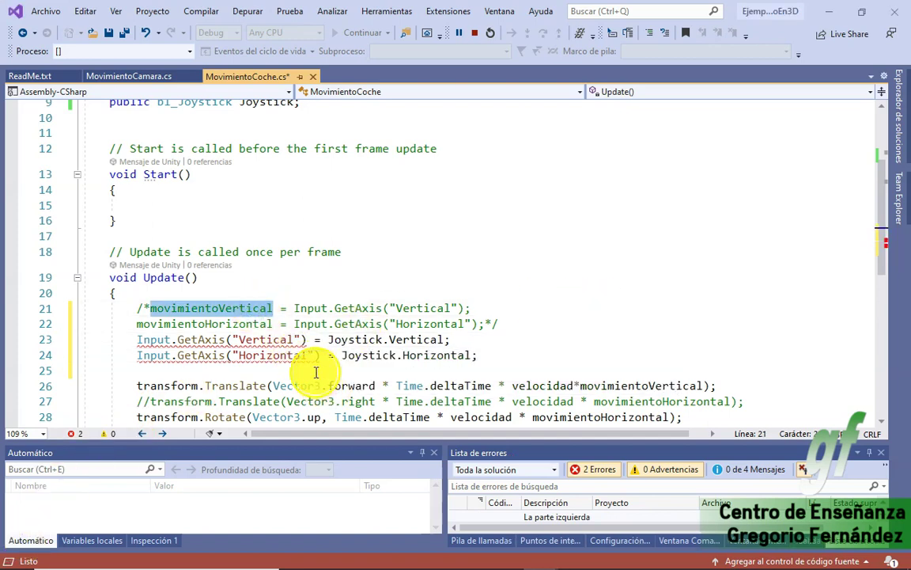
drag(307, 339, 166, 339)
key(ctrl+v)
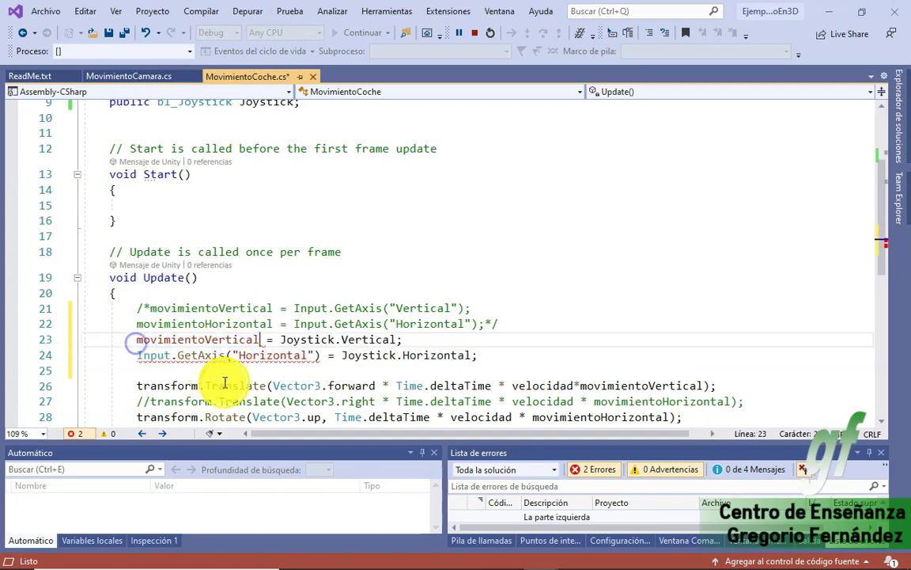
mouse_move(156, 357)
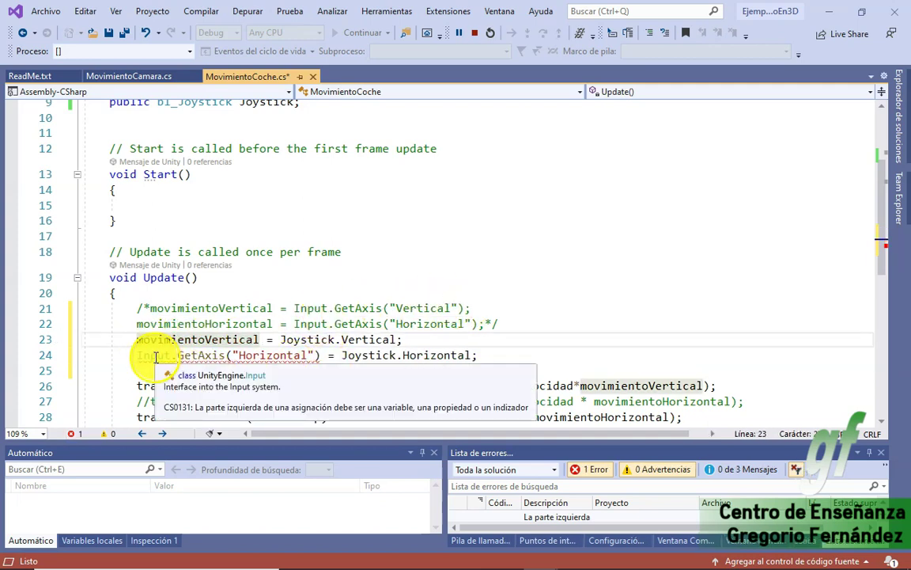
drag(137, 355, 320, 355)
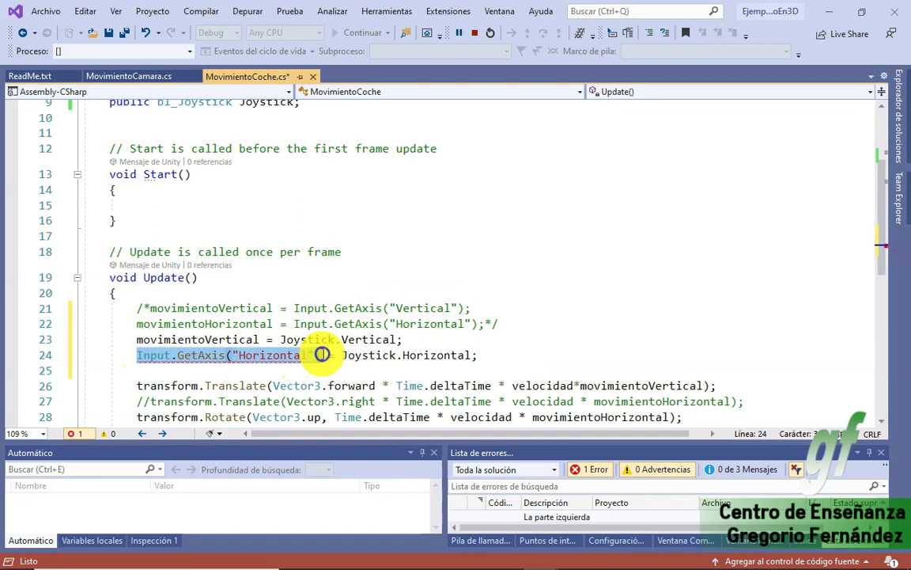
drag(136, 324, 274, 323)
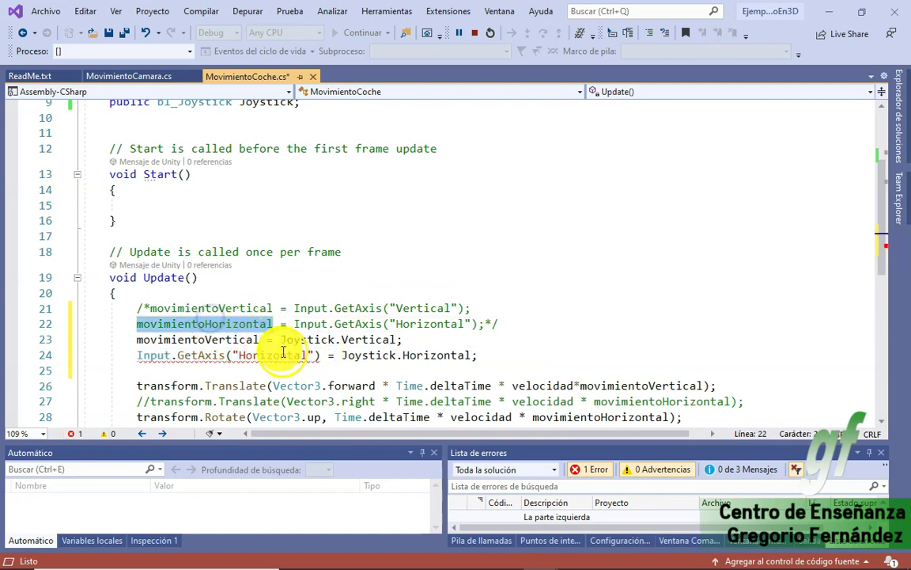
key(ctrl+c)
drag(318, 356, 136, 356)
key(ctrl+v)
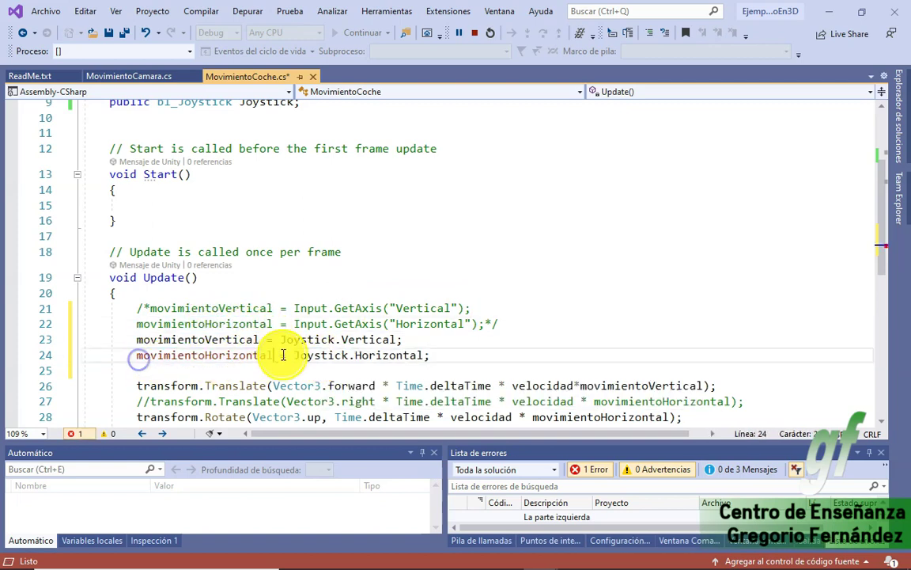
click(435, 355)
scroll(437, 355, down, 1)
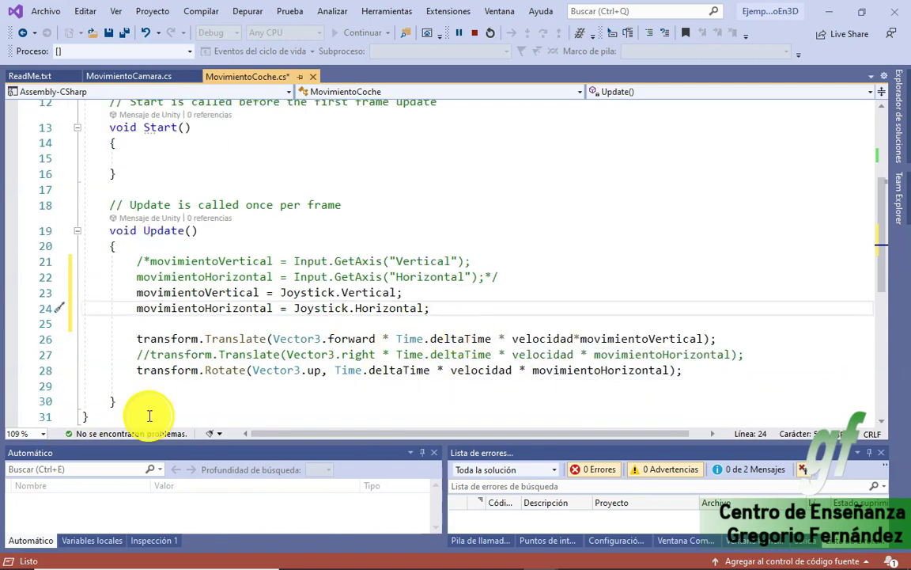
scroll(337, 339, up, 2)
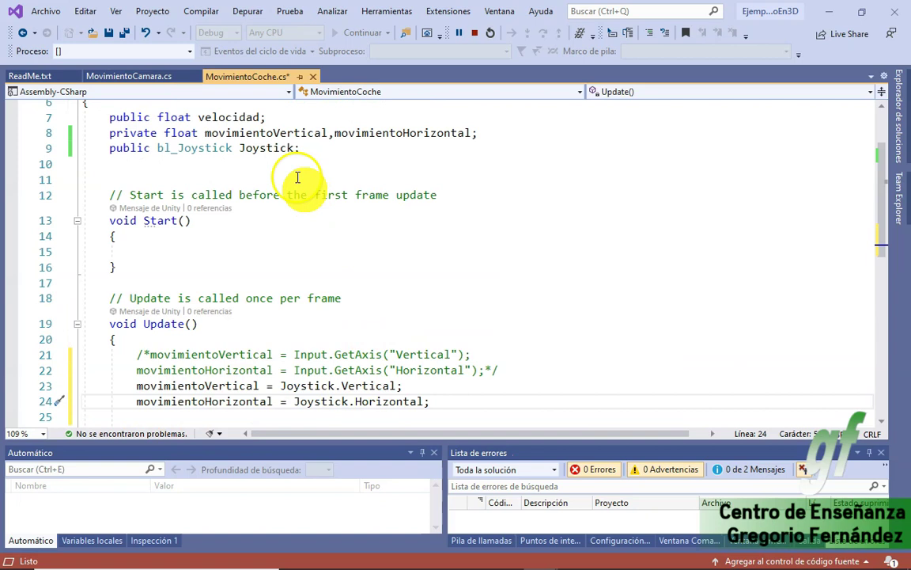
click(475, 33)
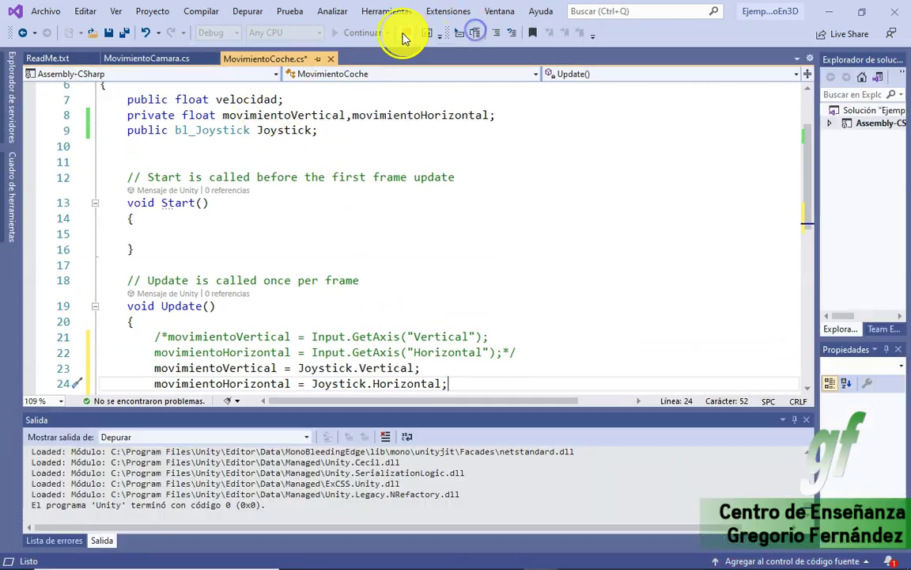
click(366, 33)
- Browse the Hierarchy's object-creation menu in Unity, then close it without adding anything
key(alt+Tab)
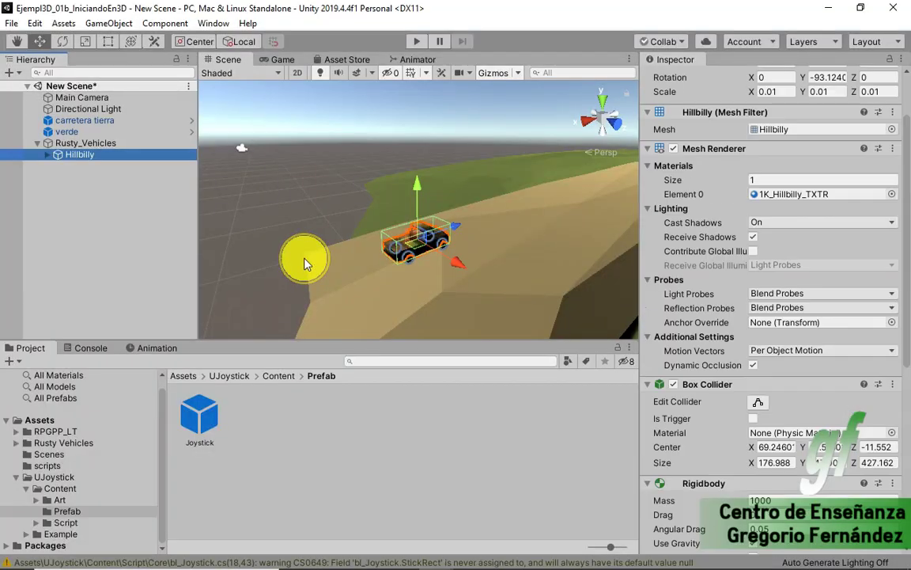
right_click(57, 197)
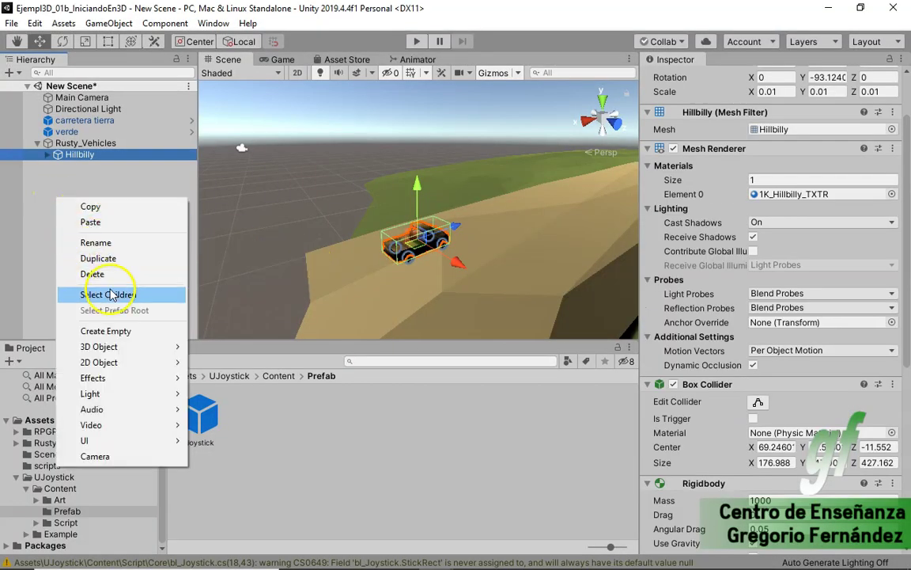
mouse_move(134, 347)
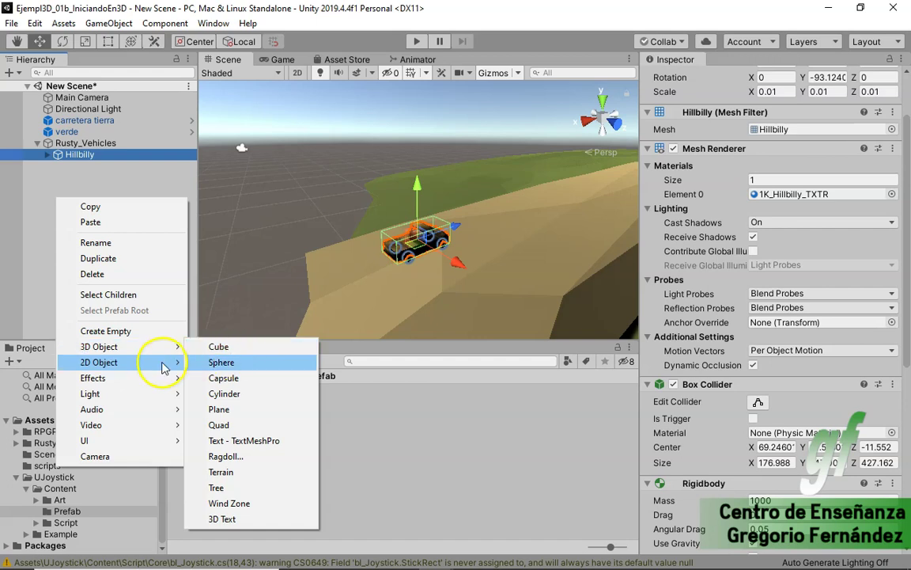
mouse_move(164, 368)
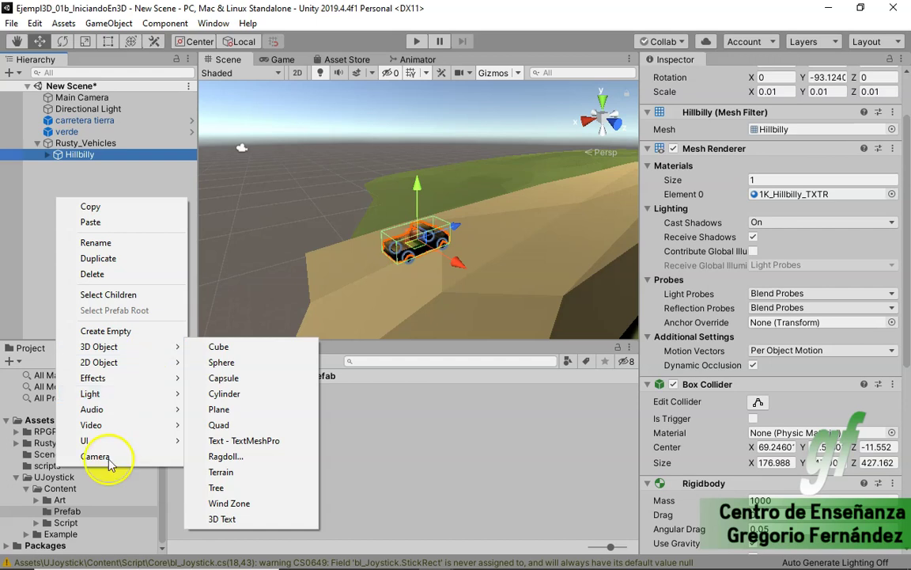
click(673, 398)
- Add a UI Canvas to the scene and rename it SuperficieUJoystick
right_click(99, 207)
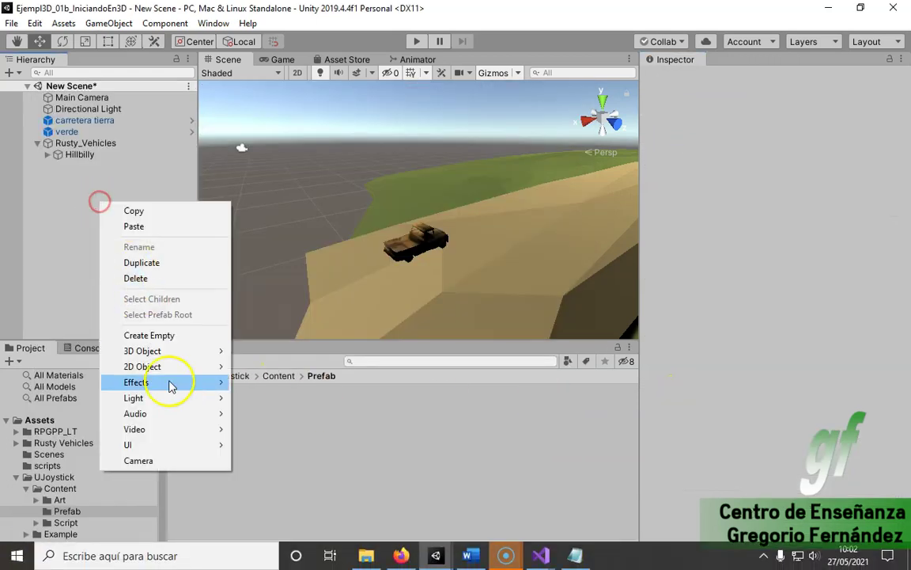
mouse_move(183, 446)
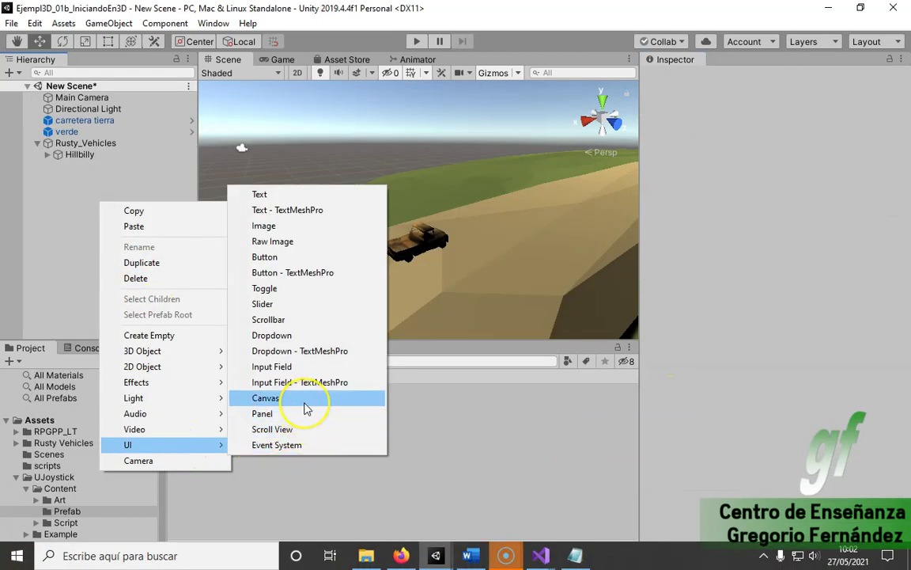
click(307, 407)
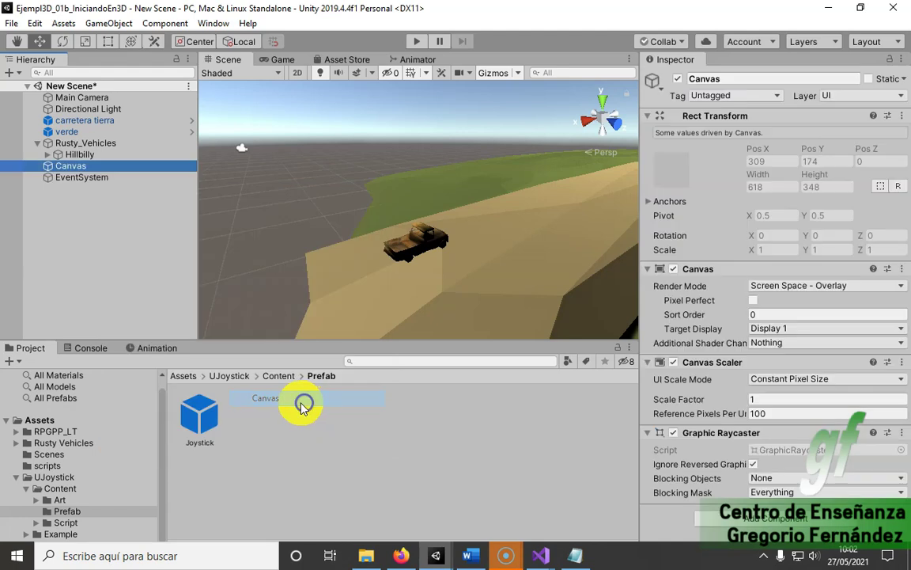
click(69, 166)
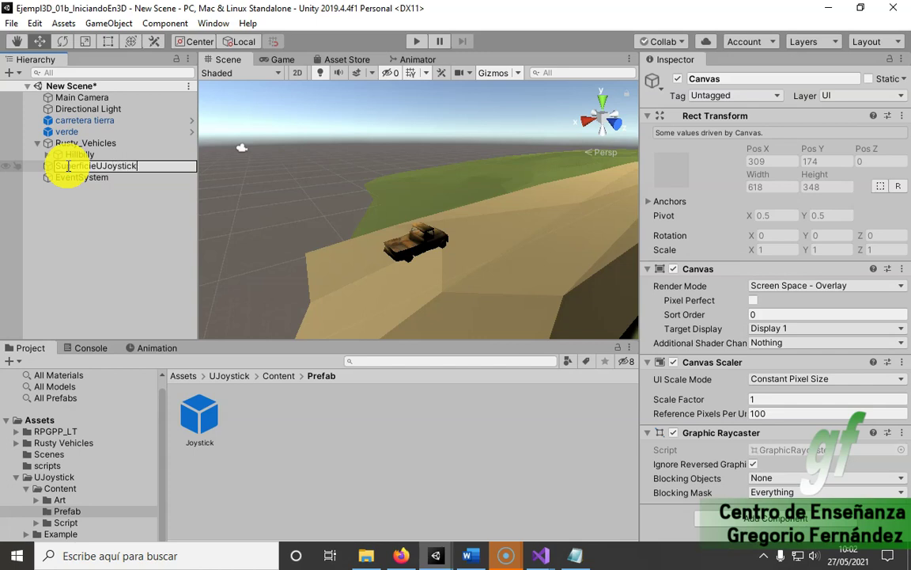
text(SuperficieUJoystick)
key(Return)
- Place the Joystick prefab inside SuperficieUJoystick and frame it in the view
drag(199, 412, 119, 166)
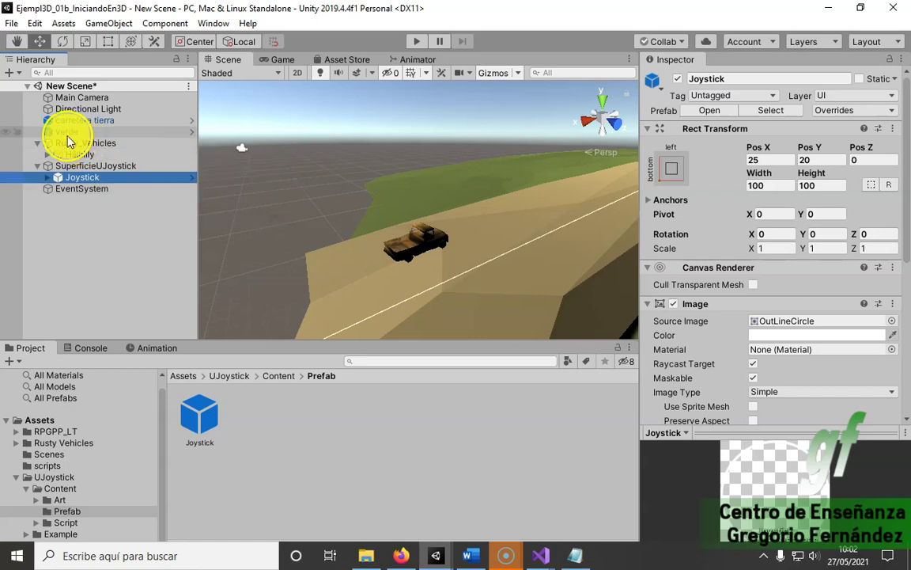
scroll(457, 210, down, 2)
key(f)
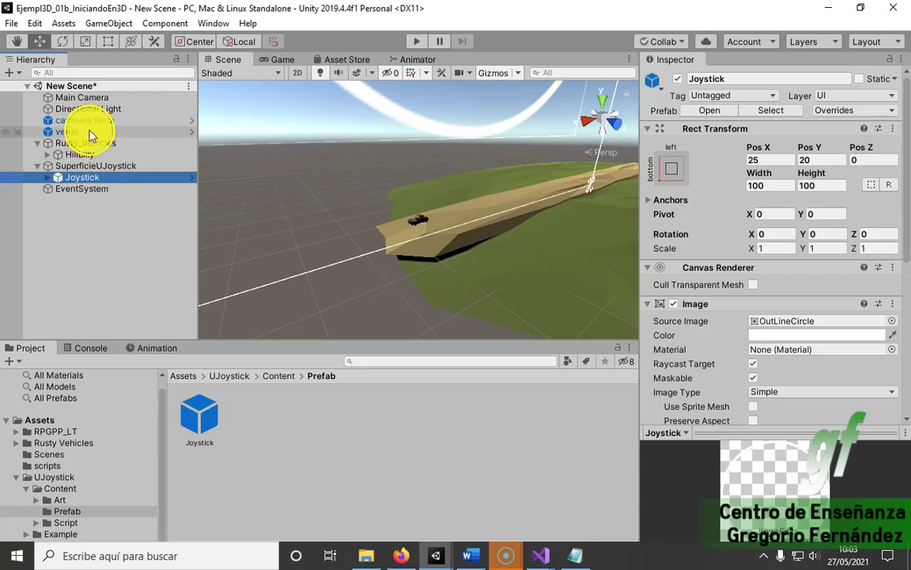
- Assign the Joystick to the Hillbilly truck's Movimiento Coche Joystick slot
click(79, 155)
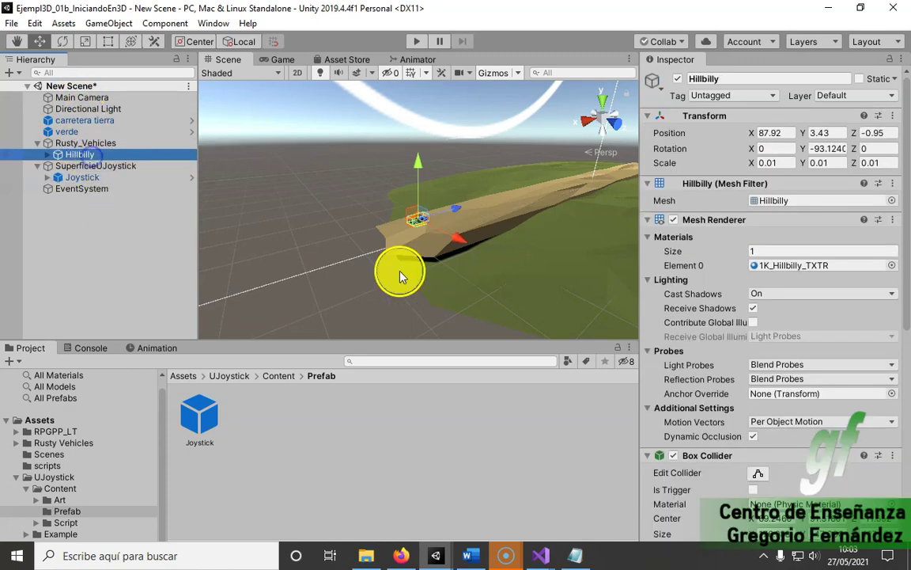
scroll(794, 421, down, 10)
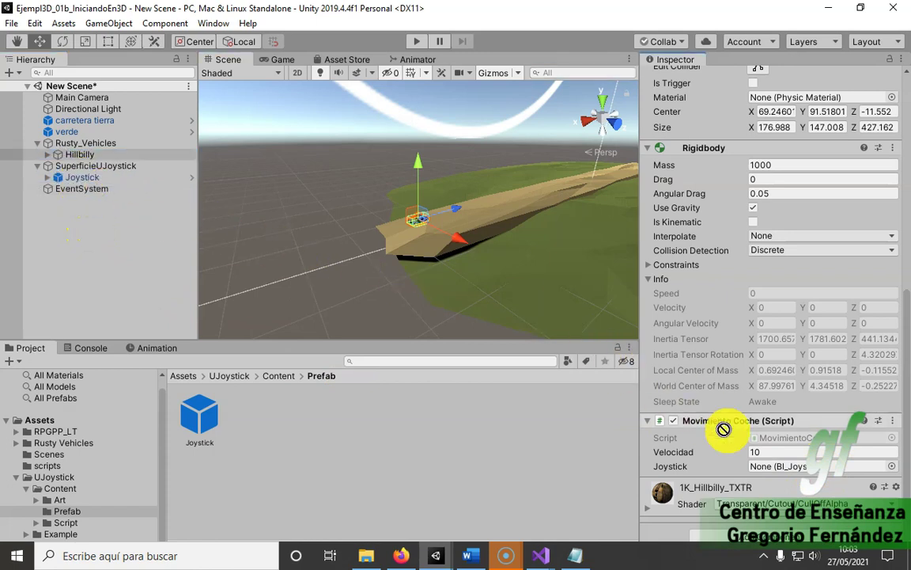
drag(81, 186, 798, 465)
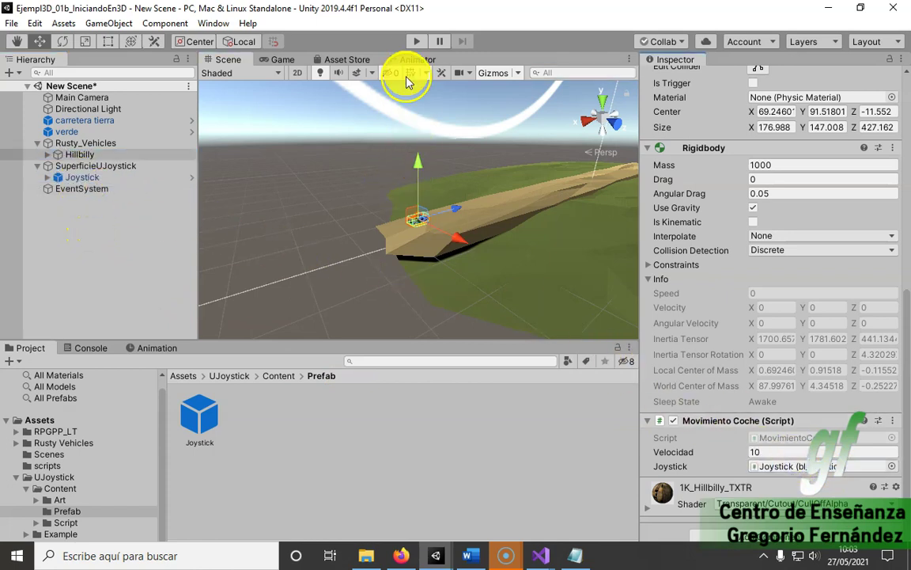
- Play-test the scene, steering the truck both ways with the on-screen joystick, then stop
click(417, 43)
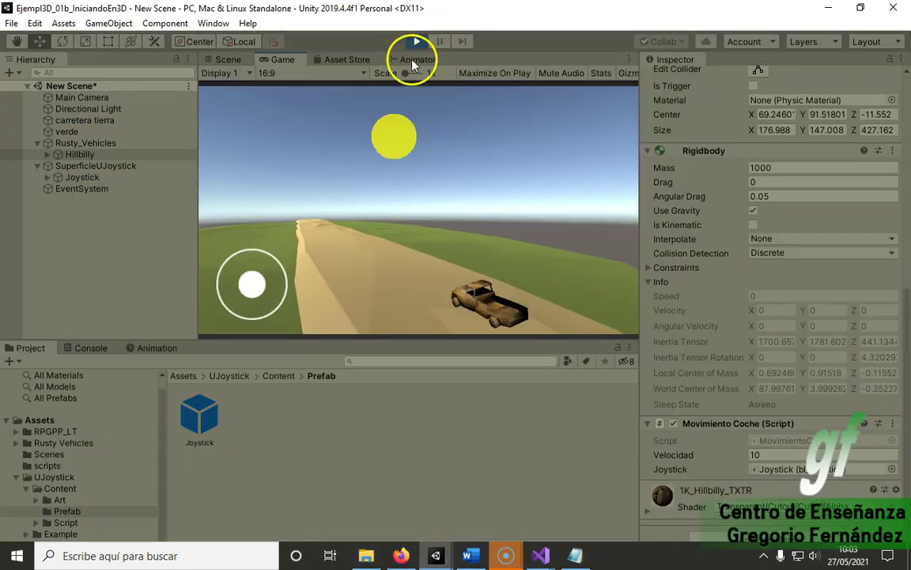
click(283, 290)
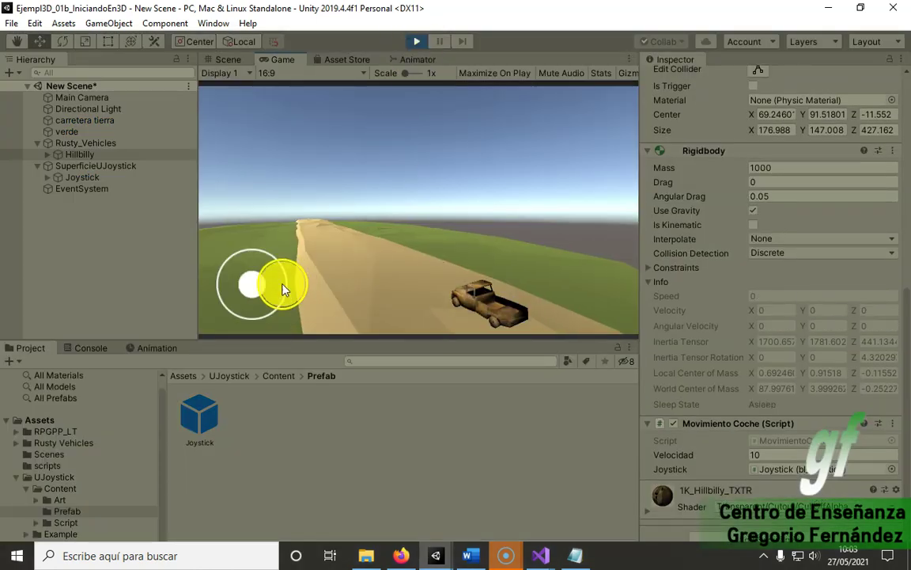
mouse_move(261, 287)
mouse_down()
mouse_move(250, 244)
mouse_move(272, 280)
mouse_move(209, 277)
mouse_up()
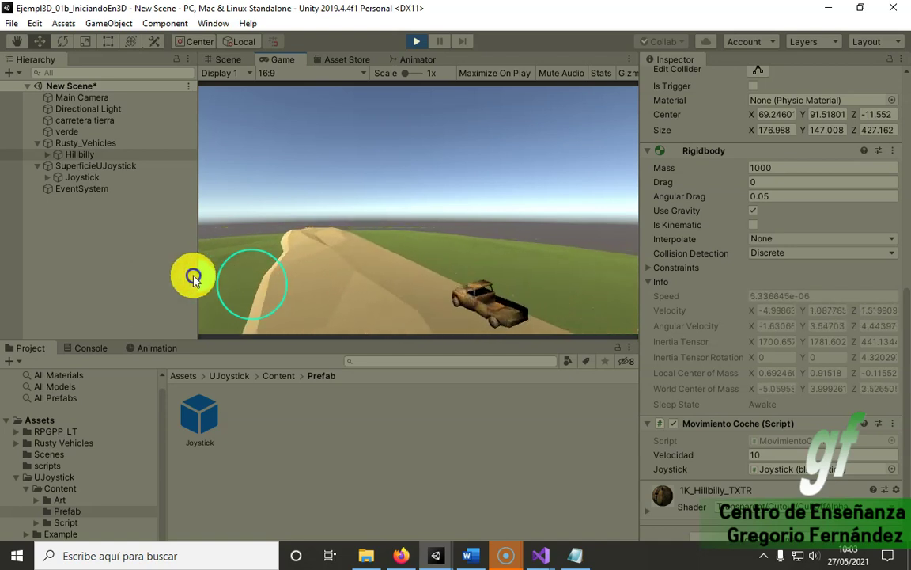
drag(209, 277, 254, 319)
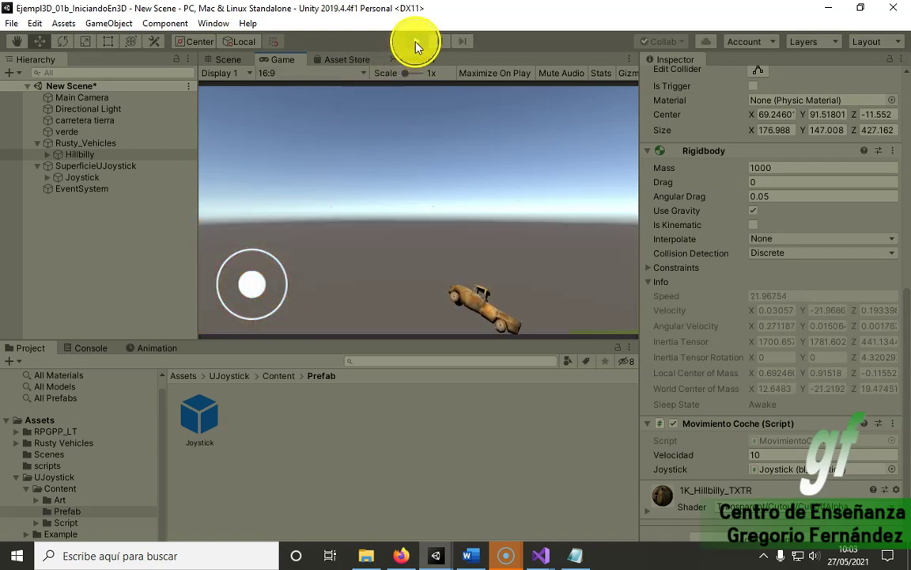
click(416, 41)
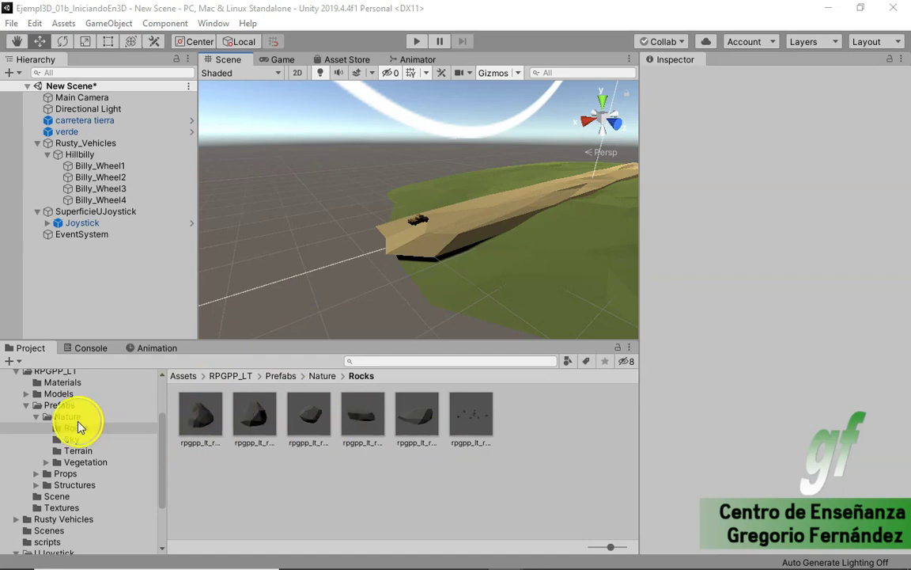
- Place rpgpp_lt_rock_01 on the road, play-test, delete it, then drop the rock into the Hierarchy
drag(204, 420, 234, 459)
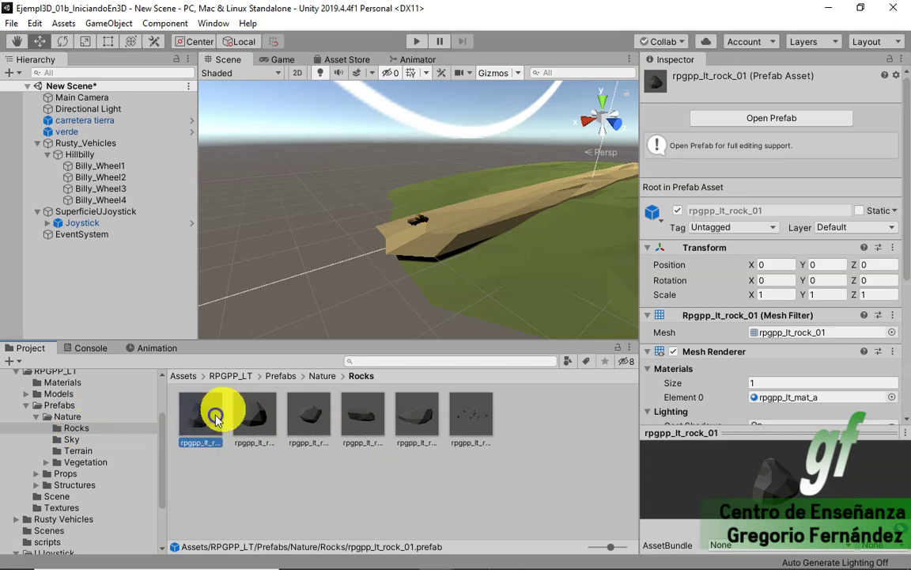
drag(204, 422, 447, 201)
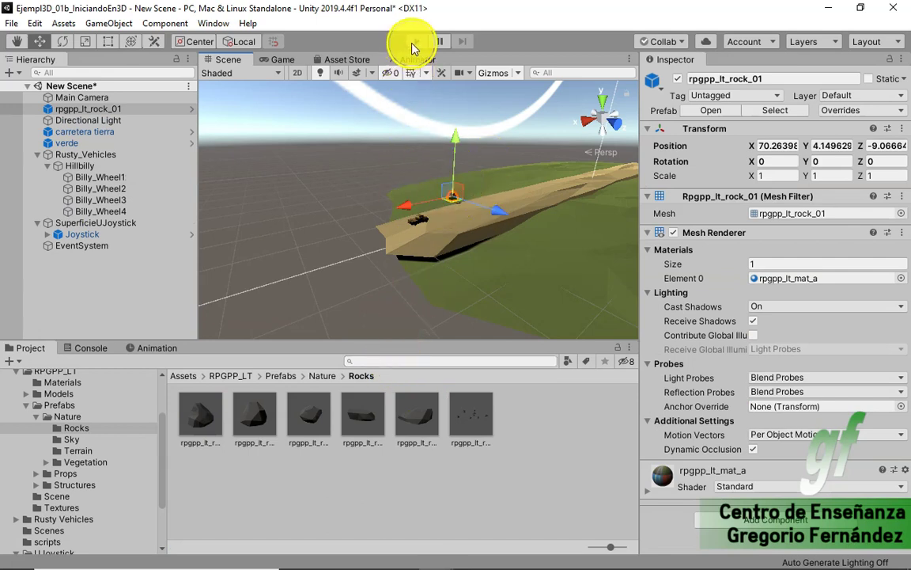
click(415, 42)
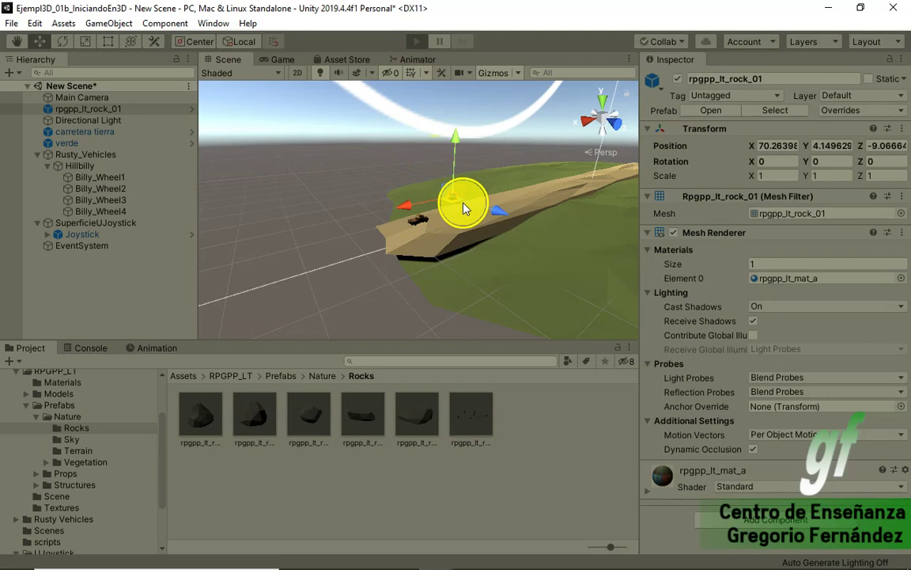
click(416, 43)
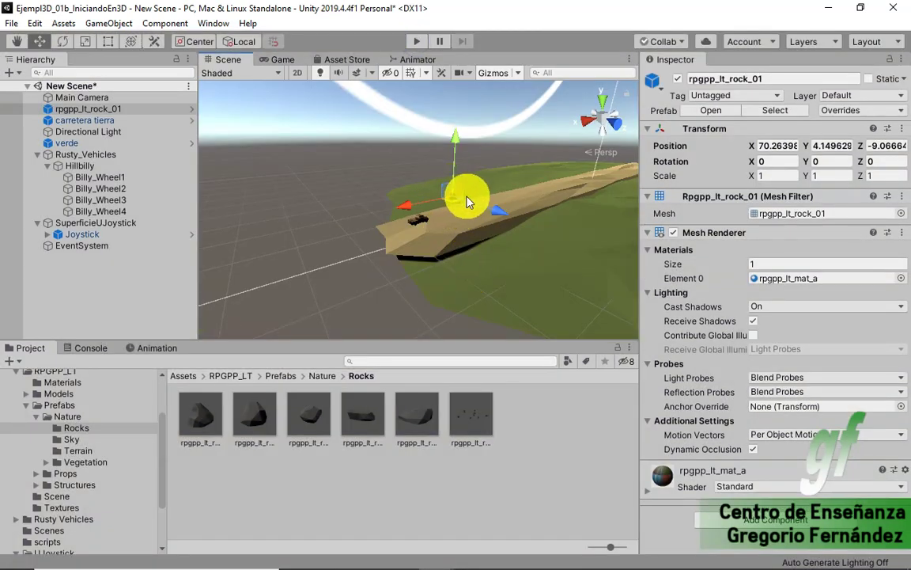
key(Delete)
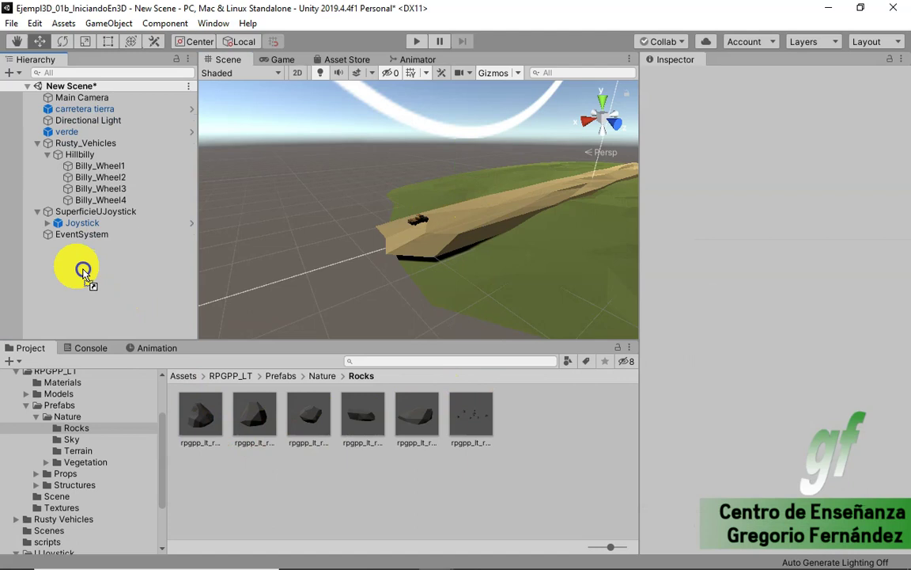
drag(211, 430, 73, 252)
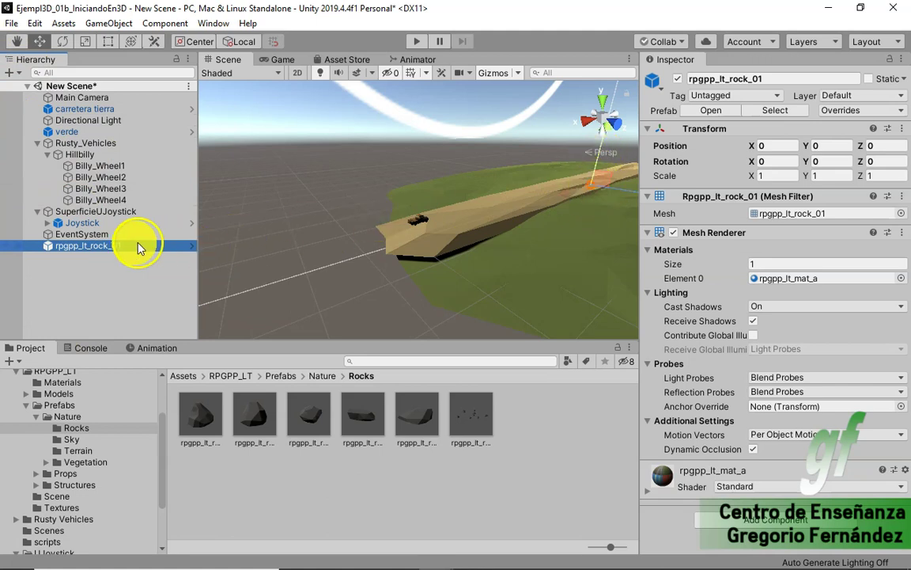
- Re-add the rock prefab and move it from under Hillbilly to the Hierarchy's top level
key(Delete)
drag(252, 436, 84, 157)
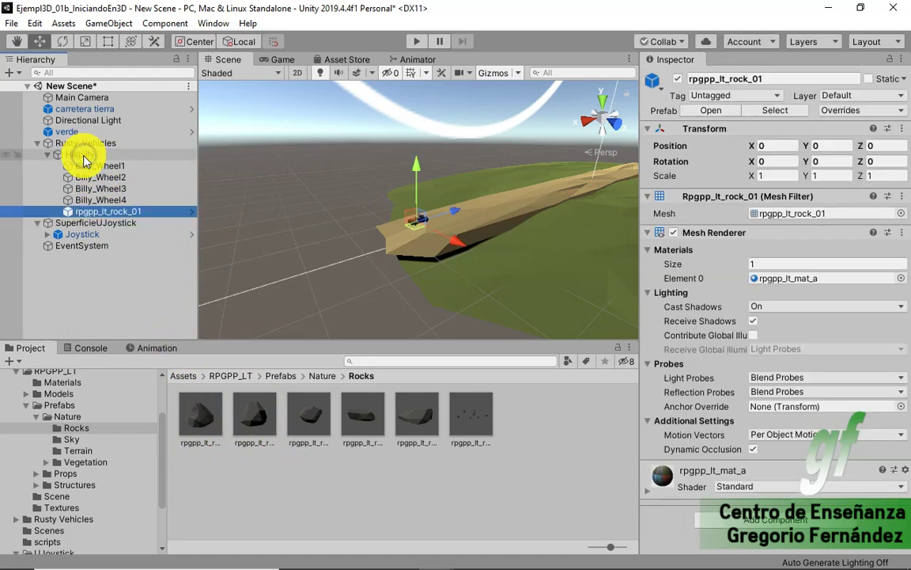
click(453, 222)
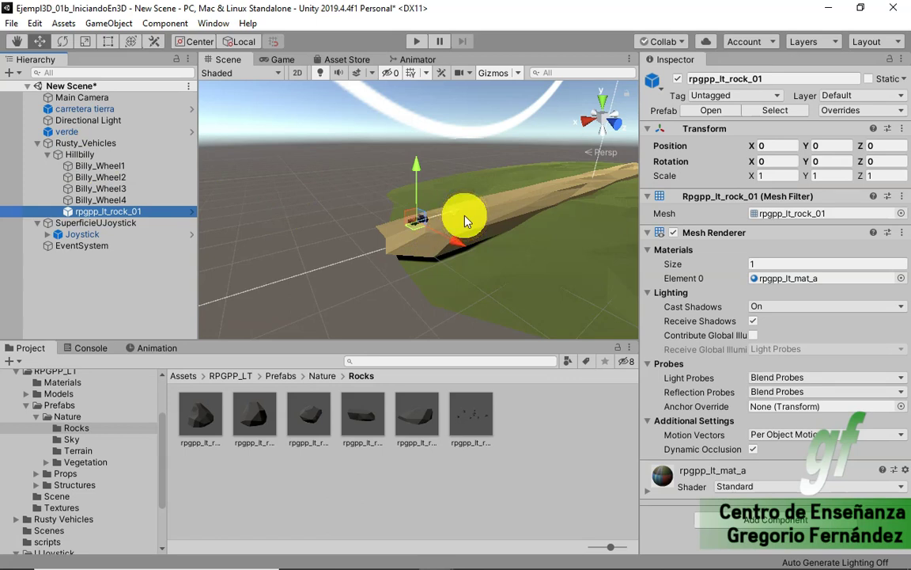
mouse_move(158, 212)
mouse_down()
mouse_move(61, 251)
mouse_move(92, 253)
mouse_up()
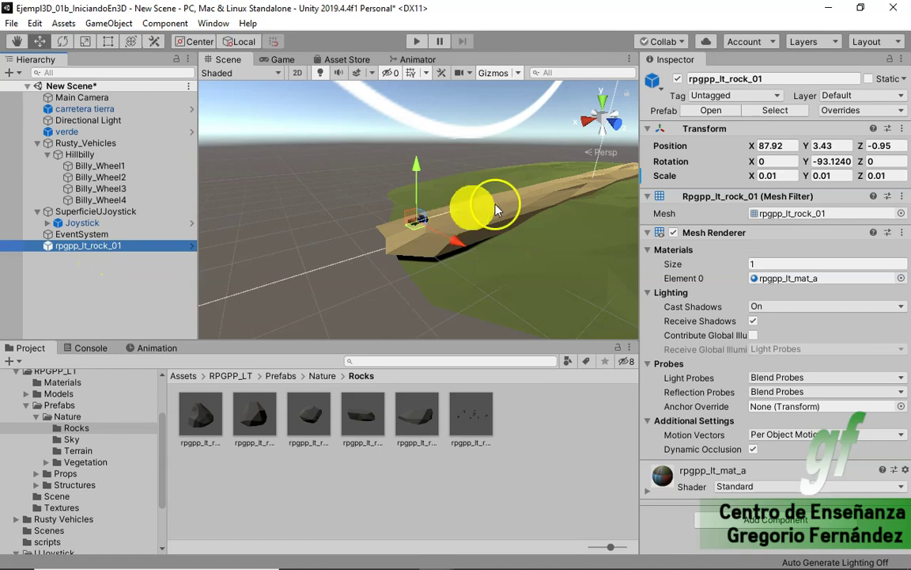
- Set the rock's Y and Z scale to 1, slide it along the road, and add a Box Collider
click(779, 175)
key(Tab)
text(1)
key(Tab)
text(1)
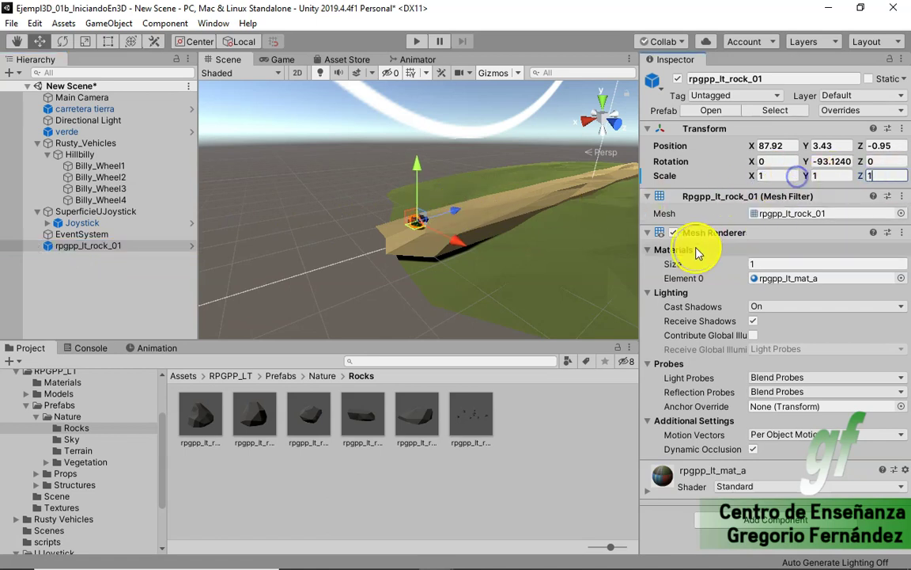
drag(444, 215, 524, 204)
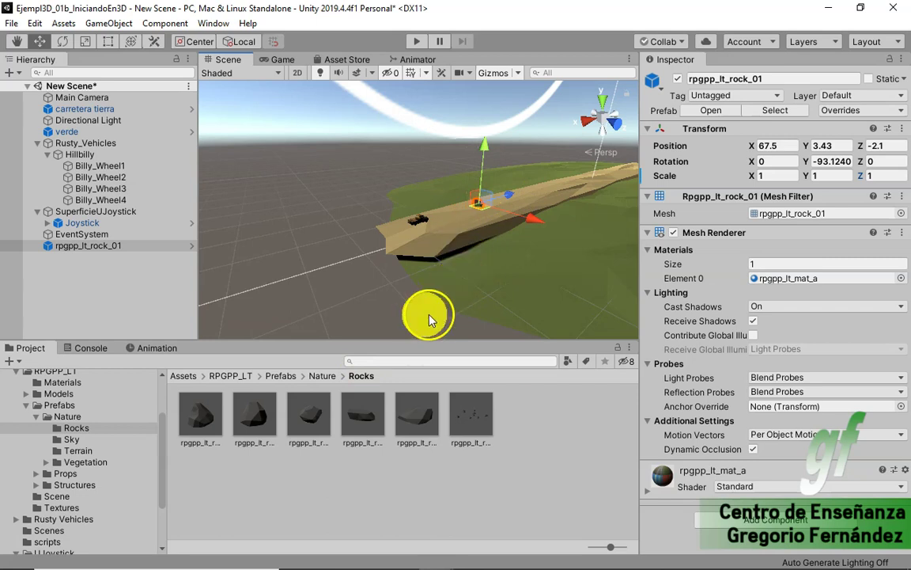
click(800, 528)
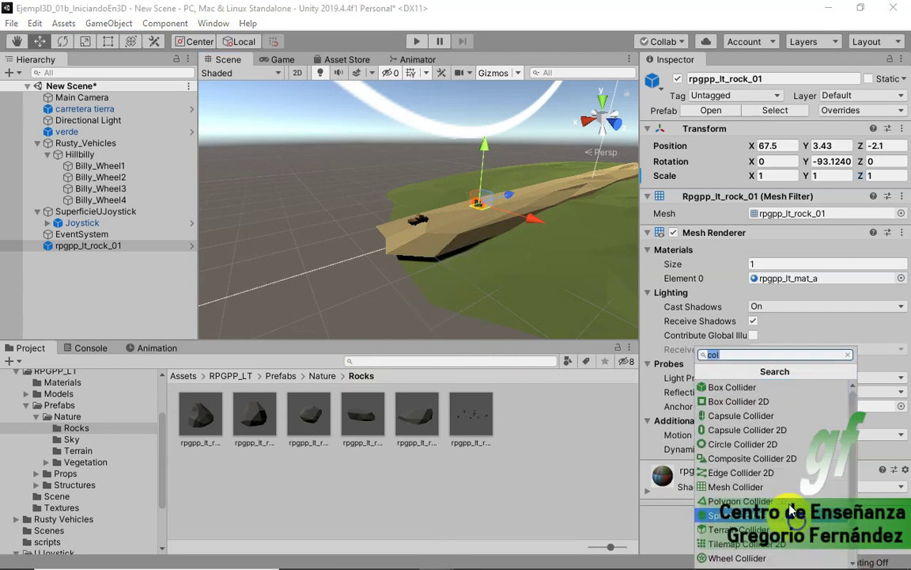
click(753, 390)
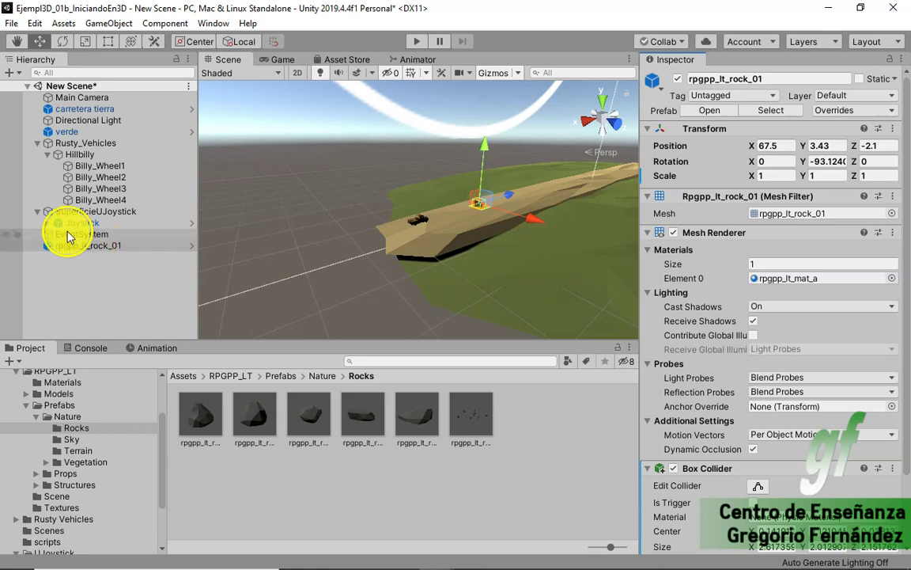
- Create an empty GameObject in the Hierarchy and name it Piedras
right_click(62, 268)
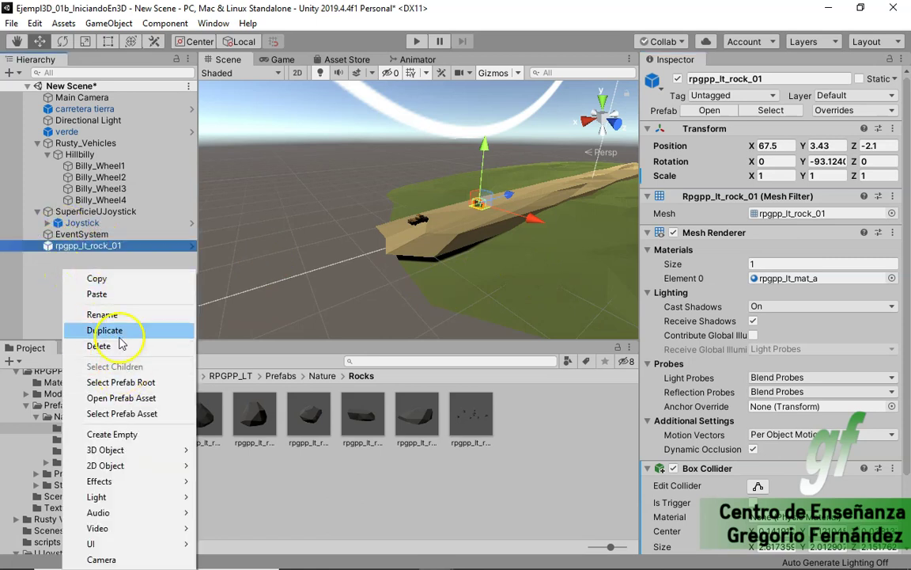
click(146, 432)
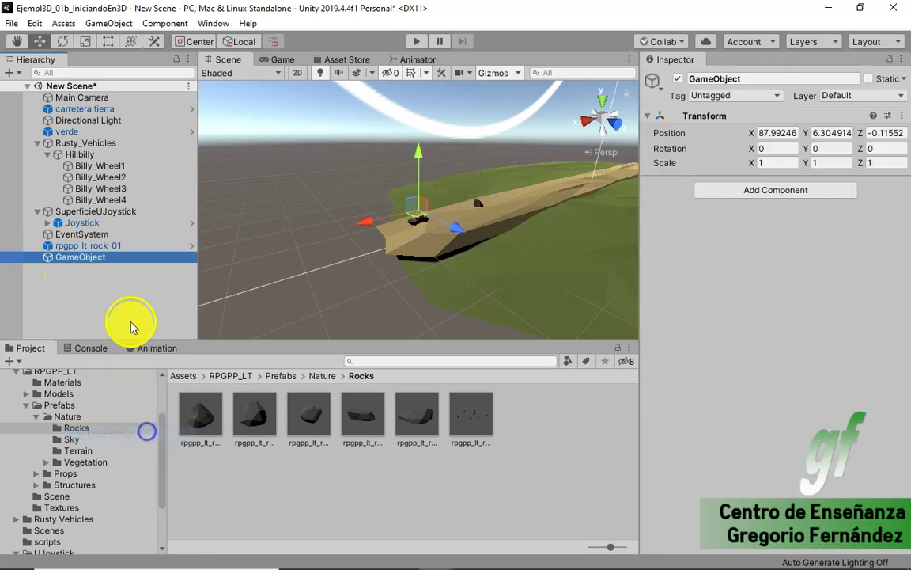
click(99, 260)
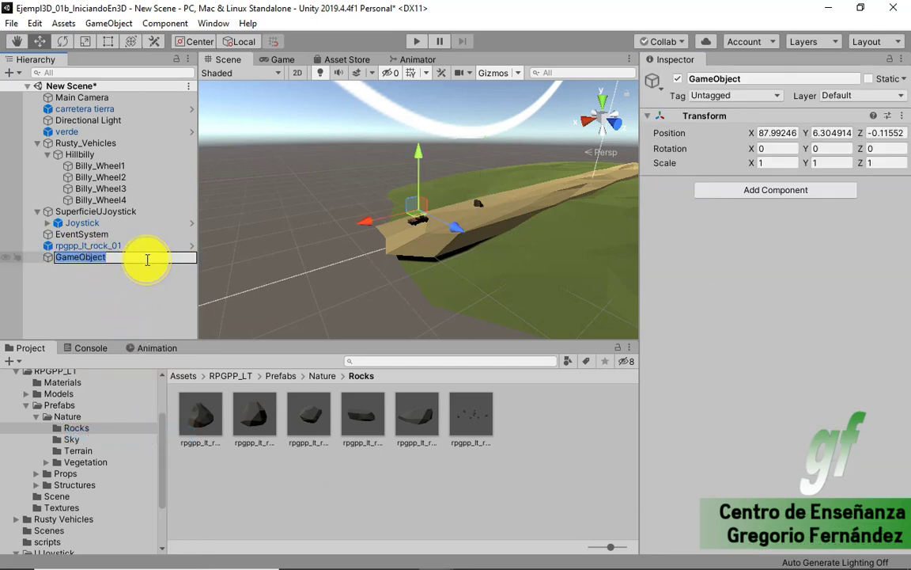
text(Pieda)
key(BackSpace)
text(ras)
key(Return)
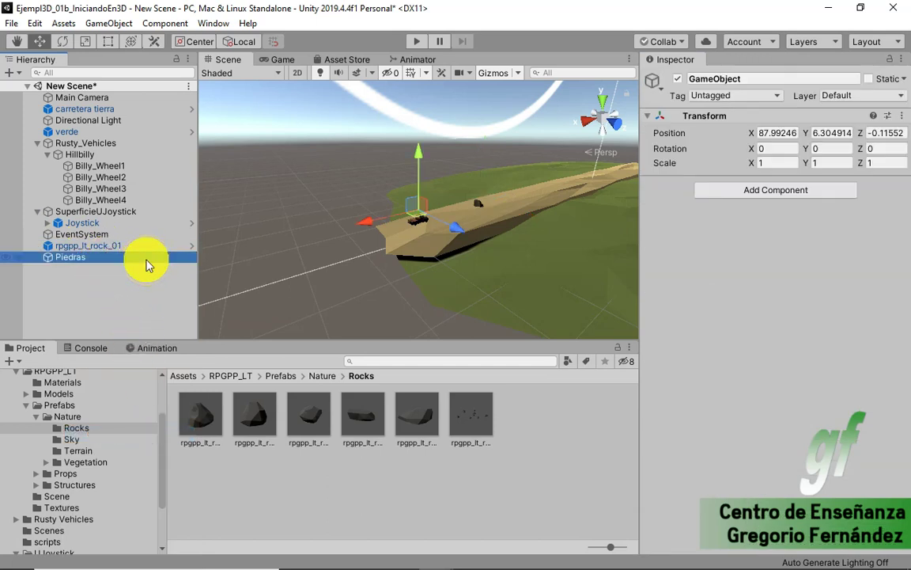
- Nest the rock rpgpp_lt_rock_01 under Piedras and check the hierarchy
drag(44, 246, 73, 255)
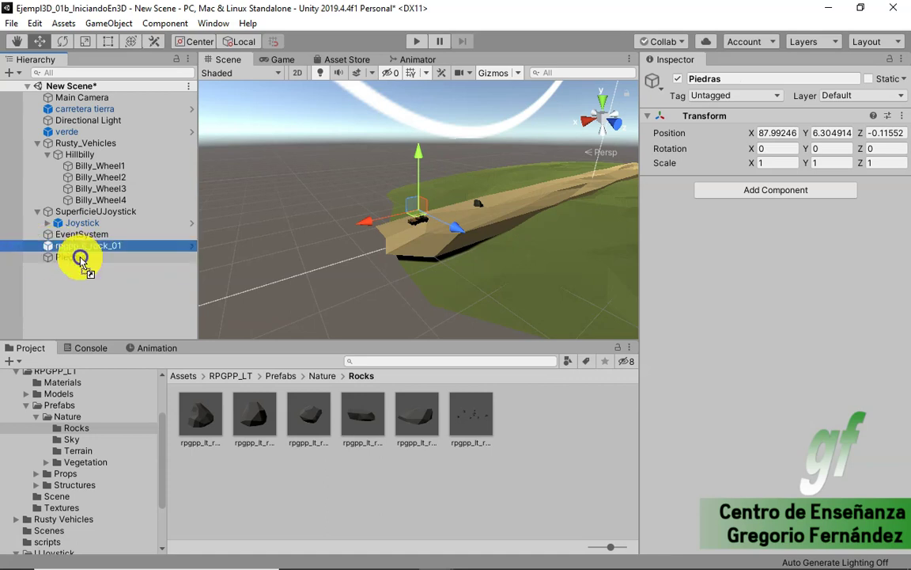
click(58, 247)
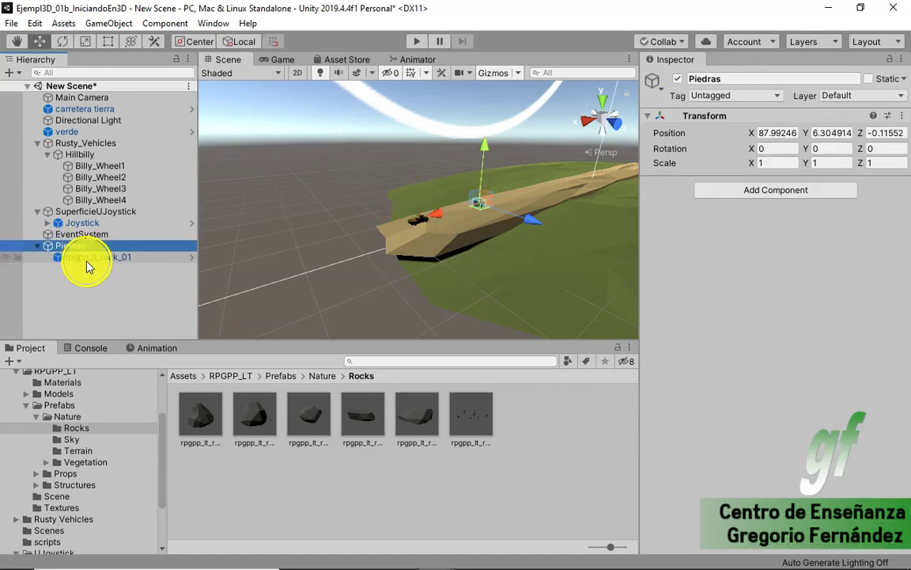
click(102, 257)
click(112, 267)
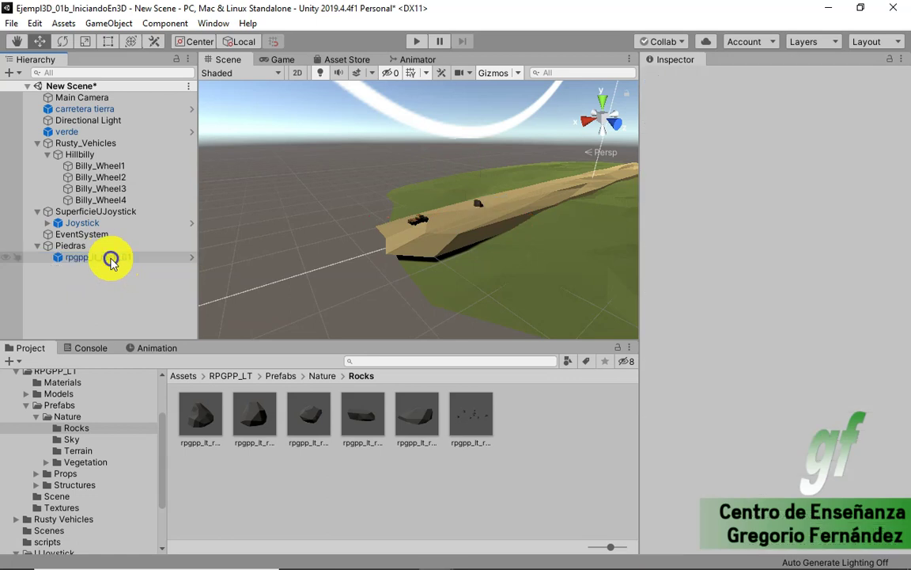
click(106, 258)
click(106, 281)
click(101, 259)
- Try duplicating the rock under Piedras, then undo the unwanted extra copy
right_click(102, 258)
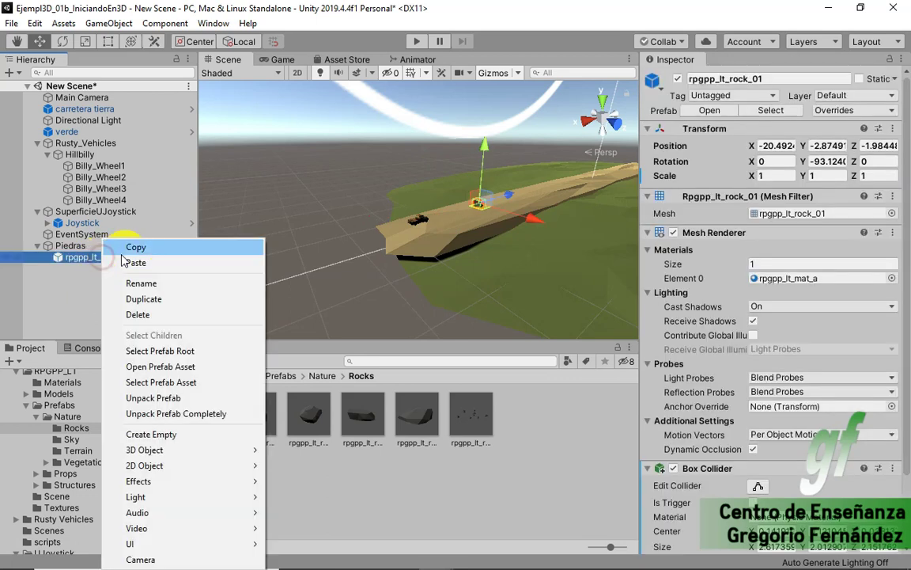
click(77, 273)
right_click(77, 257)
click(115, 255)
click(91, 279)
drag(101, 258, 131, 284)
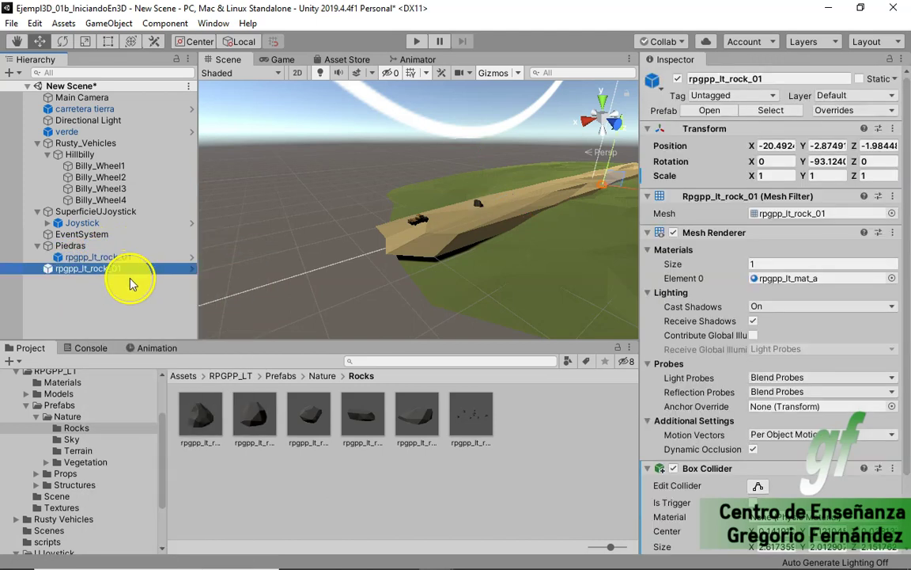
drag(70, 273, 75, 247)
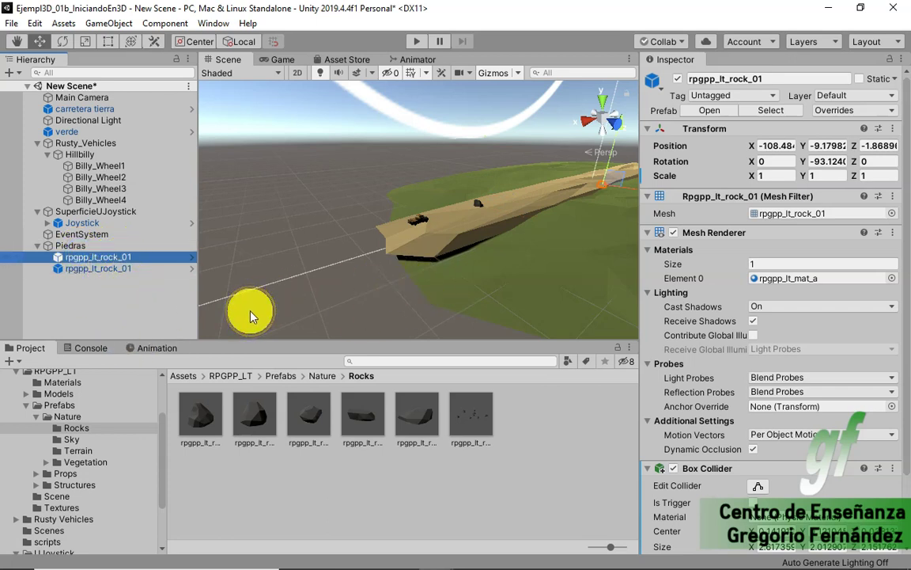
key(ctrl+z)
key(ctrl+z)
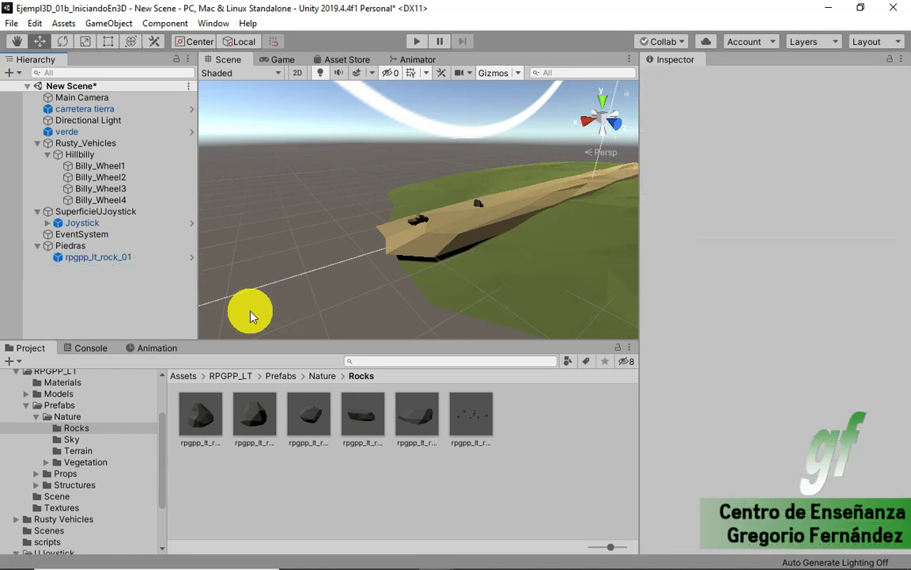
click(111, 258)
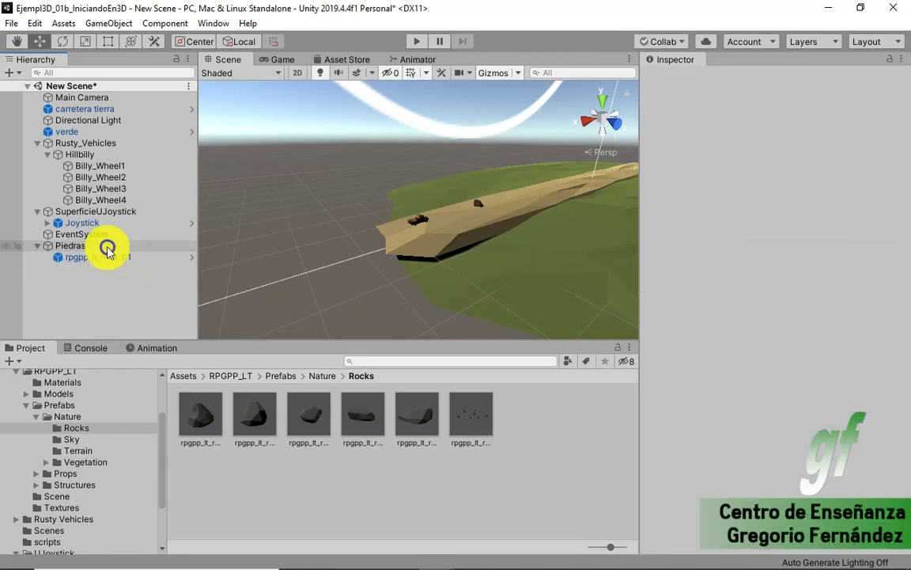
- Copy the rock, paste it under Piedras, and move the copy farther along the road
right_click(105, 257)
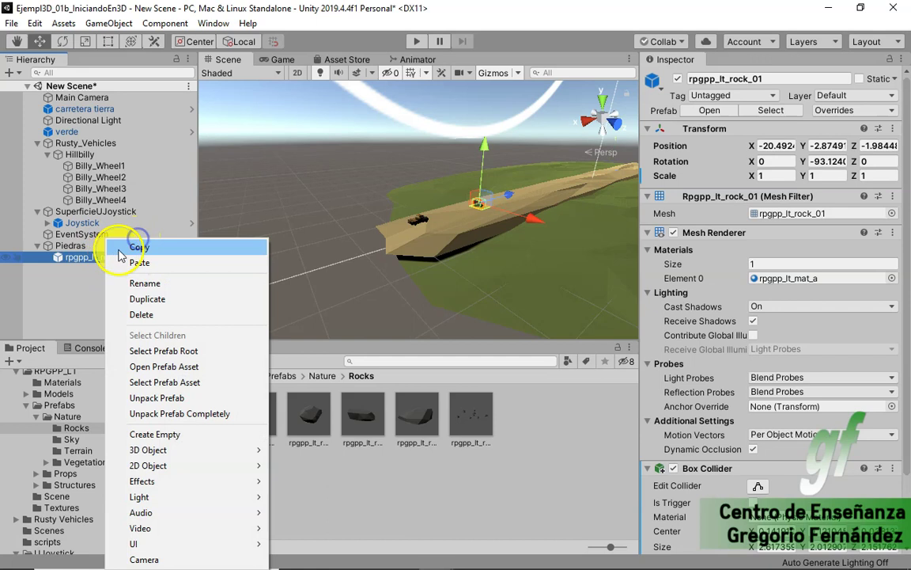
click(128, 247)
right_click(89, 263)
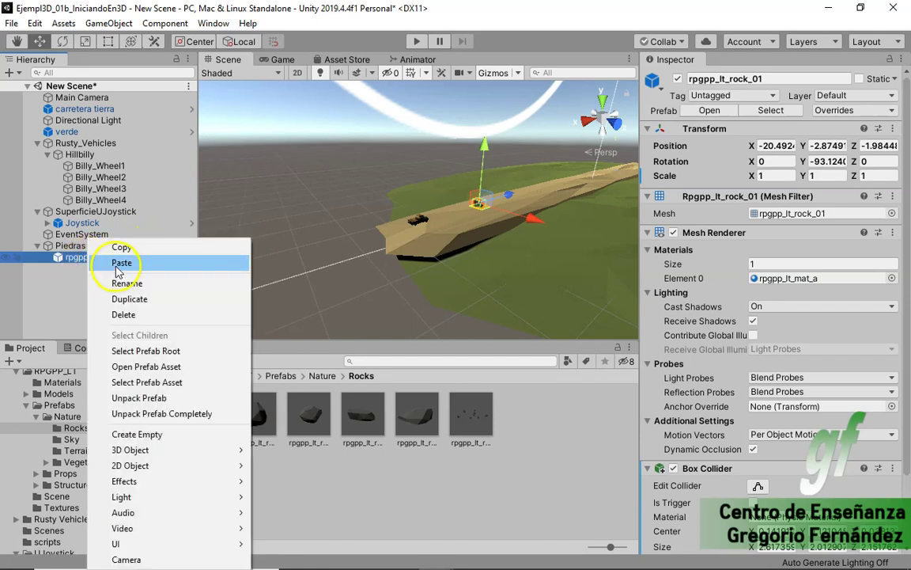
click(119, 263)
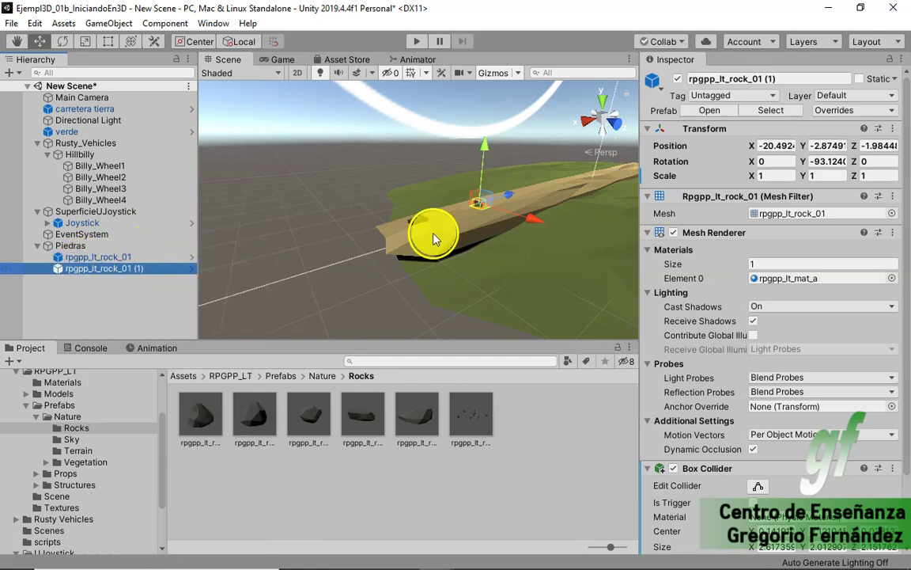
drag(511, 195, 576, 212)
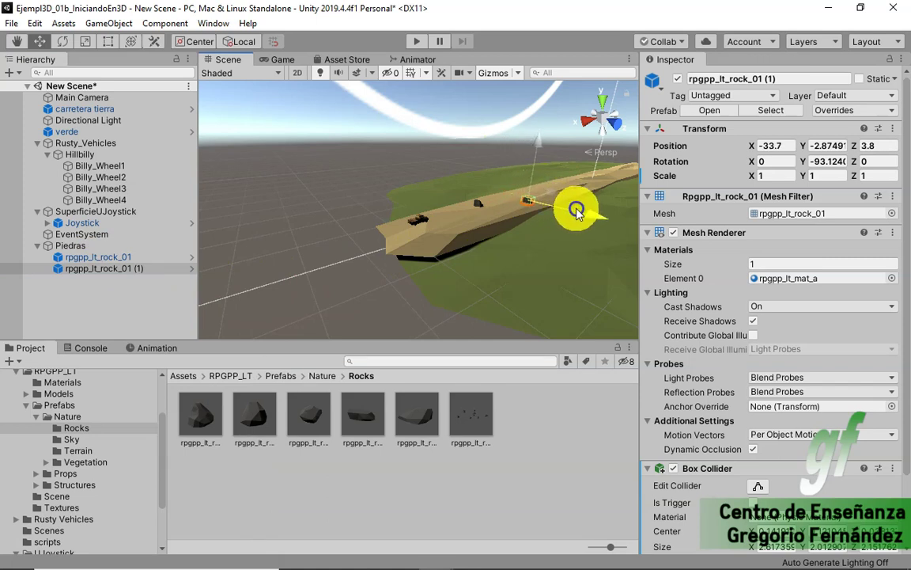
- Paste two more rock copies and move each one farther down the road
click(99, 258)
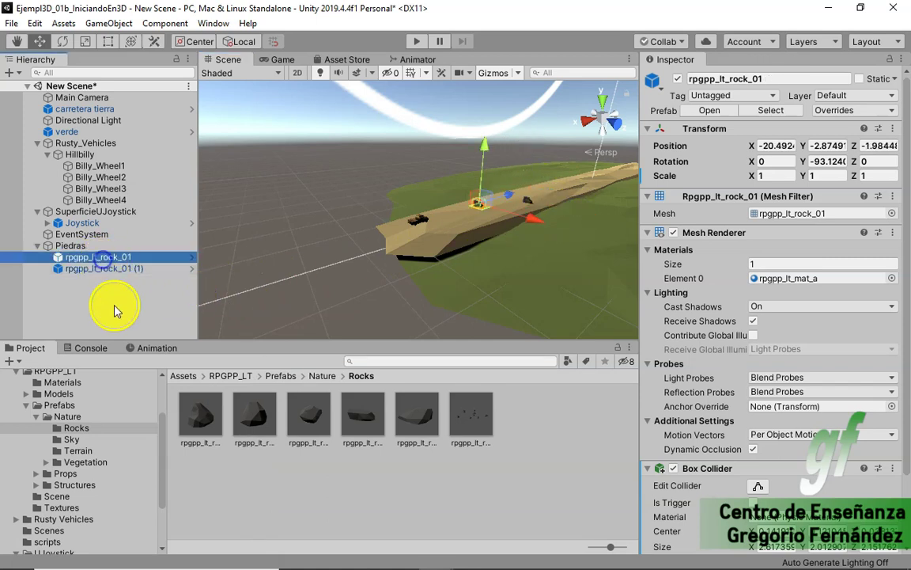
right_click(105, 260)
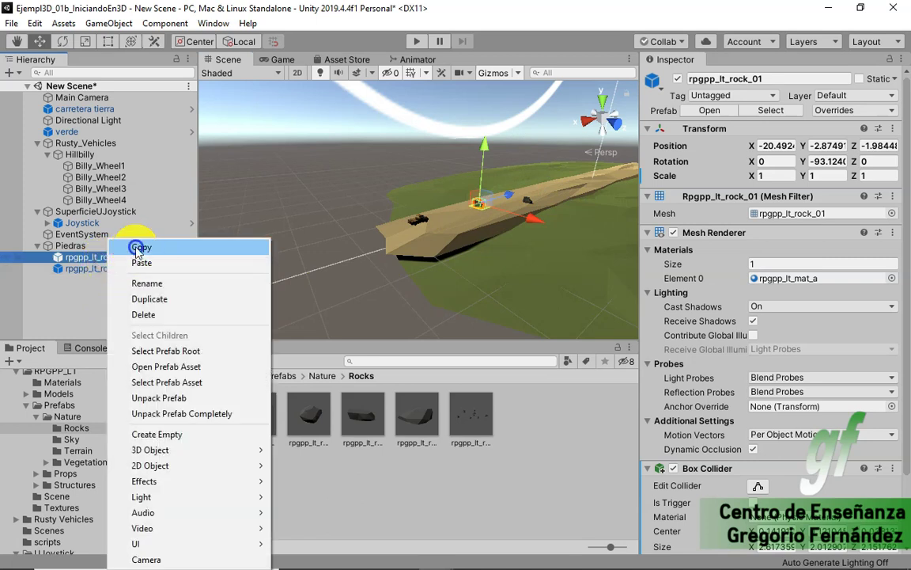
right_click(117, 255)
click(150, 262)
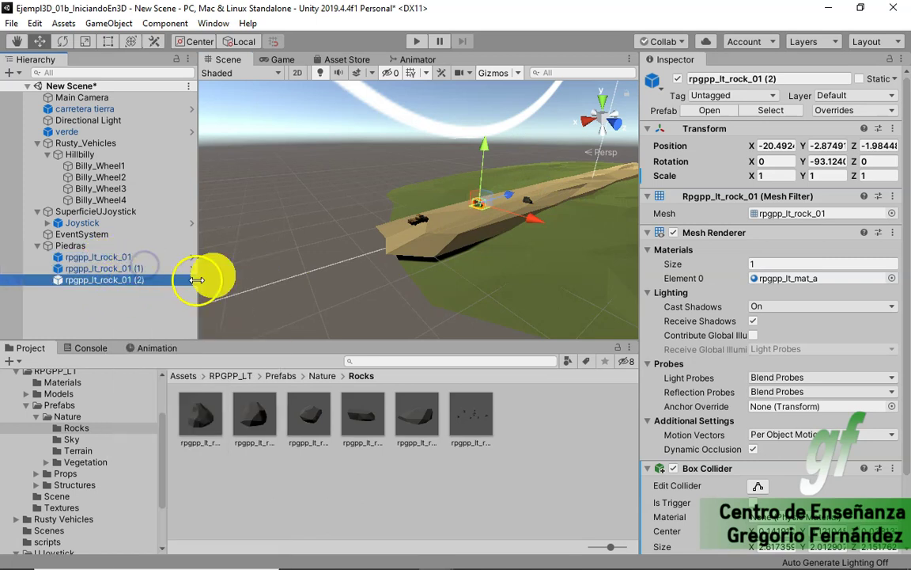
drag(551, 186, 598, 177)
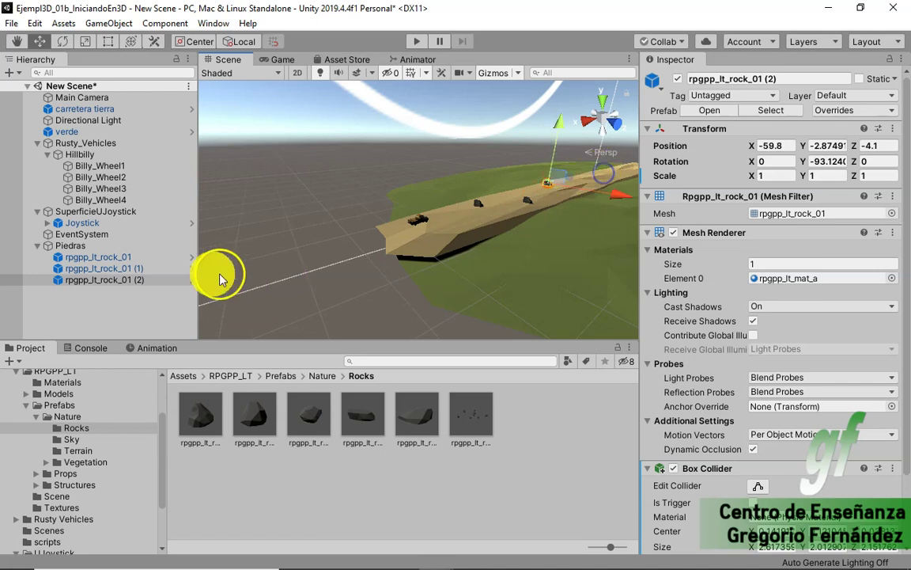
click(106, 259)
right_click(108, 260)
right_click(109, 261)
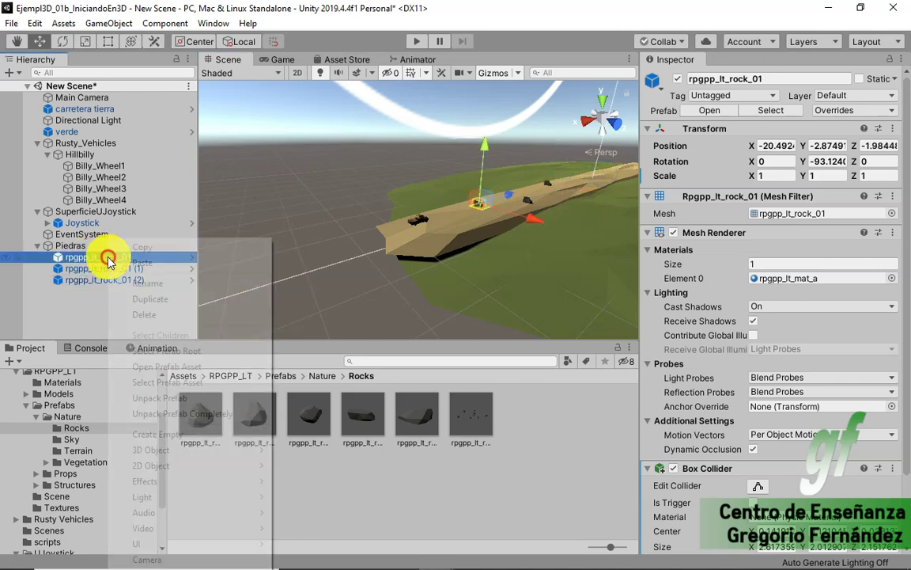
click(141, 261)
mouse_move(528, 193)
mouse_down()
mouse_move(519, 198)
mouse_move(627, 193)
mouse_up()
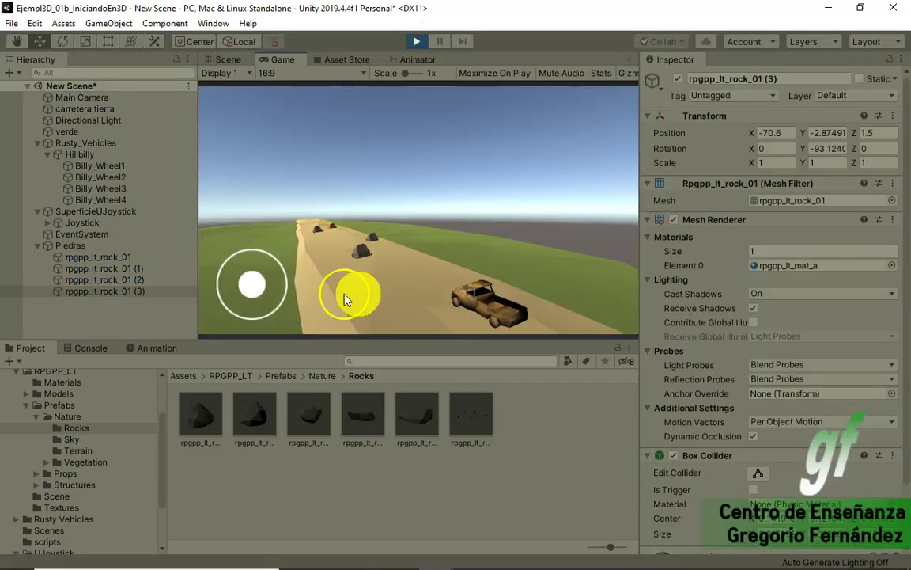
mouse_move(252, 285)
mouse_down()
mouse_move(254, 269)
mouse_move(134, 258)
mouse_up()
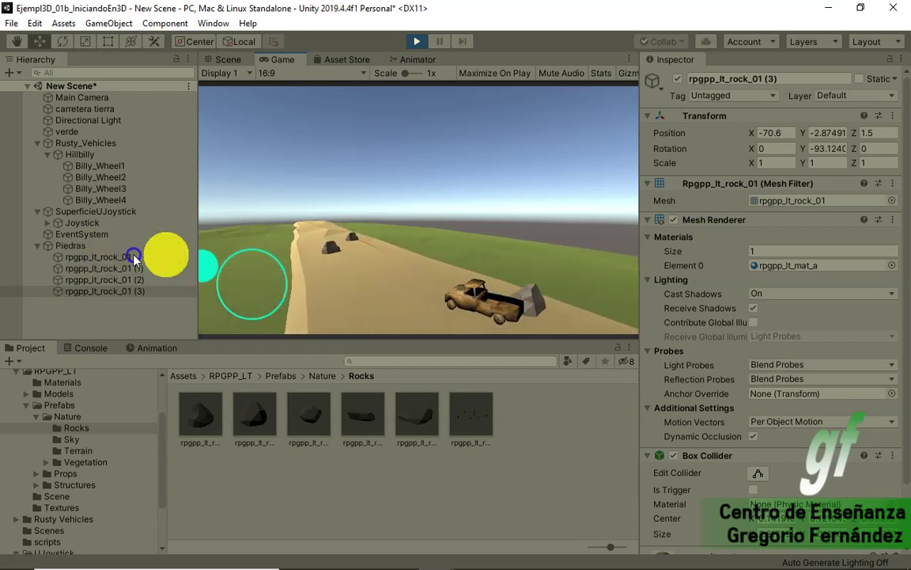
drag(134, 258, 522, 206)
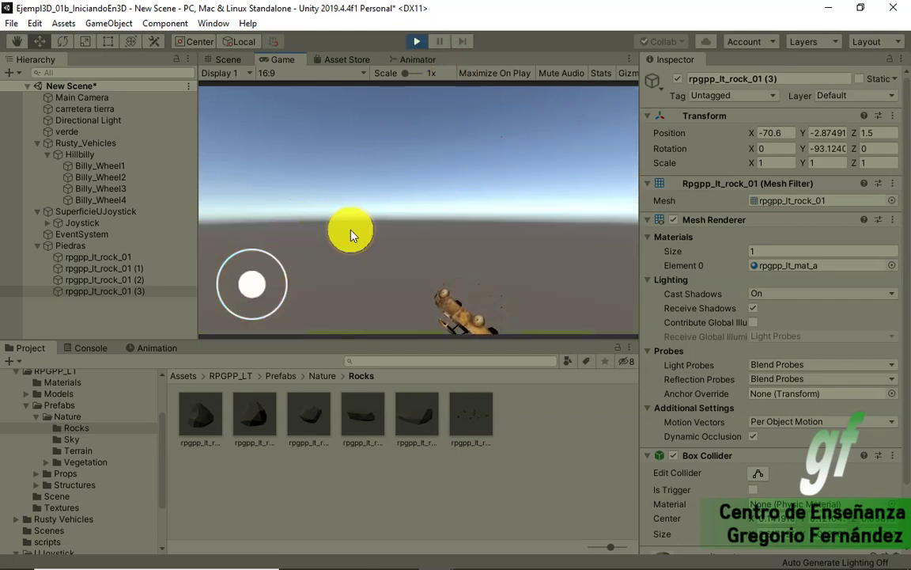
click(417, 41)
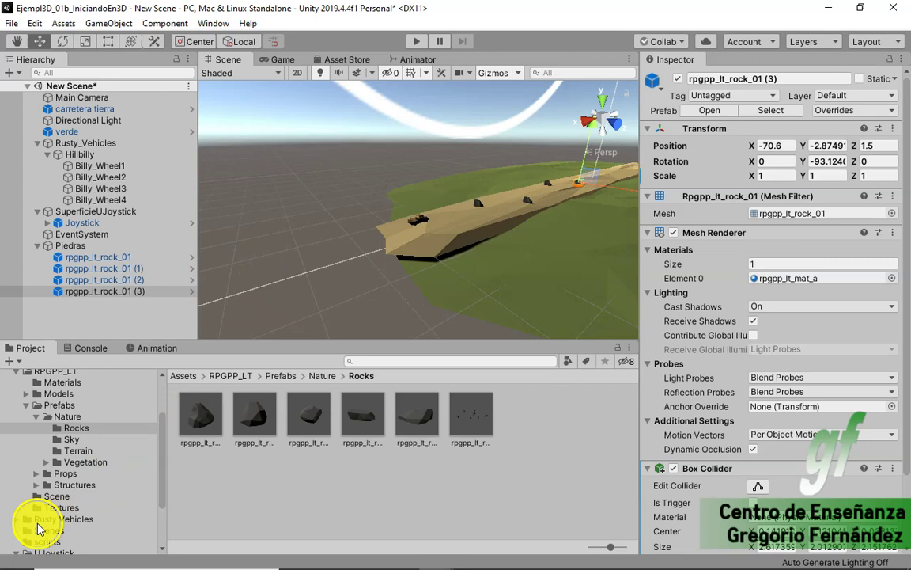
- Add the rpgpp_lt_sky_01 prefab from the Sky prefabs folder to the Hierarchy
click(452, 229)
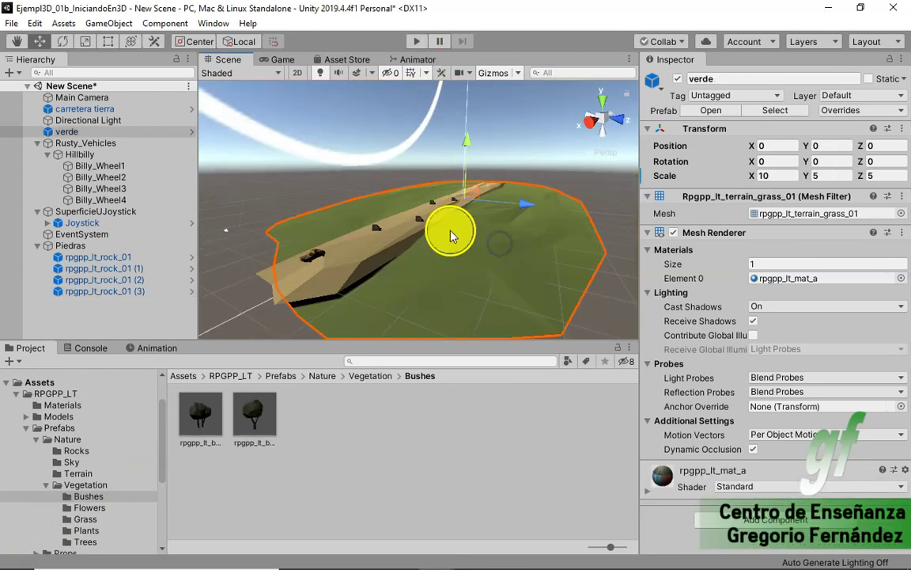
click(299, 193)
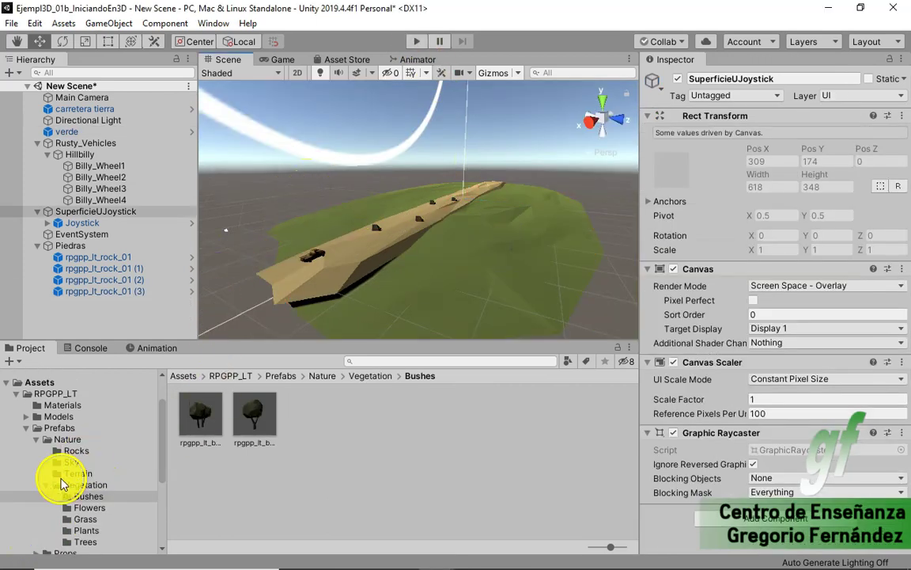
click(69, 449)
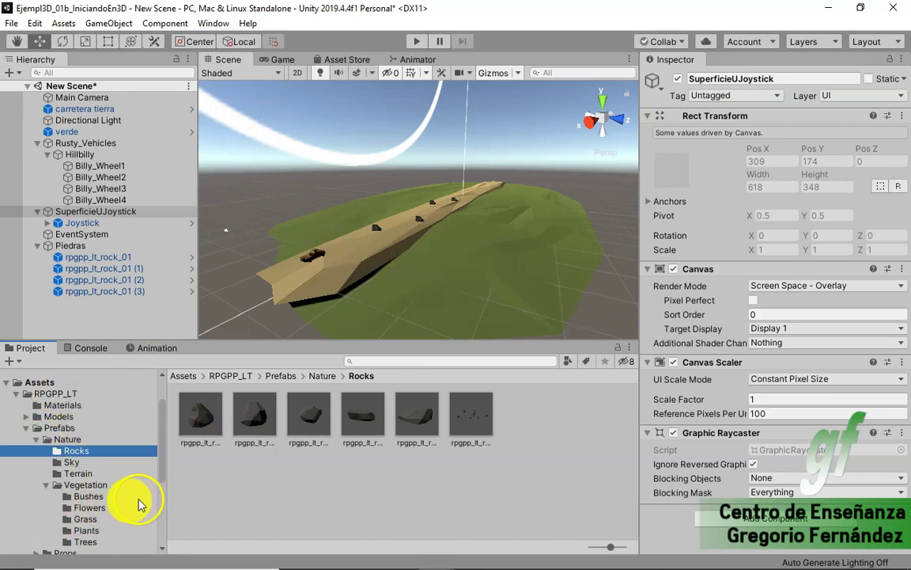
click(74, 463)
click(319, 417)
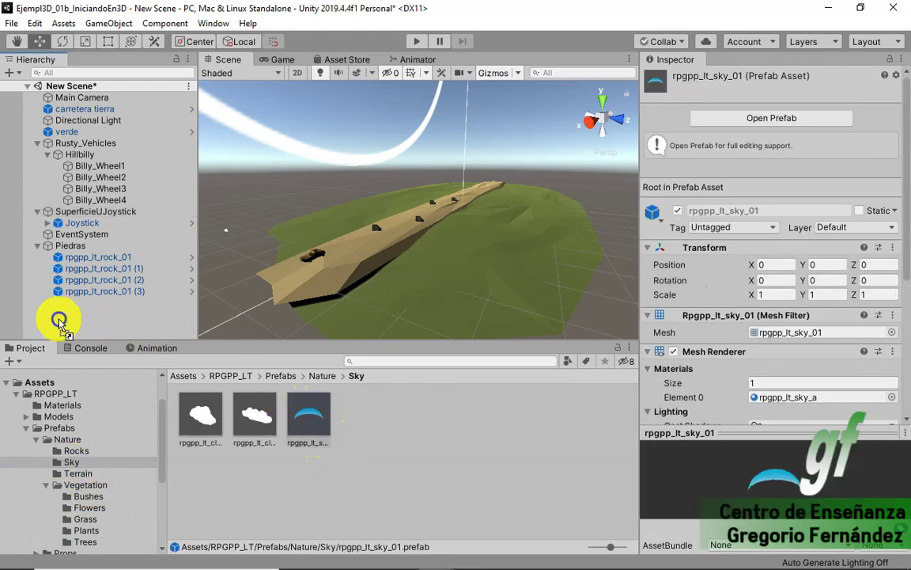
drag(315, 433, 61, 308)
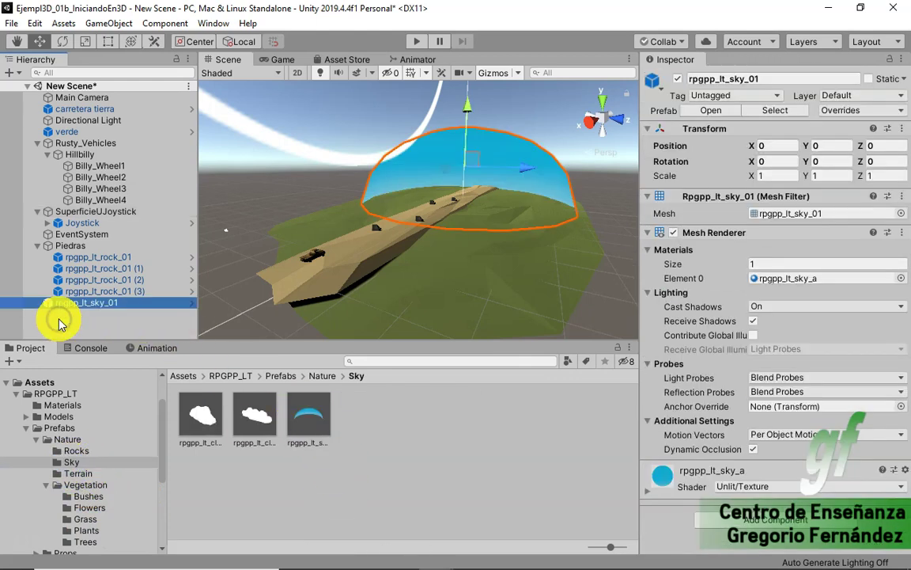
- Set the sky dome's Transform Scale to 2 on X, Y and Z
click(779, 178)
text(2)
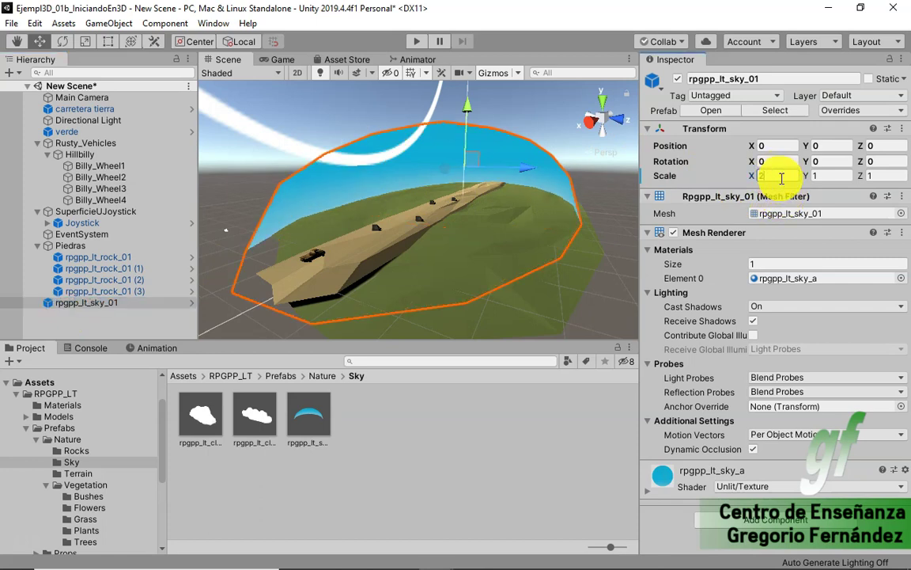
key(Tab)
text(2)
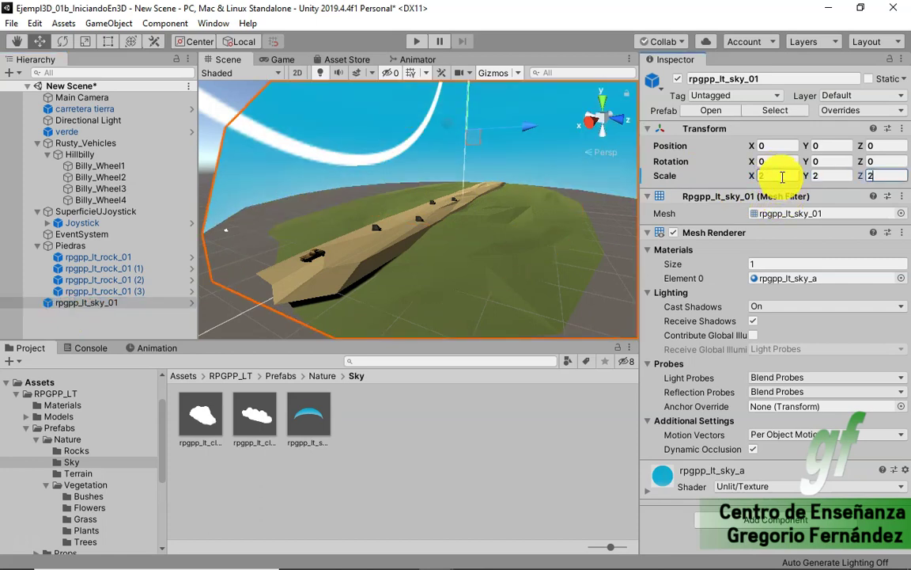
- Drop rpgpp_lt_cloud_01 into the Scene and briefly run the game to preview it
mouse_move(201, 415)
mouse_down()
mouse_move(268, 234)
mouse_move(416, 402)
mouse_move(368, 248)
mouse_up()
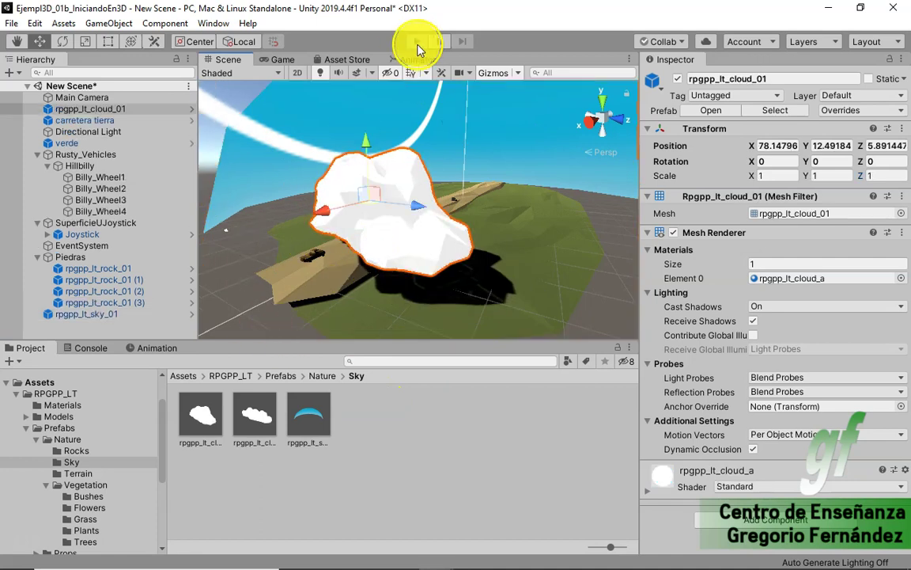
click(417, 44)
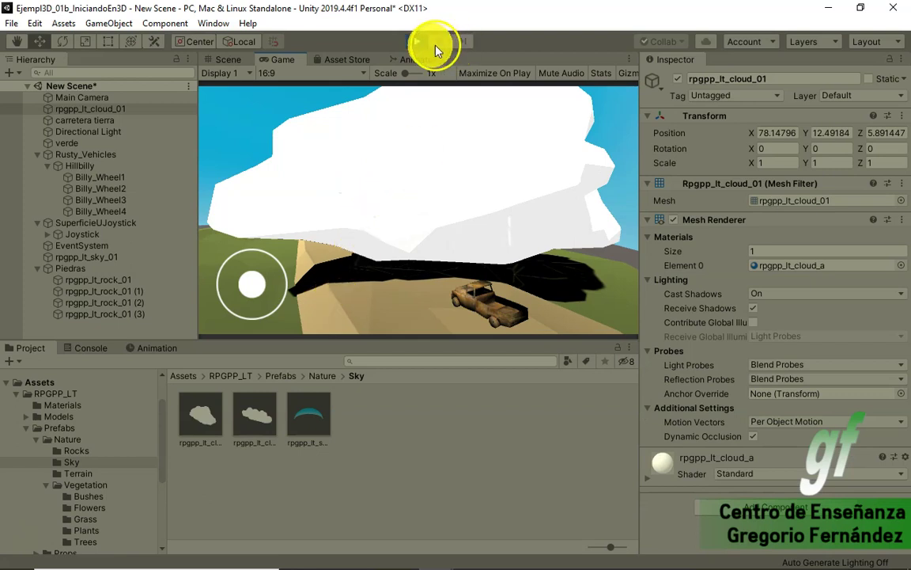
click(417, 41)
- Scale the cloud to 0.25 on all axes and slide it along the road
click(766, 174)
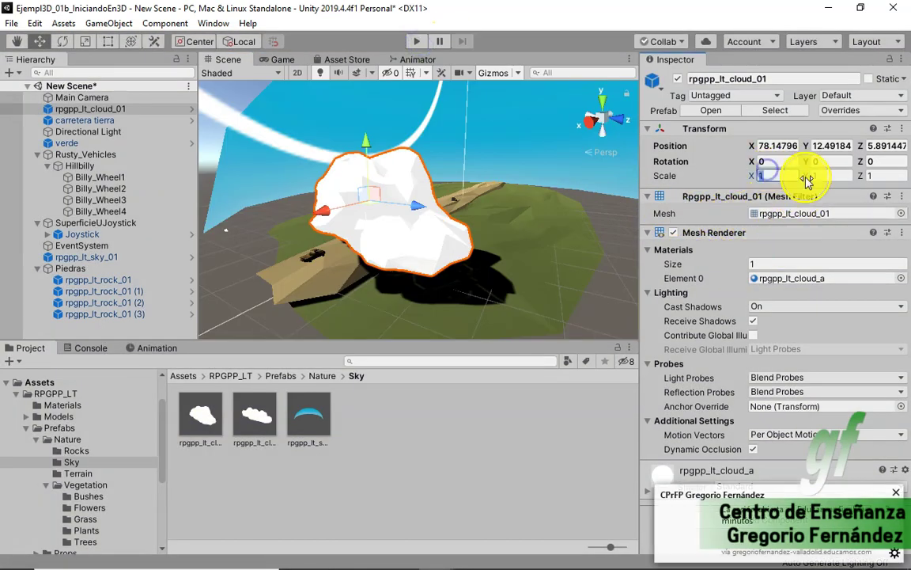
text(0.)
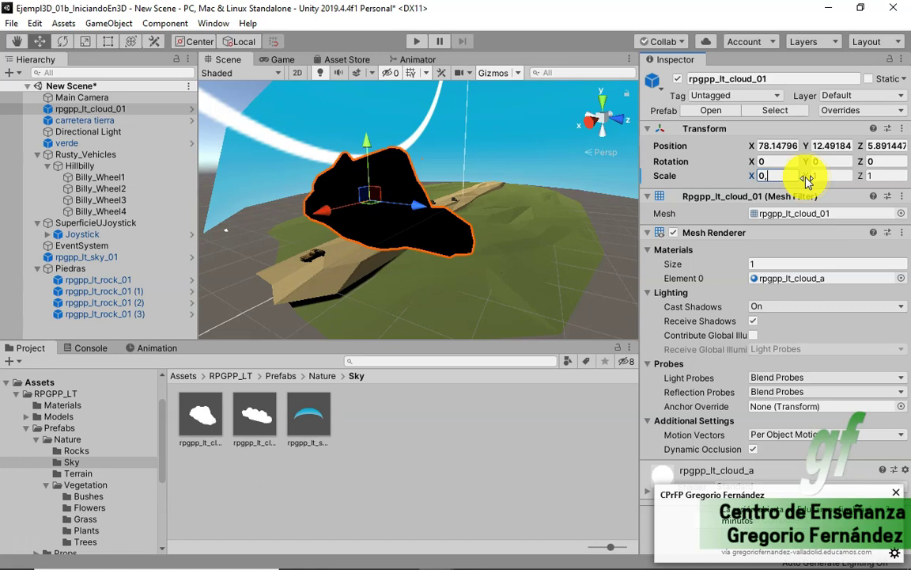
text(25)
key(Tab)
text(0,25)
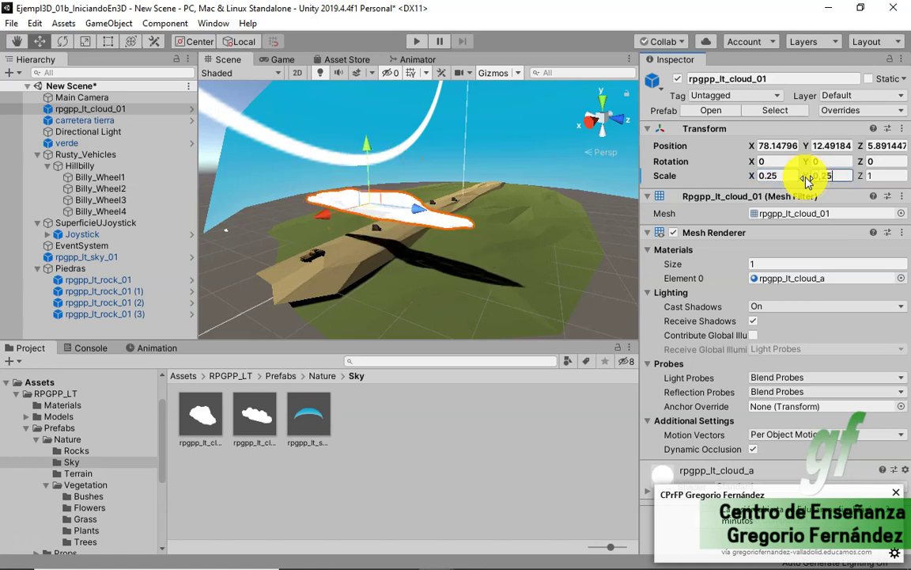
text(0,25)
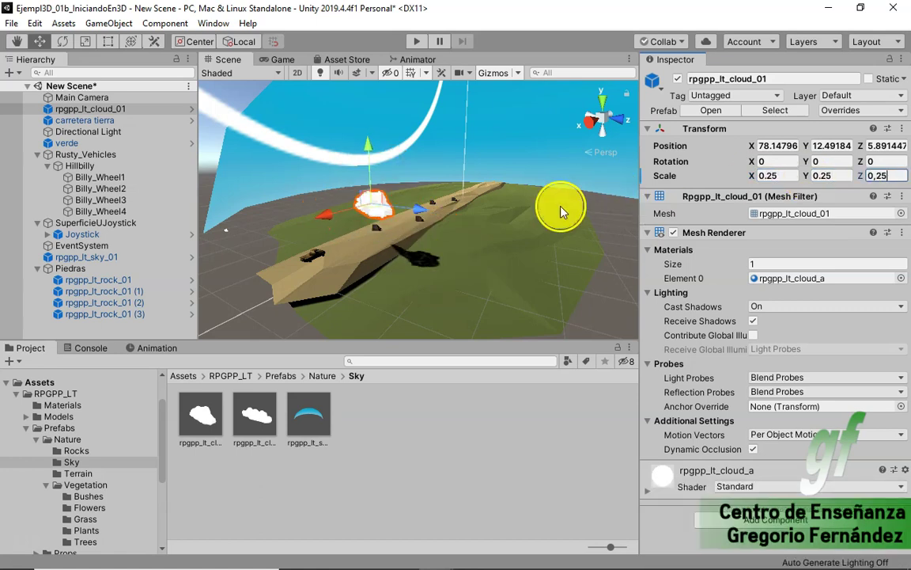
mouse_move(408, 211)
mouse_down()
mouse_move(497, 206)
mouse_move(513, 190)
mouse_up()
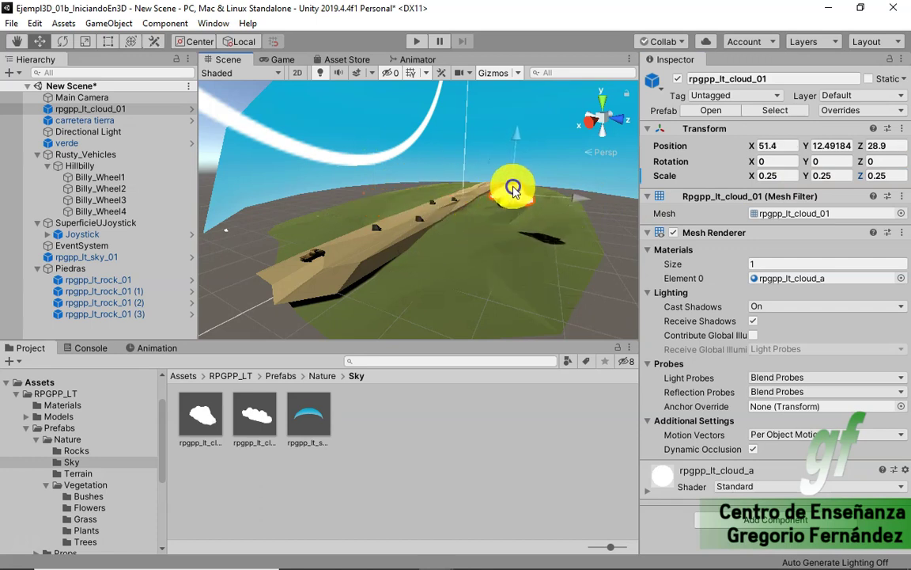
- Add rpgpp_lt_mountain_01 from the Terrain folder after cancelling a stray terrain placement
click(77, 473)
mouse_move(309, 413)
mouse_down()
mouse_move(398, 143)
mouse_move(434, 295)
mouse_up()
drag(439, 239, 417, 291)
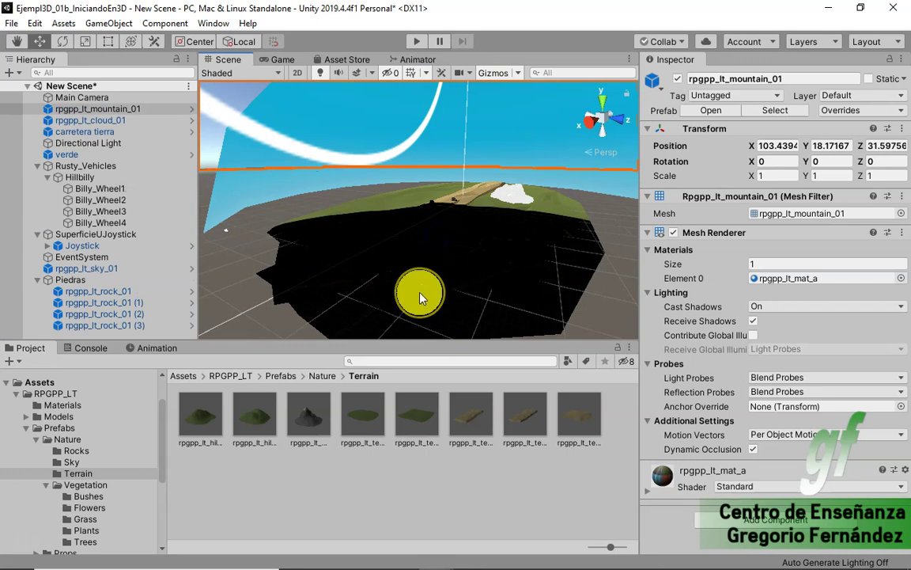
key(Escape)
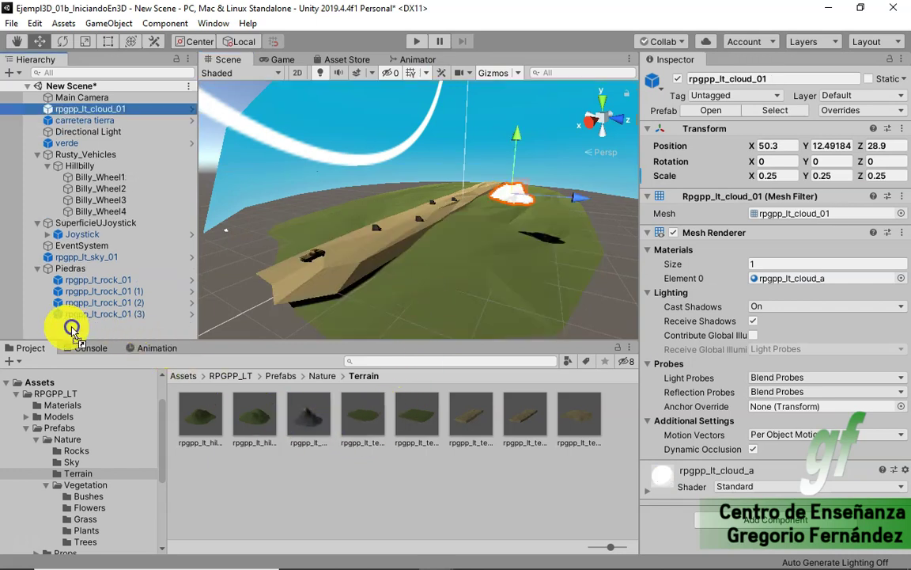
drag(317, 425, 52, 330)
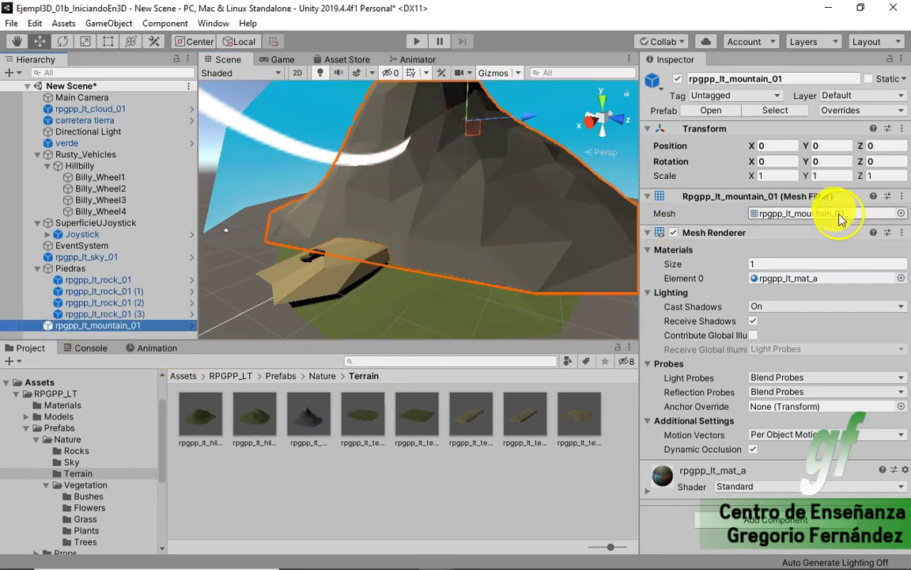
- Scale the mountain to 0.4 on every axis and move it to Z 35.4
click(780, 175)
text(0,4)
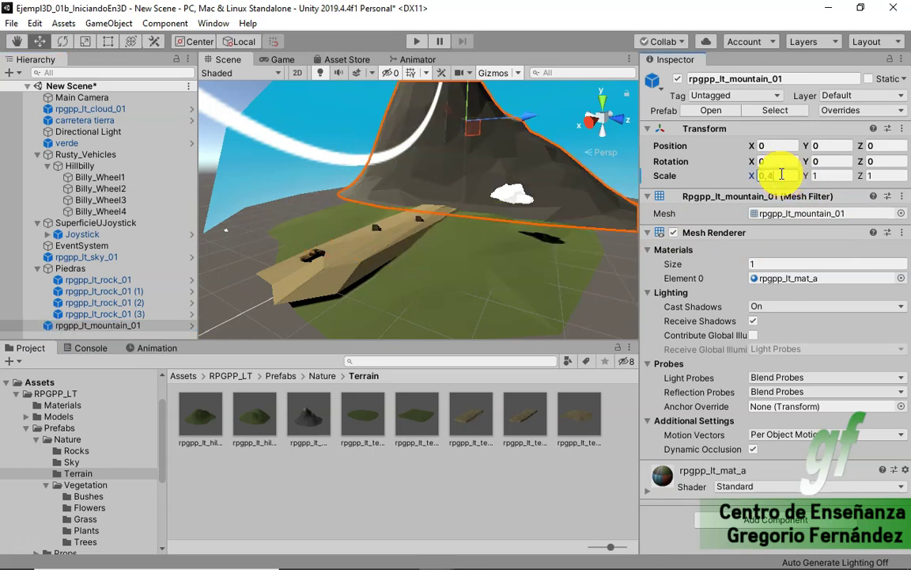
key(Tab)
text(0,4)
key(Tab)
text(0,4)
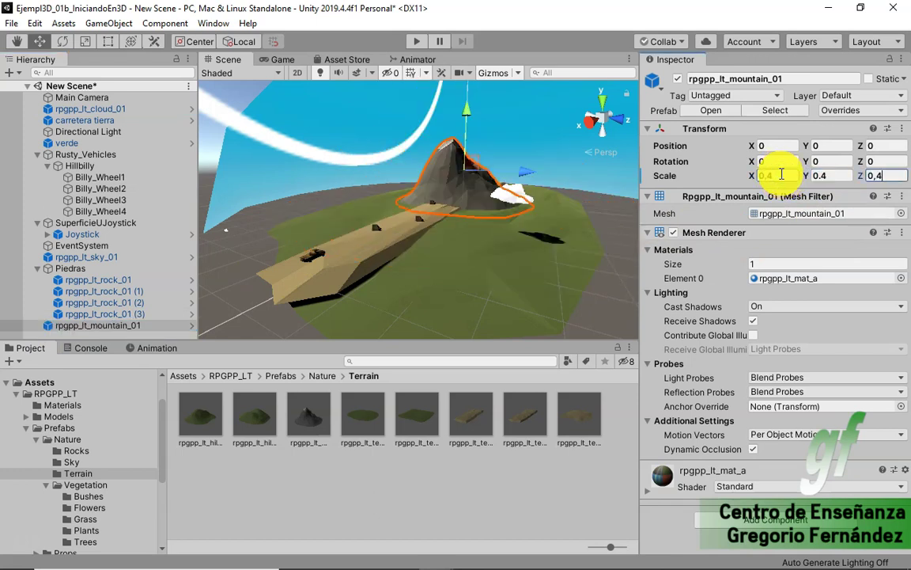
drag(497, 175, 564, 175)
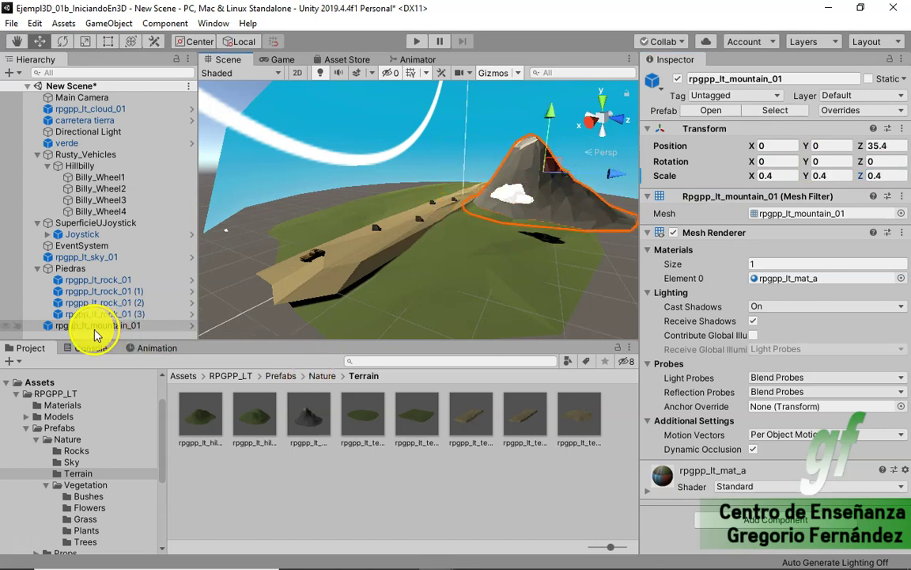
- Place three grass tufts from the Grass folder on the ground beside the road
click(82, 519)
drag(253, 413, 350, 261)
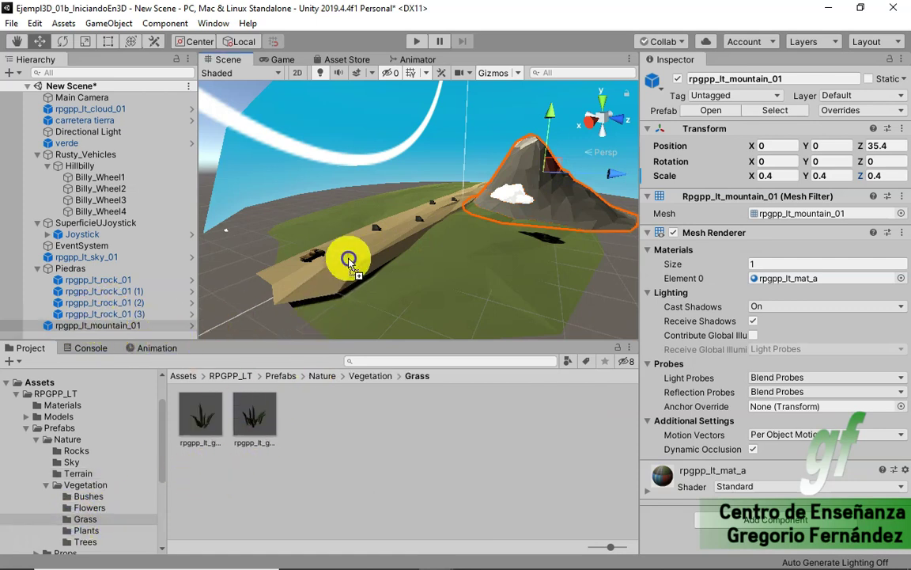
drag(203, 421, 398, 242)
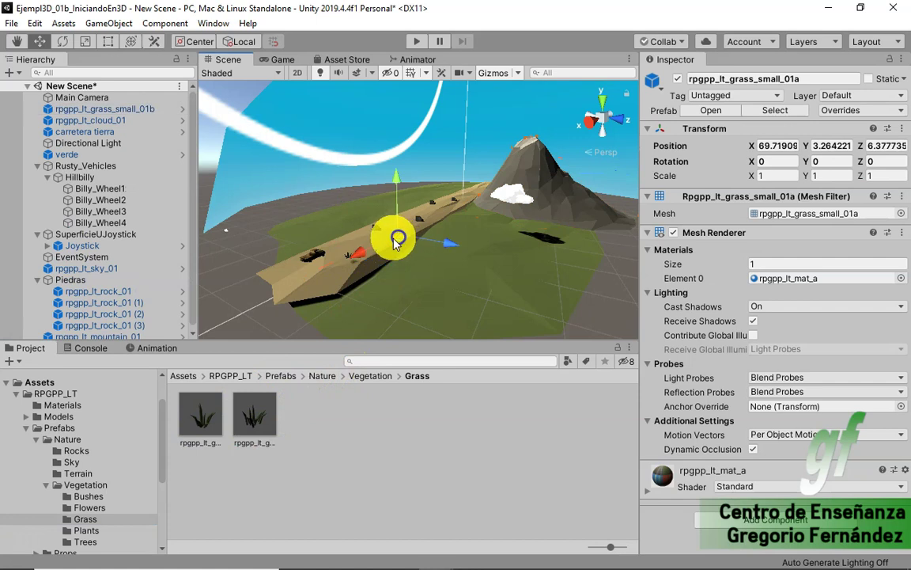
mouse_move(261, 408)
mouse_down()
mouse_move(400, 209)
mouse_move(391, 212)
mouse_up()
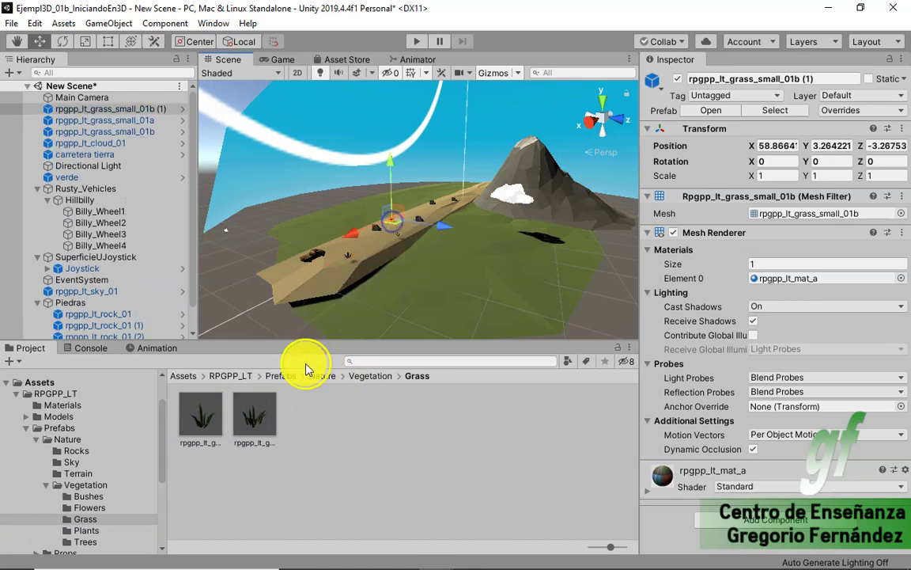
- Scatter four flowers (rpgpp_lt_flower_01 to 03 plus a copy) on the grass
click(90, 506)
drag(203, 414, 434, 257)
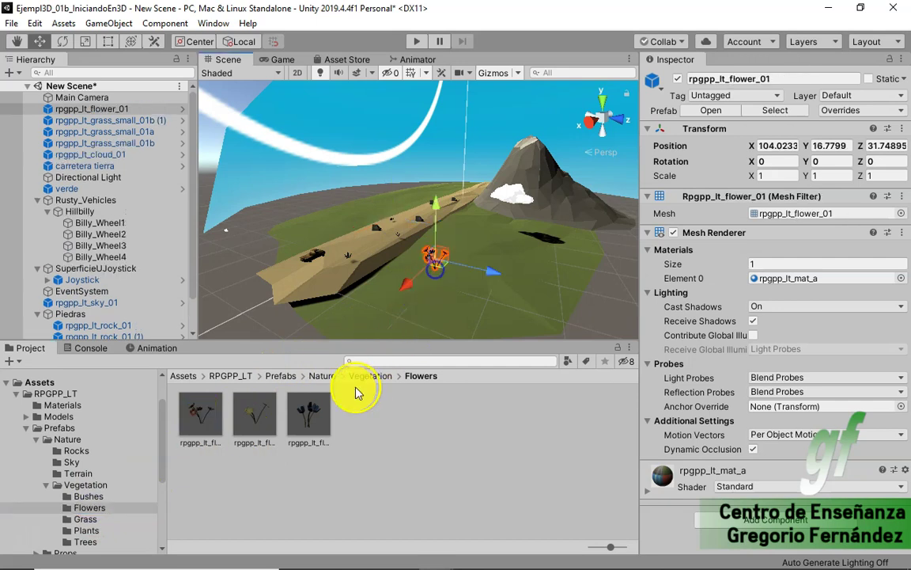
drag(278, 424, 401, 336)
drag(396, 271, 398, 270)
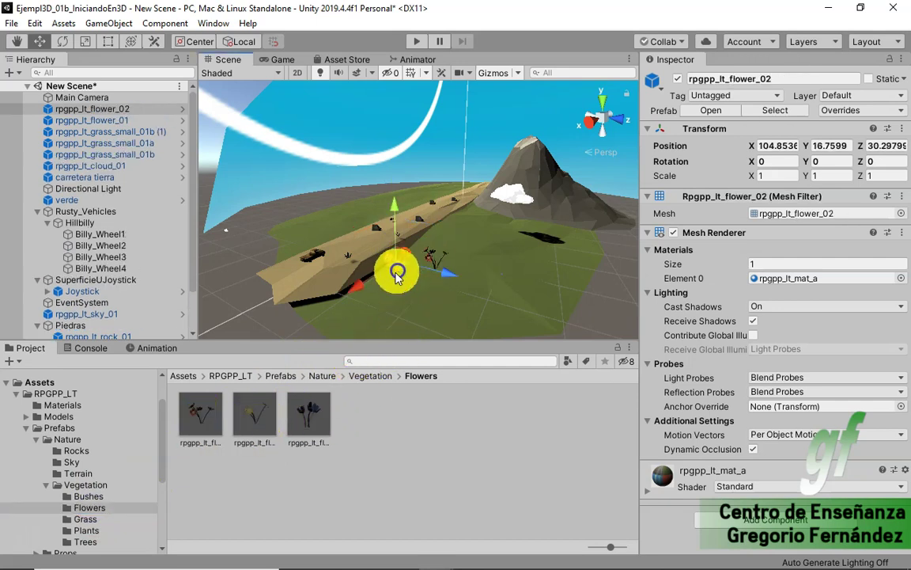
drag(309, 412, 341, 212)
drag(308, 411, 407, 189)
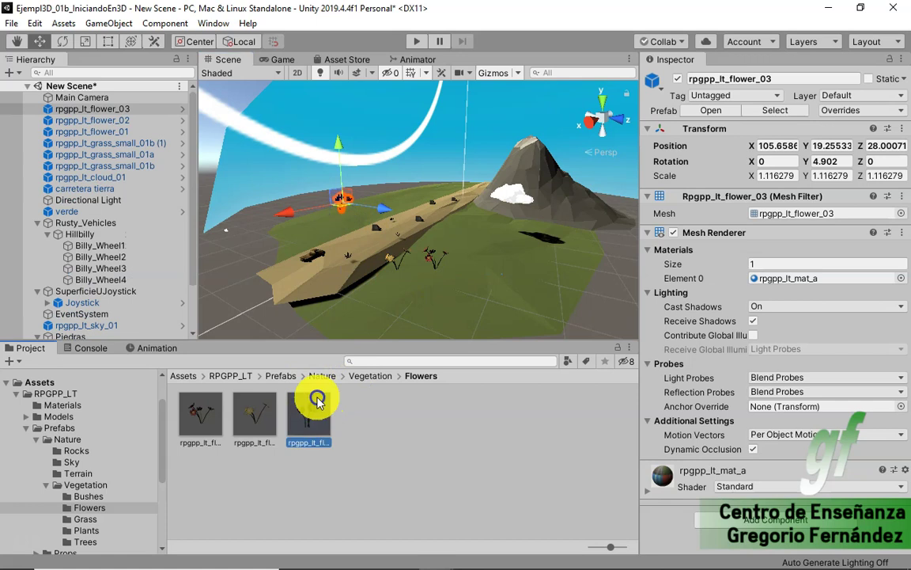
scroll(106, 490, down, 3)
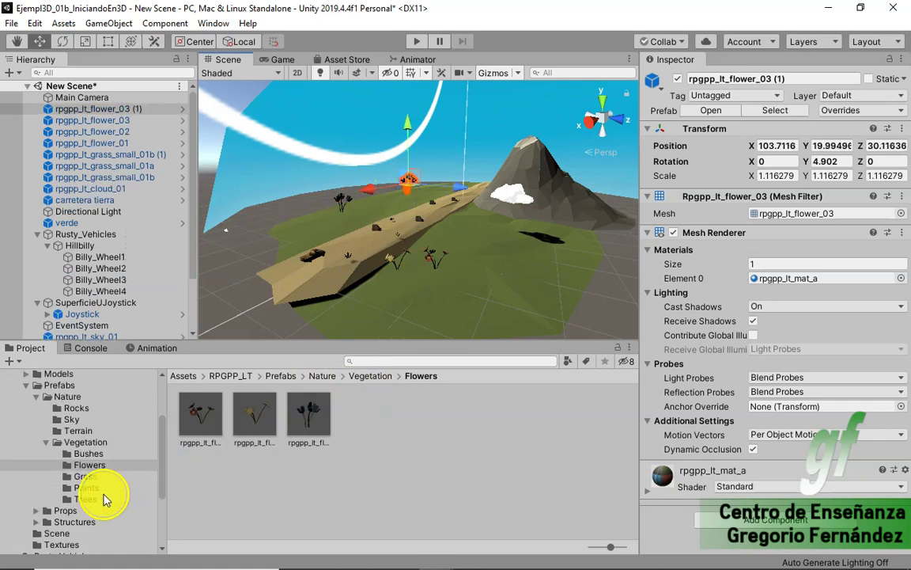
scroll(101, 478, down, 3)
click(85, 447)
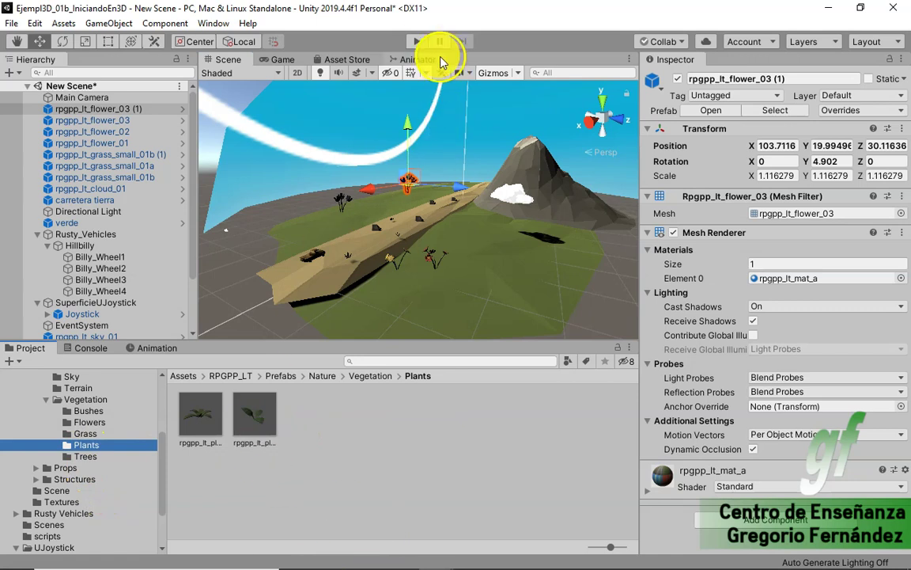
- Play the game and drive the Hillbilly truck past the rocks toward the mountain
click(416, 42)
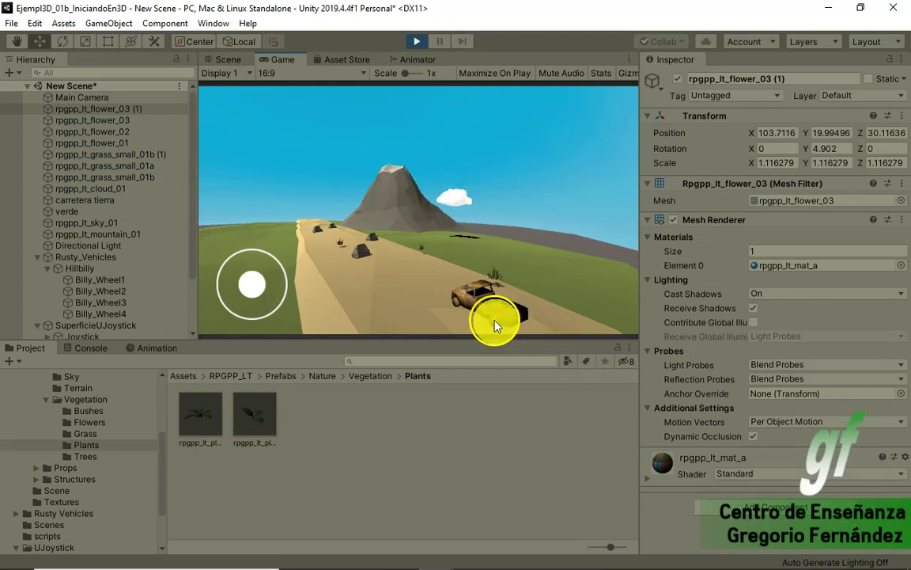
mouse_move(250, 277)
mouse_down()
mouse_move(319, 256)
mouse_move(106, 259)
mouse_up()
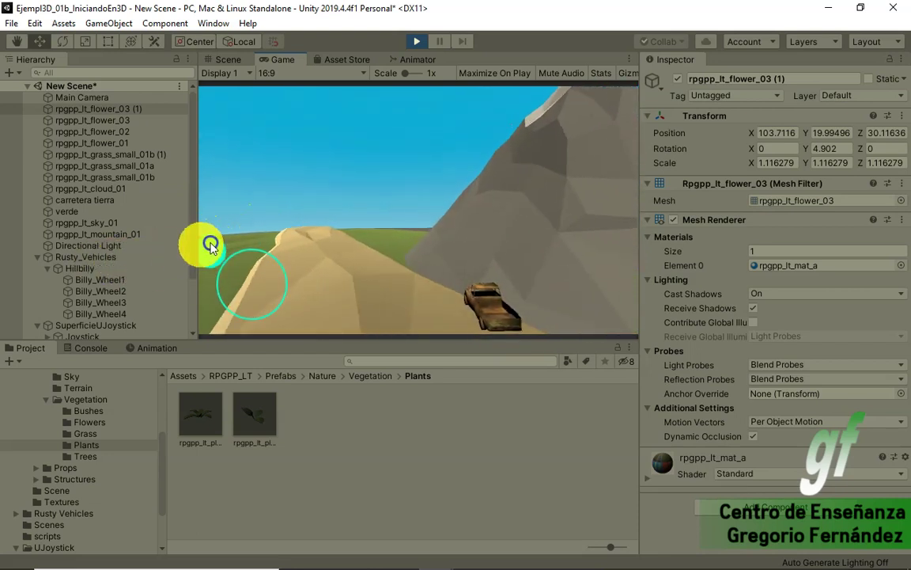
drag(471, 208, 188, 255)
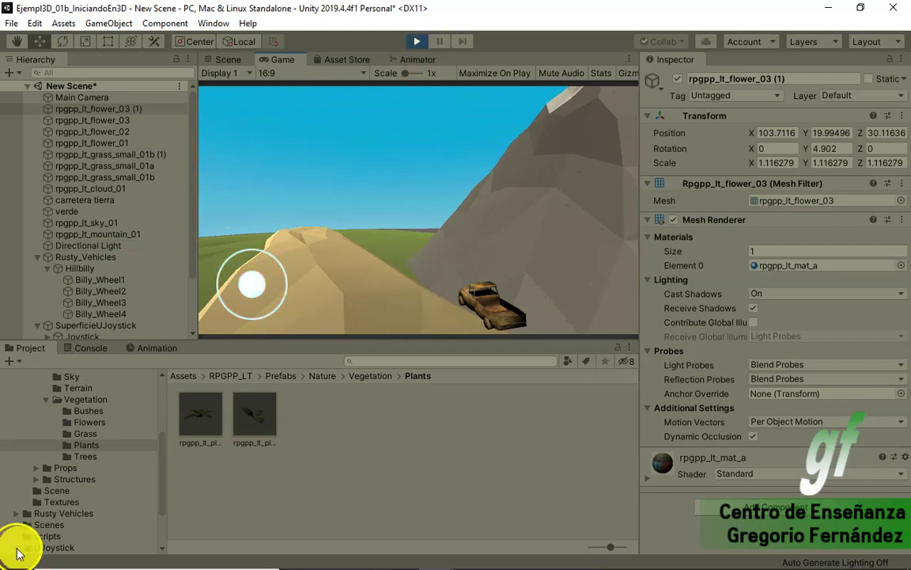
- Exit Play mode with Ctrl+P and fold up Rusty_Vehicles in the Hierarchy
key(ctrl+p)
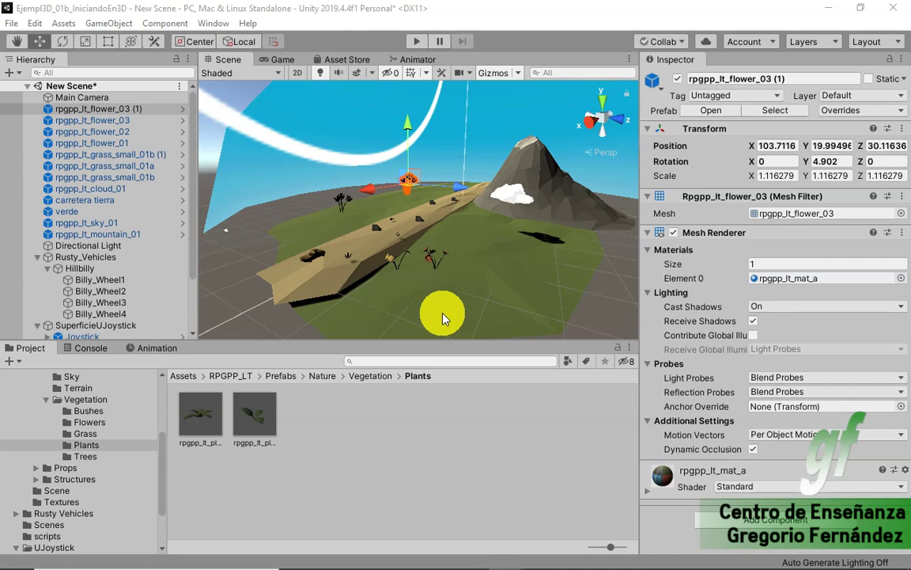
click(37, 257)
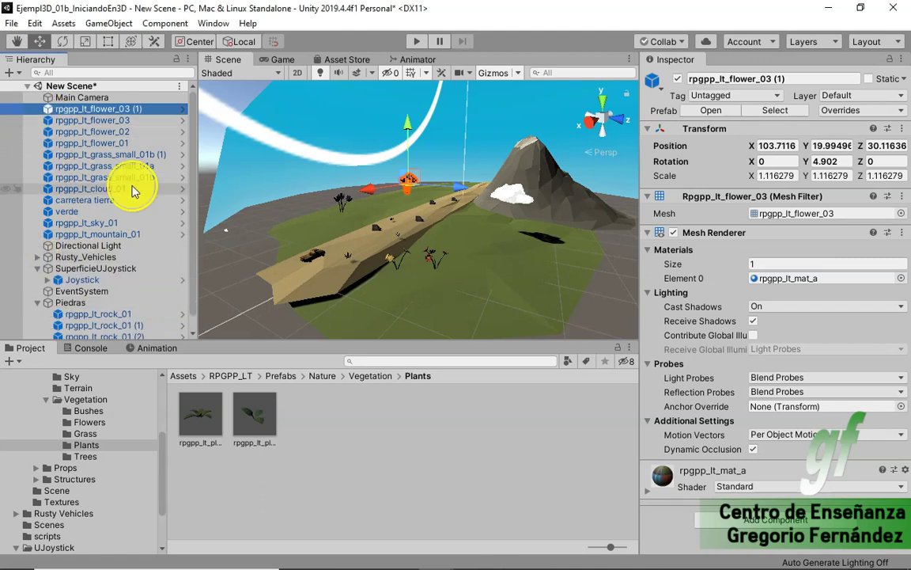